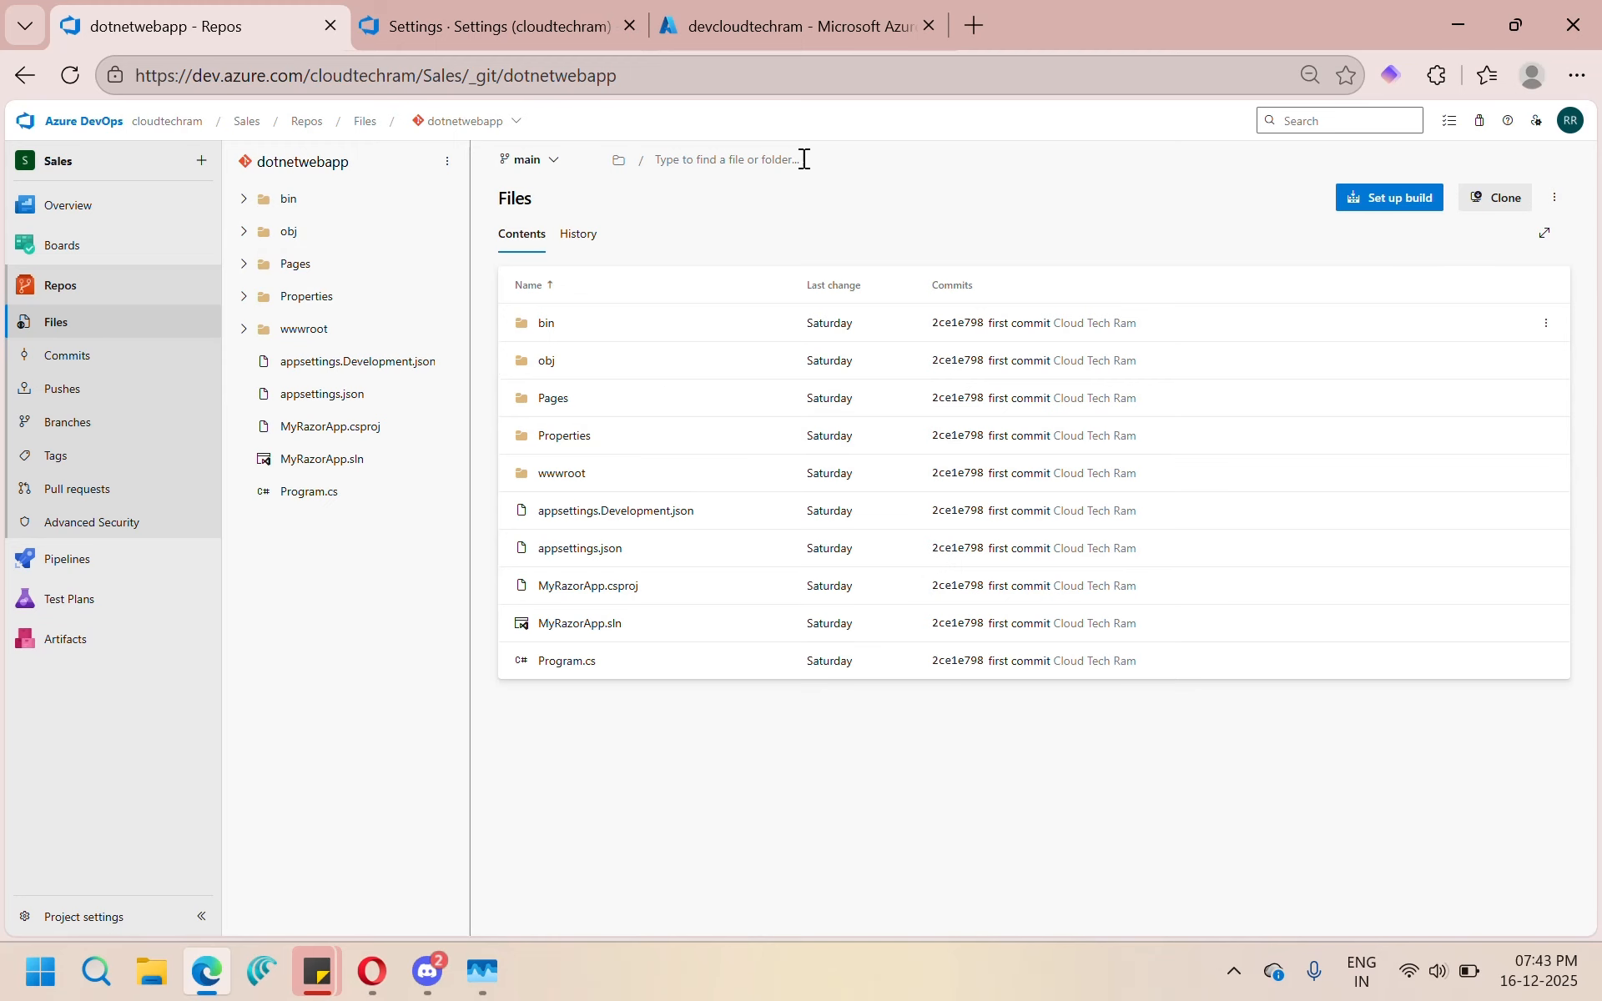
Step: Check the live page at the devcloudtechram web app's default domain from its Azure portal overview
click(795, 28)
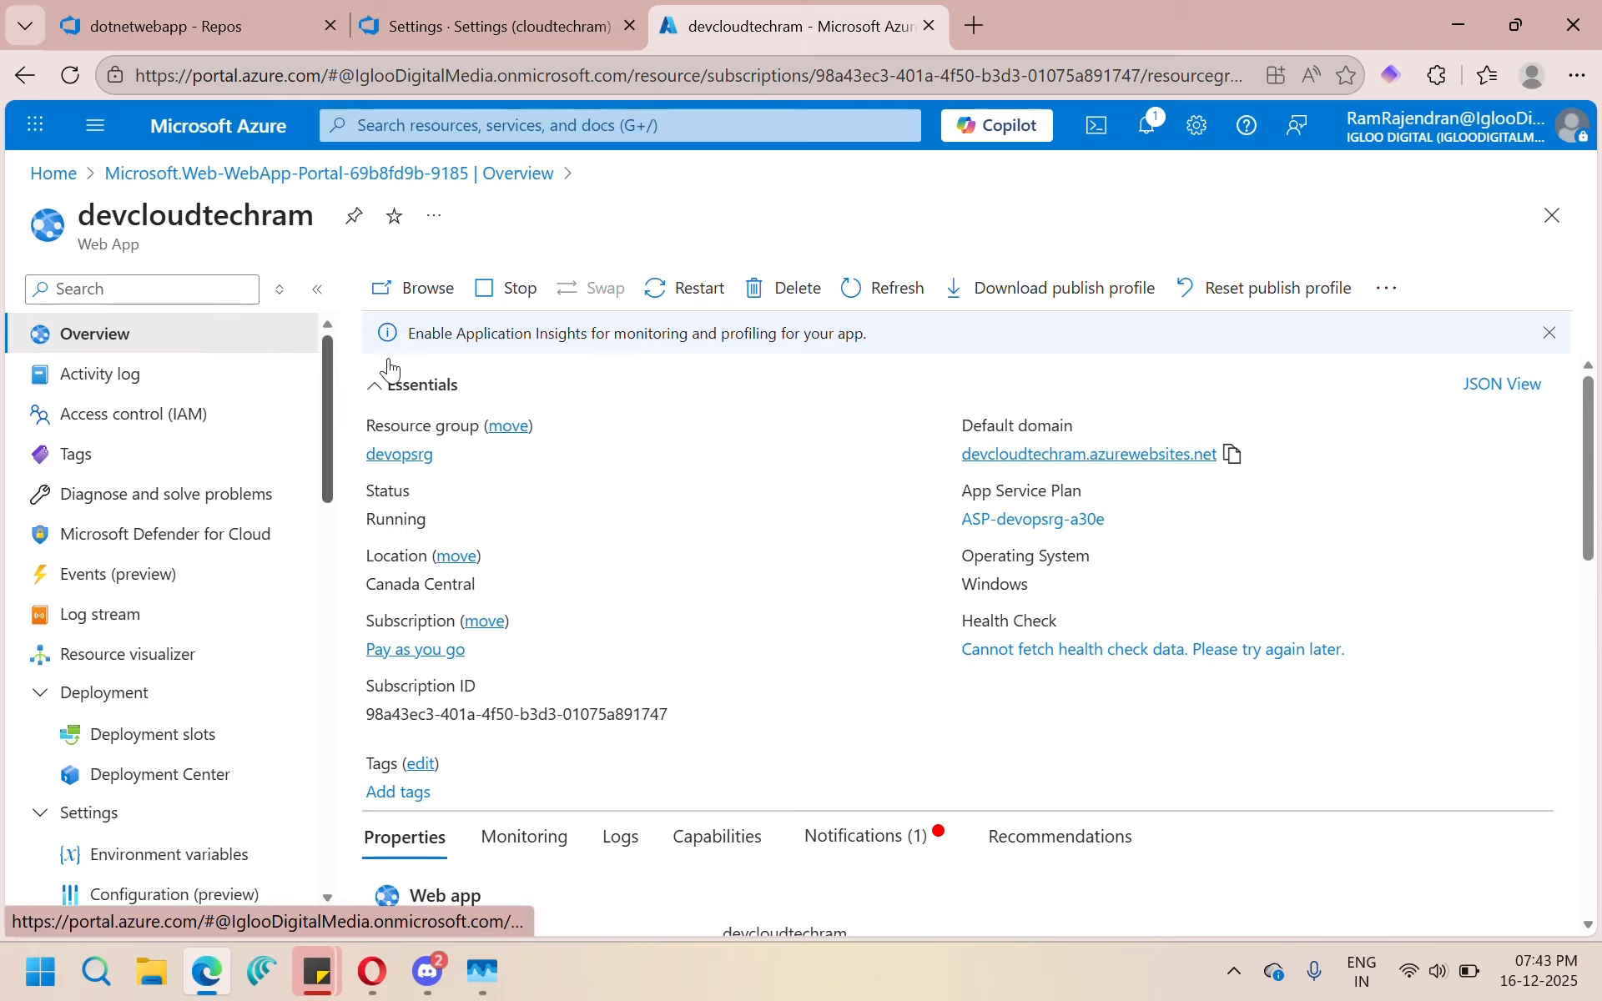
click(1058, 456)
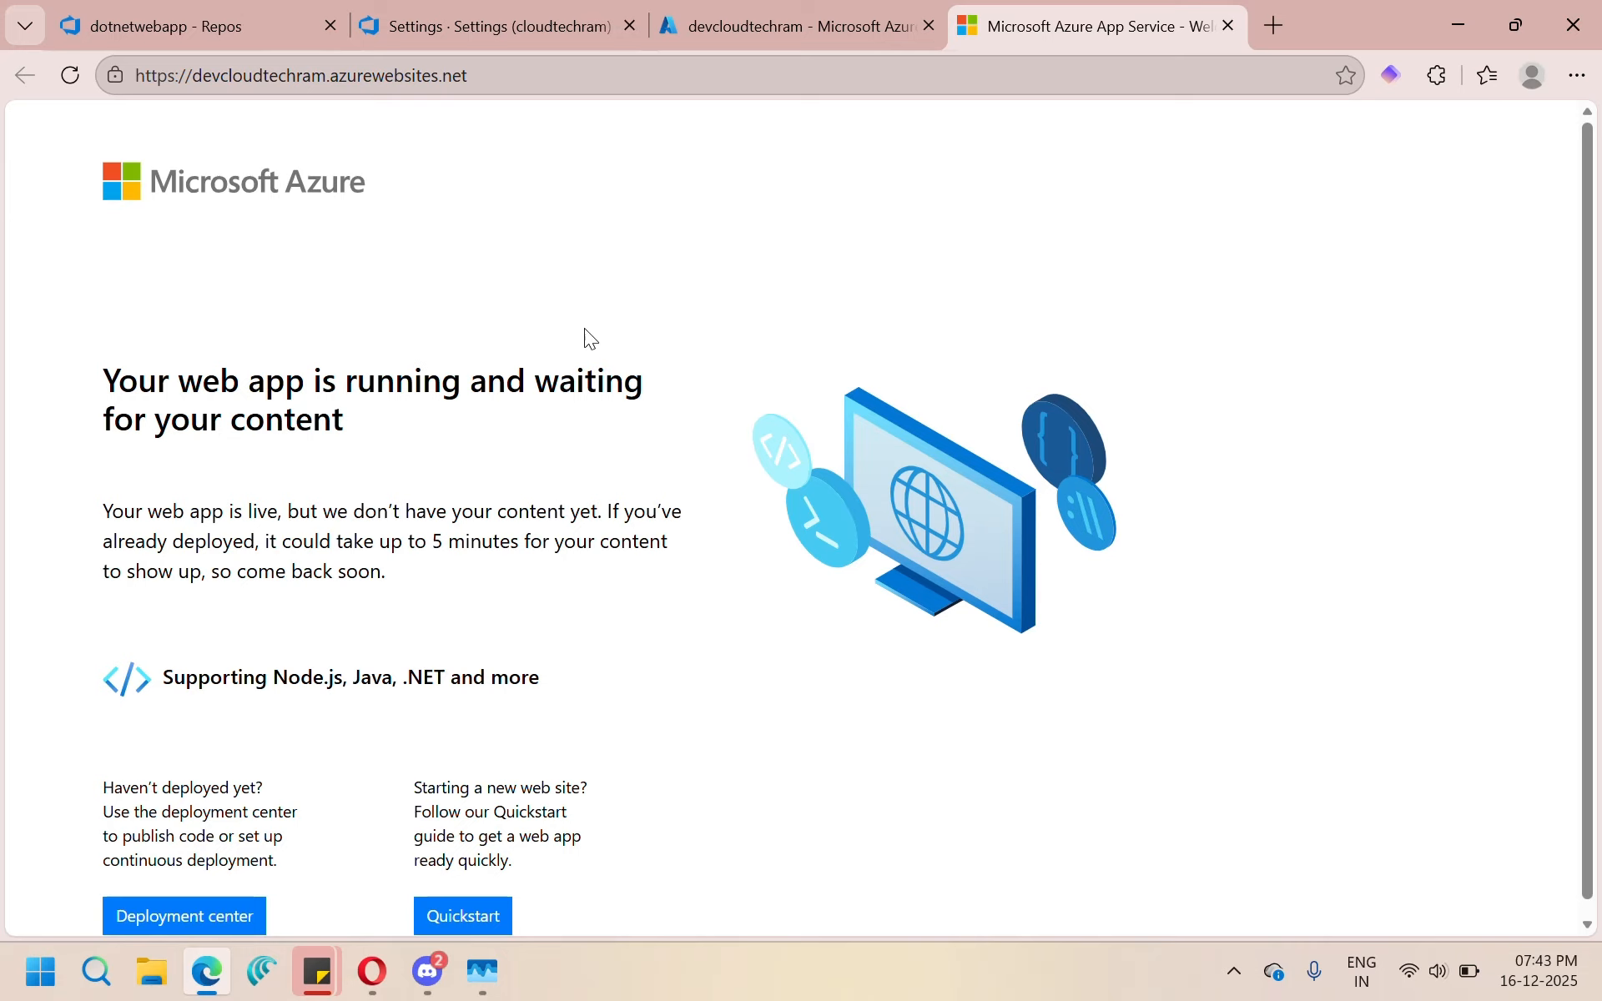
scroll(478, 480, down, 1)
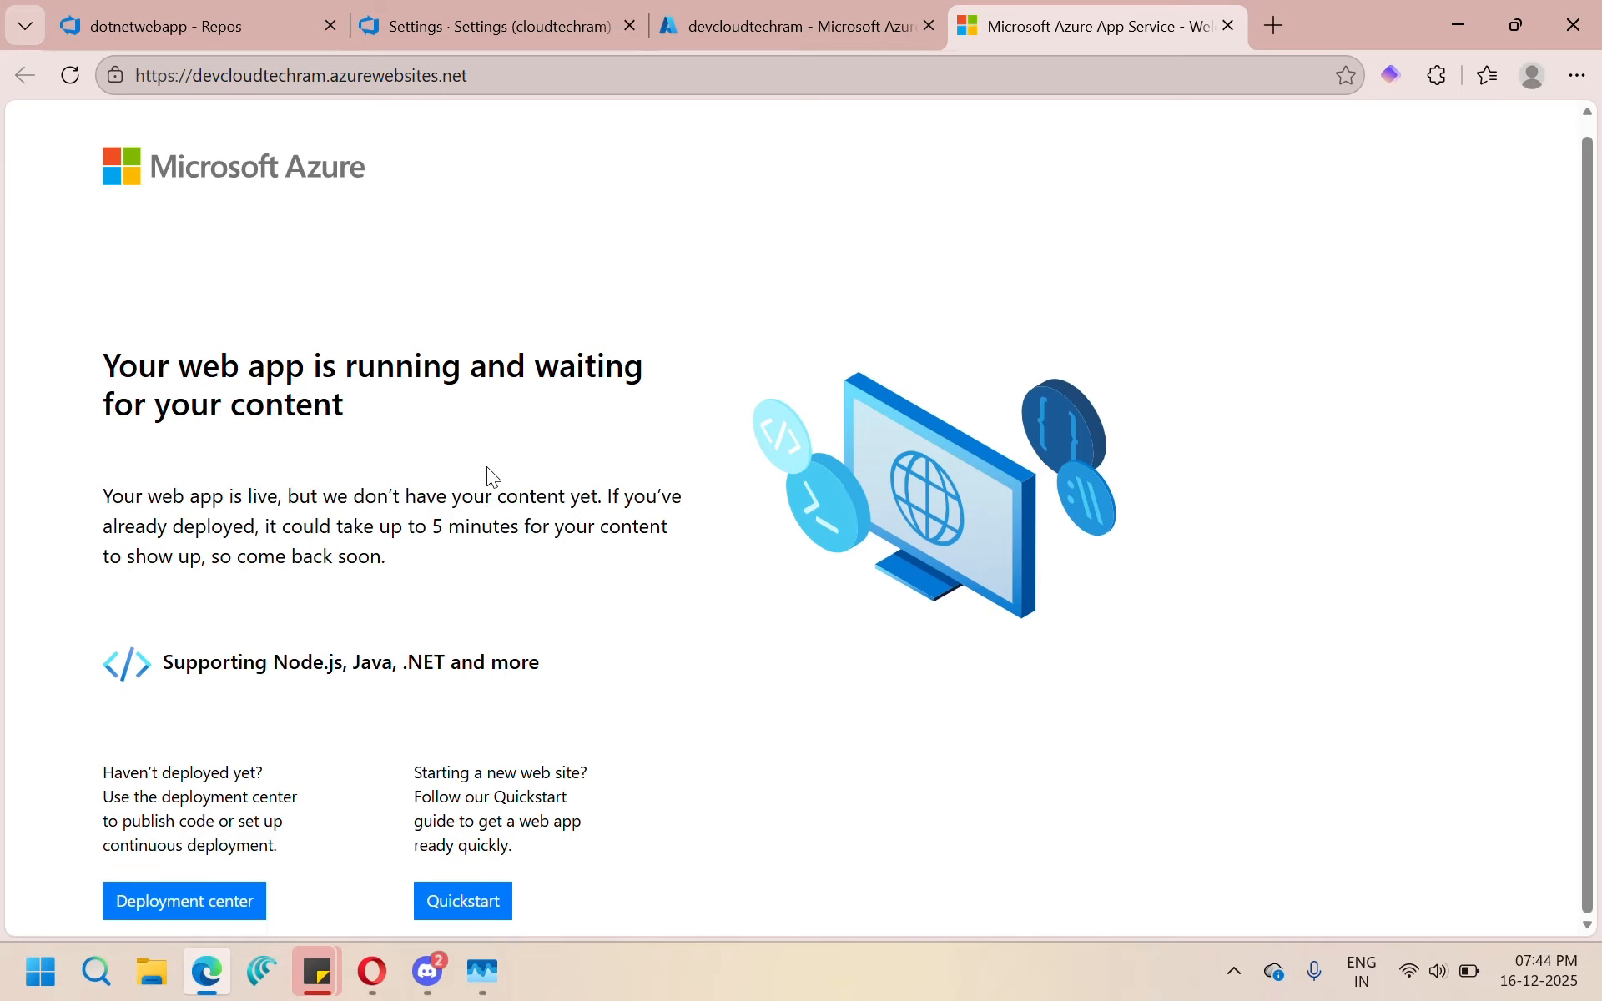
Step: Open the Sales project's pipelines list in Azure DevOps and check the organization settings for disabling classic build and release pipeline creation
click(224, 33)
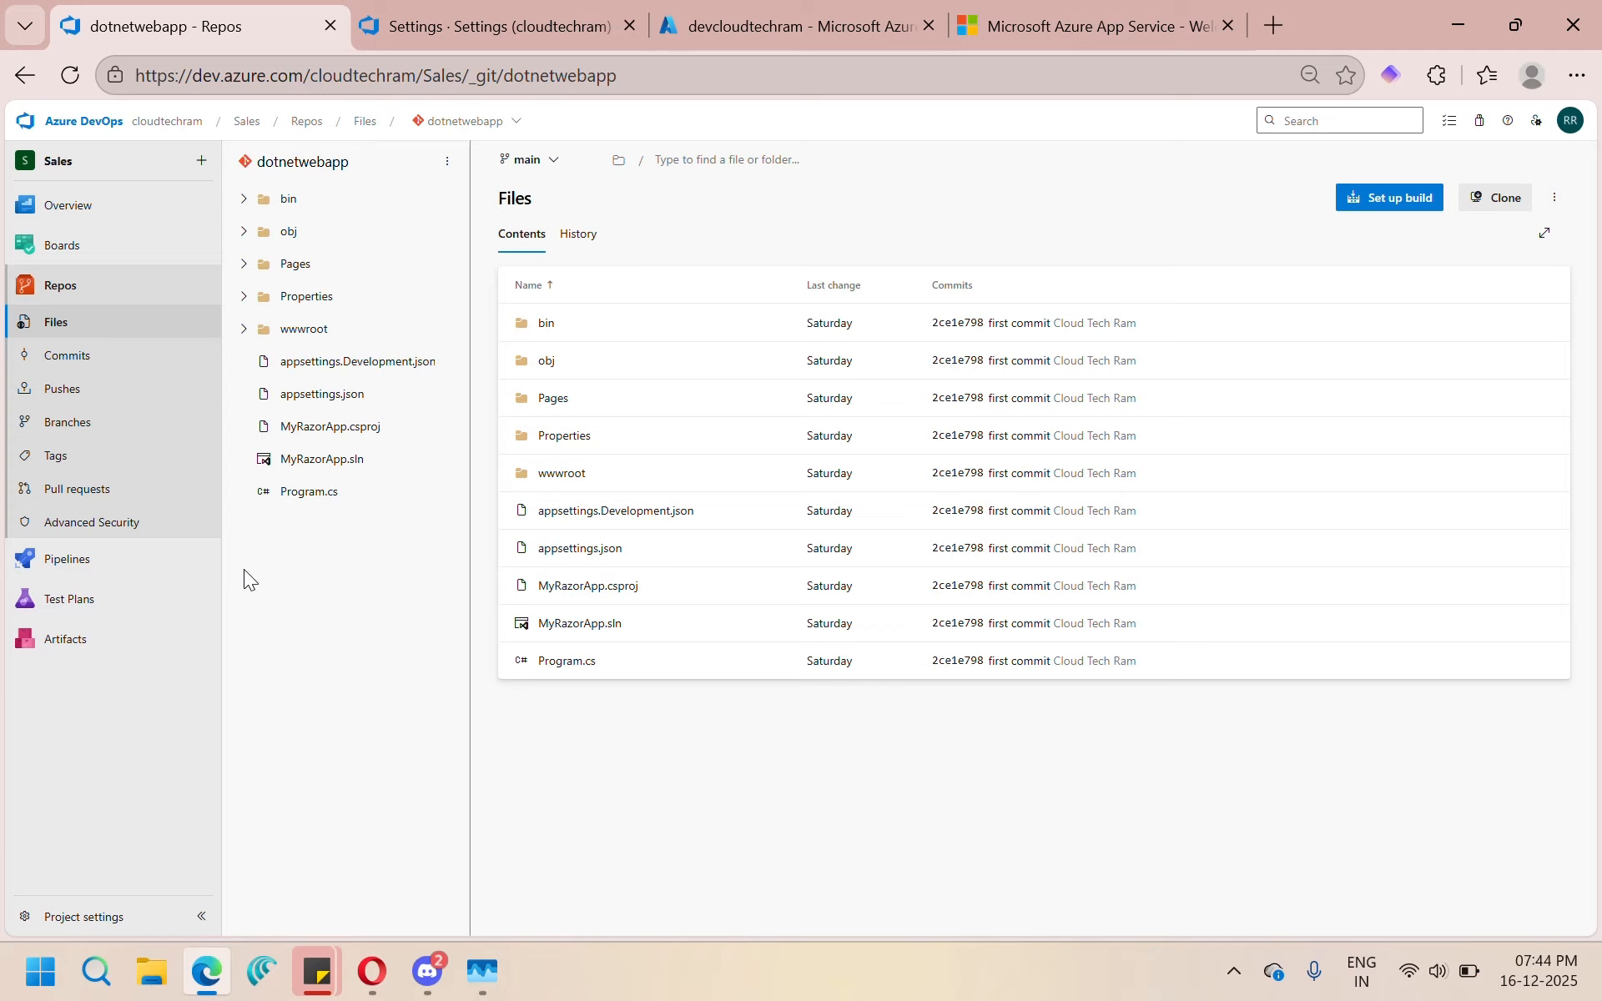
click(91, 561)
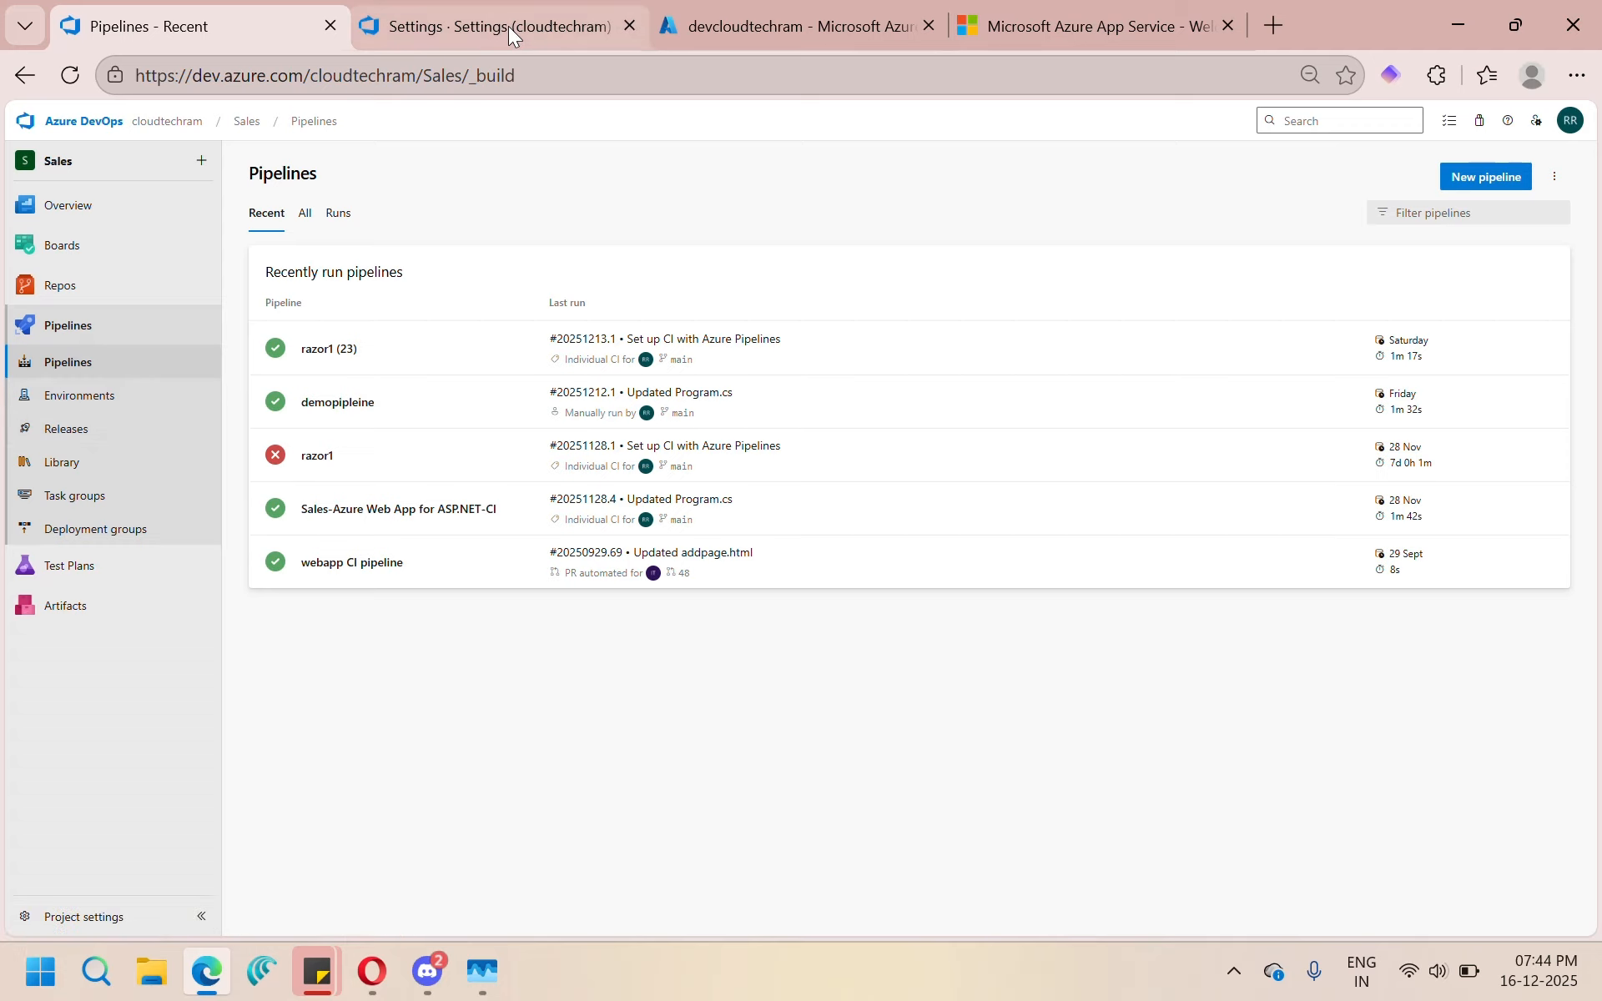
click(537, 16)
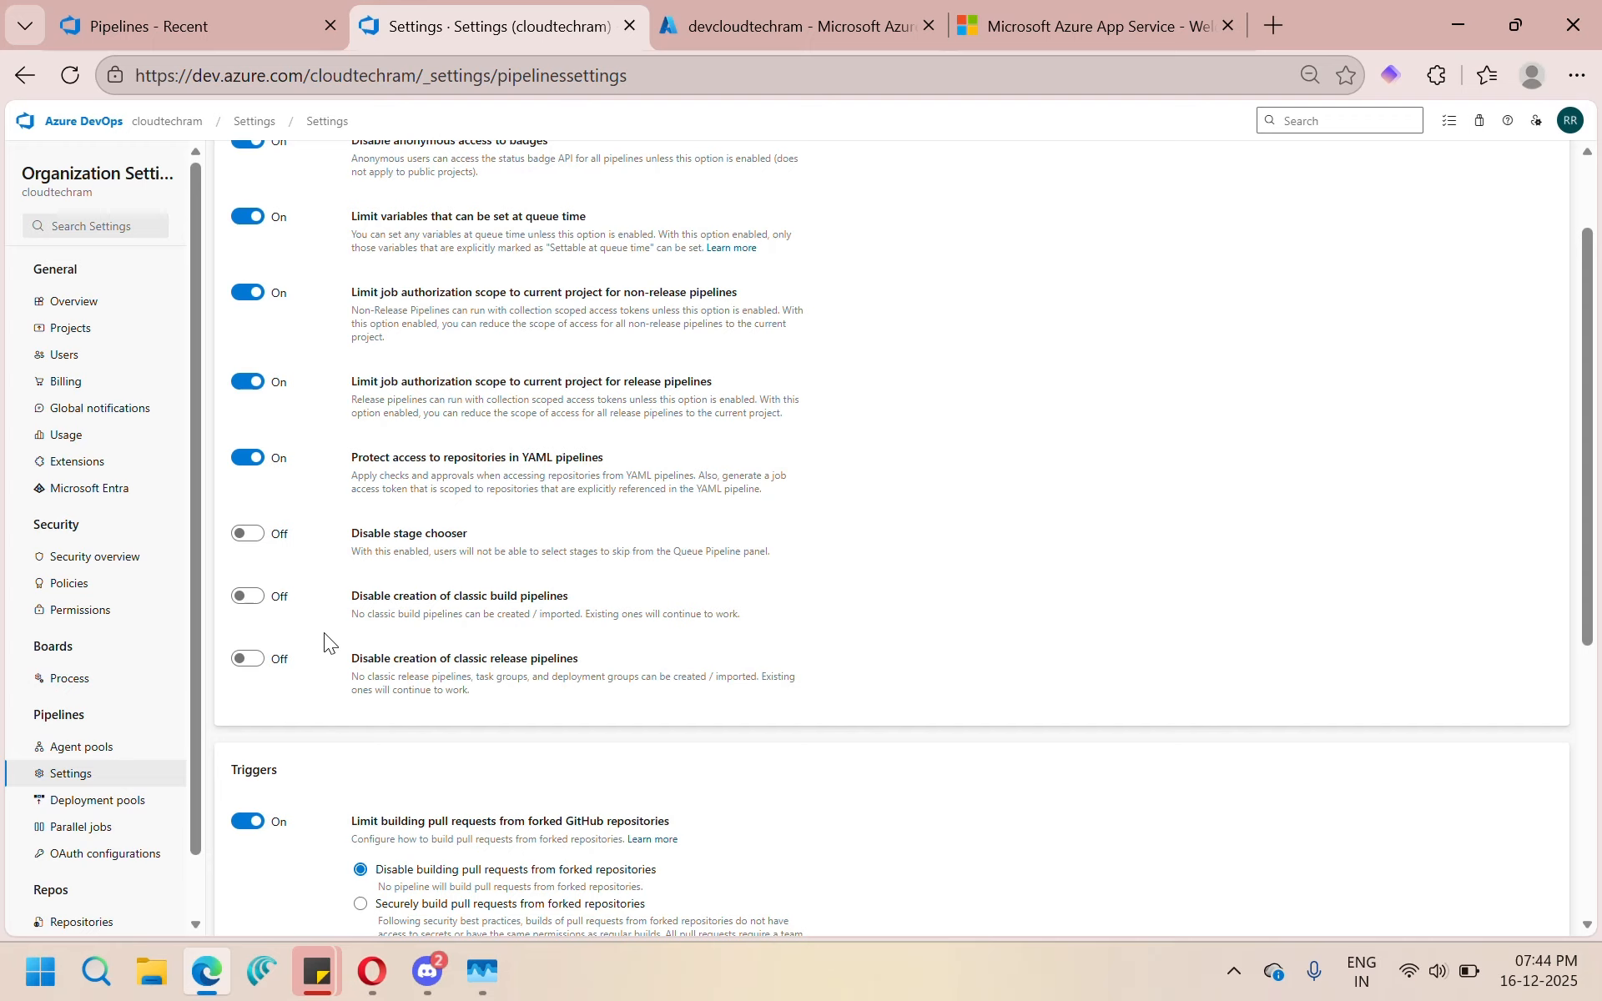
click(213, 21)
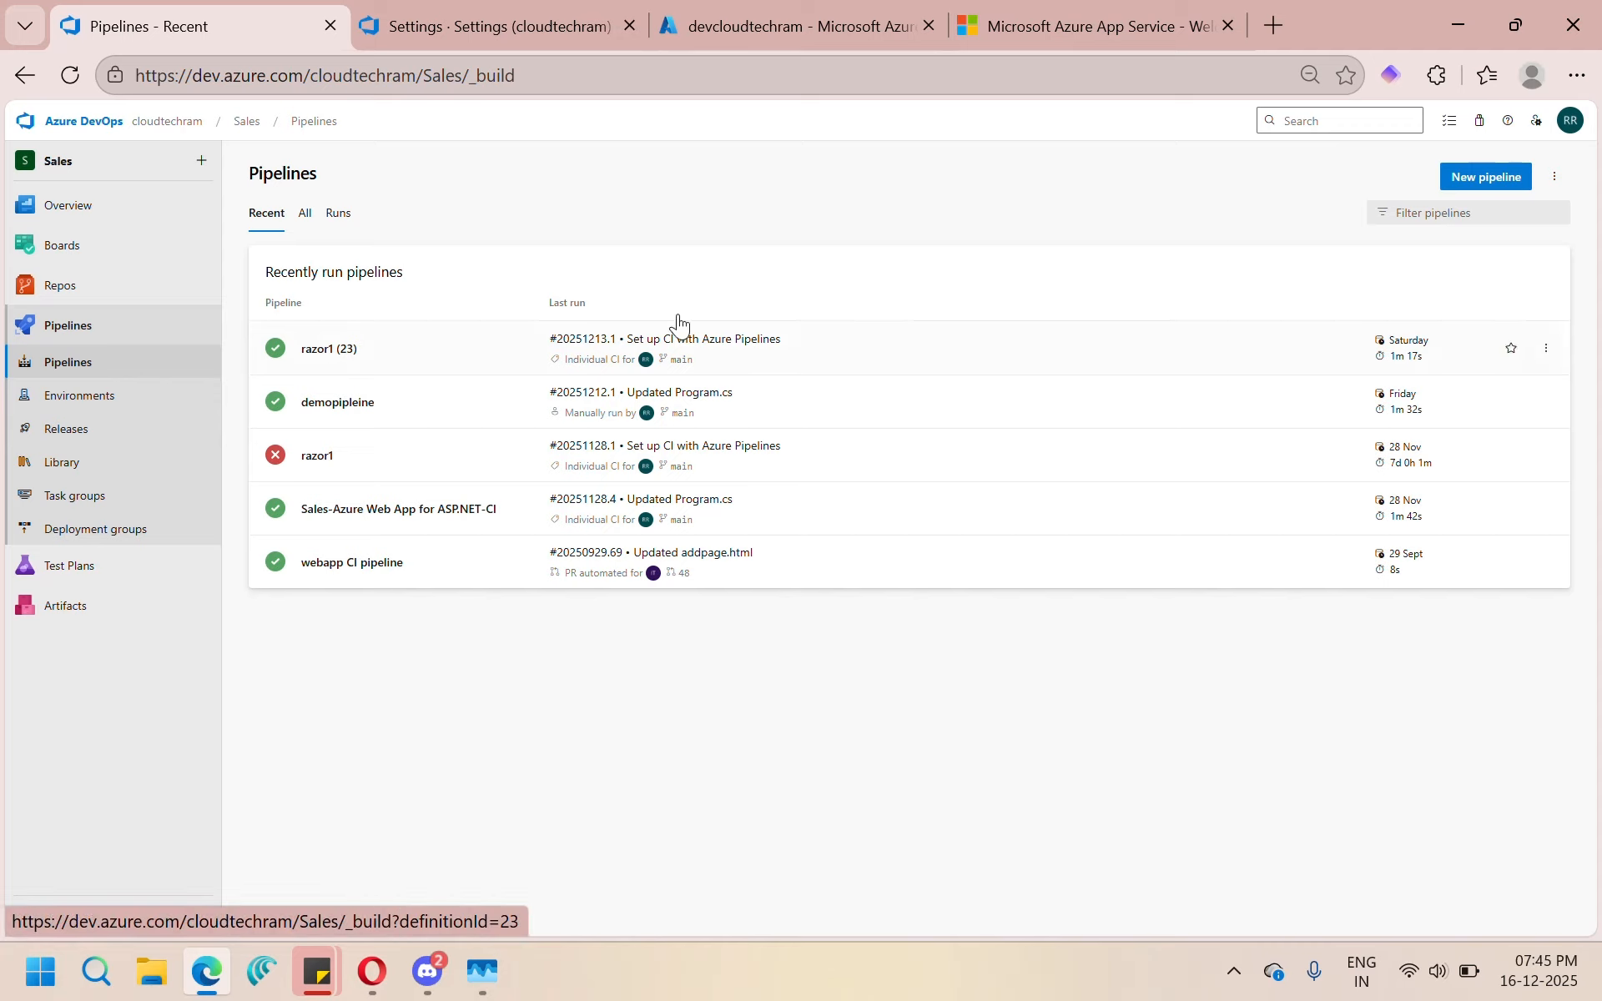
Step: Start a new classic-editor pipeline from the Azure Repos Git repository dotnetwebapp in the Sales project, using the main branch
click(1494, 188)
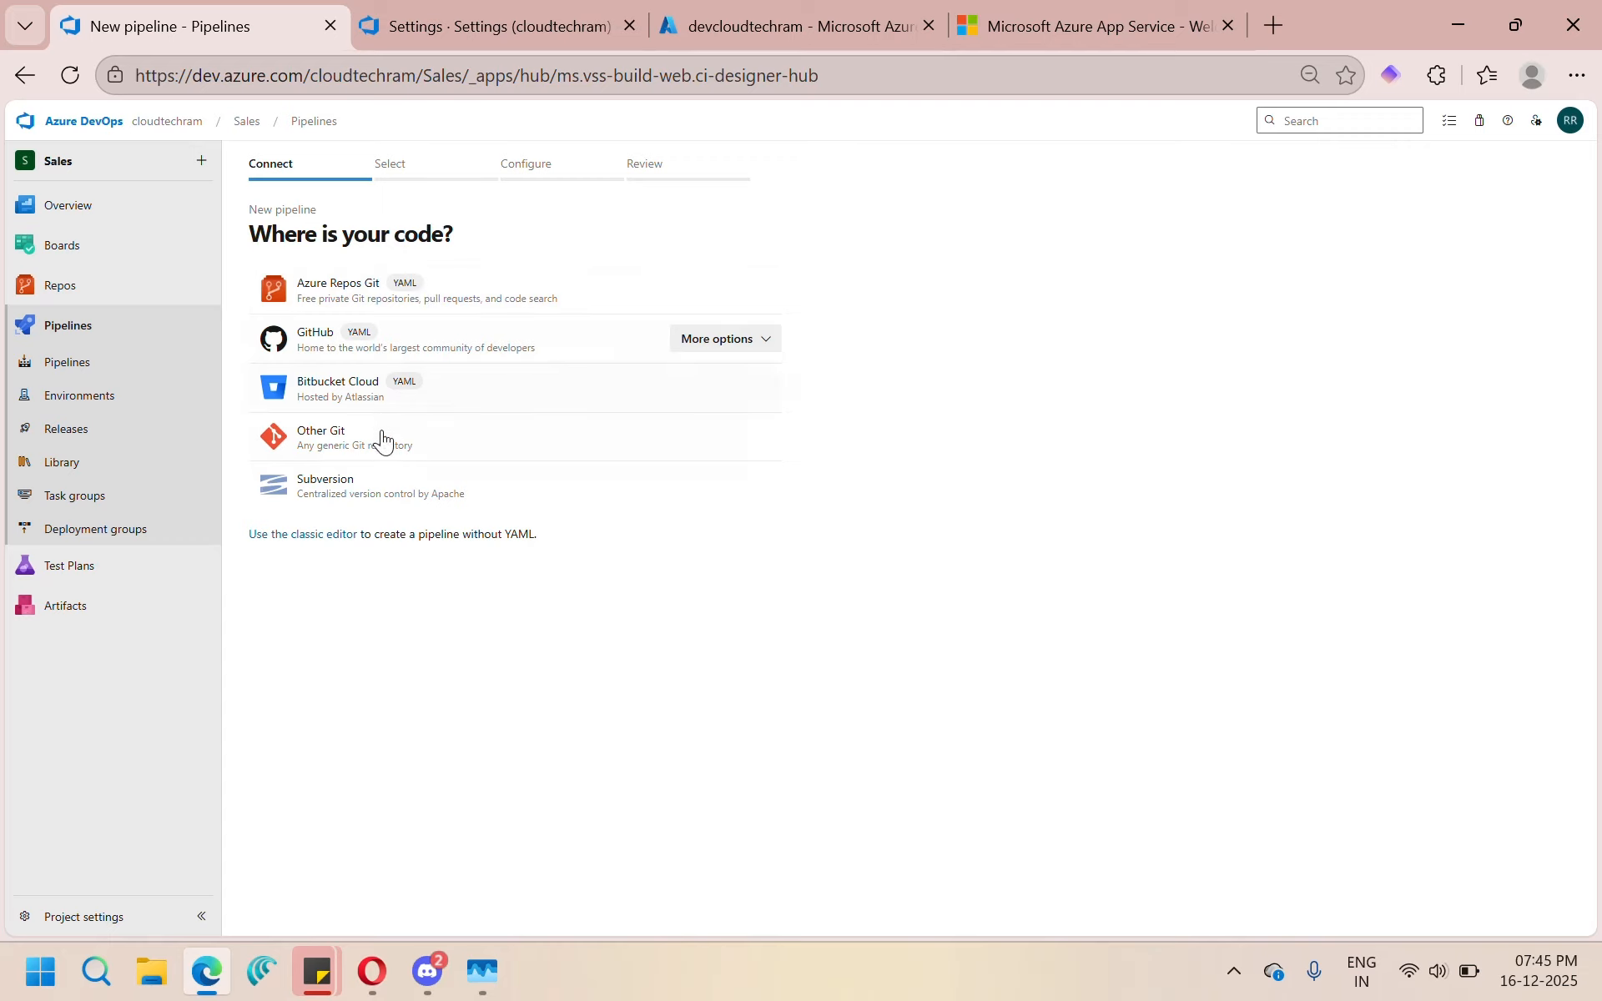
click(302, 538)
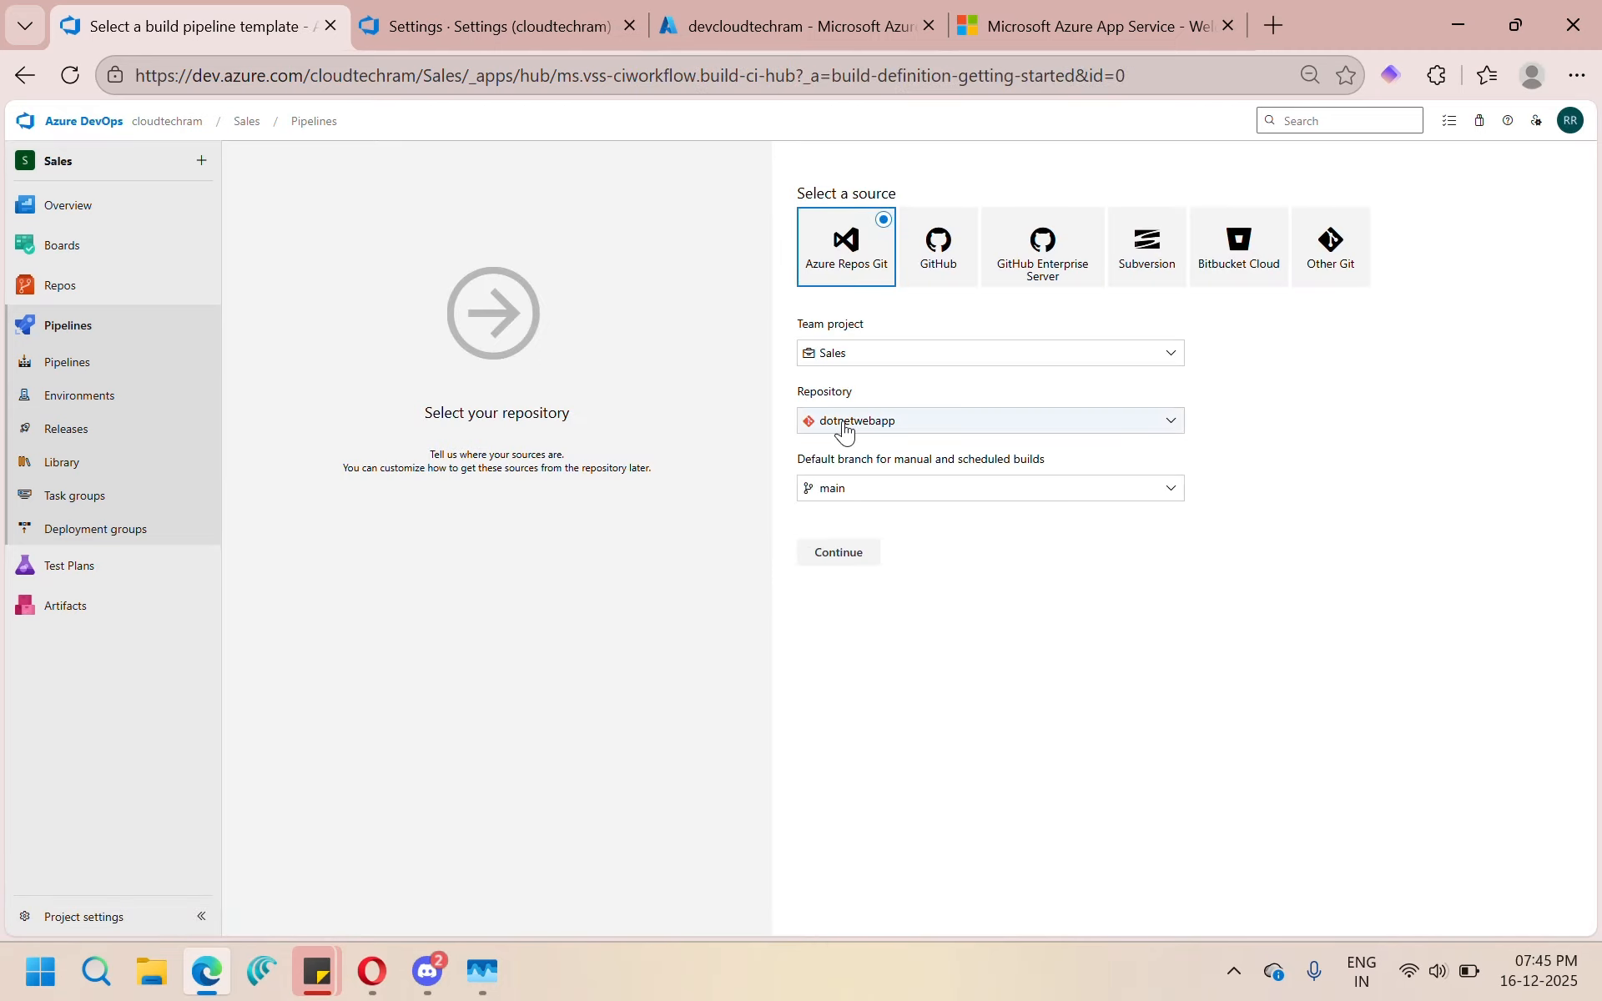
click(880, 428)
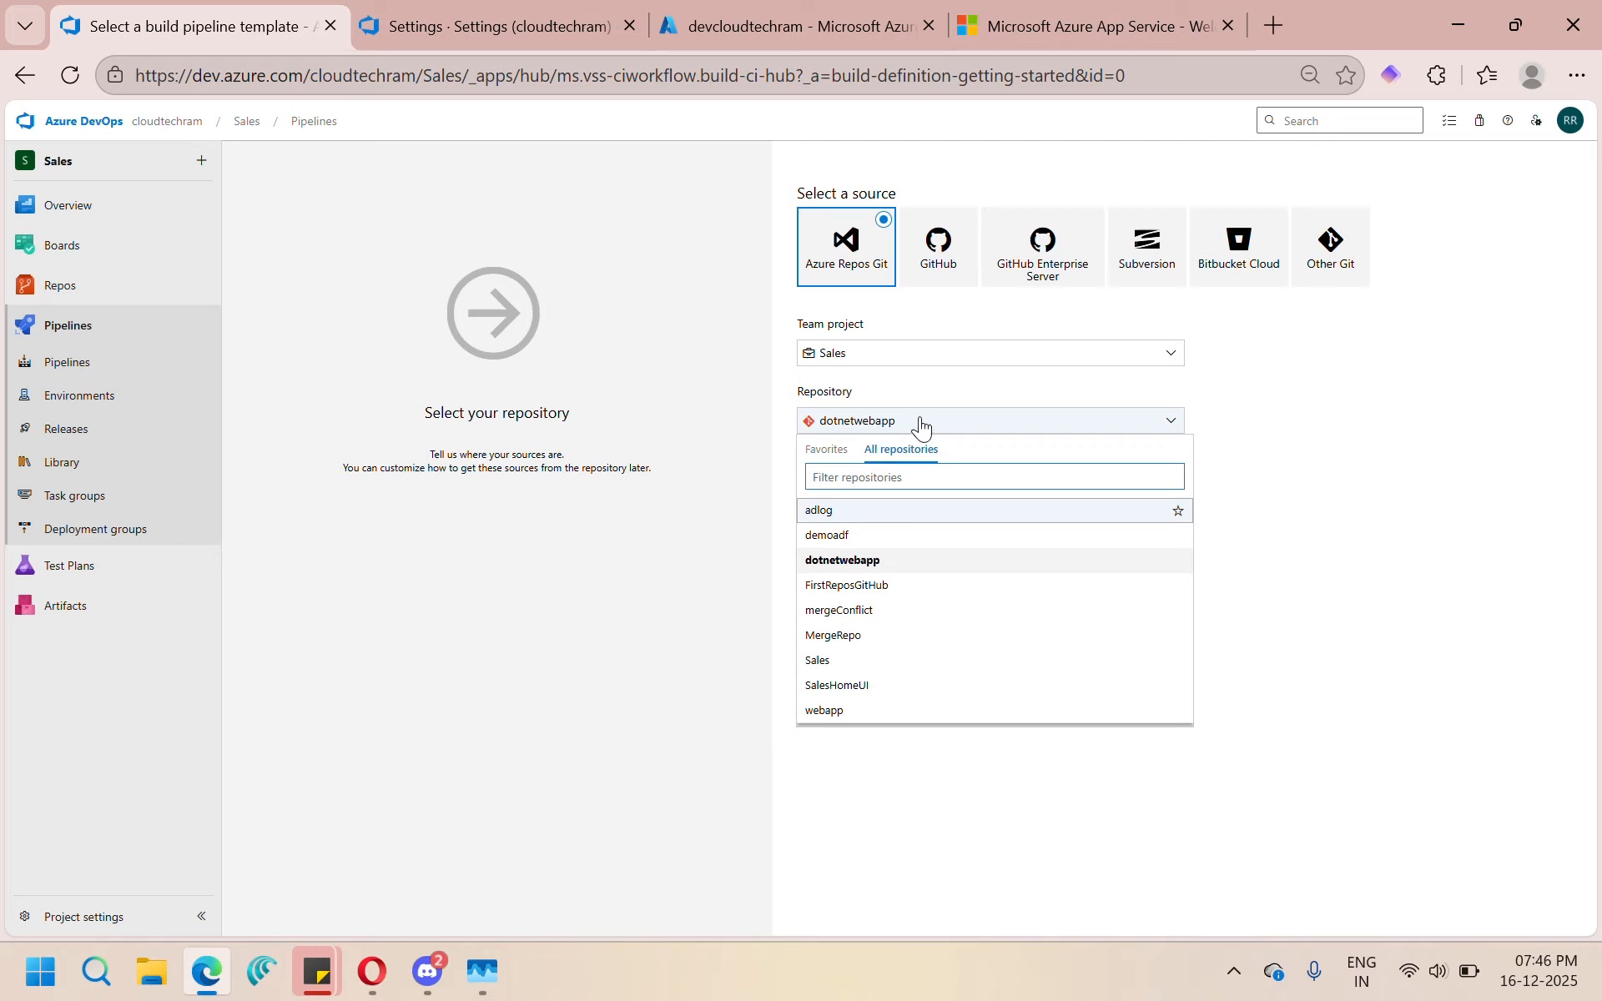
click(860, 565)
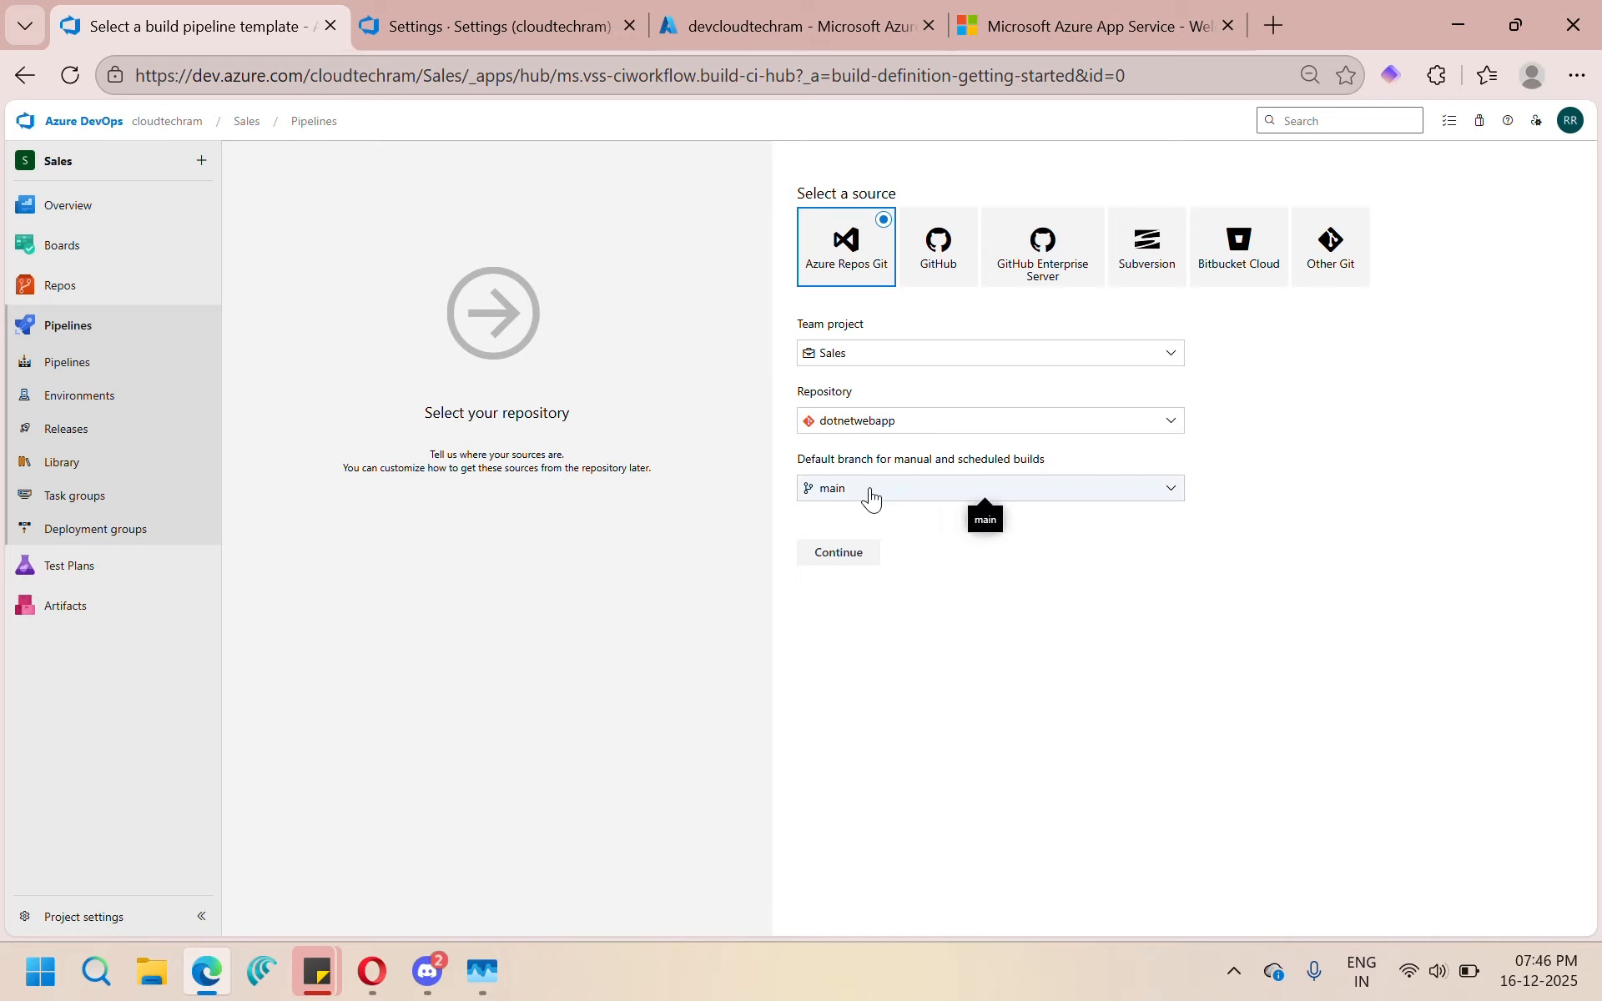
click(845, 565)
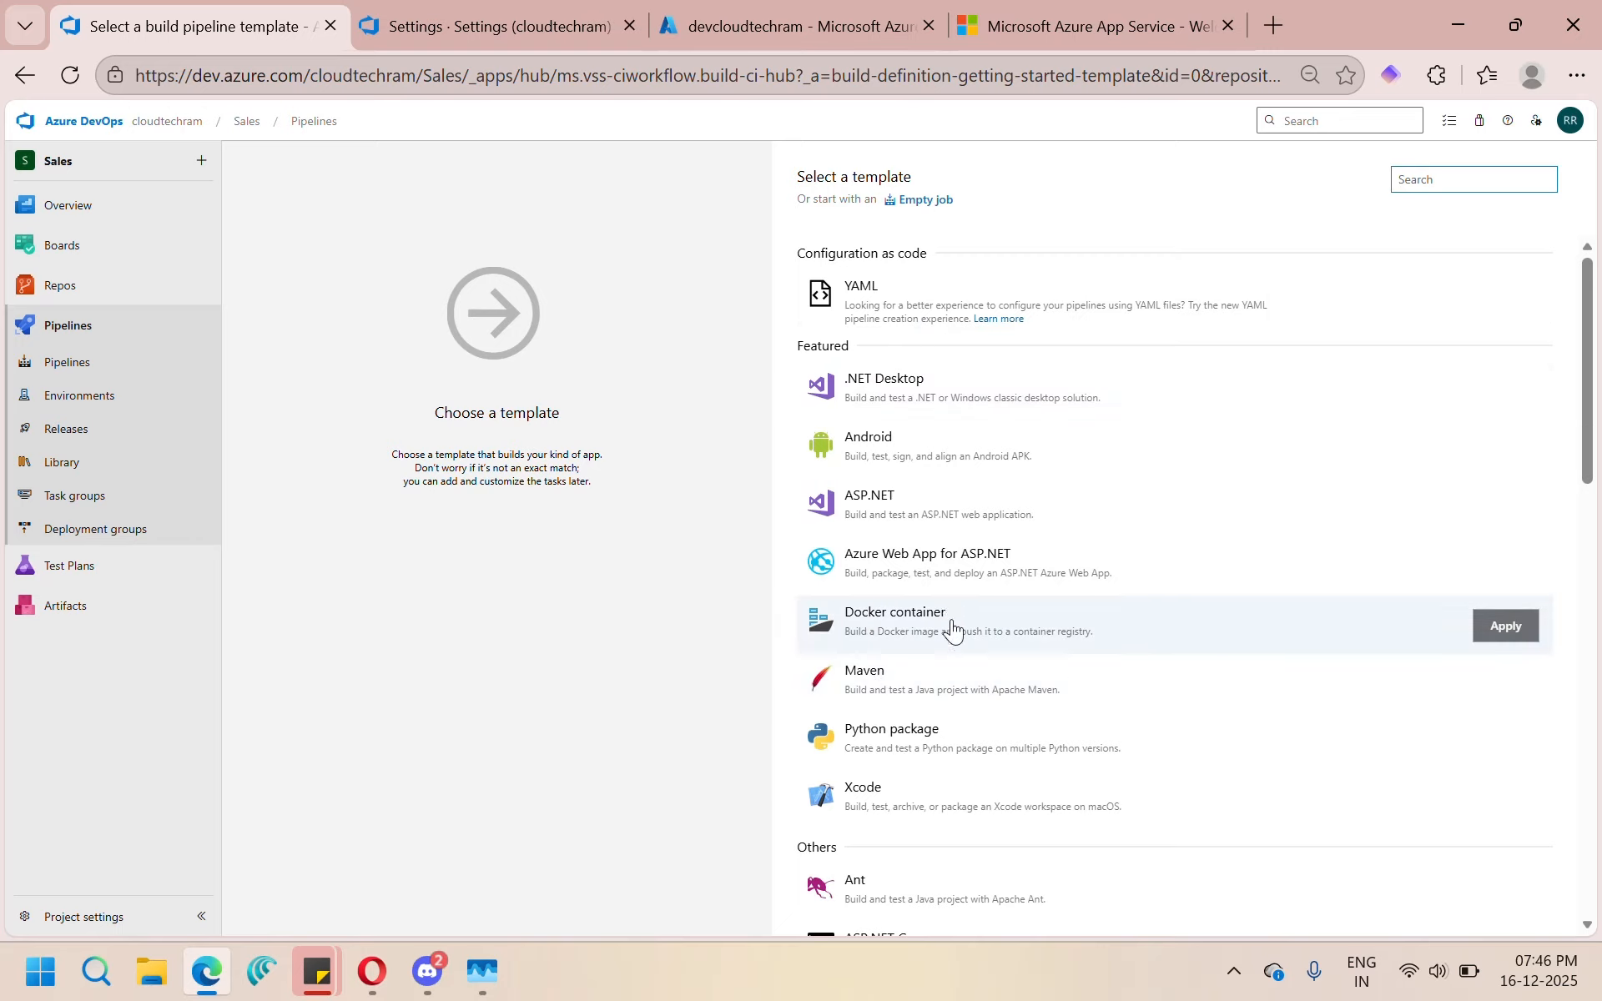
Step: Look through the build pipeline templates and apply the ASP.NET template
scroll(944, 584, down, 3)
scroll(943, 588, up, 3)
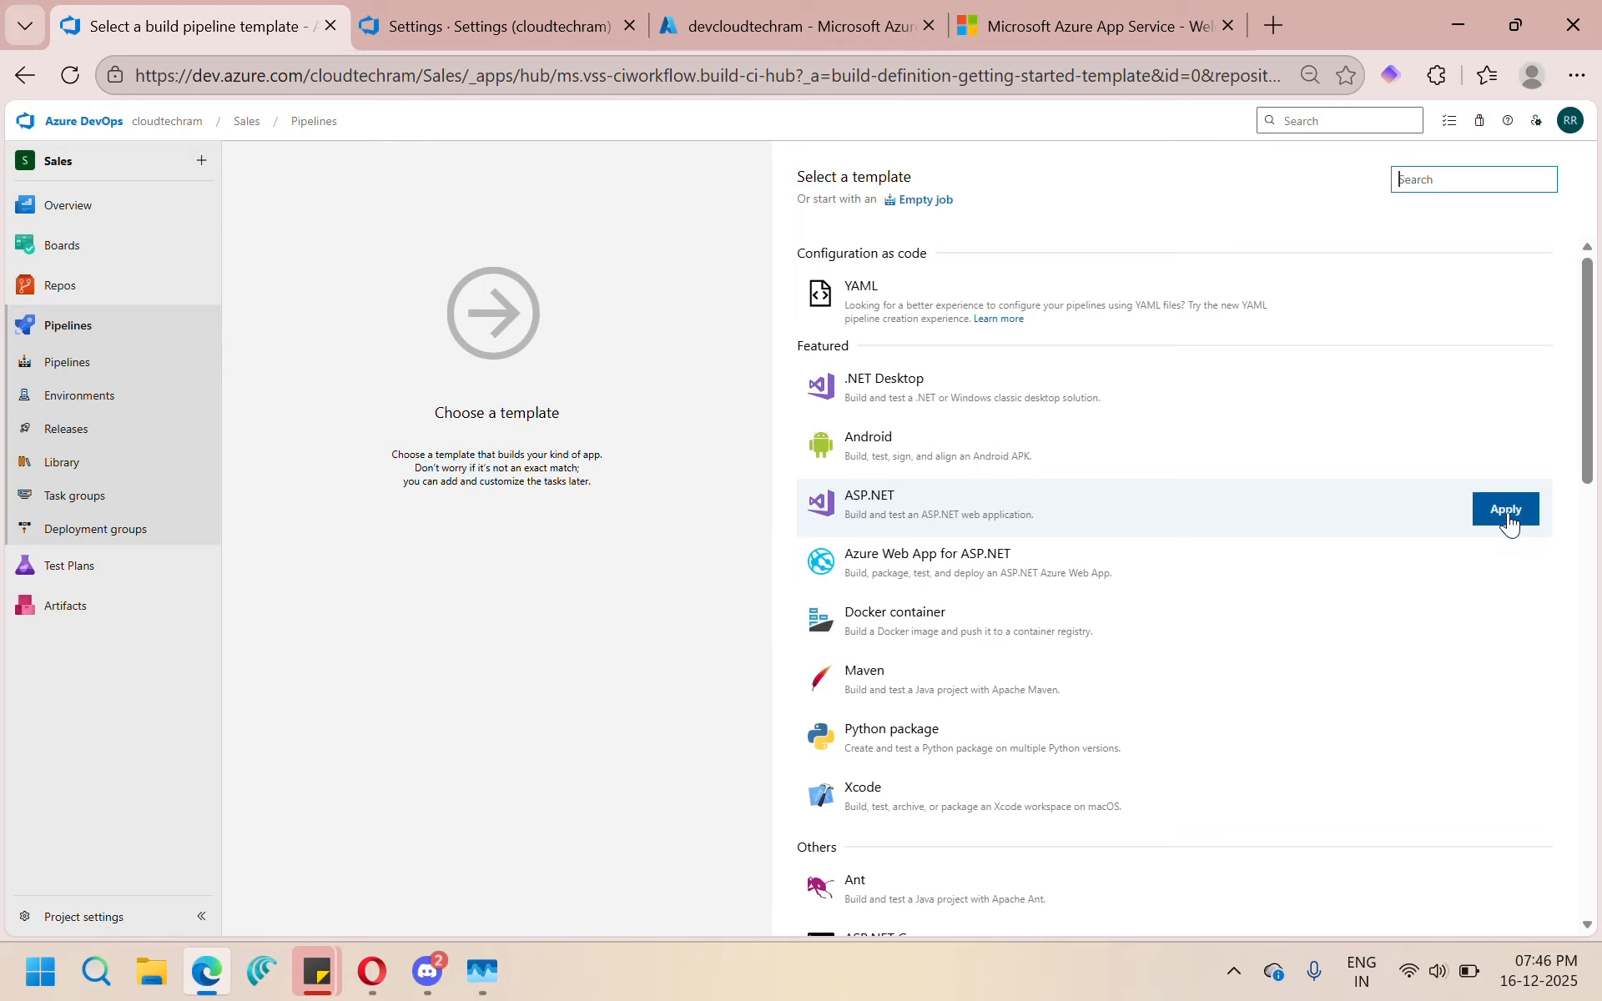
click(1506, 510)
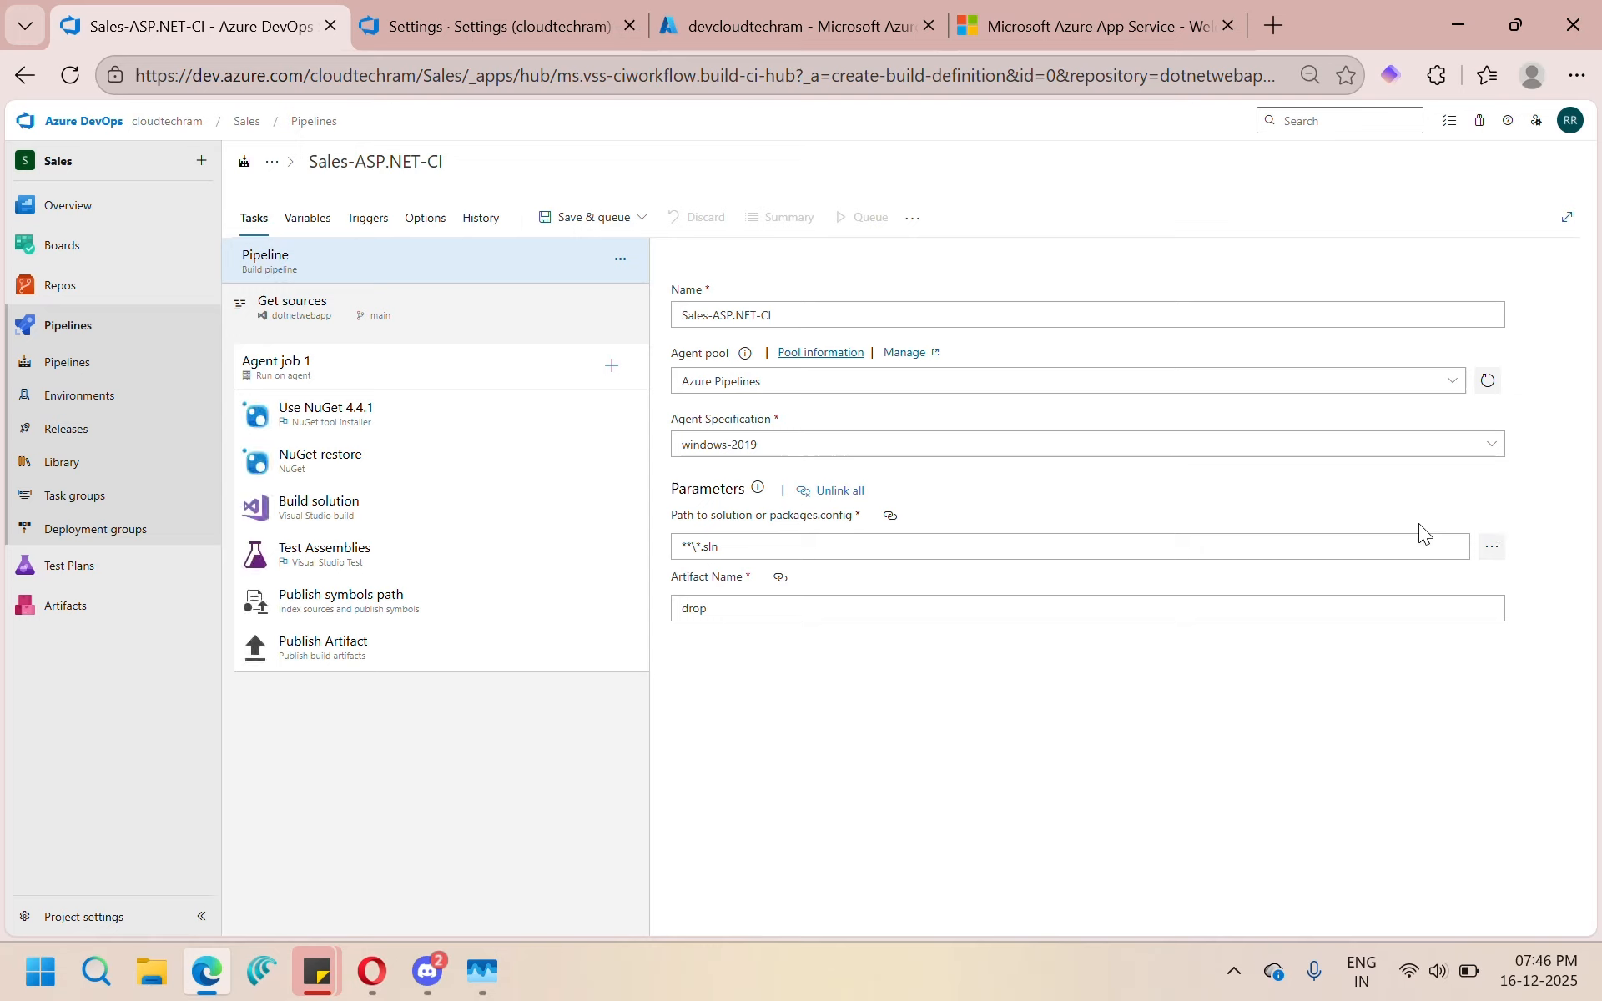
Step: Review the Use NuGet, NuGet restore and Build solution tasks, and remove the Test Assemblies task from Agent job 1
click(407, 434)
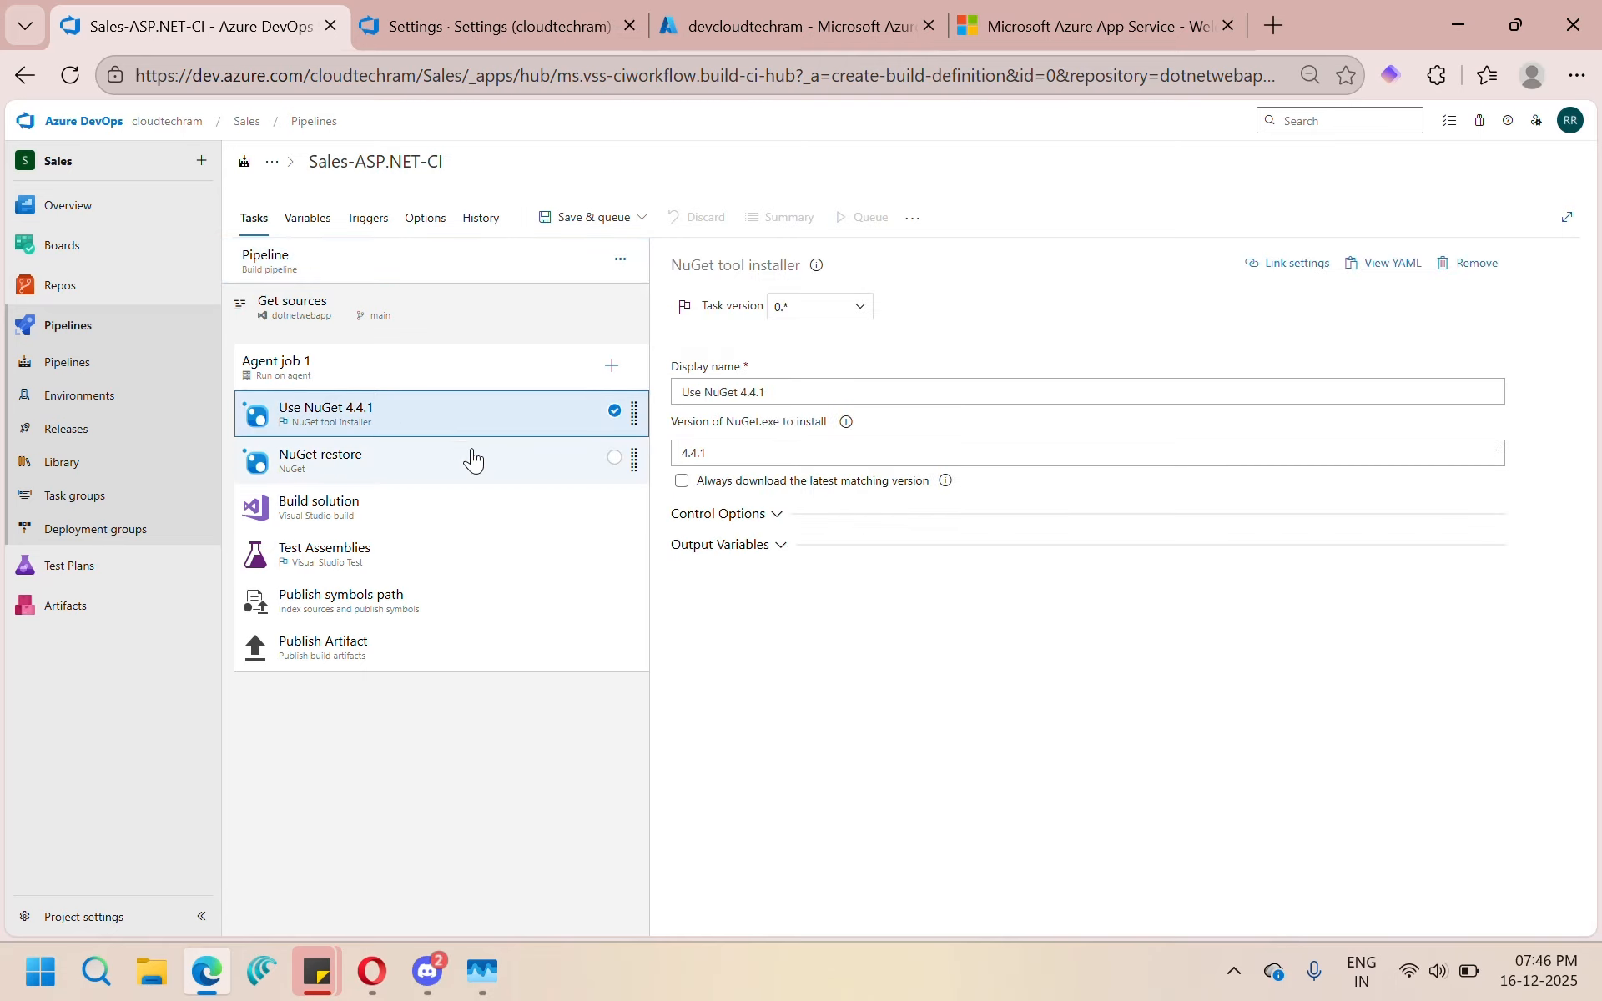
click(441, 469)
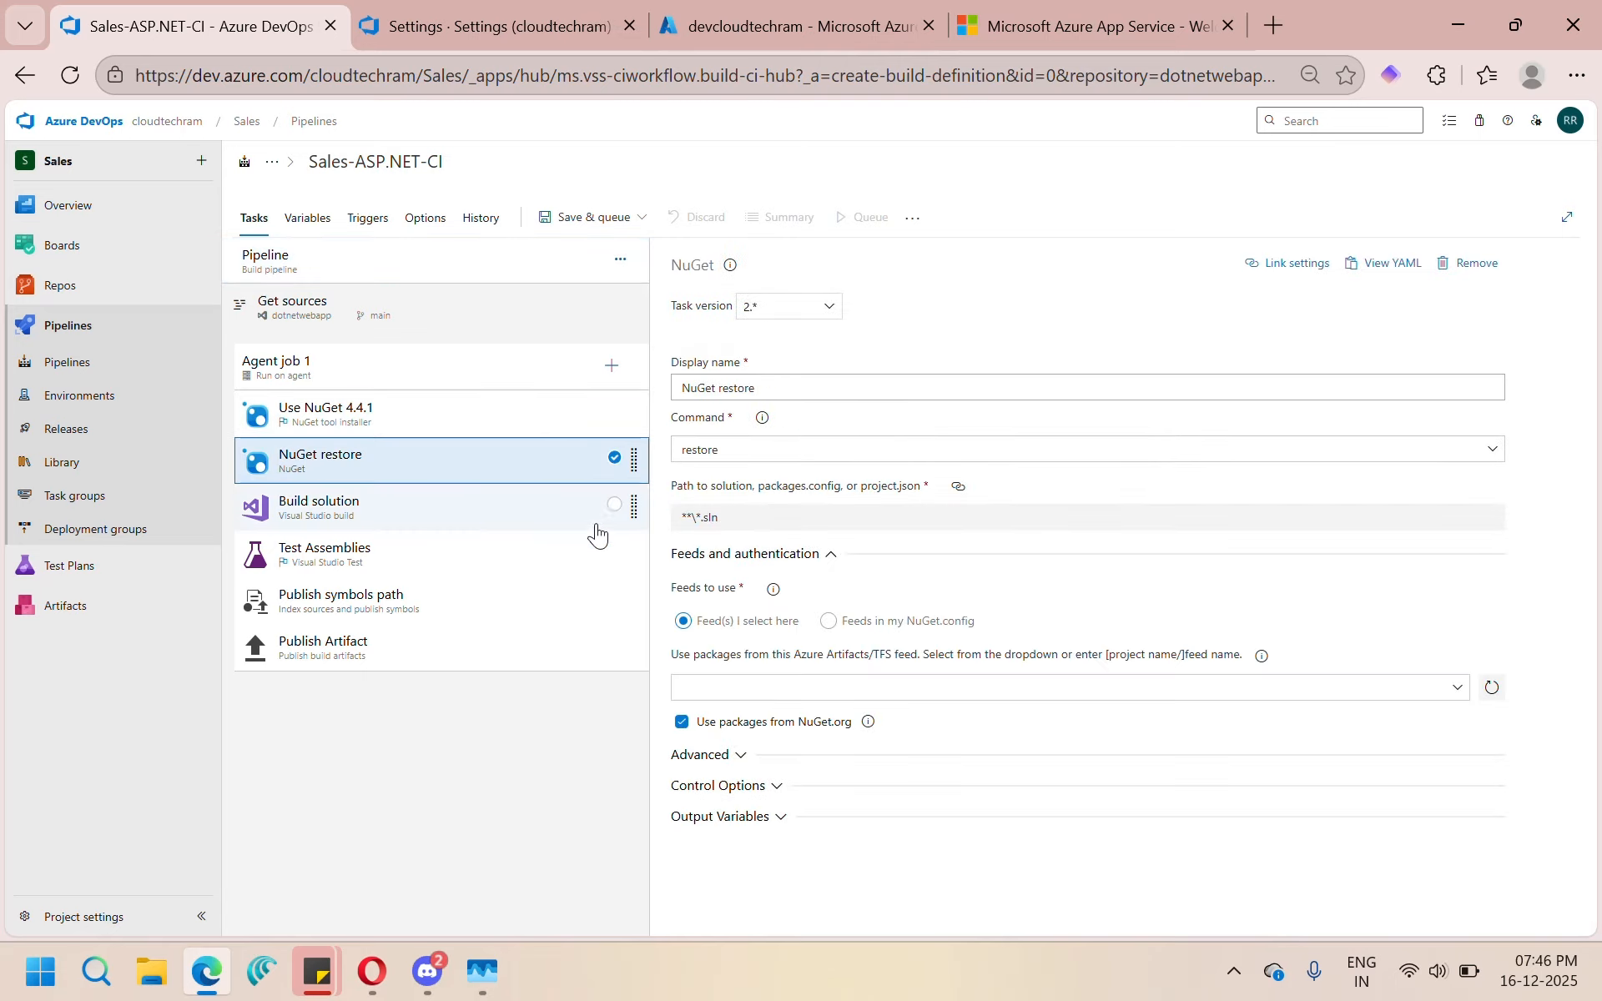
click(414, 513)
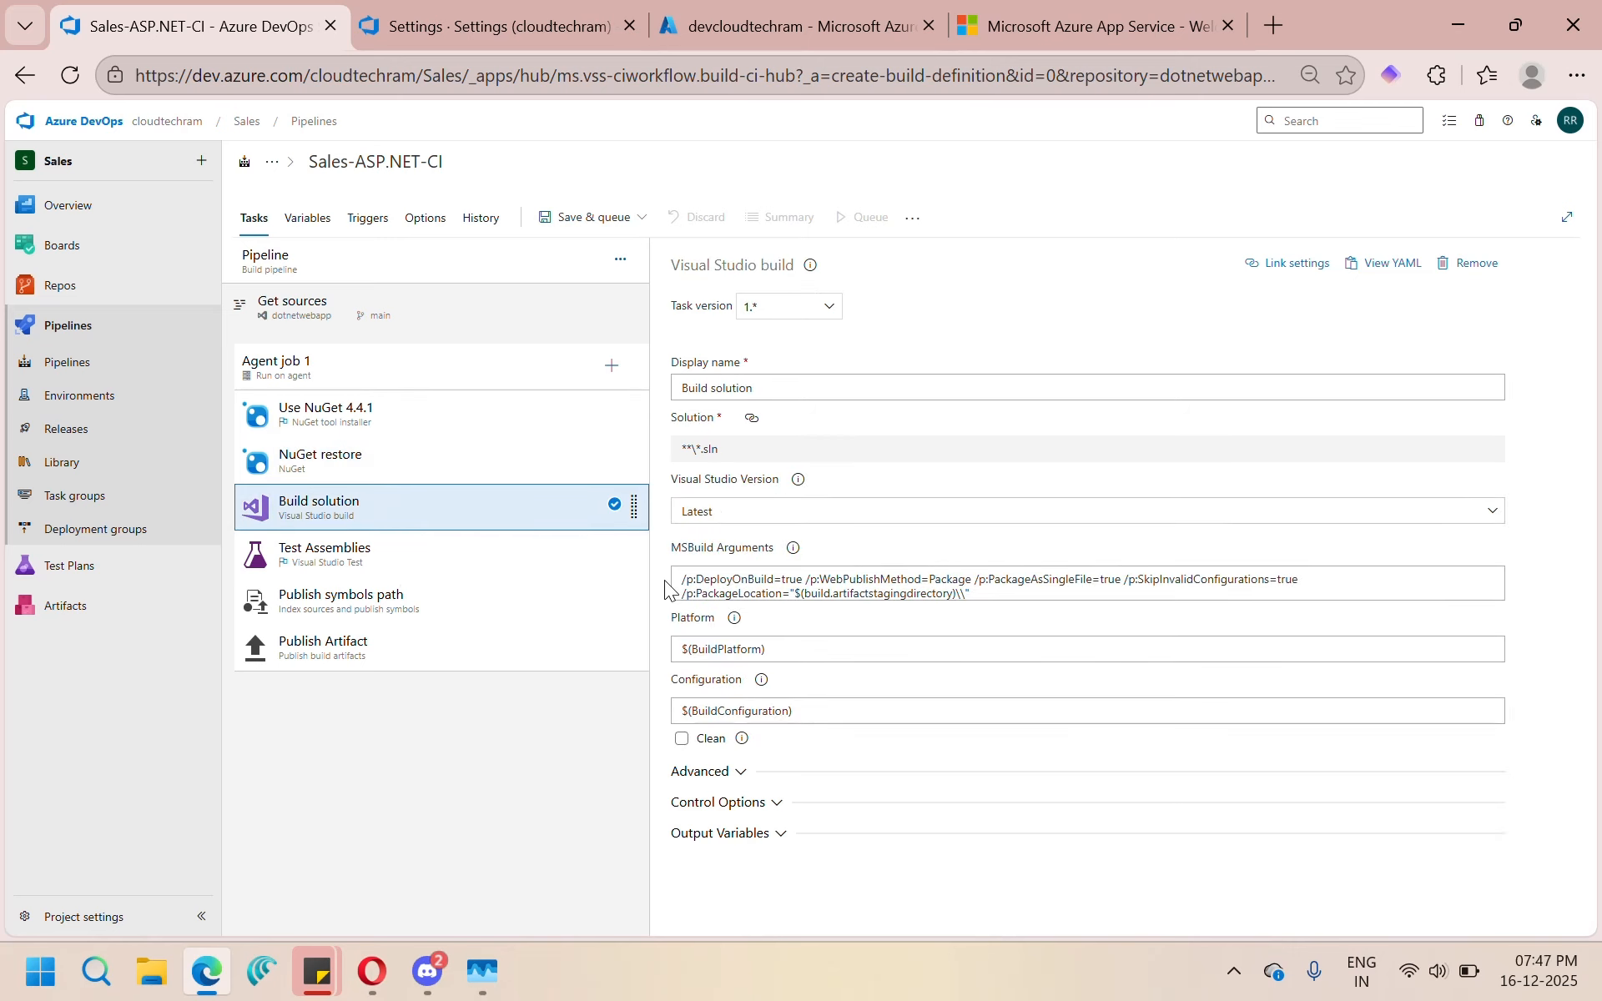
click(394, 576)
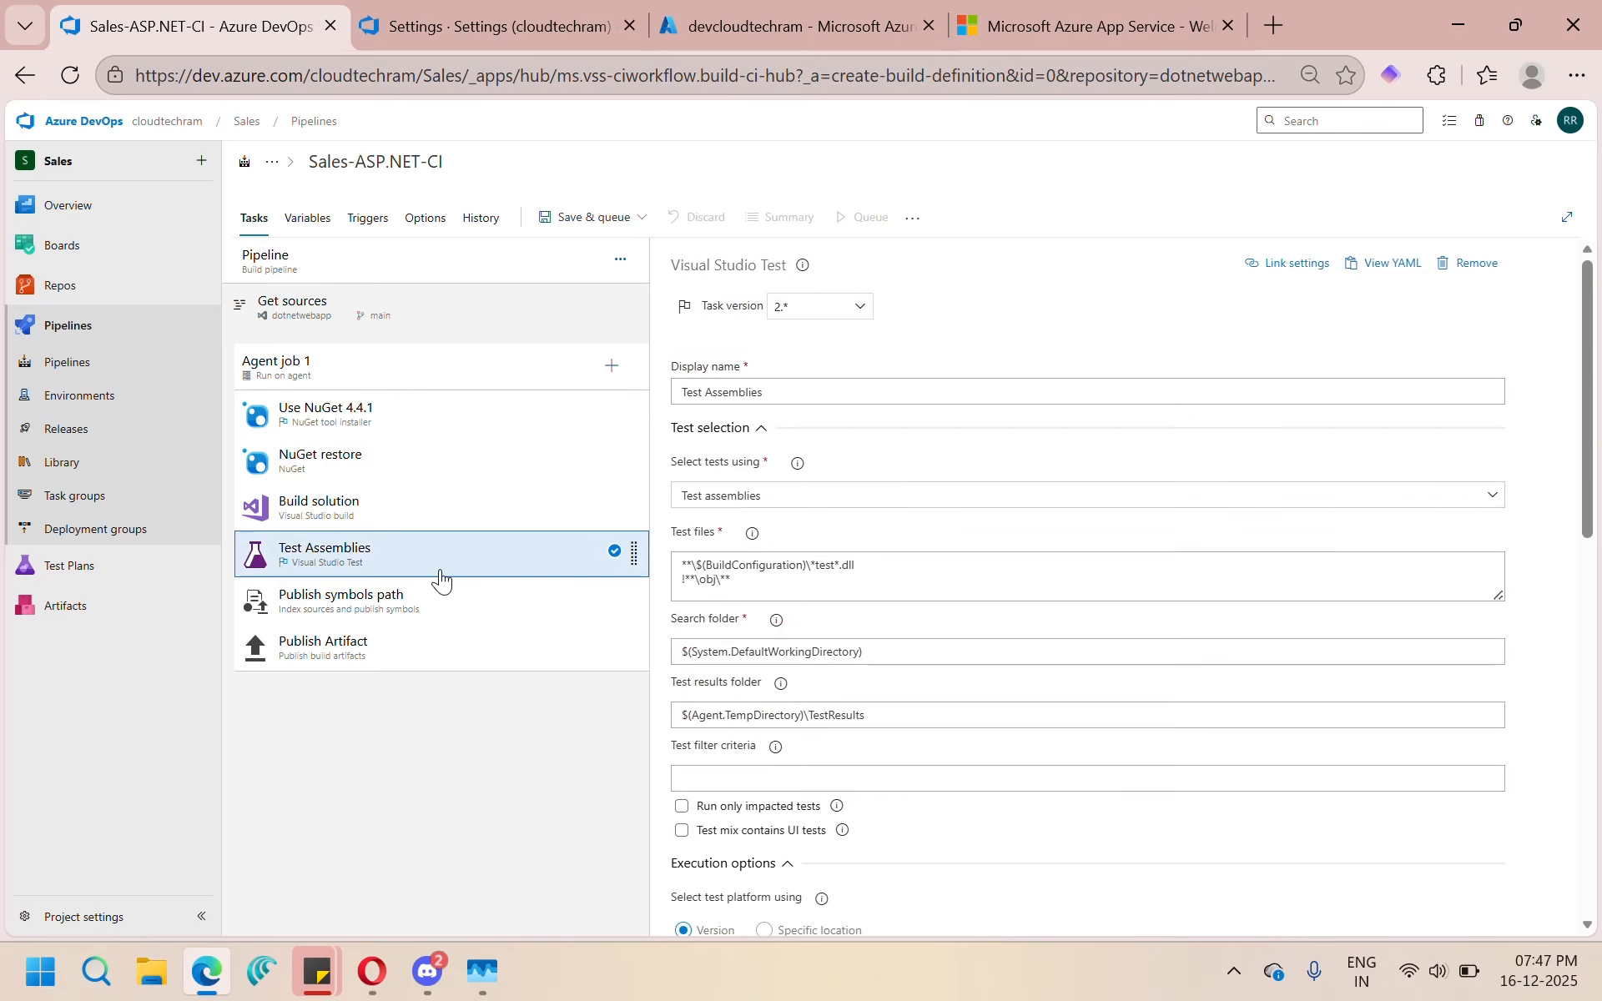
right_click(435, 563)
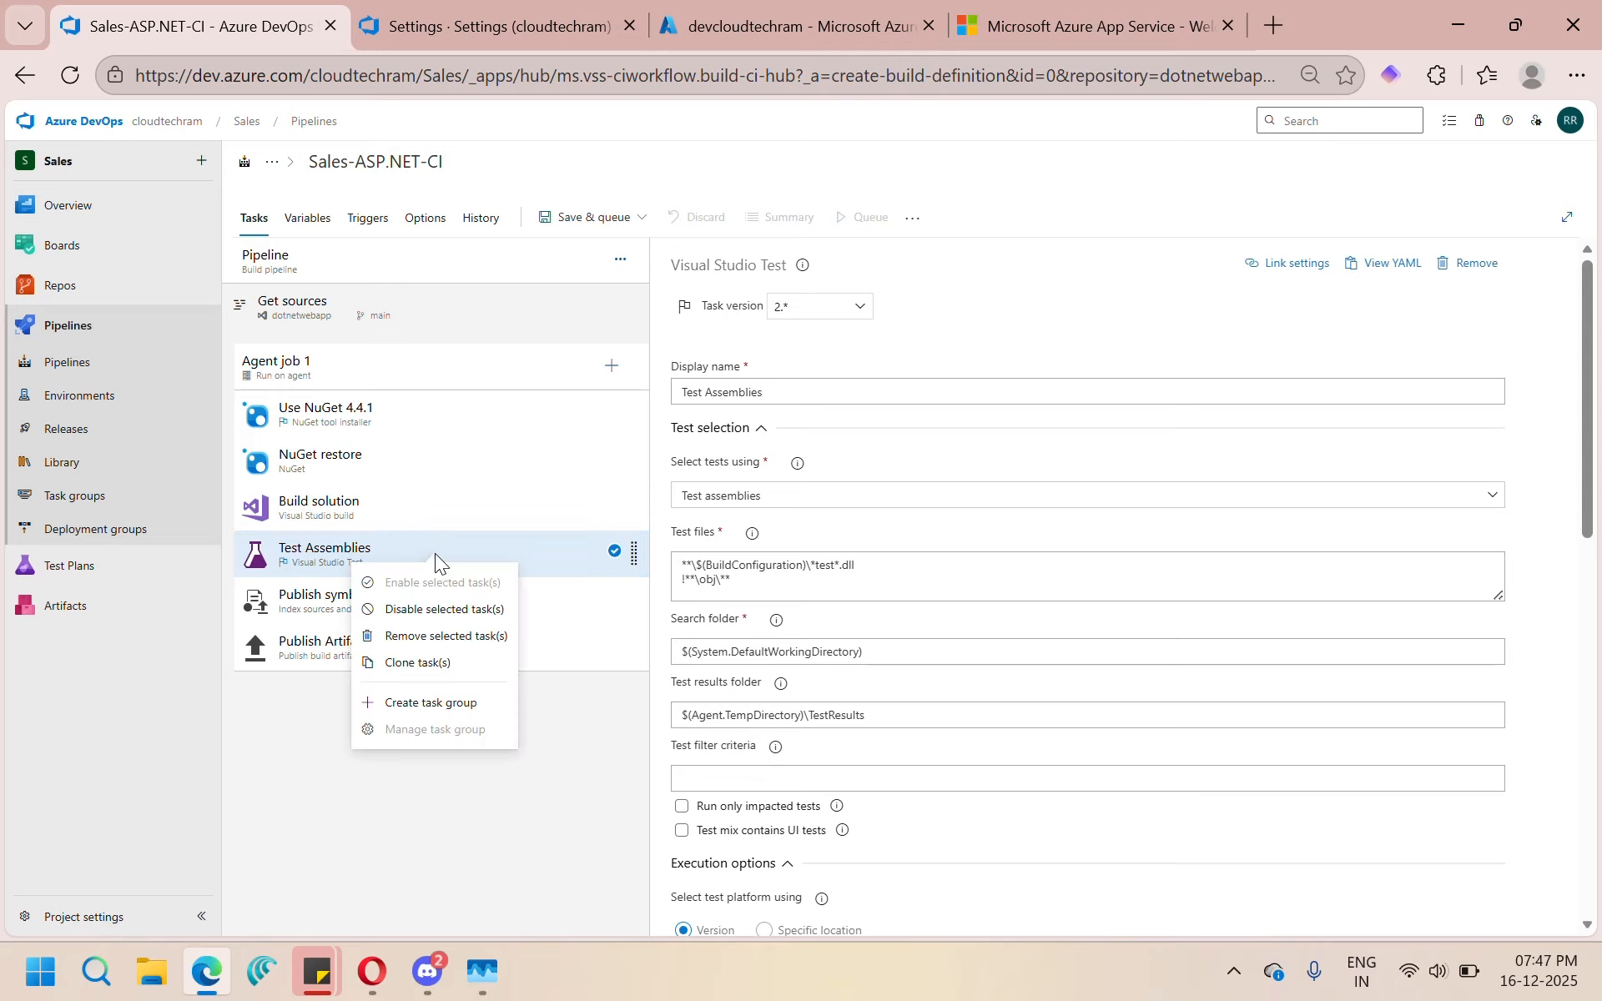
click(455, 649)
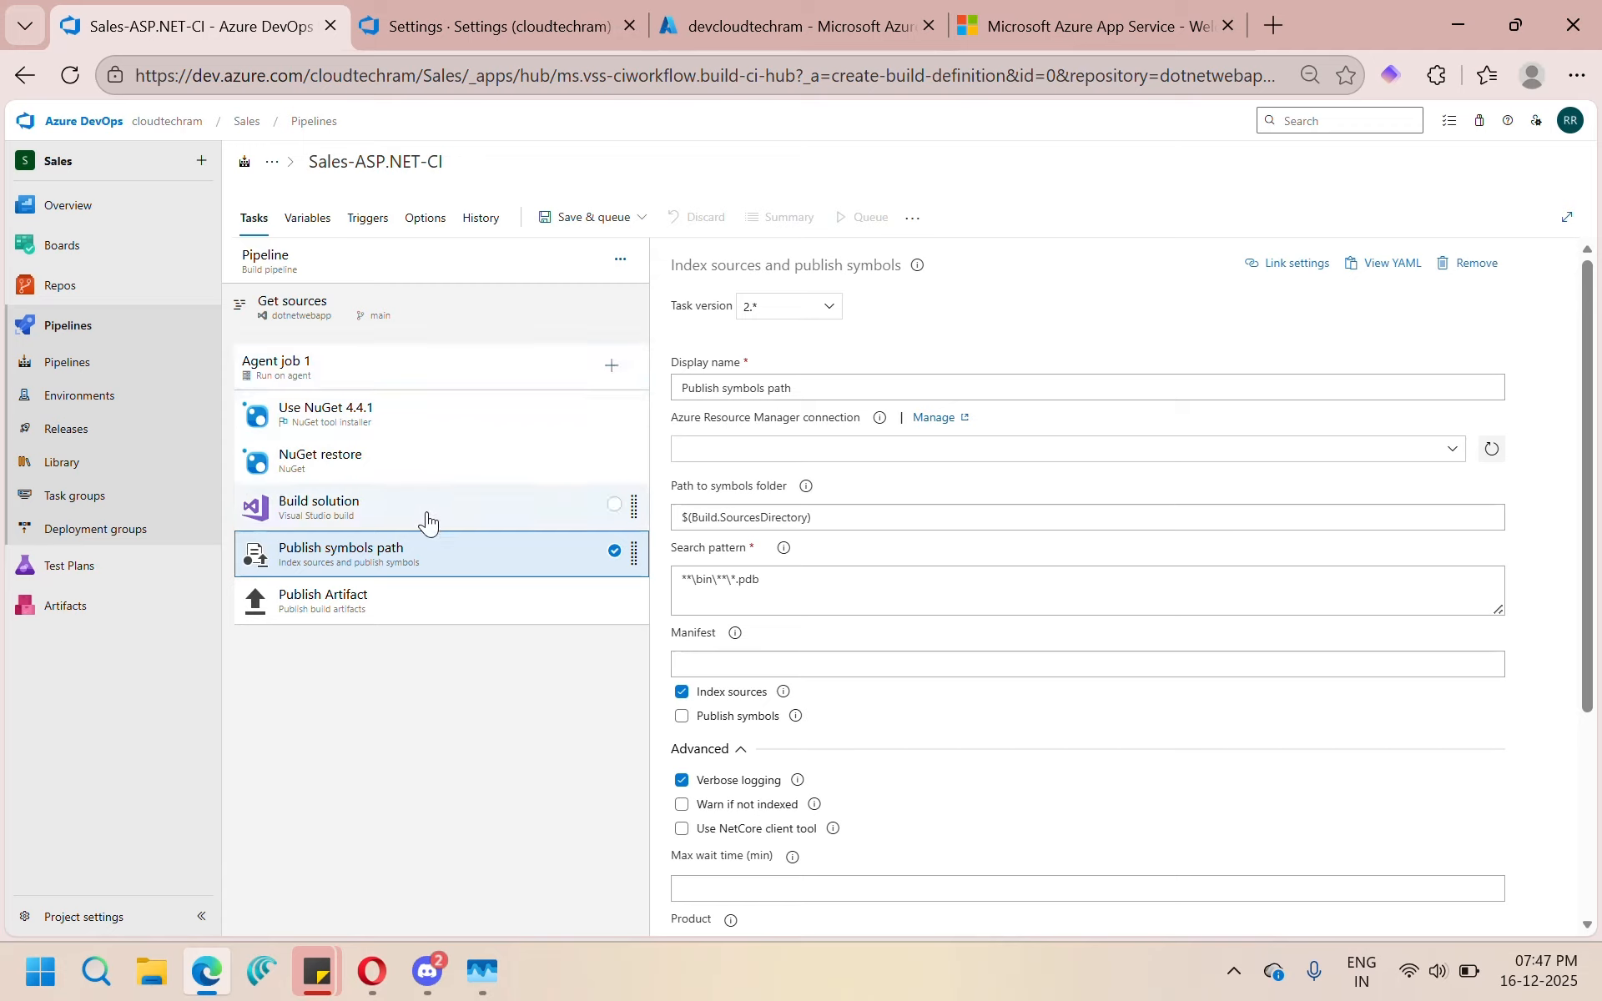
click(611, 367)
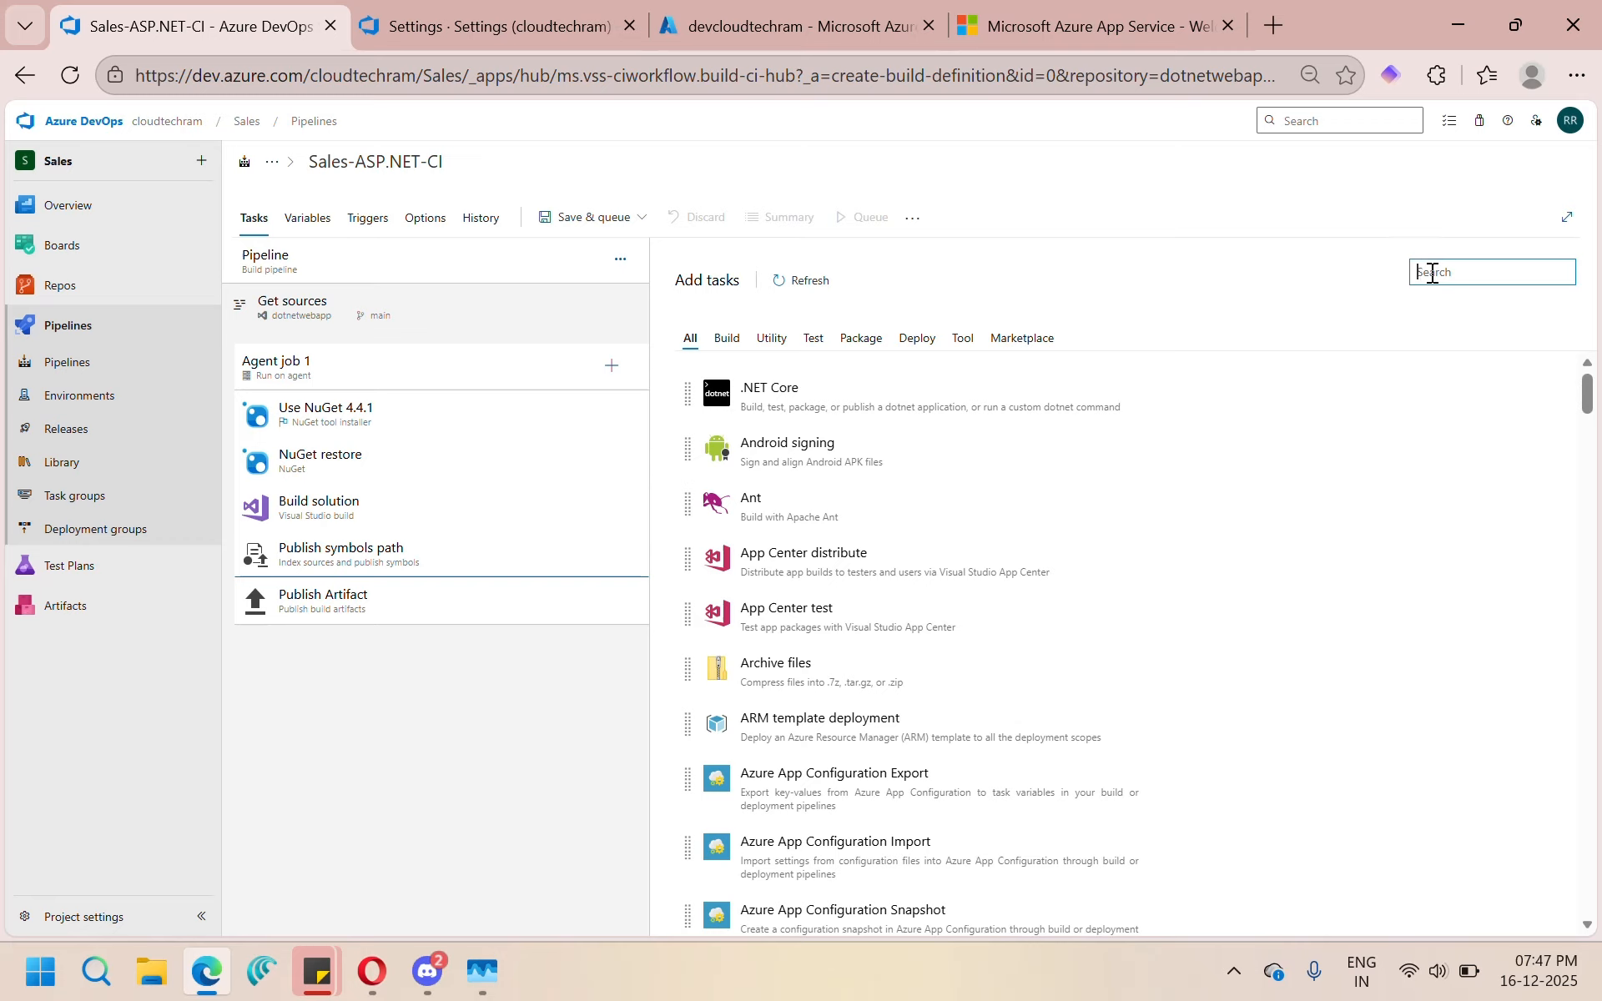
click(394, 728)
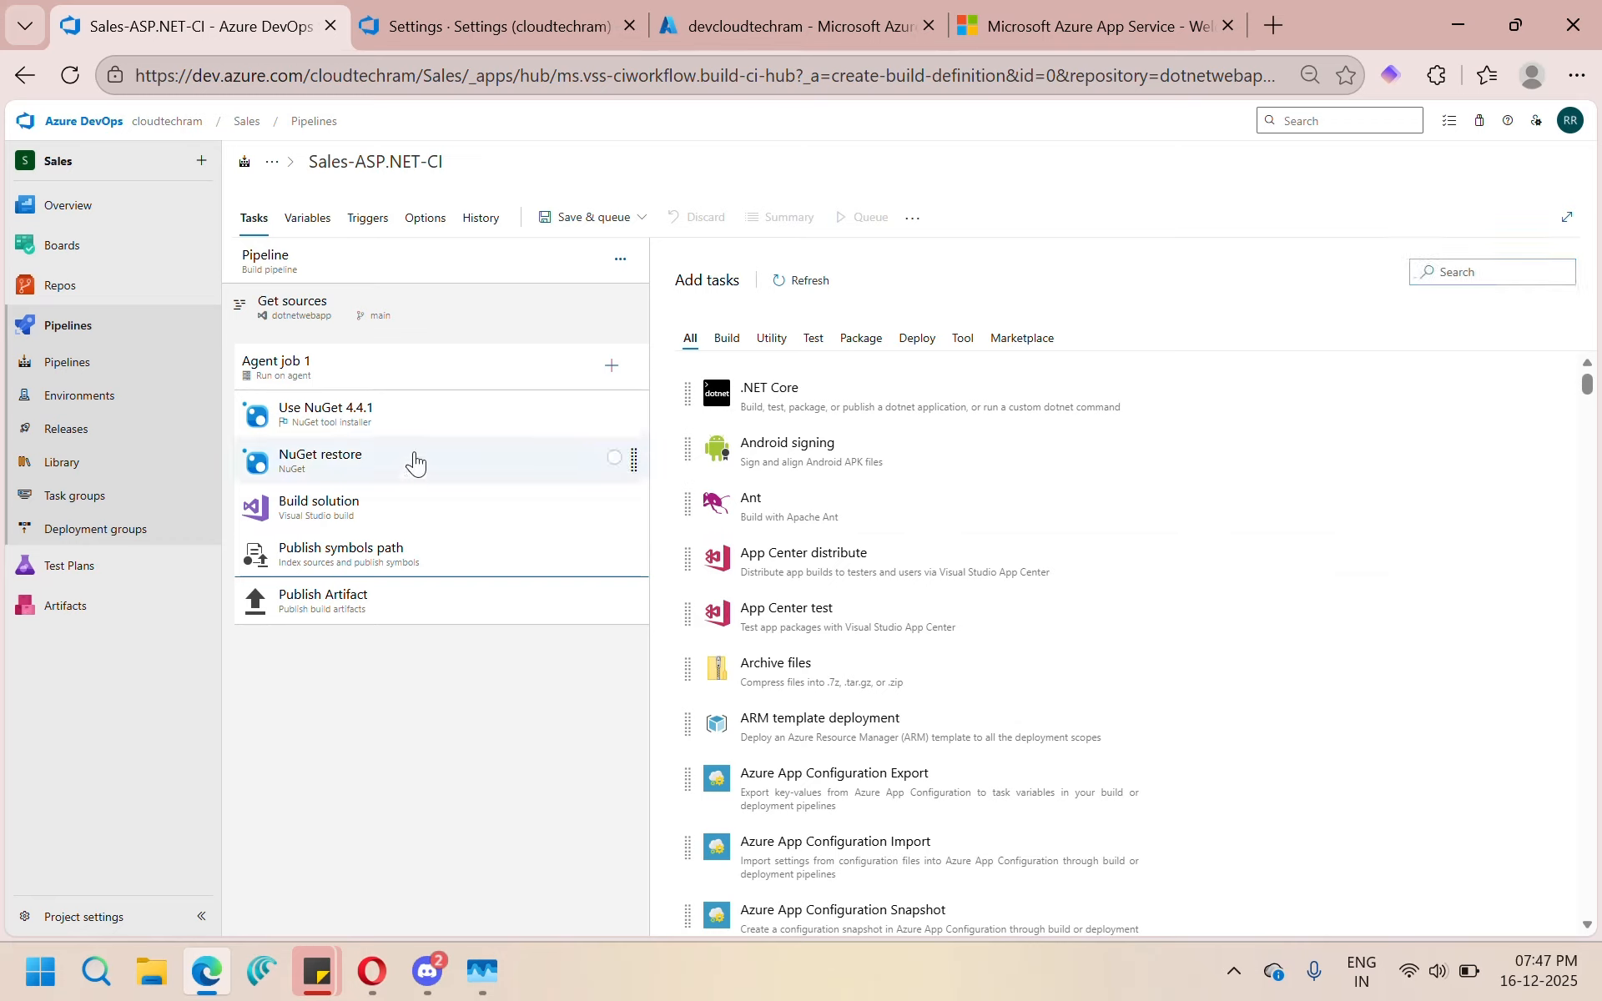
Step: Rename the pipeline as builddotnetapp in its general settings
click(407, 264)
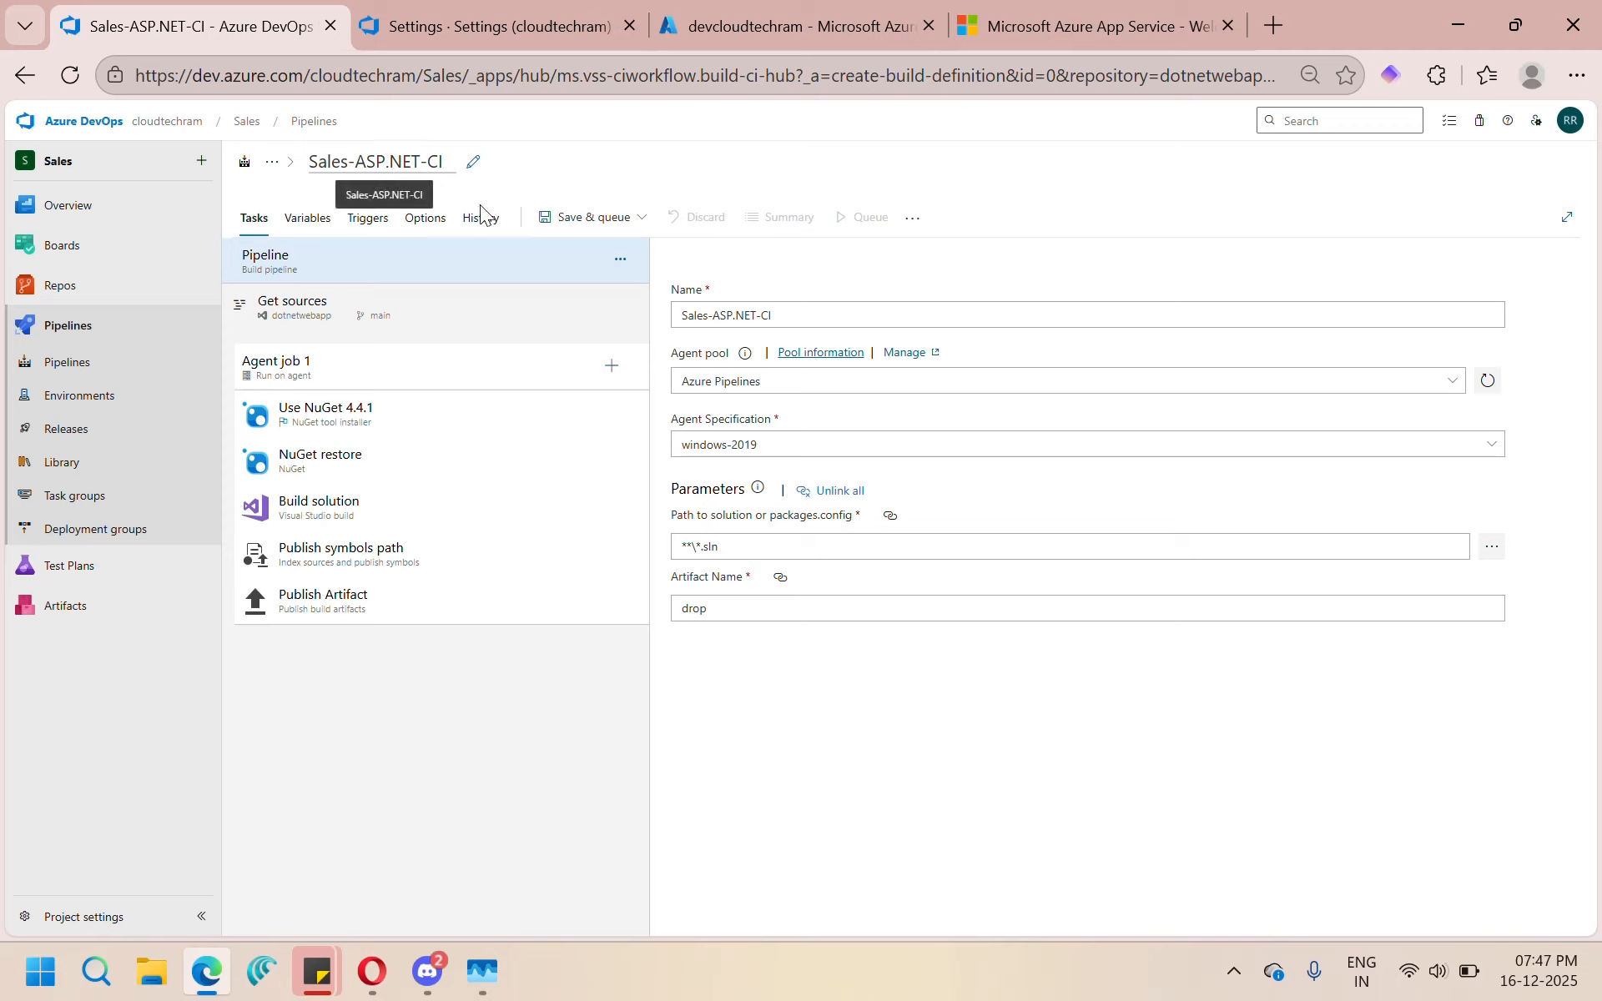
drag(783, 318, 684, 313)
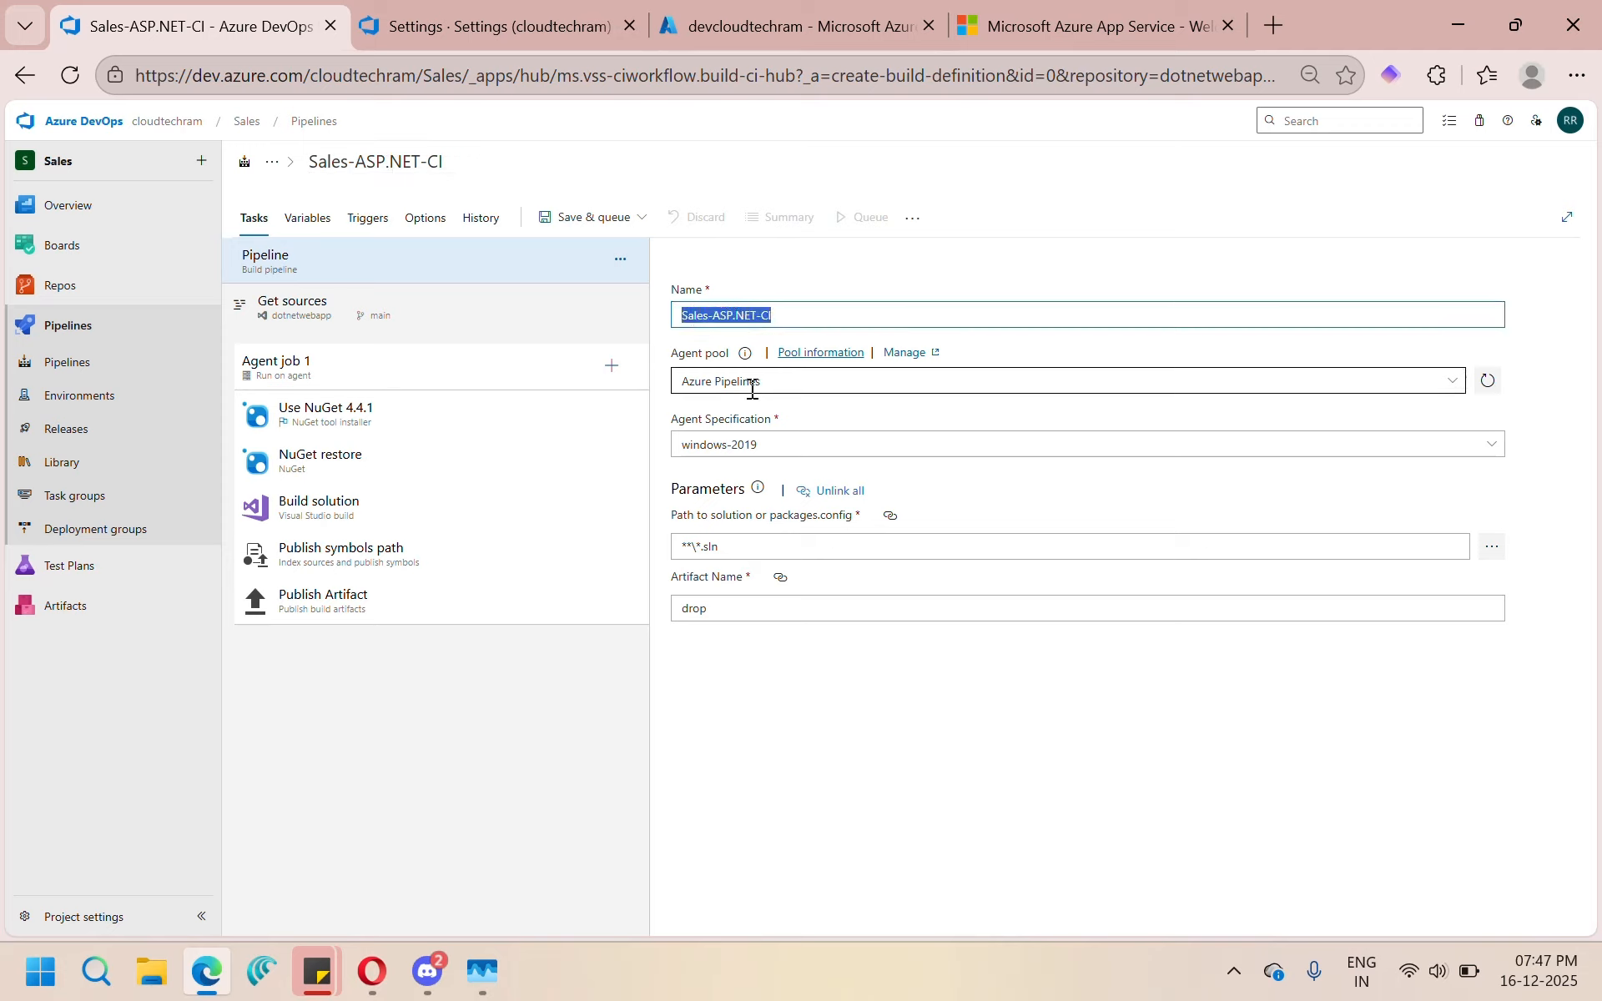
text(builddotnetapp)
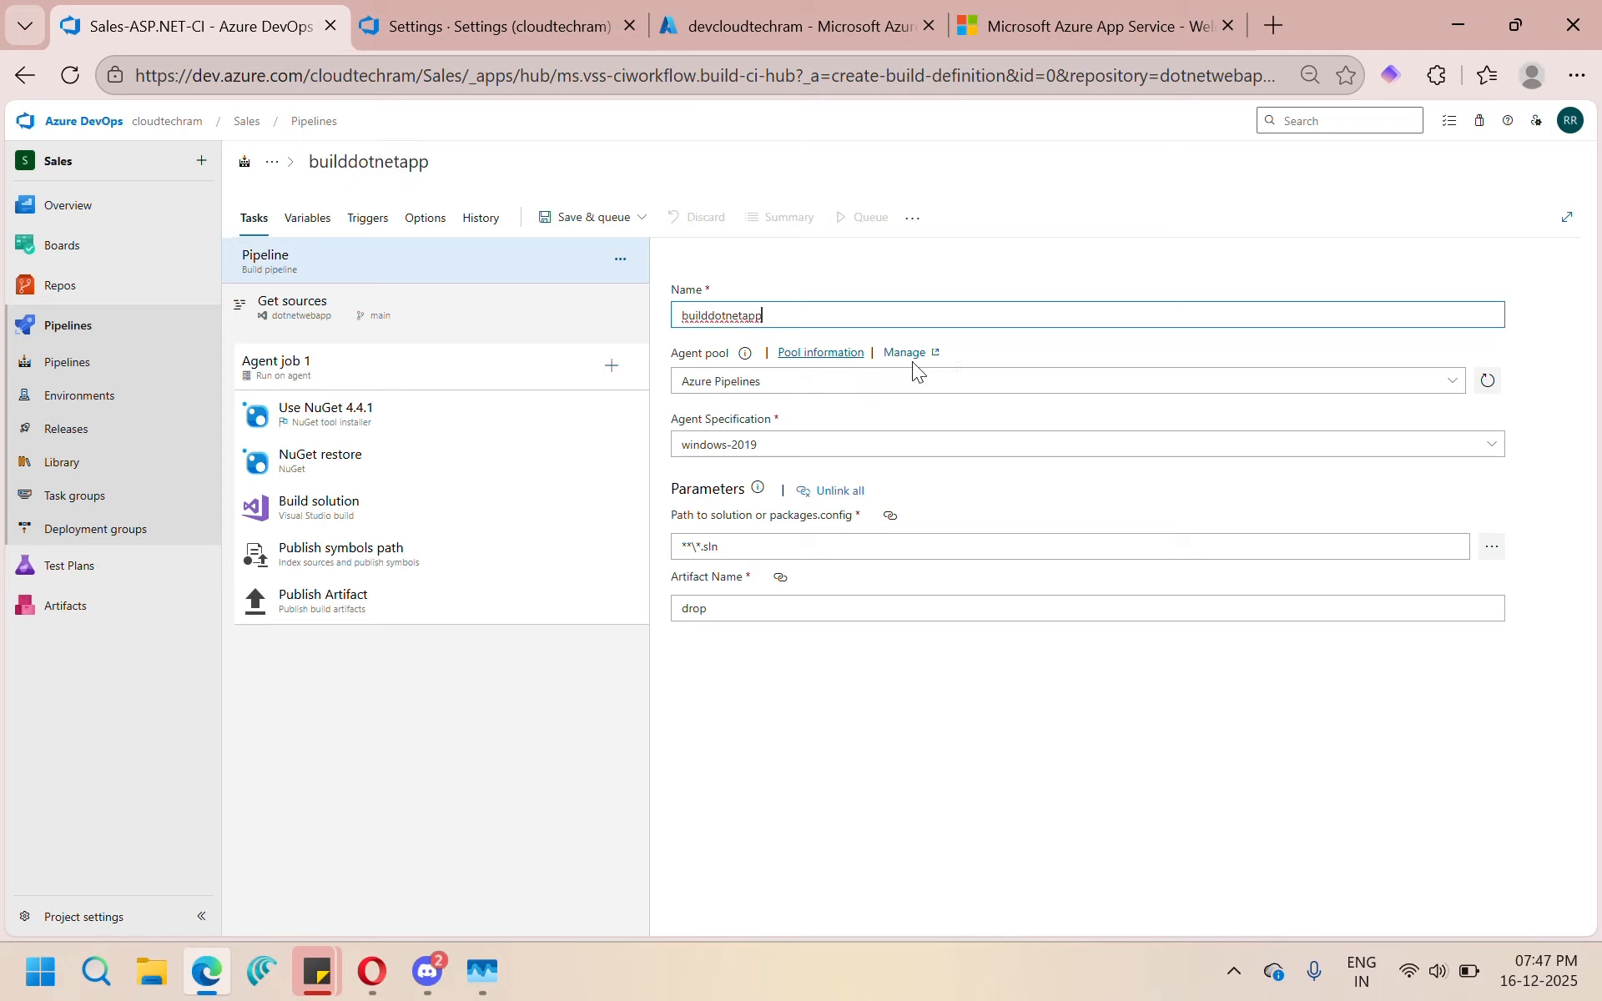
Step: Keep Azure Pipelines as the agent pool and set the agent specification to windows-latest
click(1447, 402)
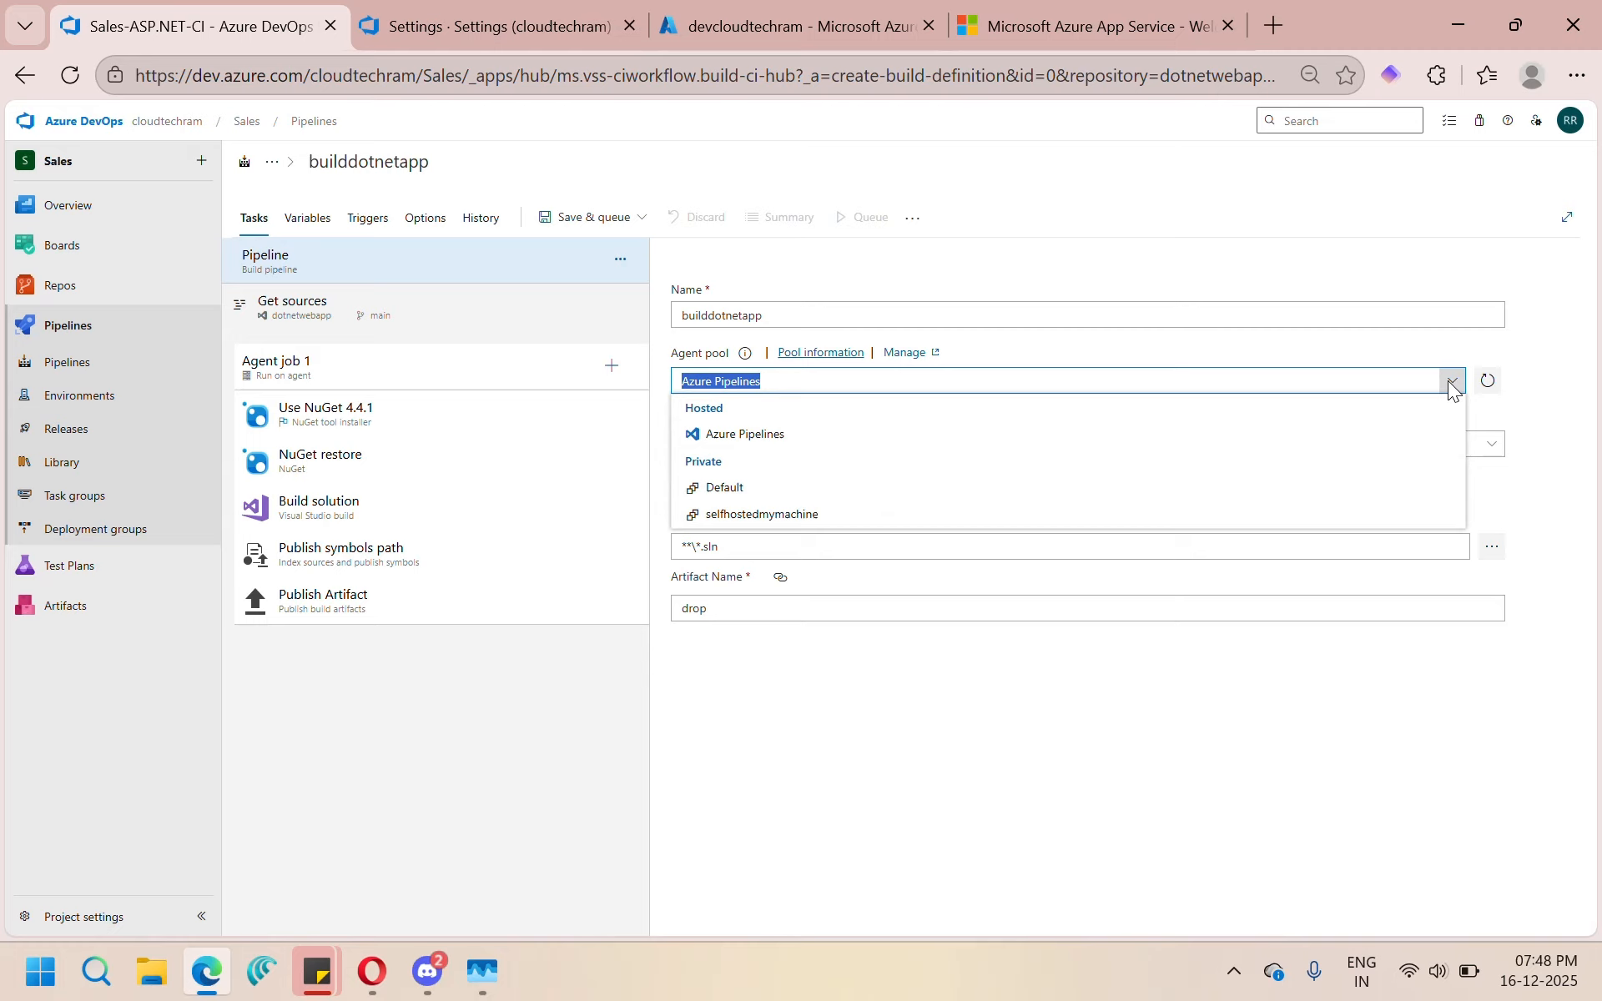
click(1385, 348)
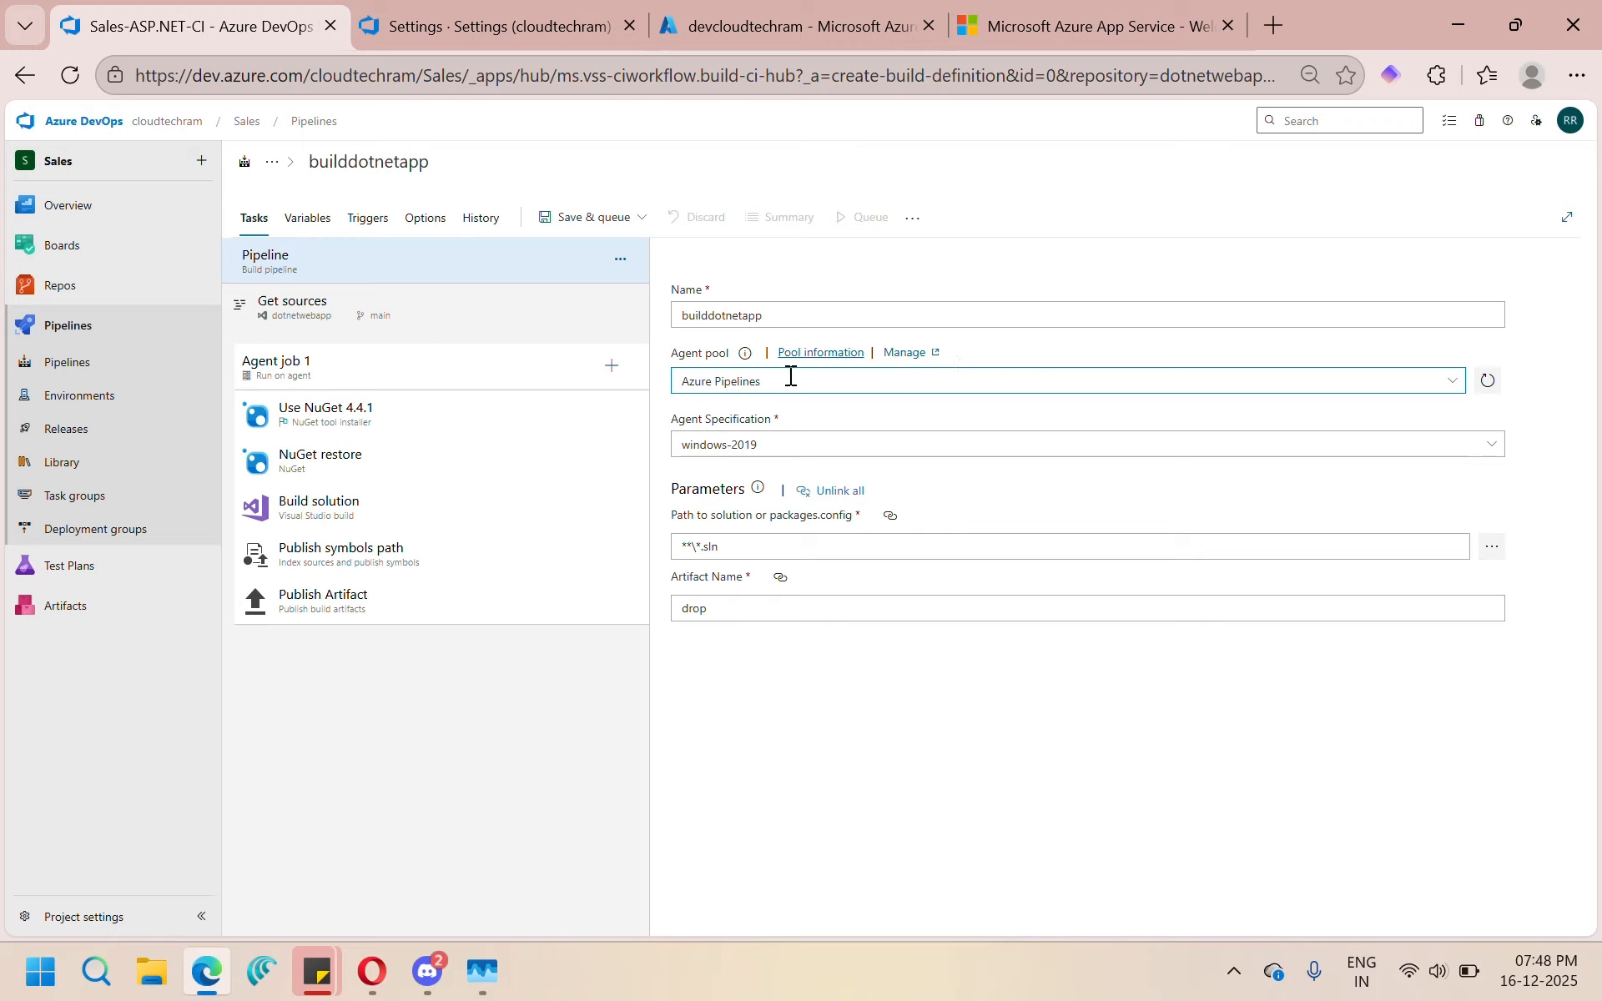
click(1492, 444)
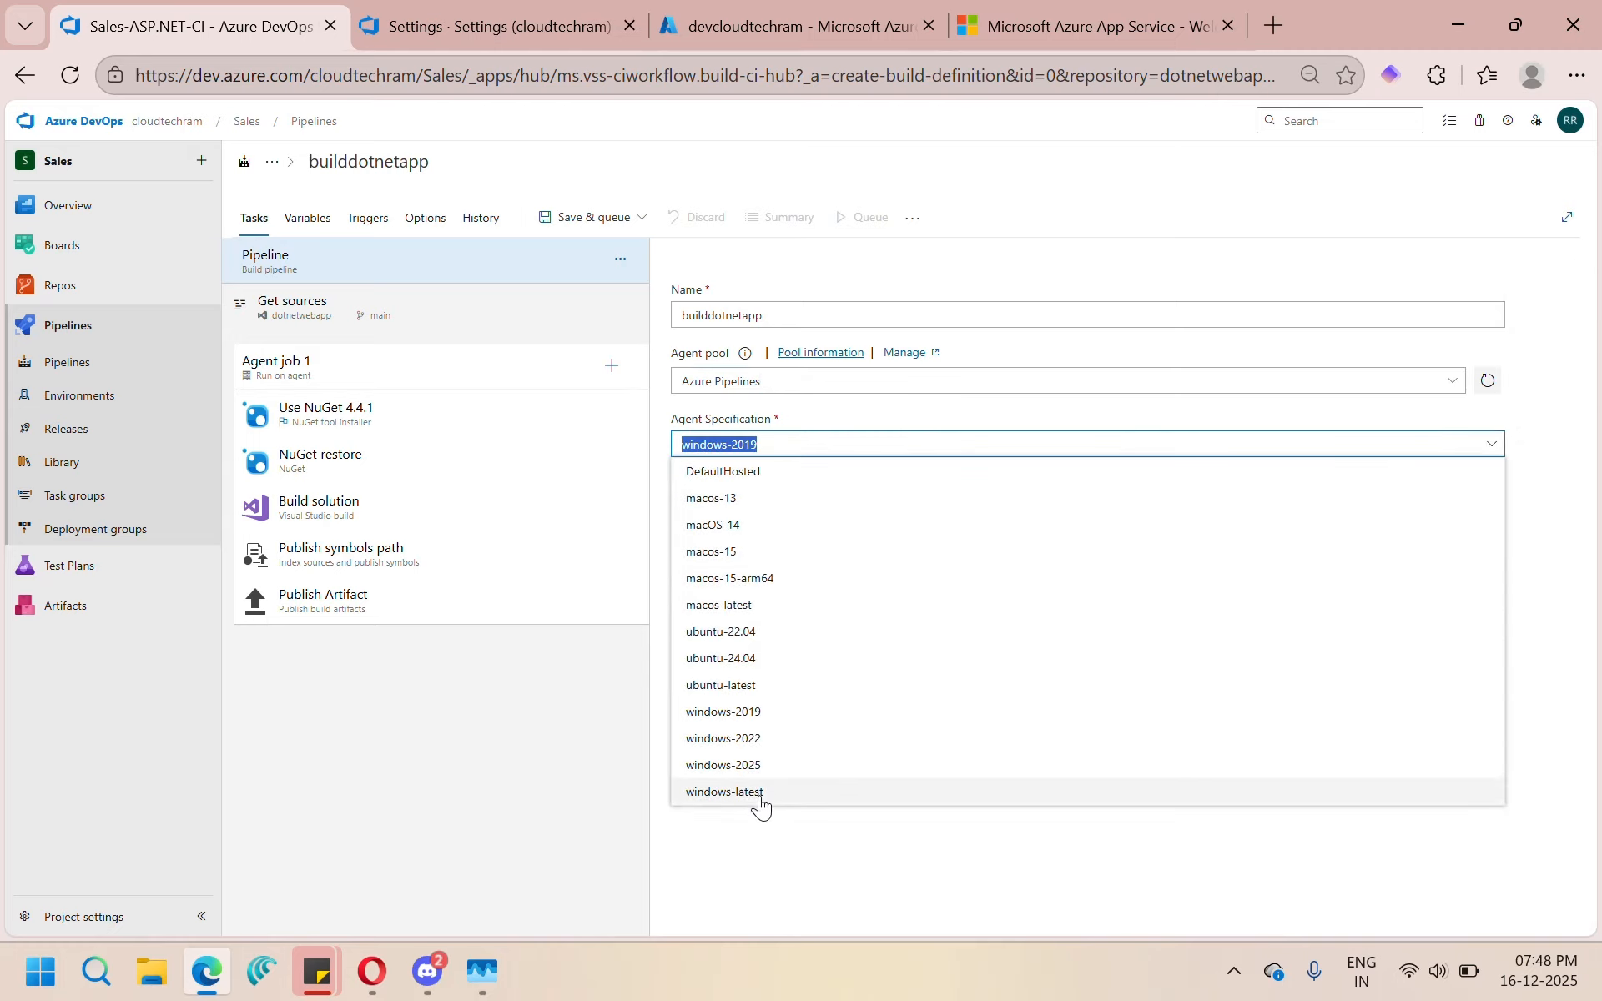
click(725, 792)
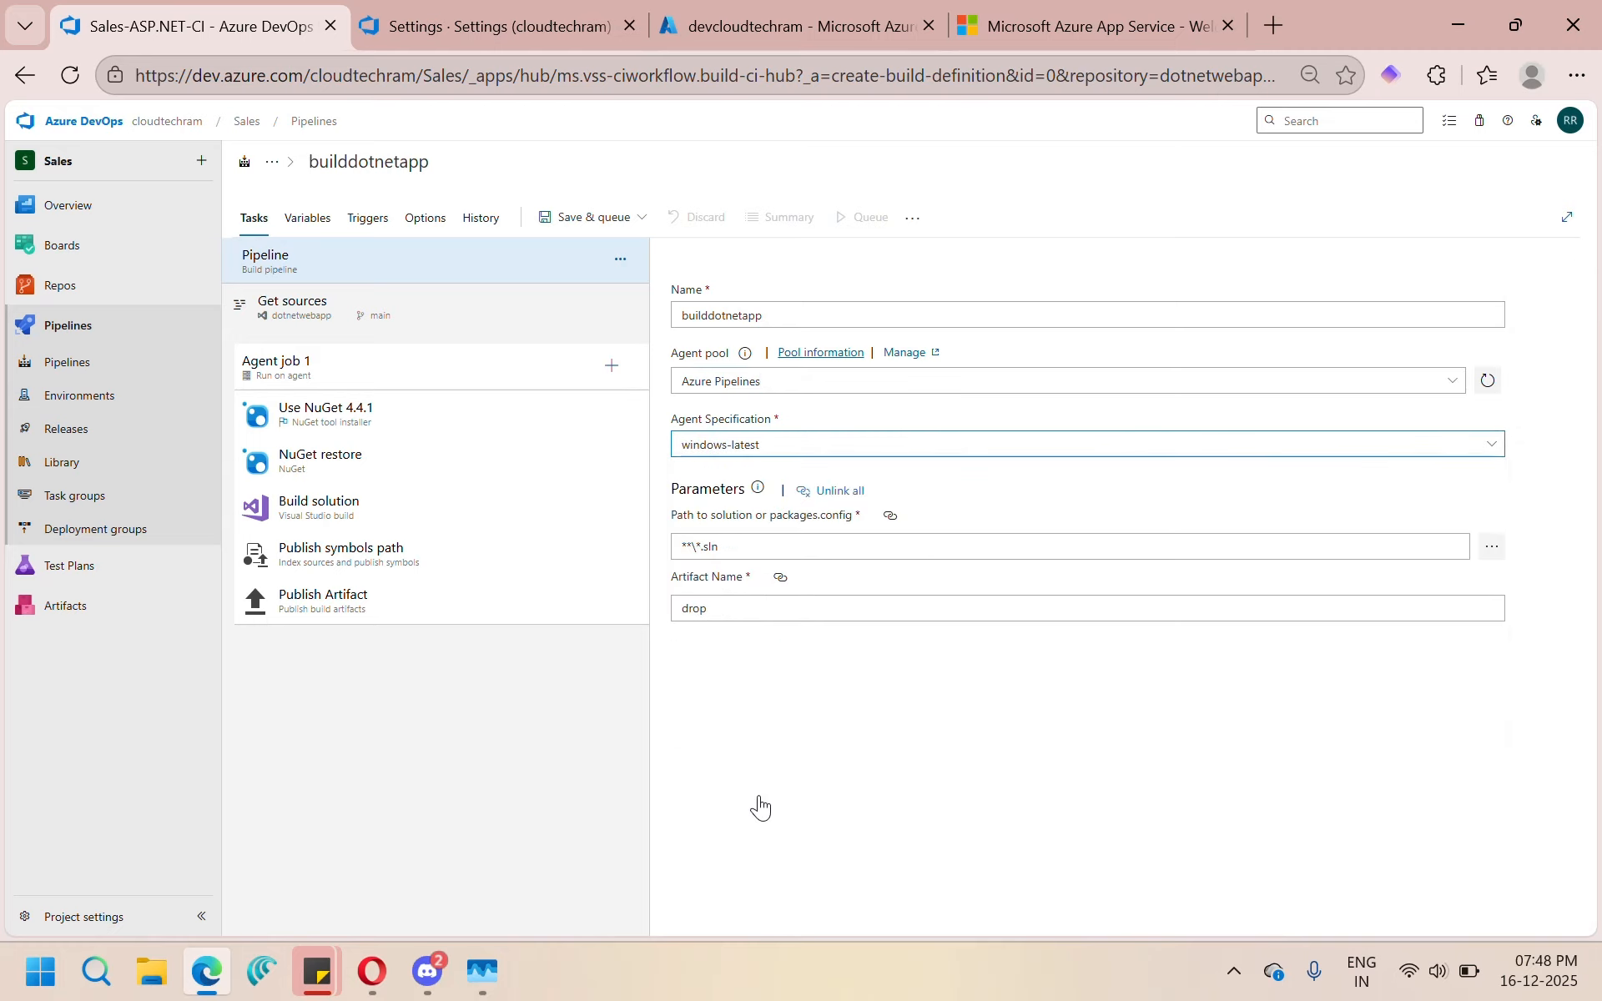
Step: In Get sources, enable Clean by setting it to true and set the clean options to All build directories
click(458, 330)
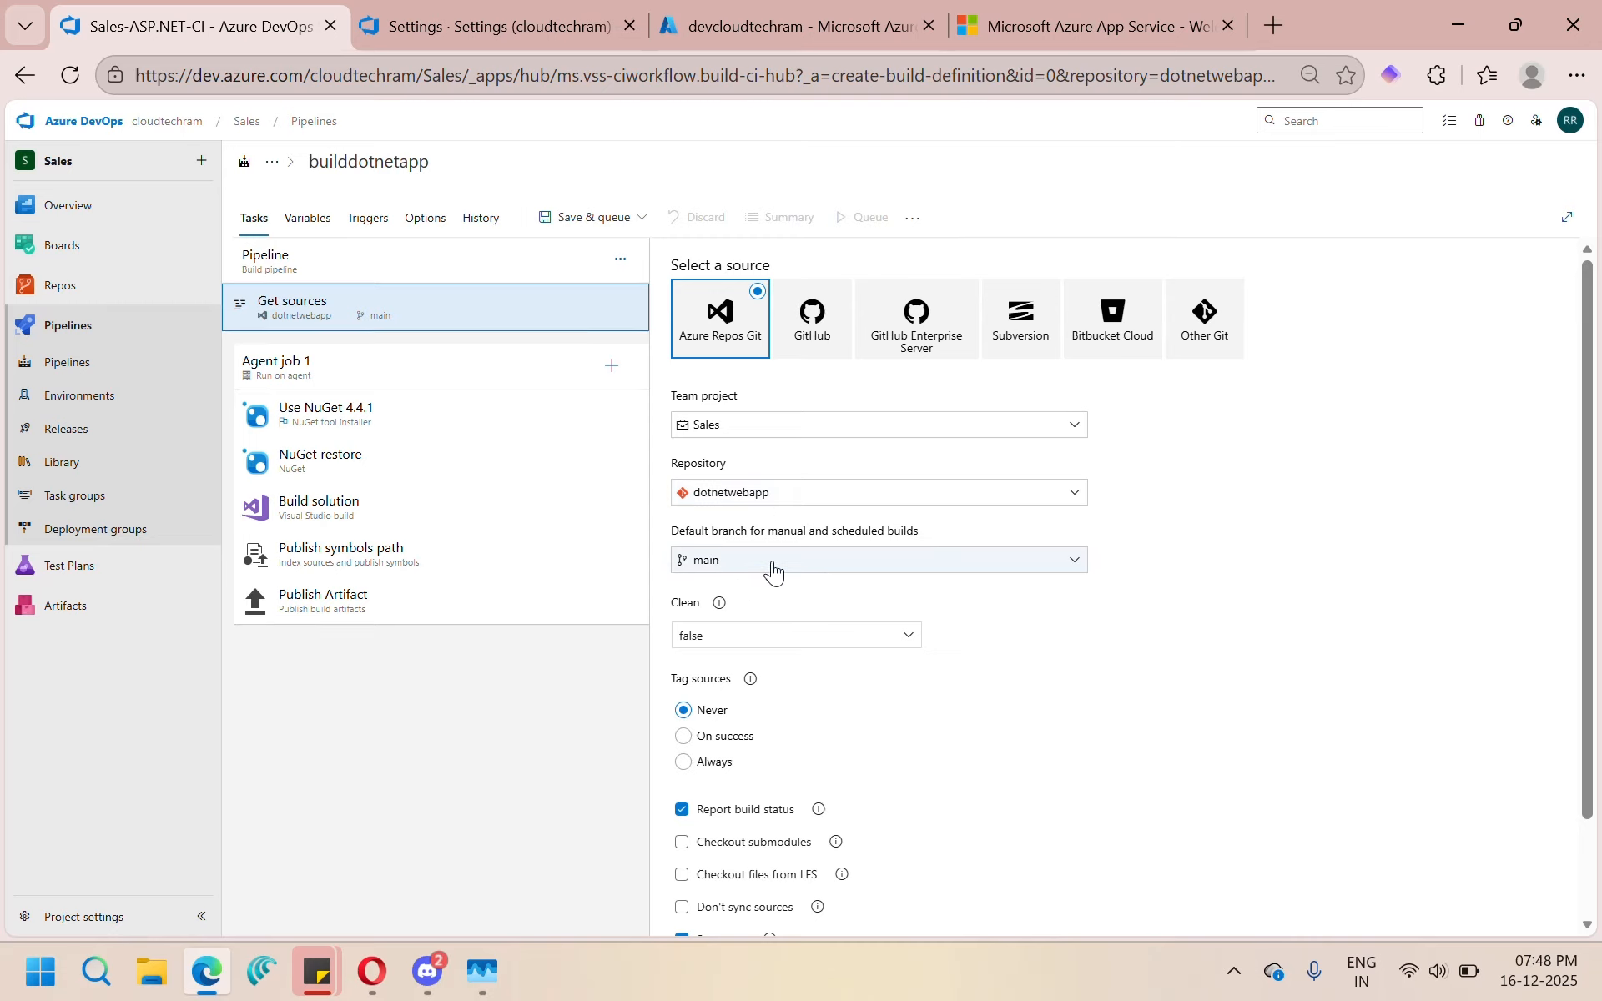
click(1173, 648)
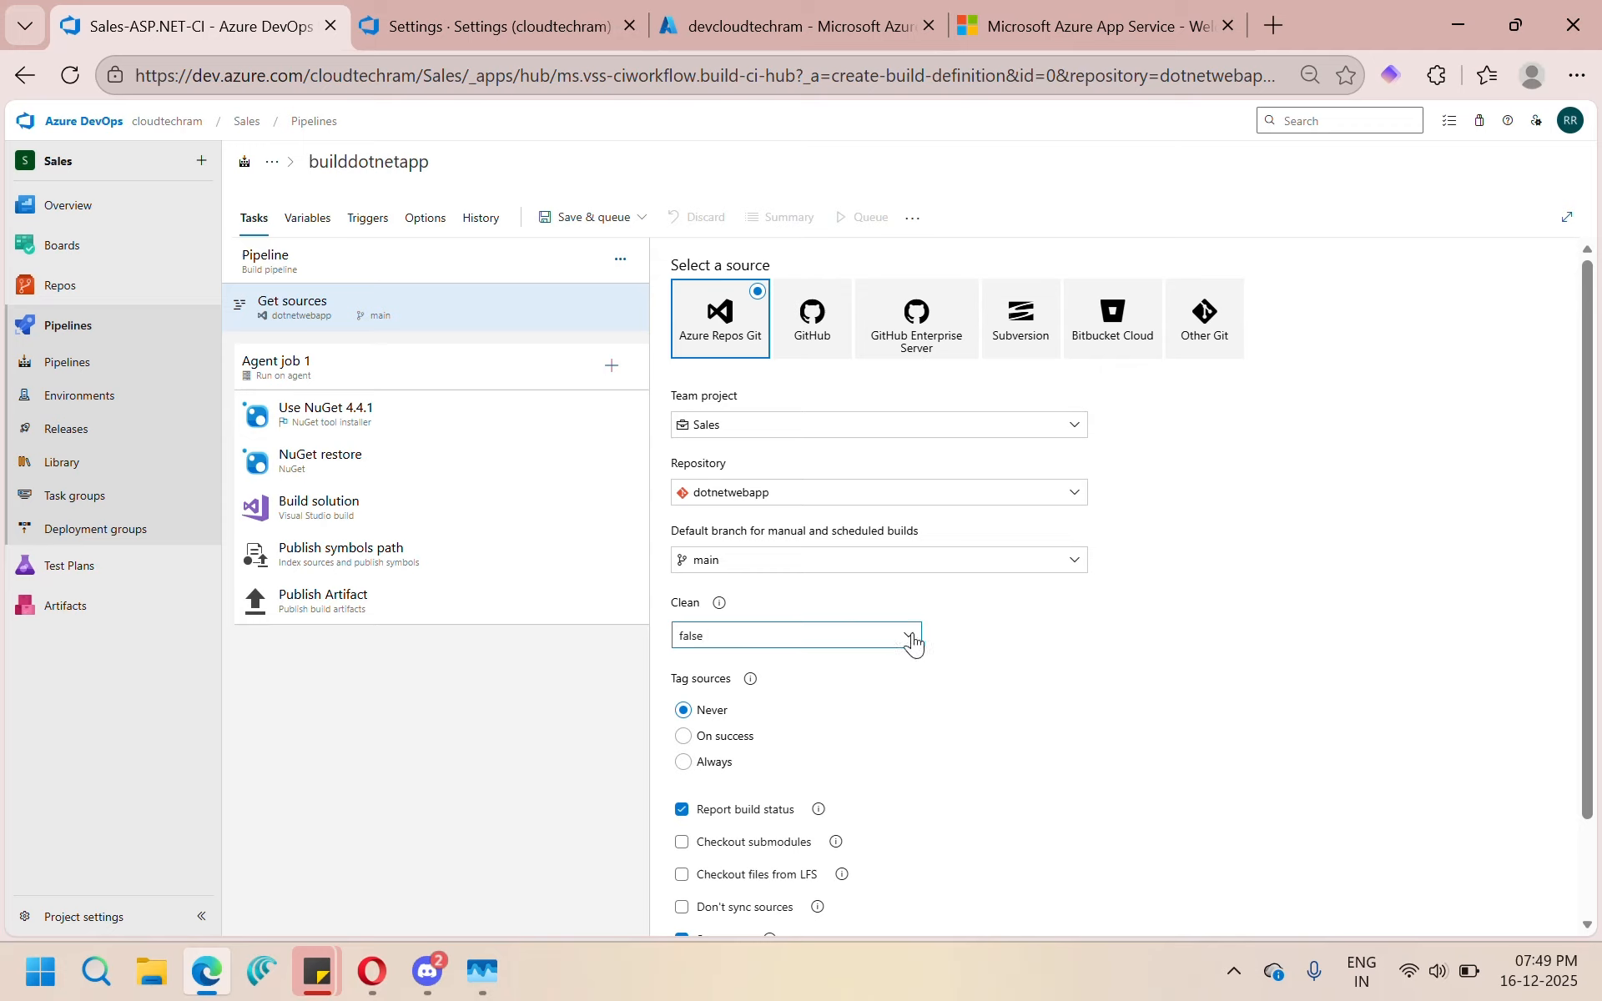
mouse_move(724, 613)
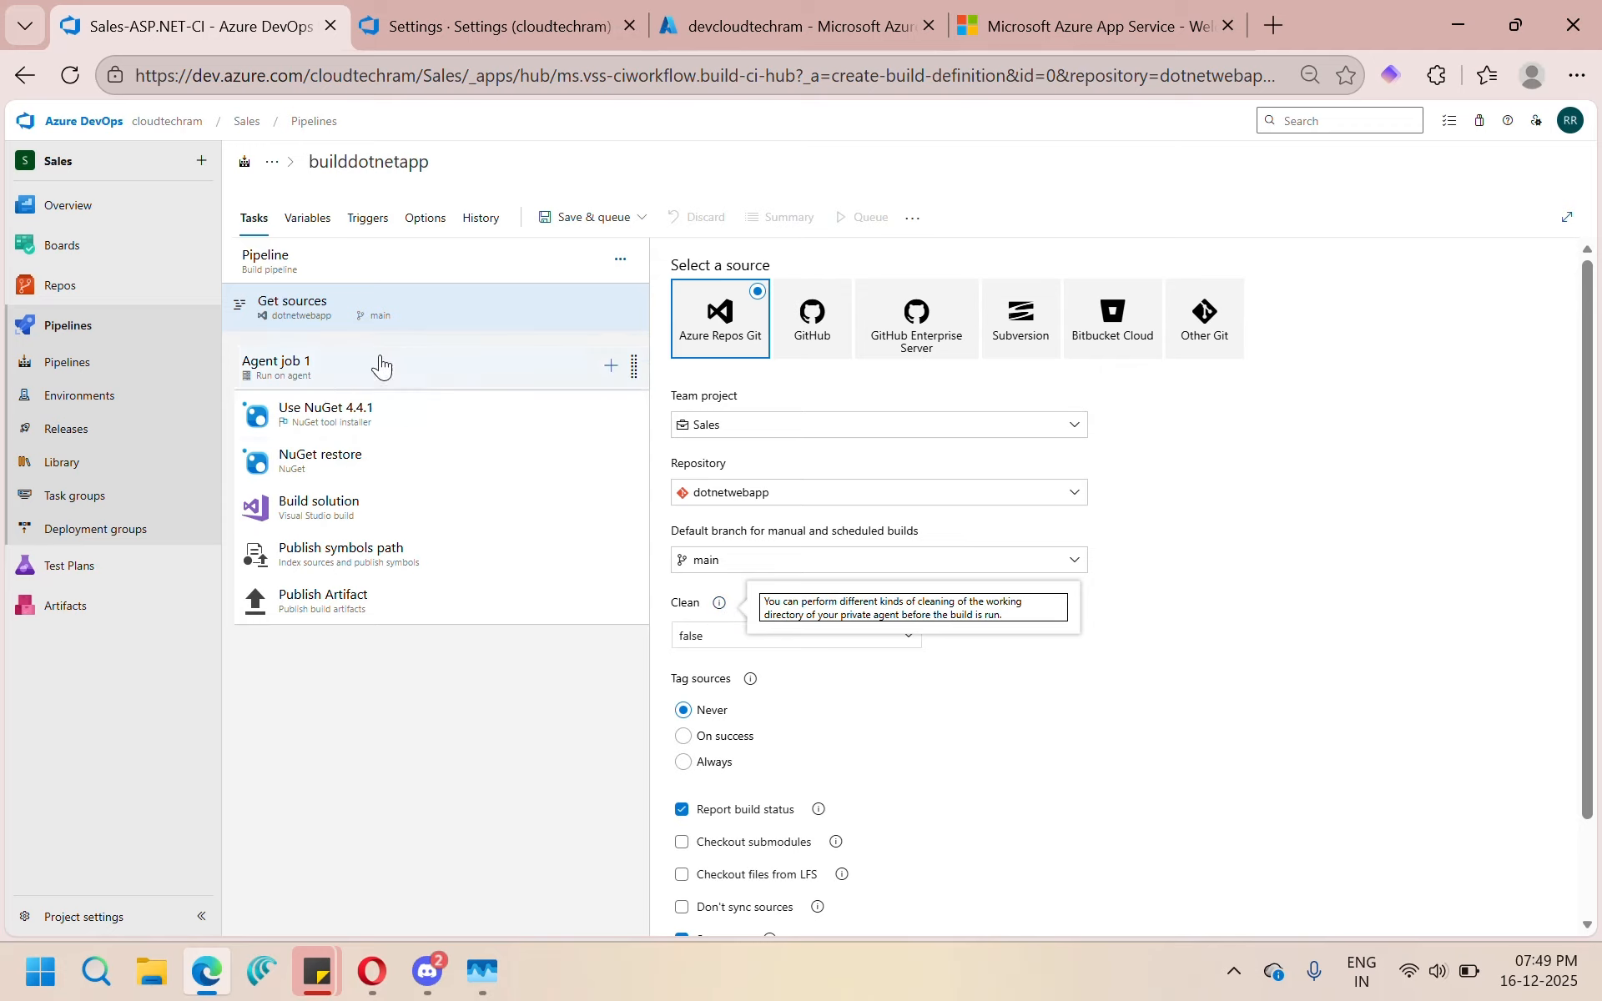
click(908, 641)
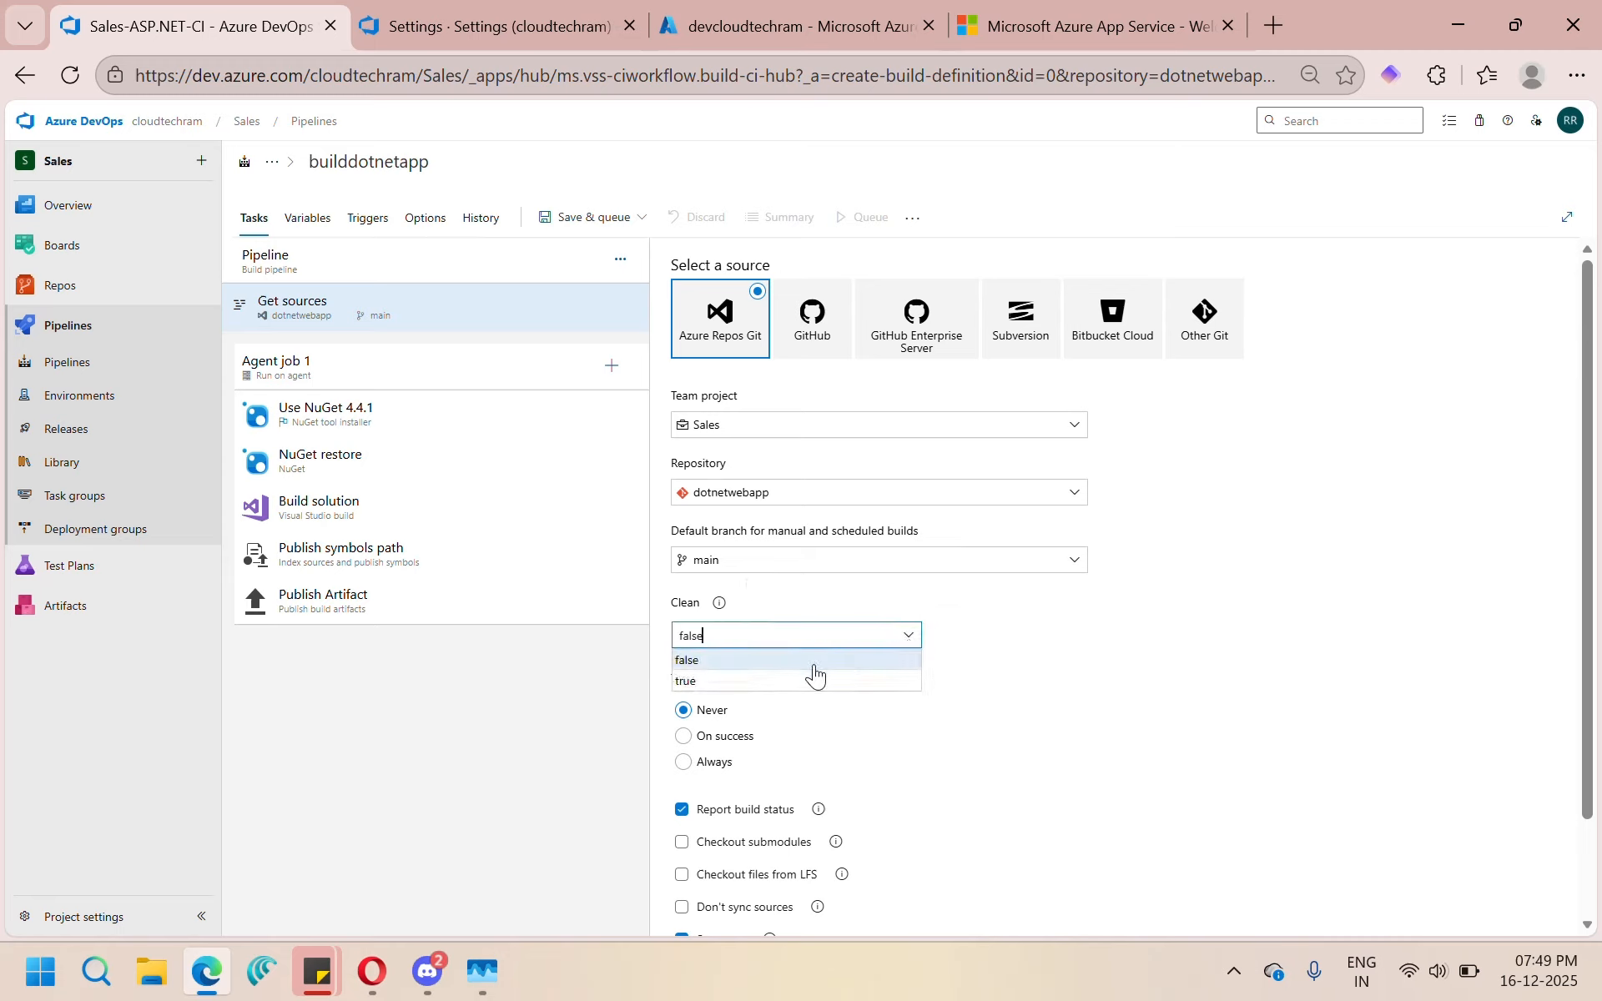
click(729, 682)
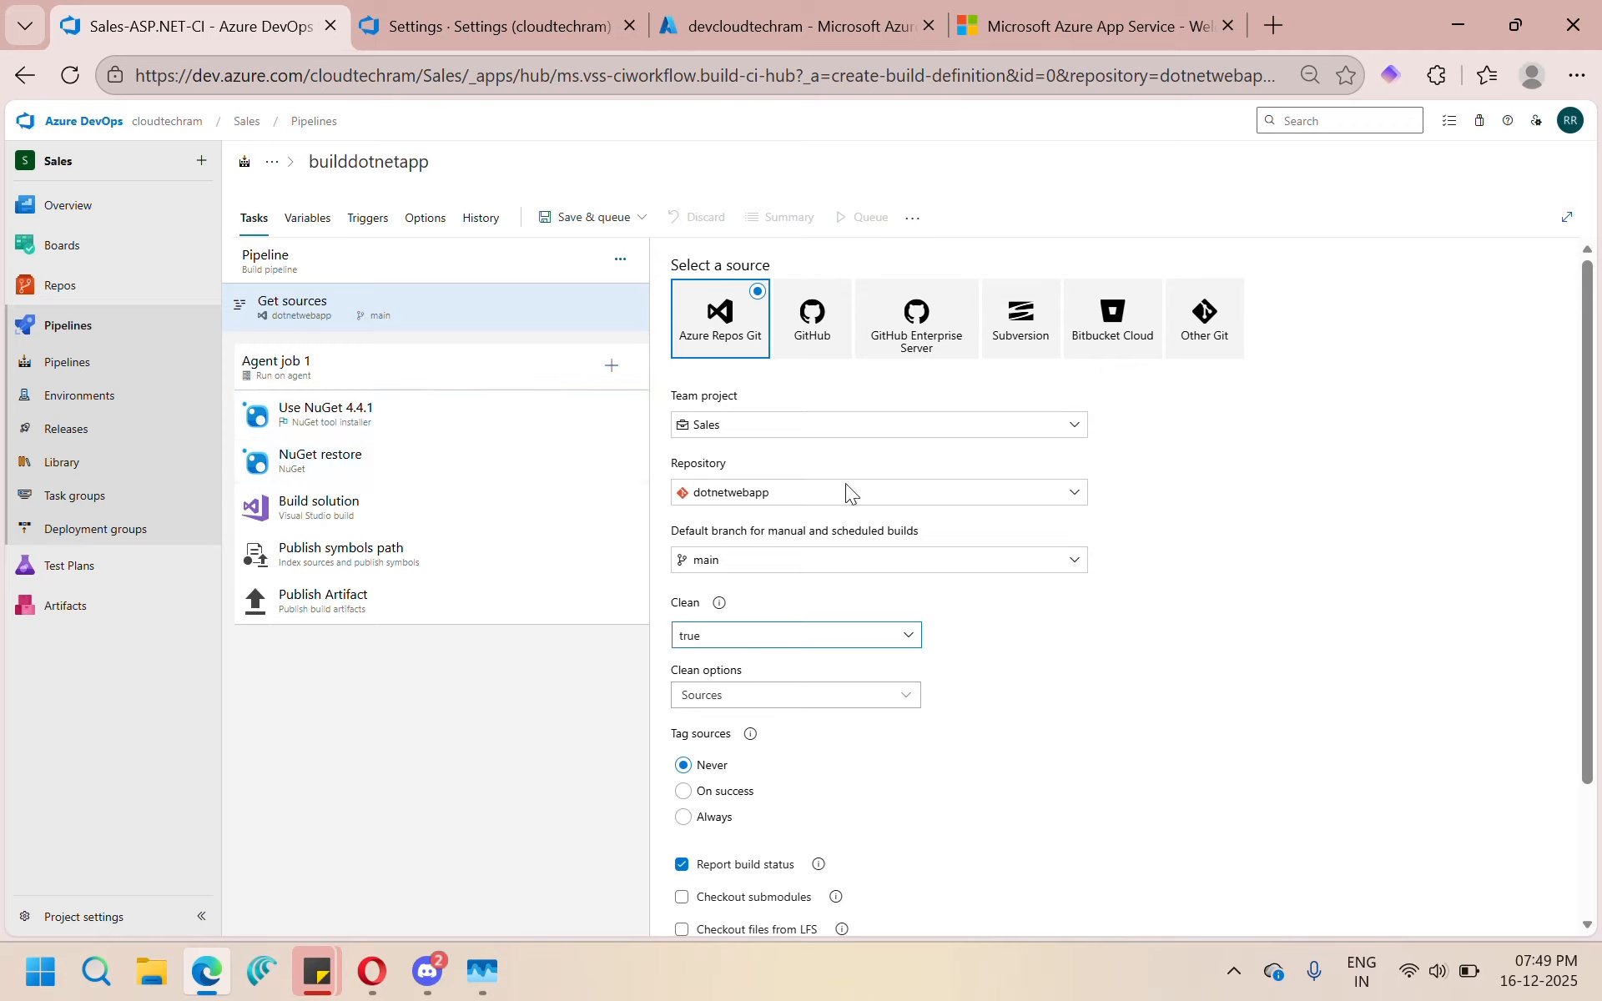
click(908, 701)
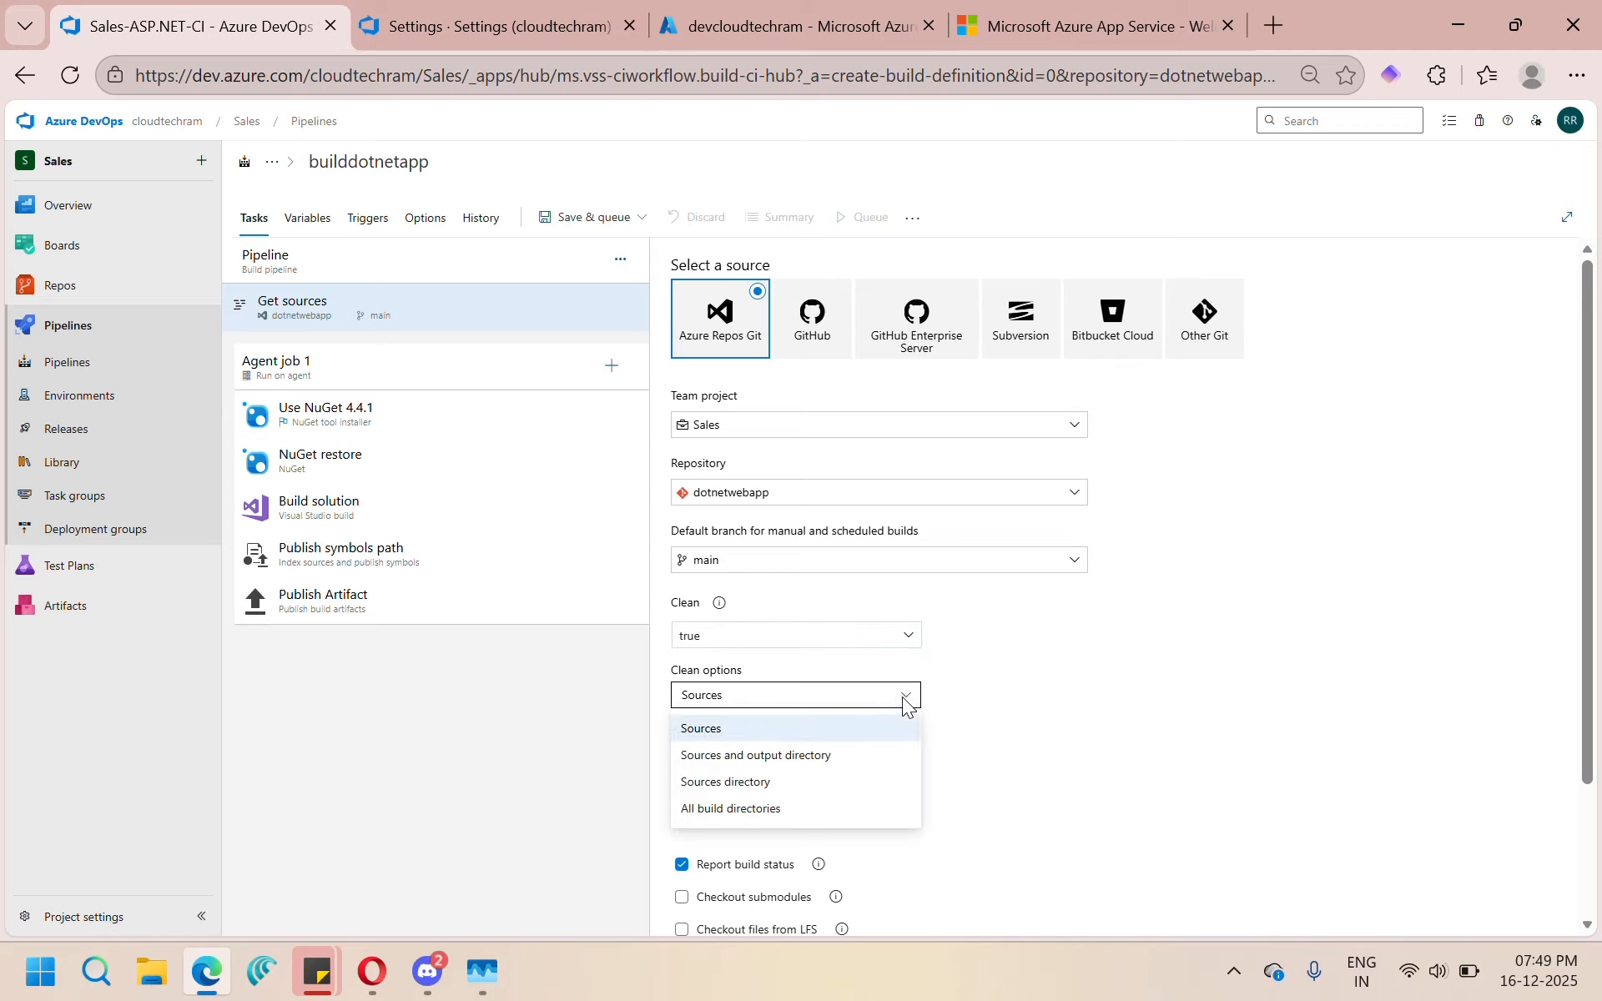
click(733, 809)
scroll(964, 721, down, 2)
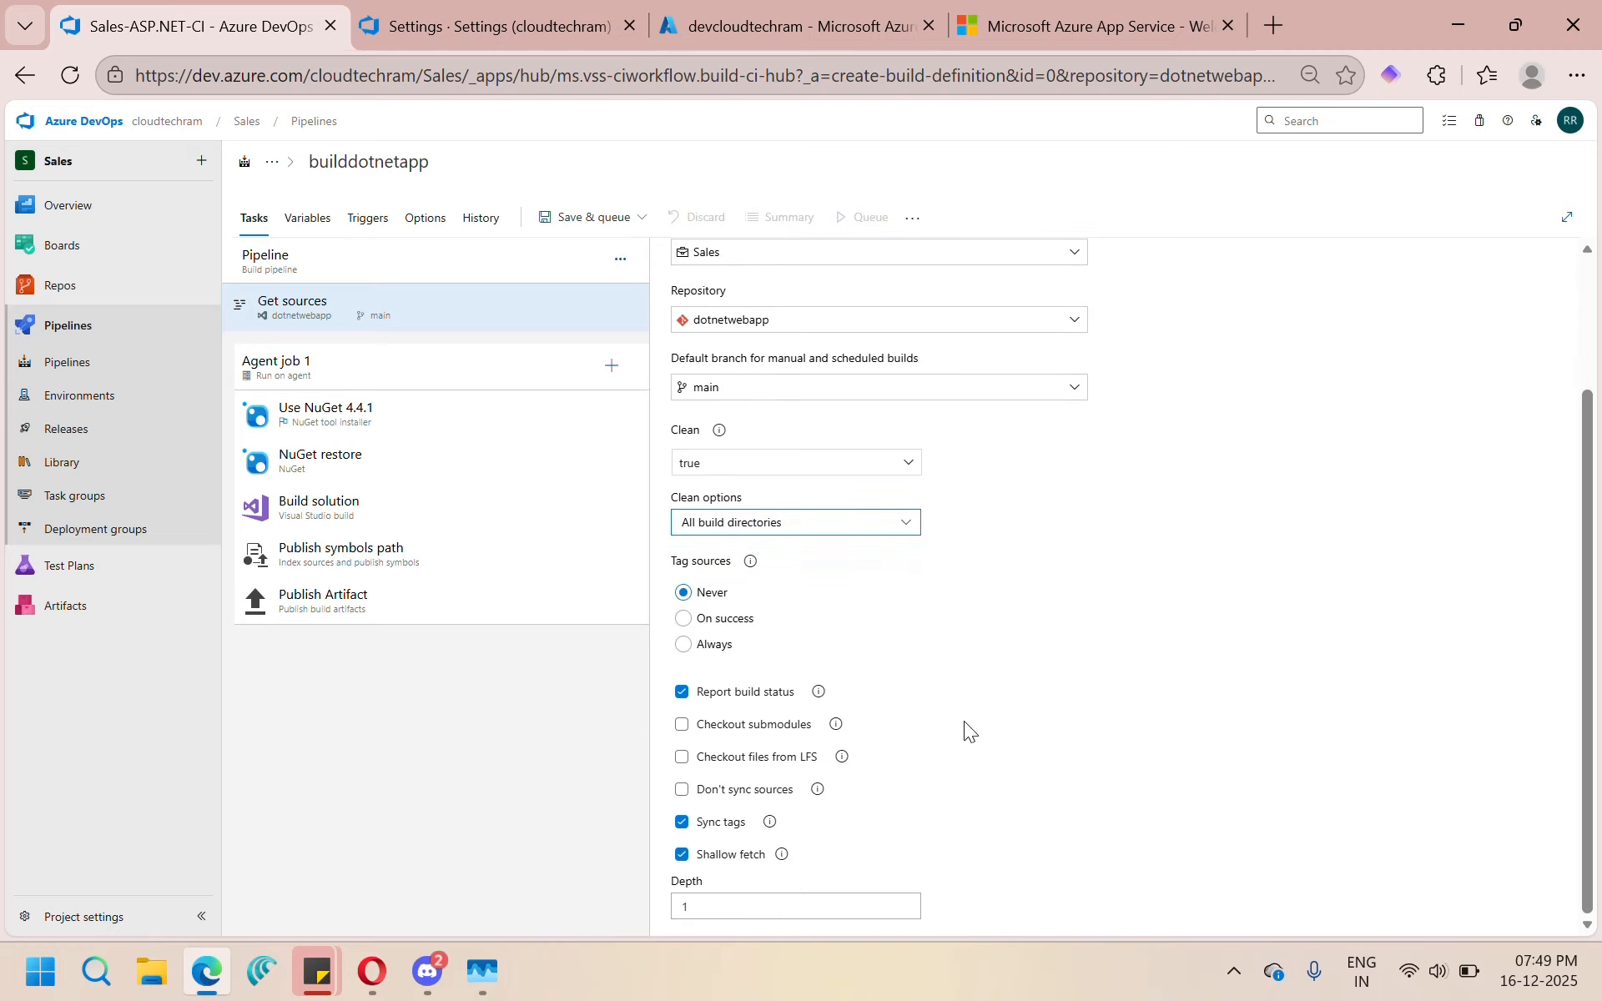
scroll(918, 705, up, 2)
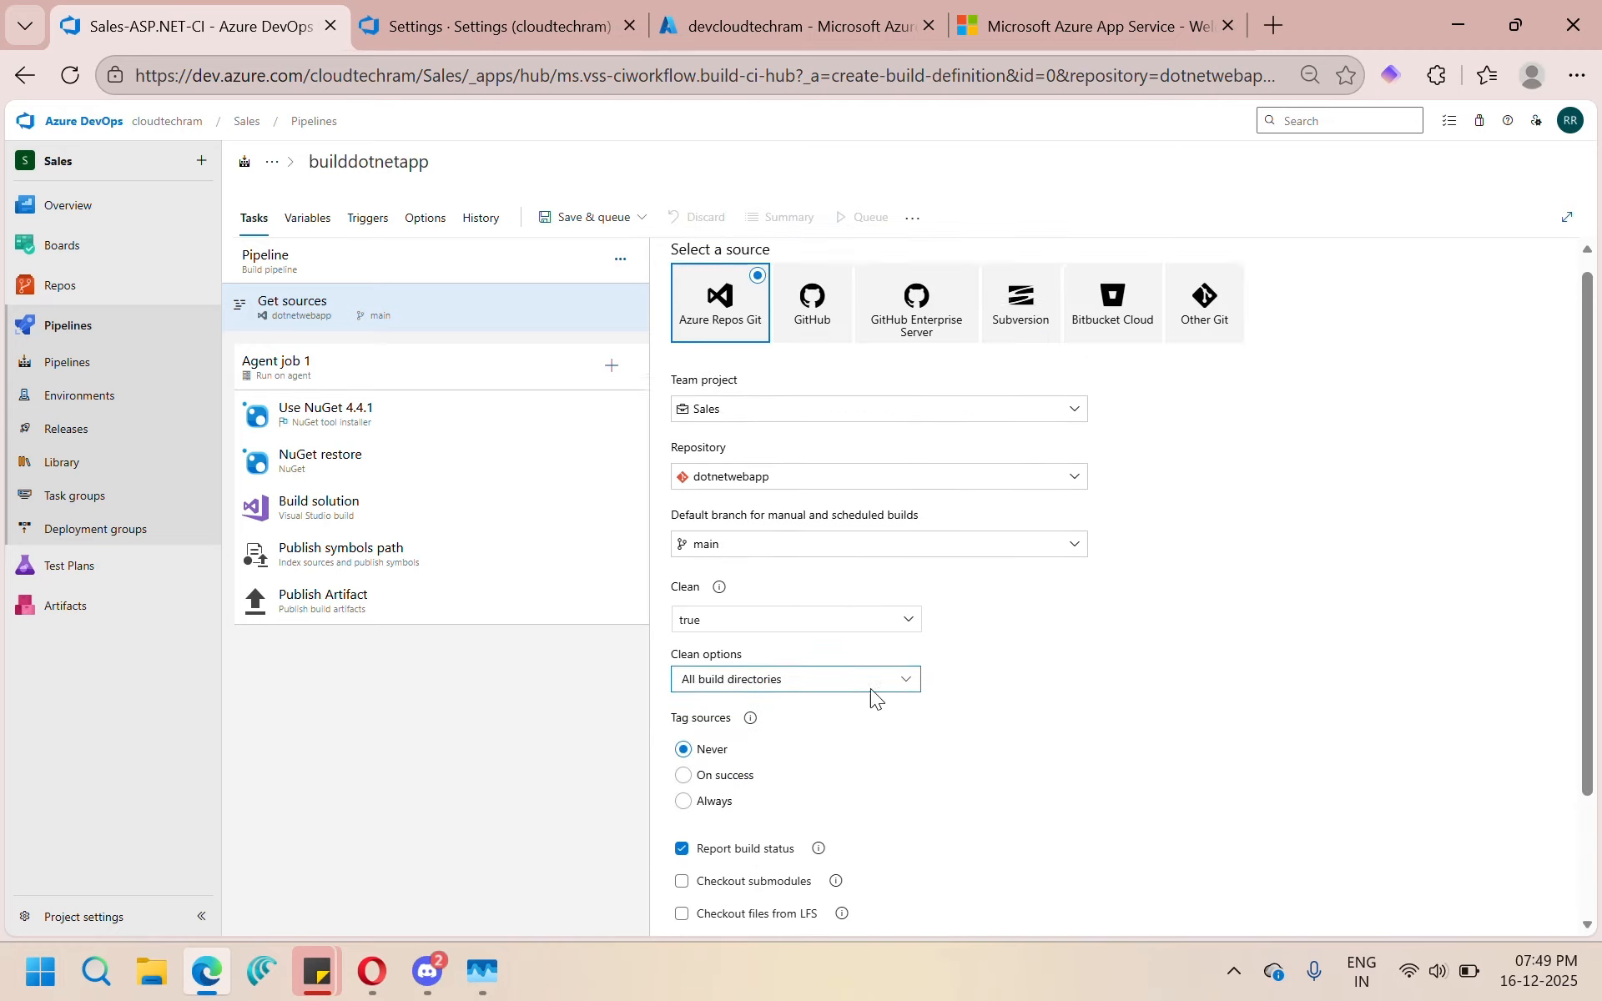
Step: Review the settings of Agent job 1, the Publish Artifact task and the pipeline variables
click(403, 388)
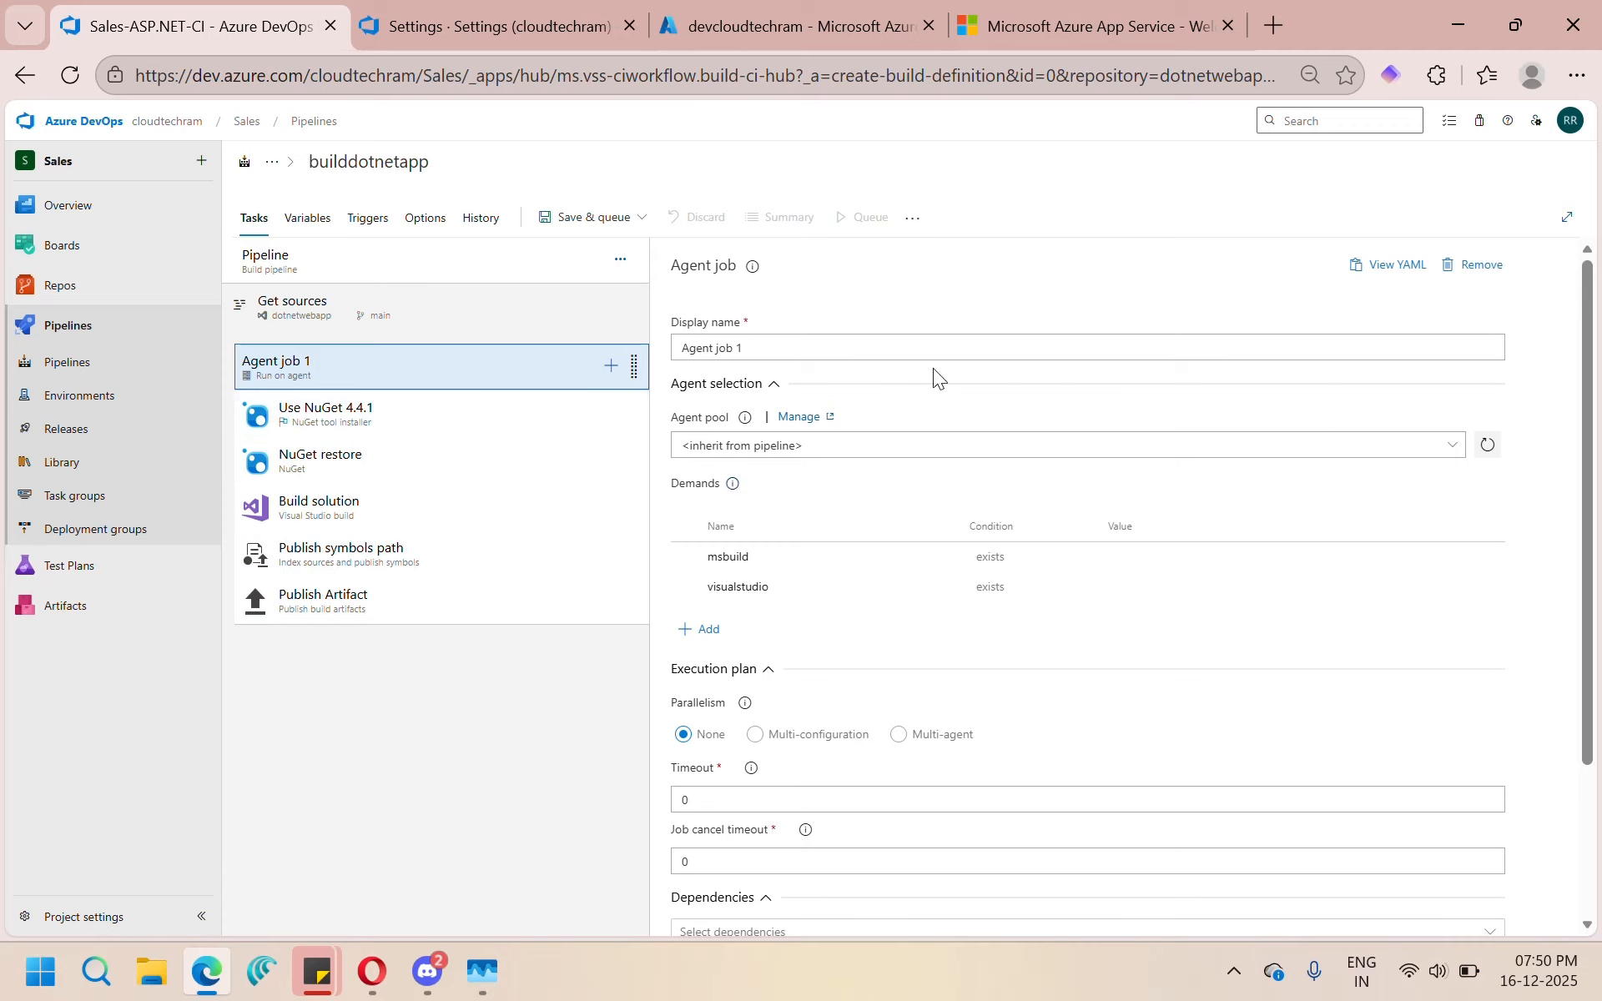
drag(826, 343, 679, 348)
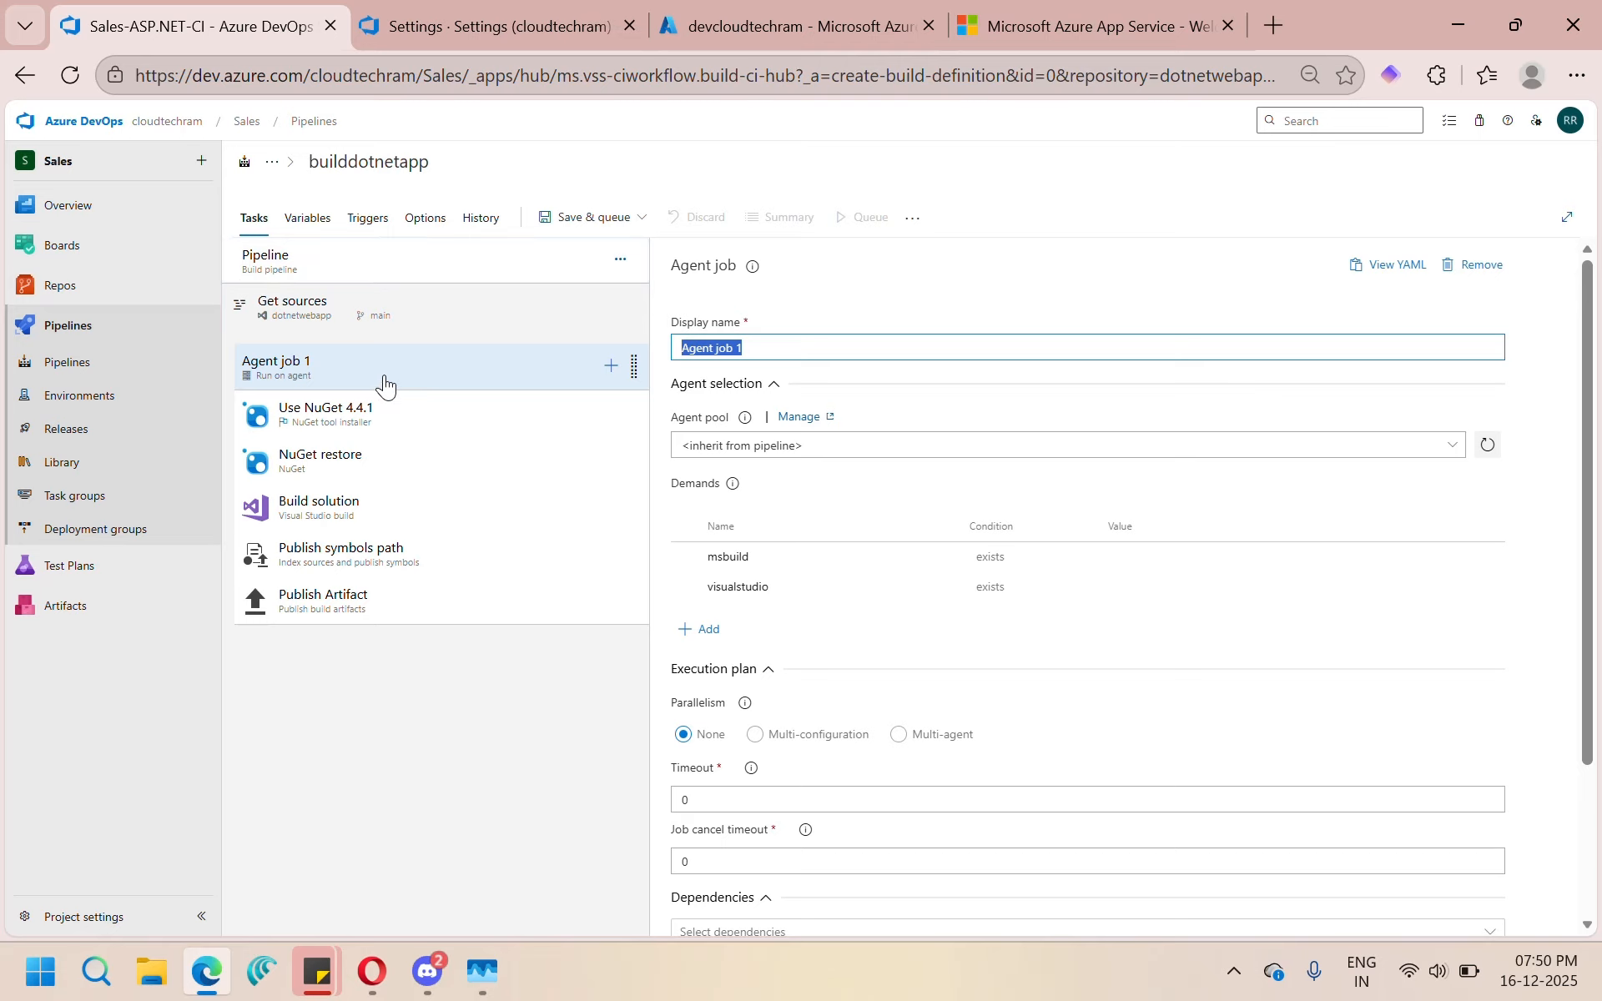
click(408, 609)
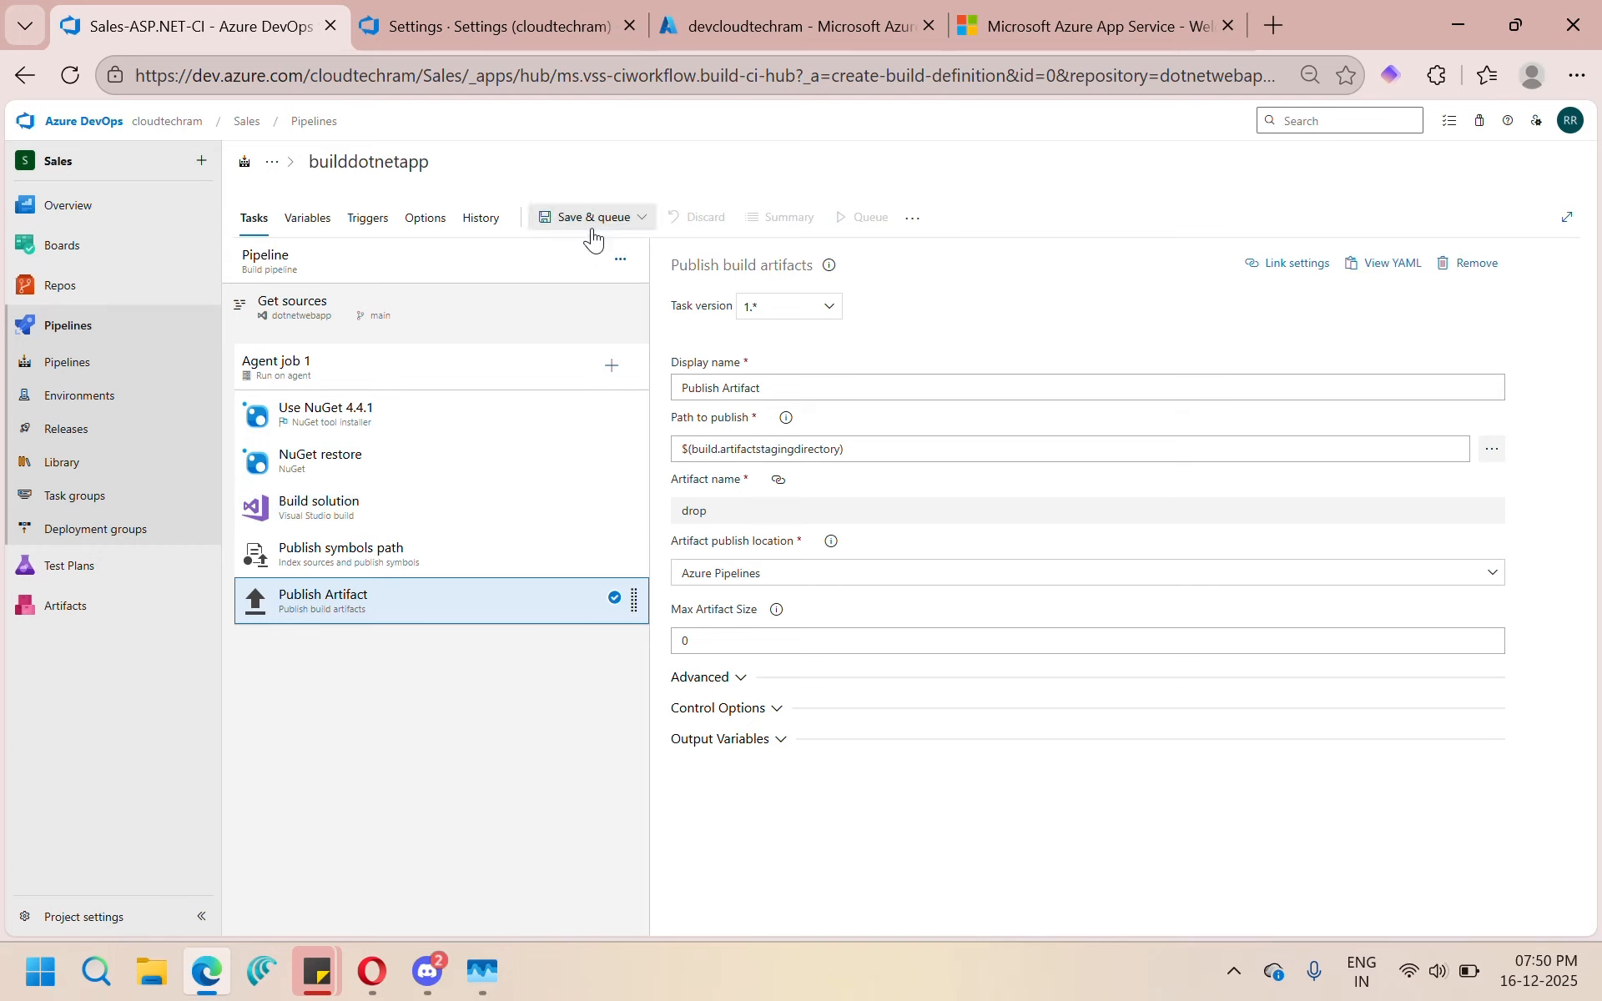
click(319, 237)
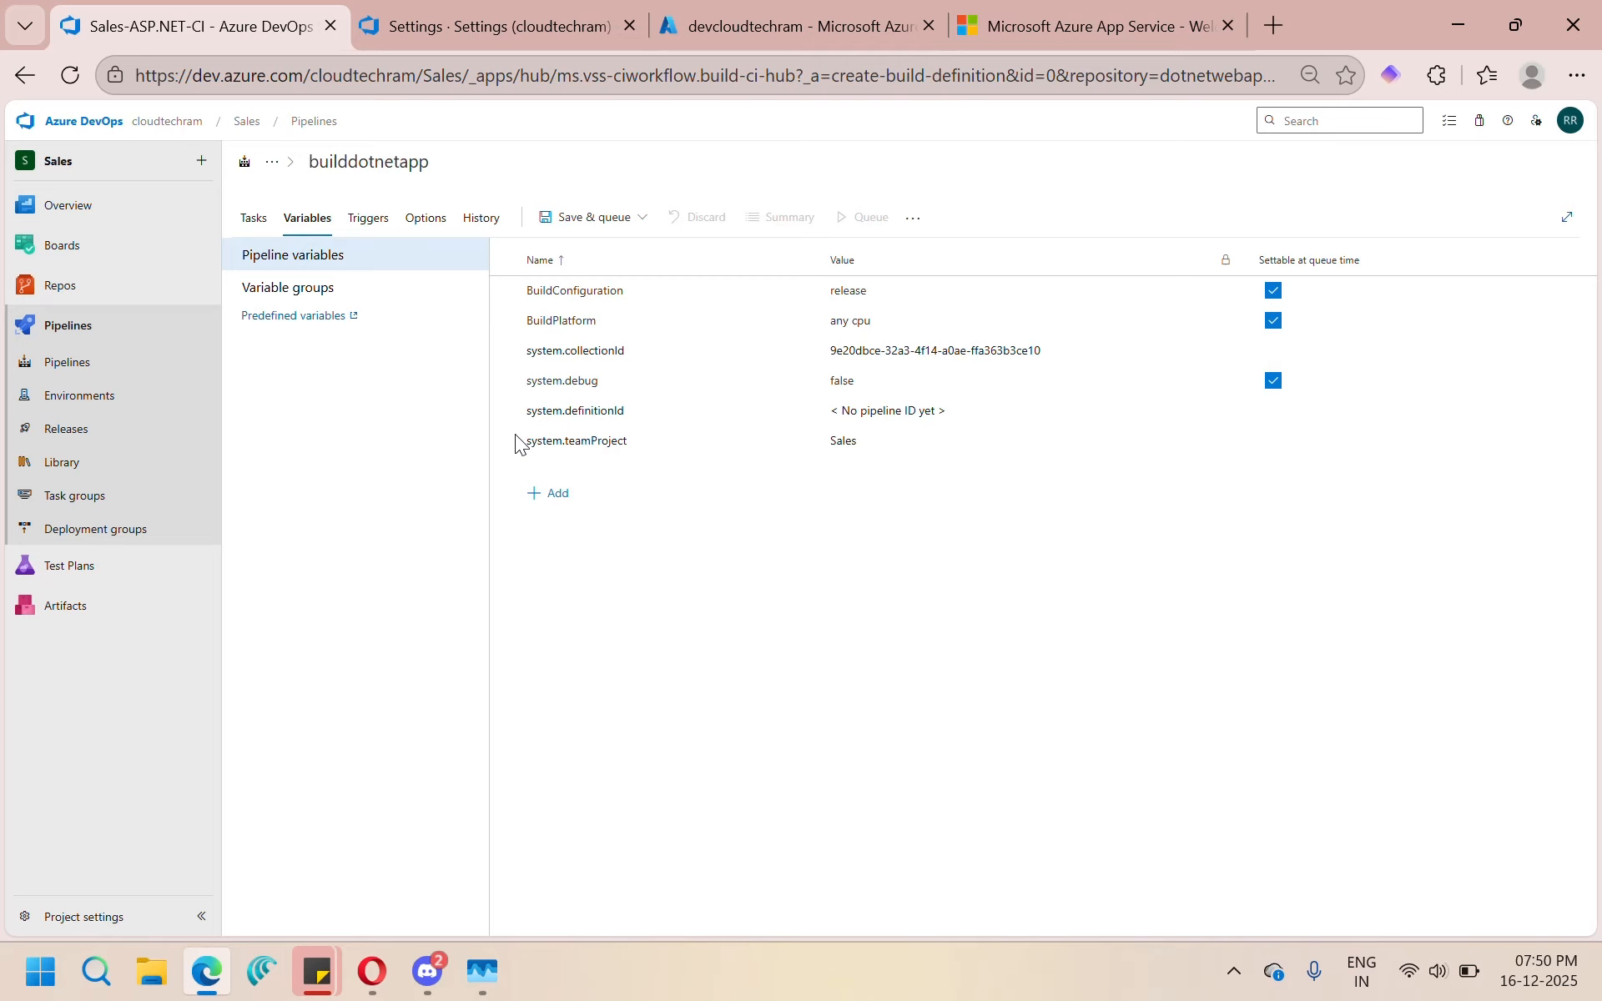
Step: Set the version of NuGet.exe to install to 7.0.0 in the NuGet tool installer task
click(253, 218)
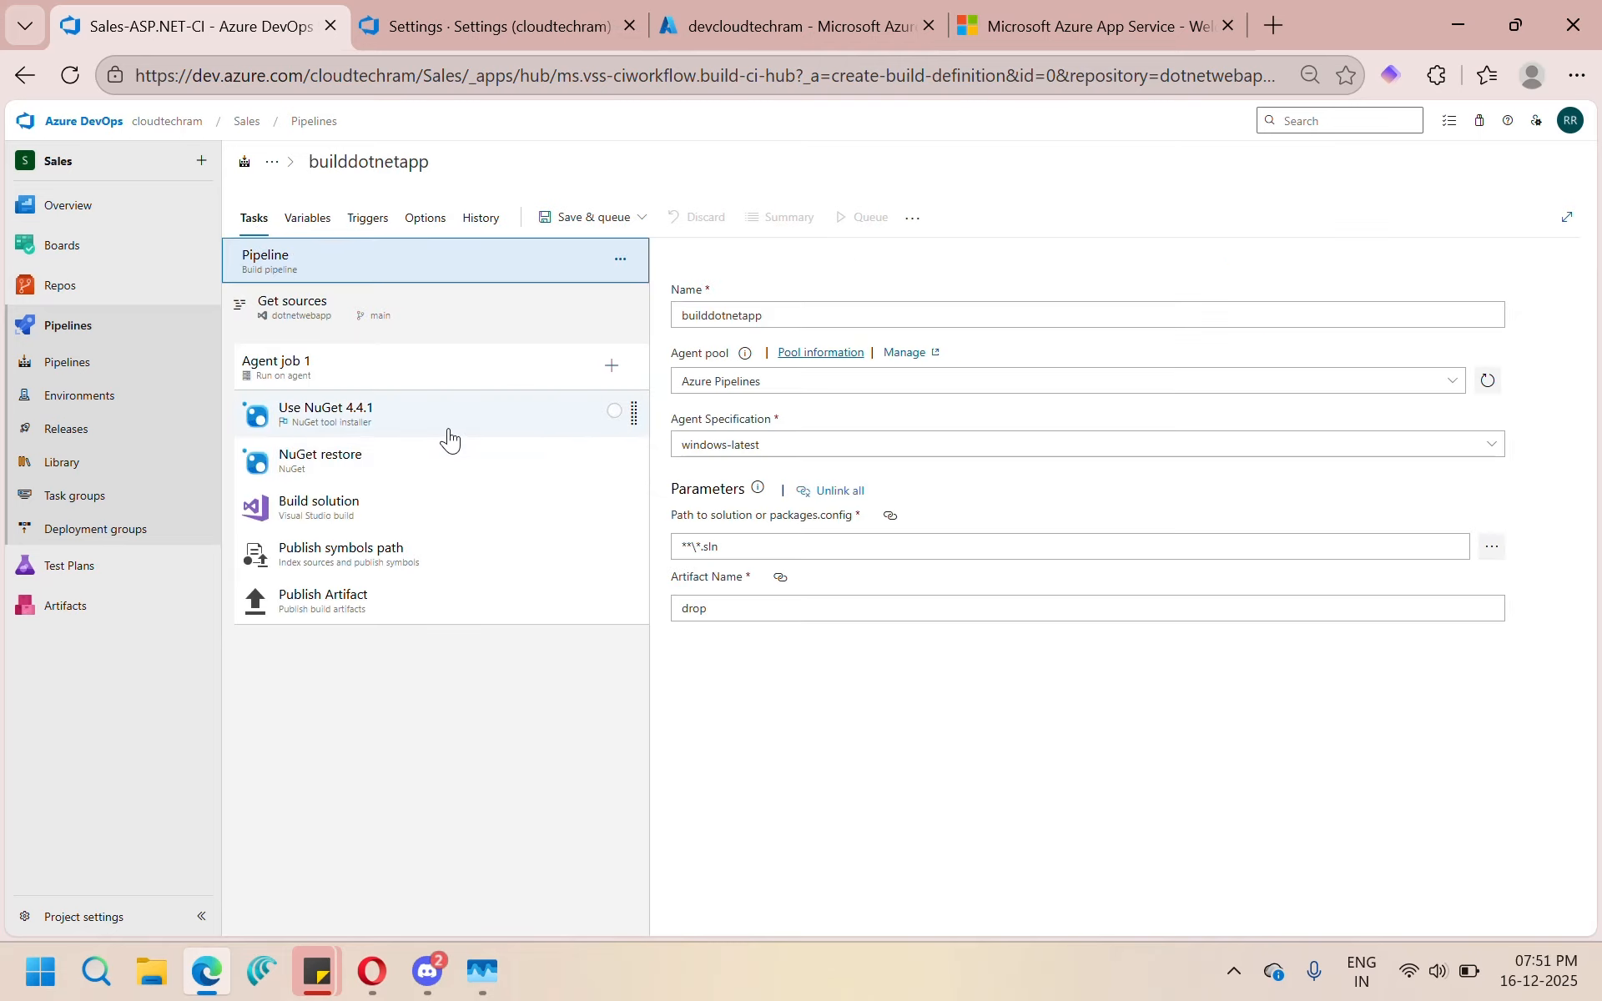
click(372, 421)
click(793, 394)
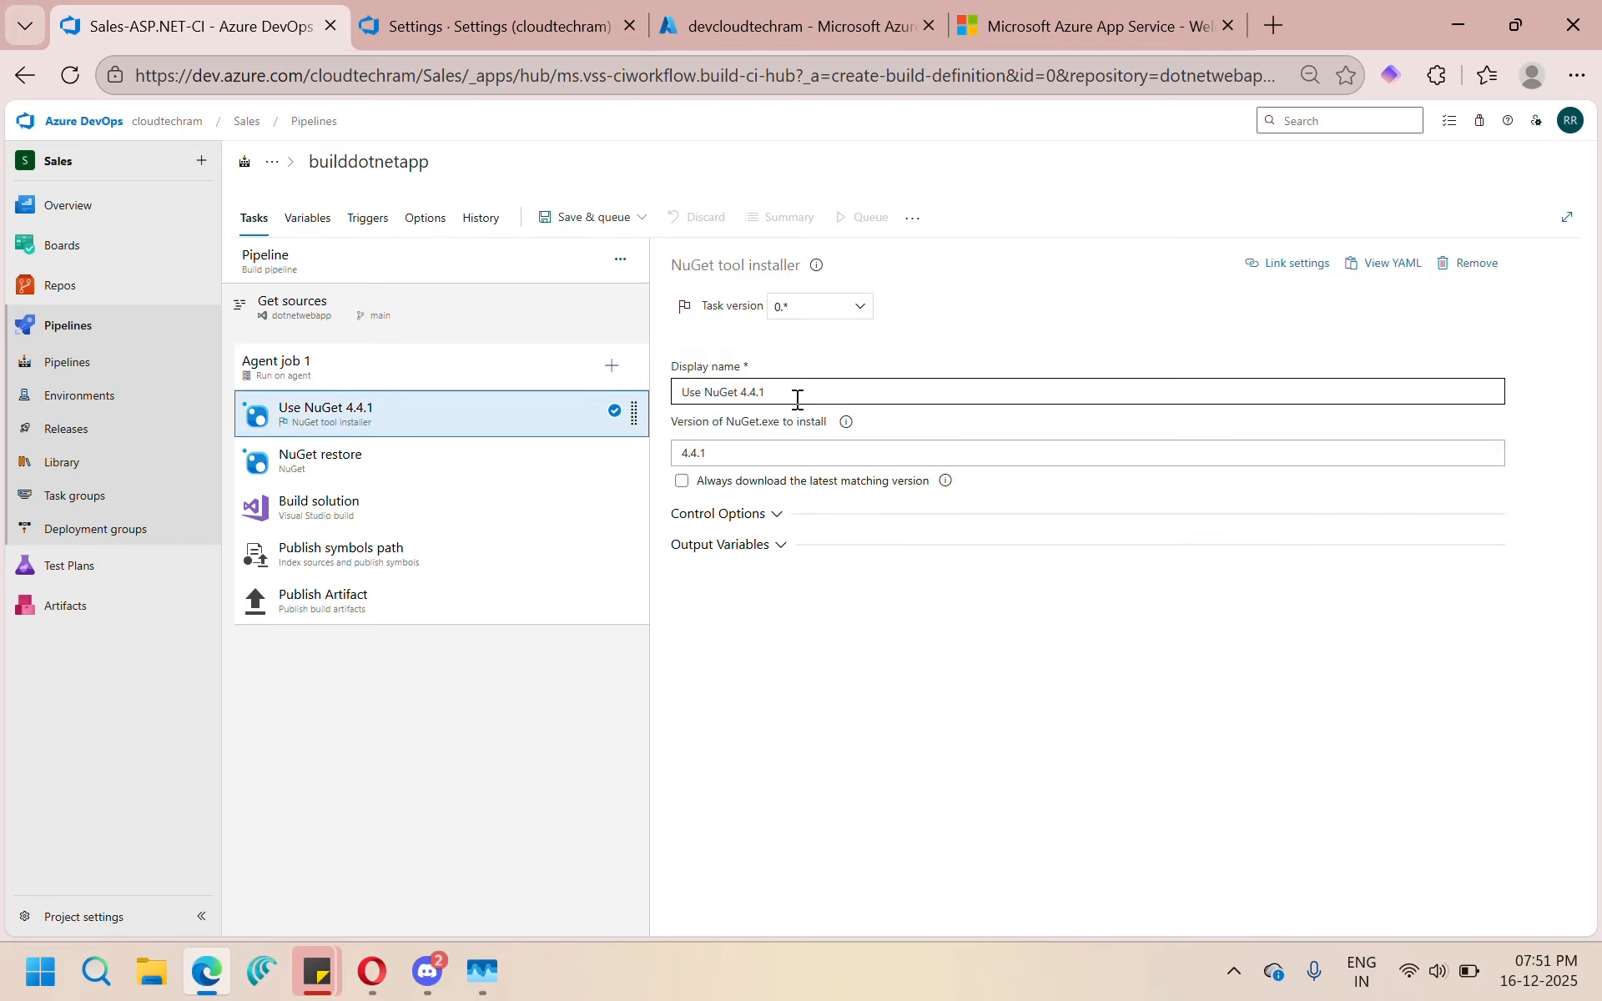
drag(780, 395, 746, 393)
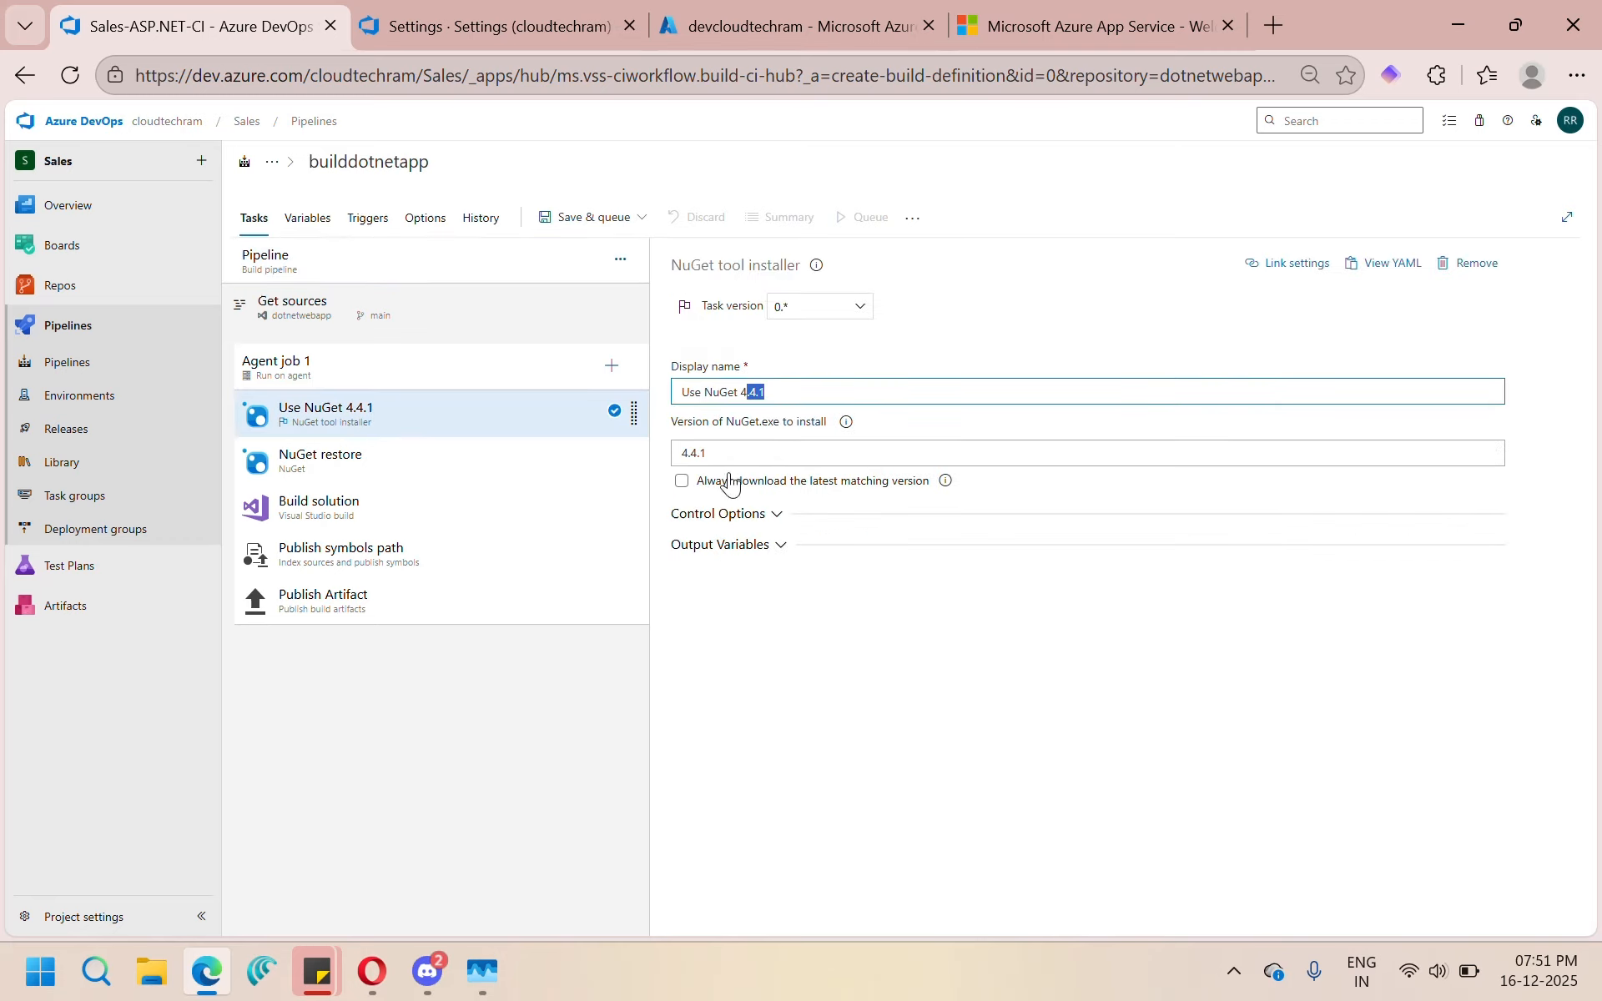
drag(738, 457, 675, 449)
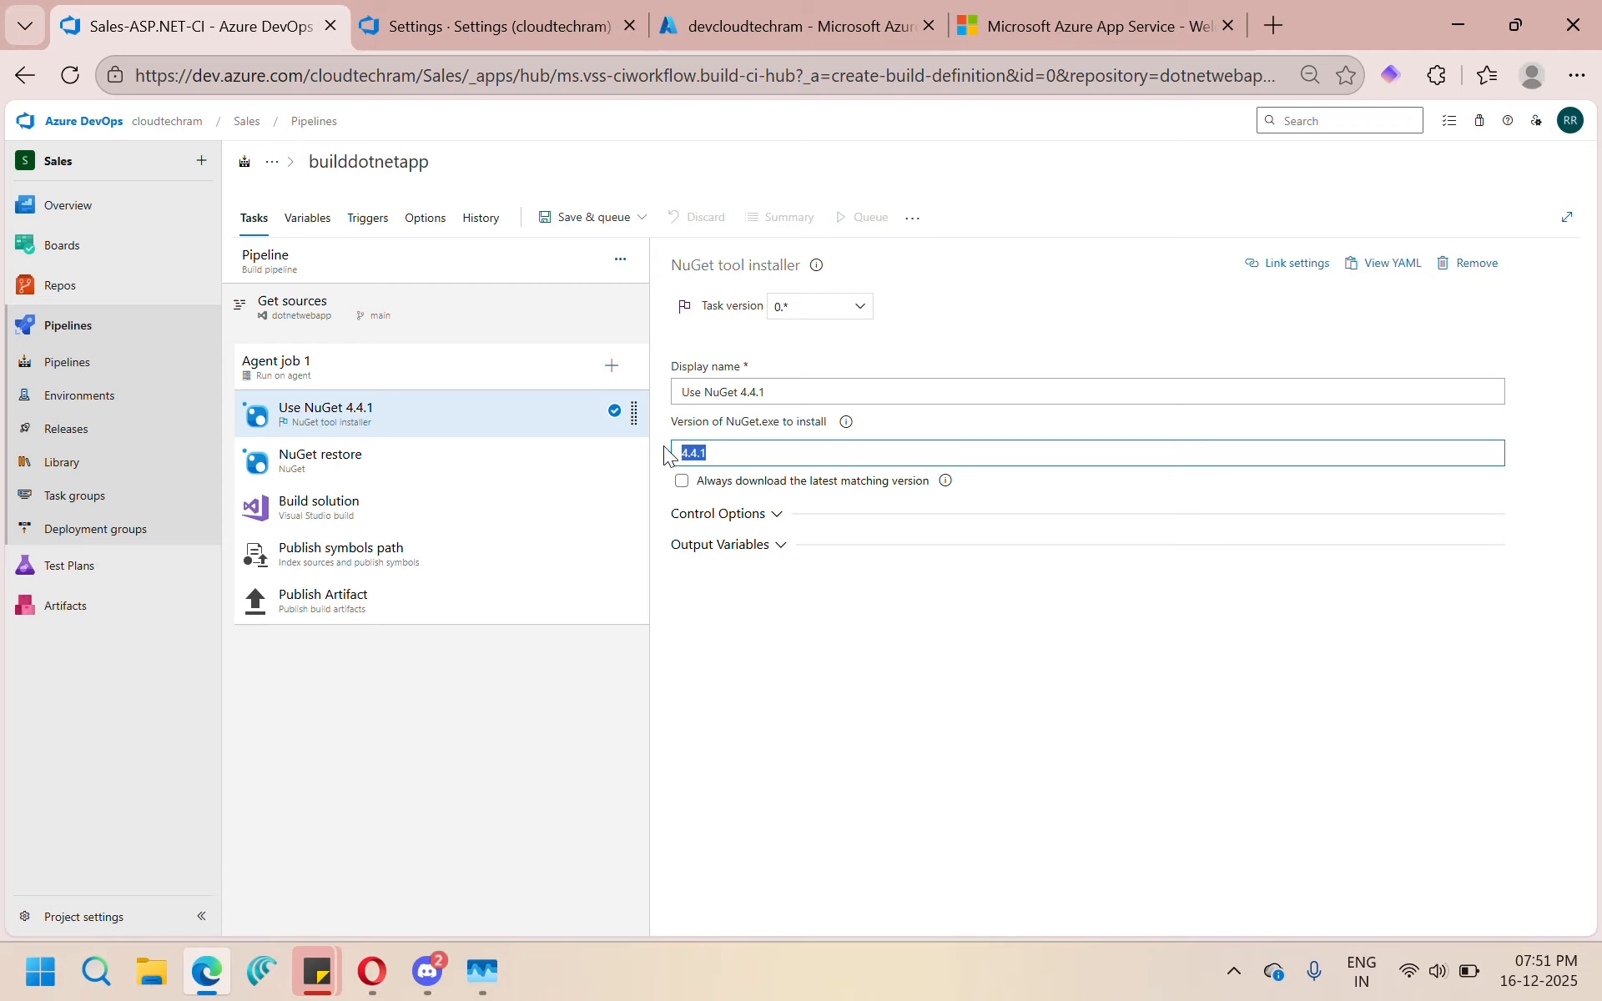
text(7.0.0)
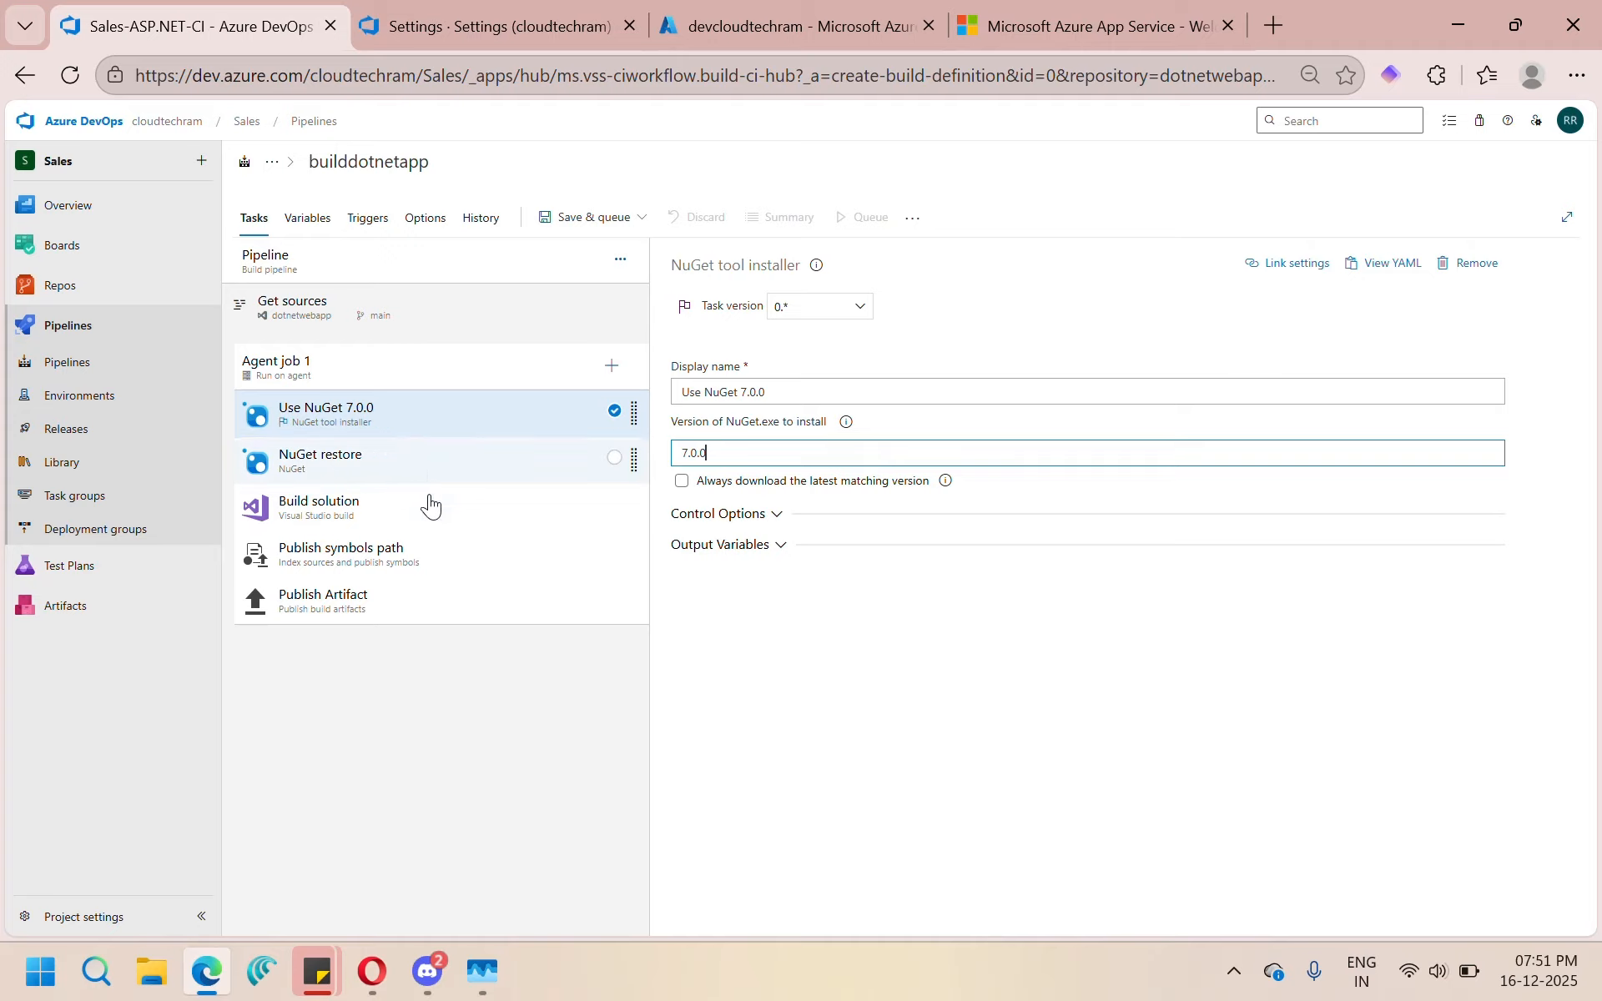
Step: Save the builddotnetapp pipeline and run it on the main branch with the windows-latest agent
click(582, 218)
click(607, 254)
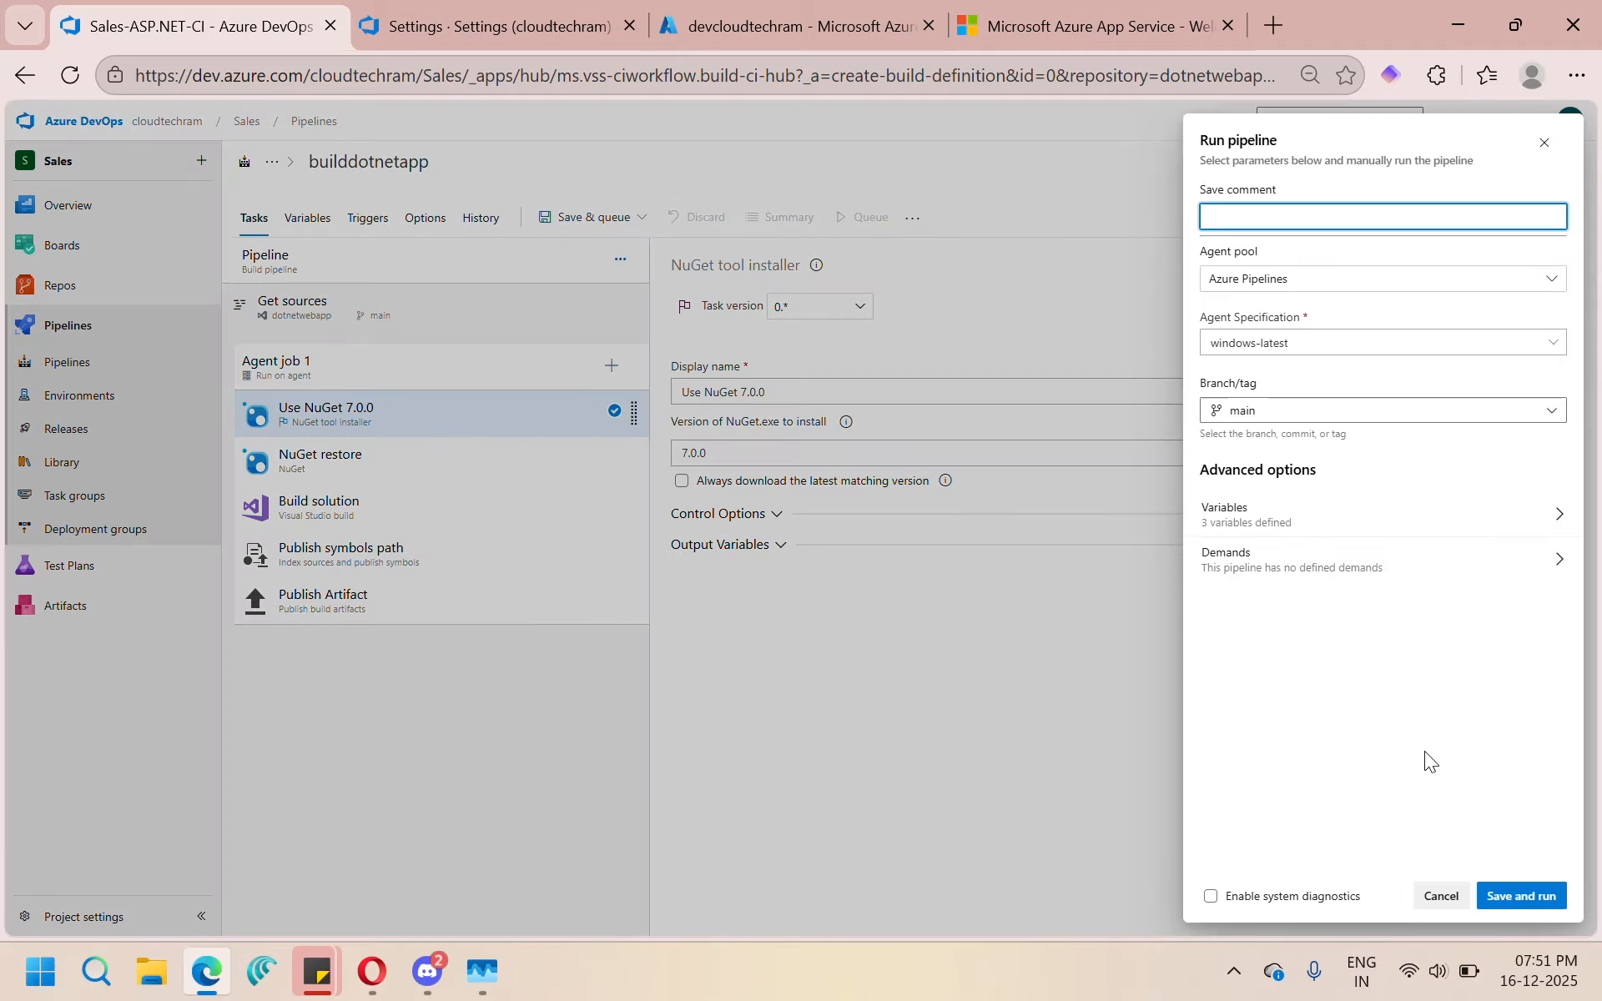
click(1521, 896)
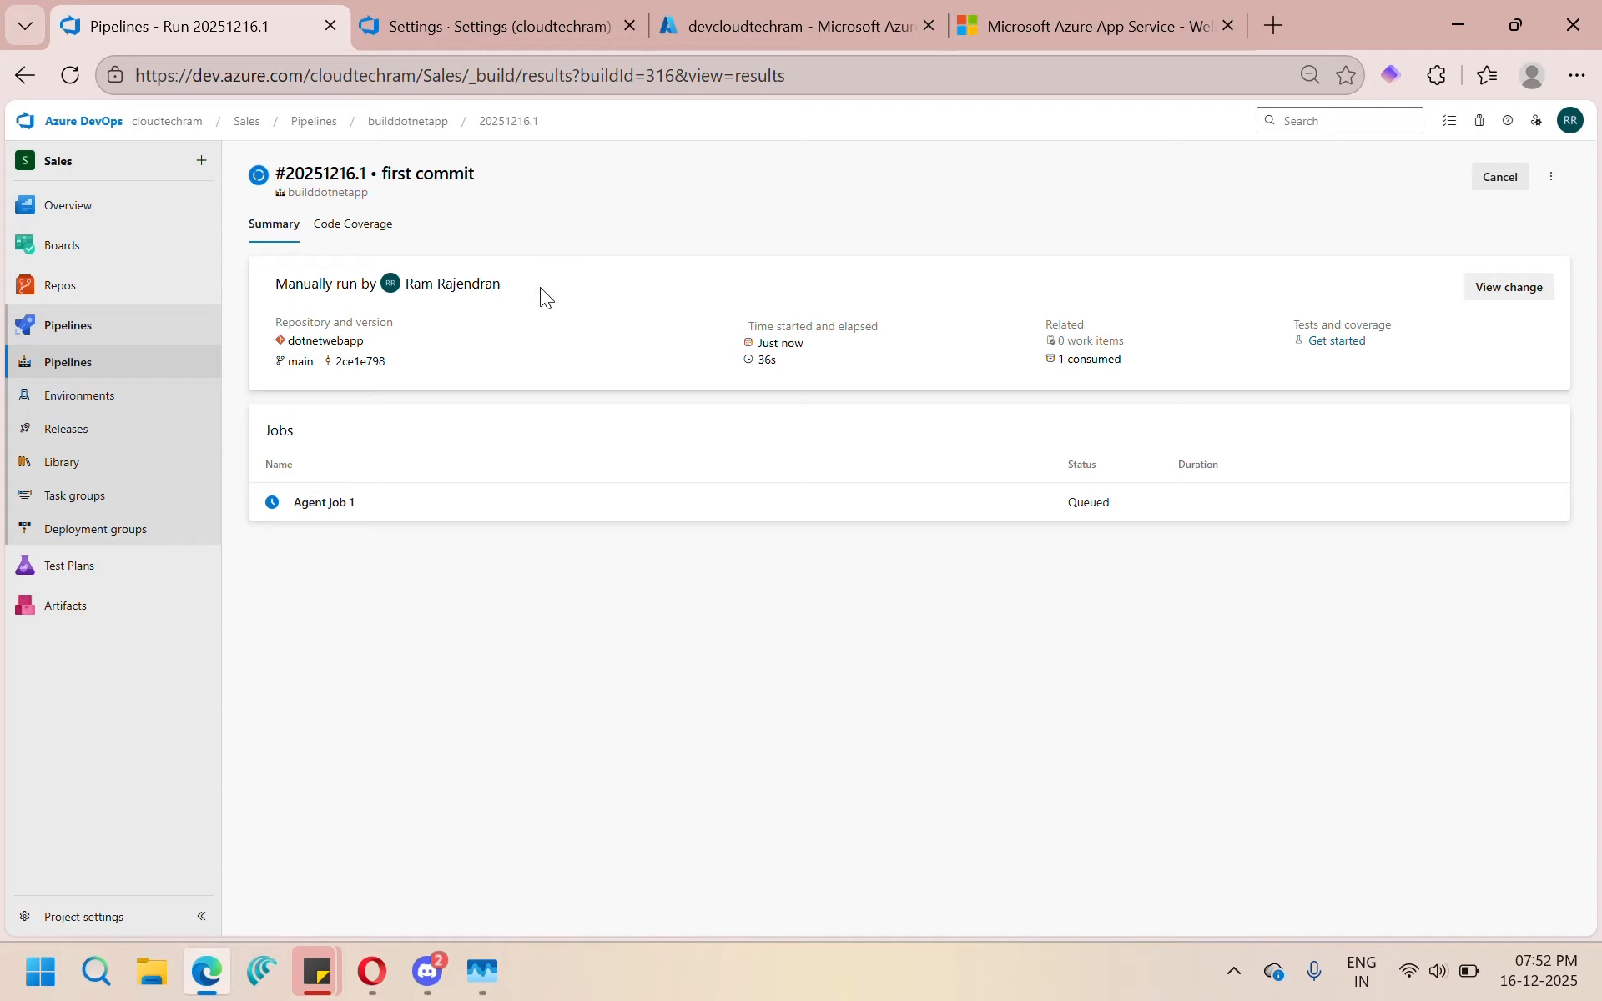
Step: Follow Agent job 1 of the run and examine the logs of the Use NuGet 7.0.0 and Publish Artifact tasks
click(330, 506)
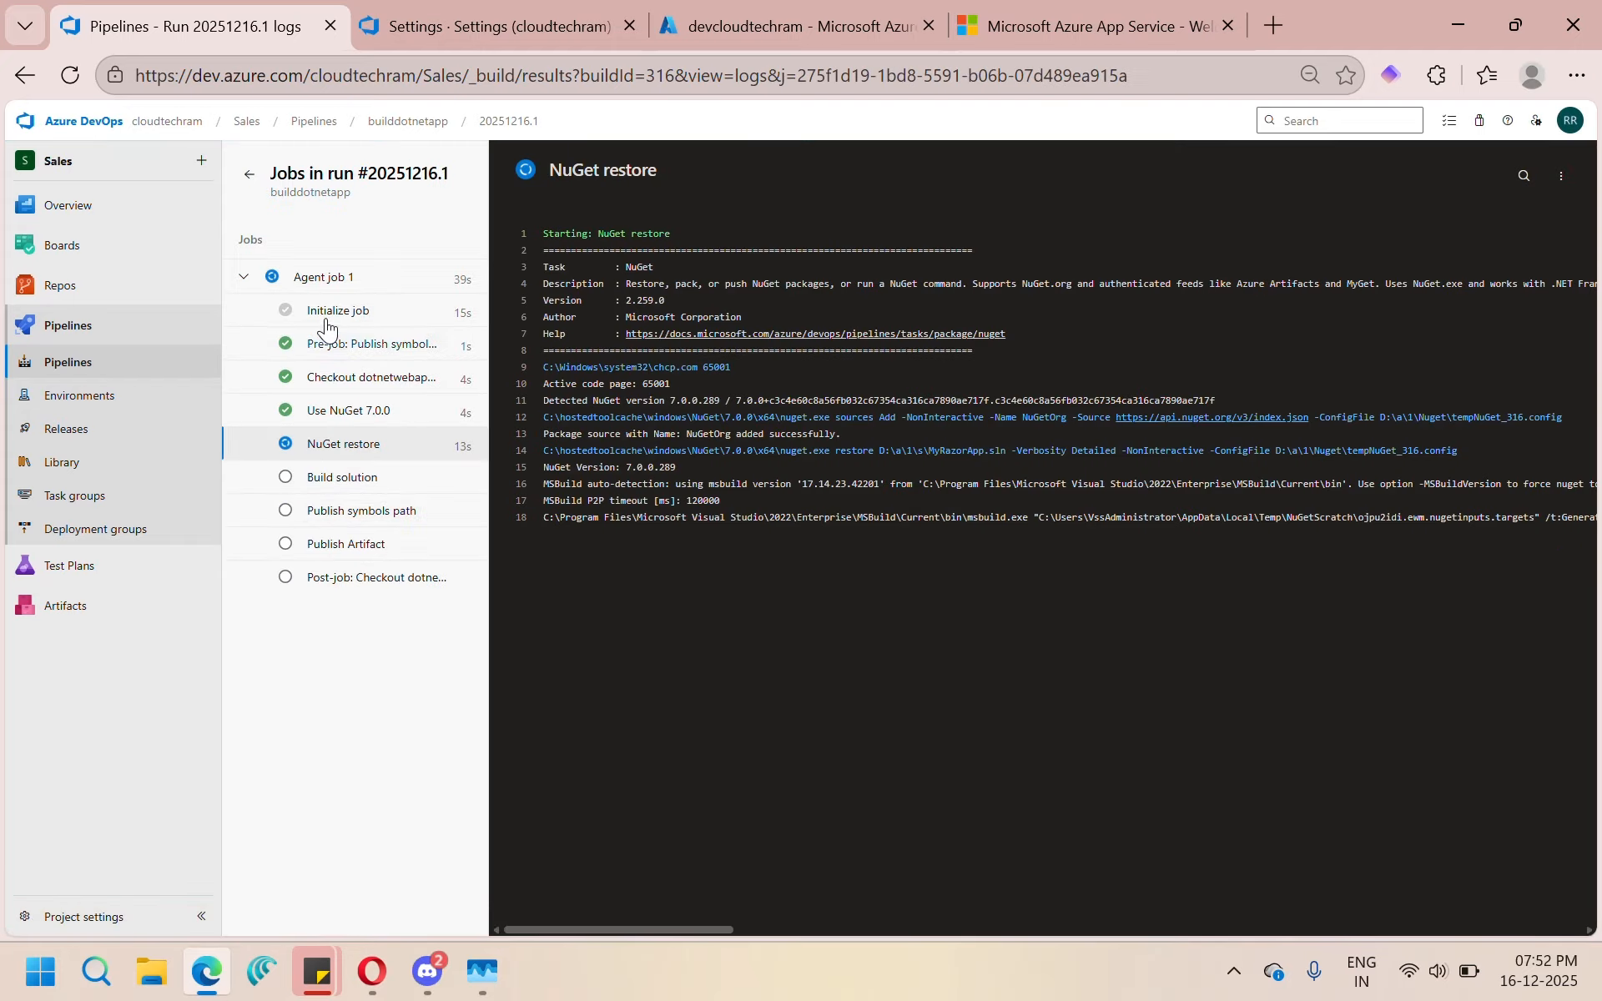
click(342, 413)
drag(543, 234, 674, 477)
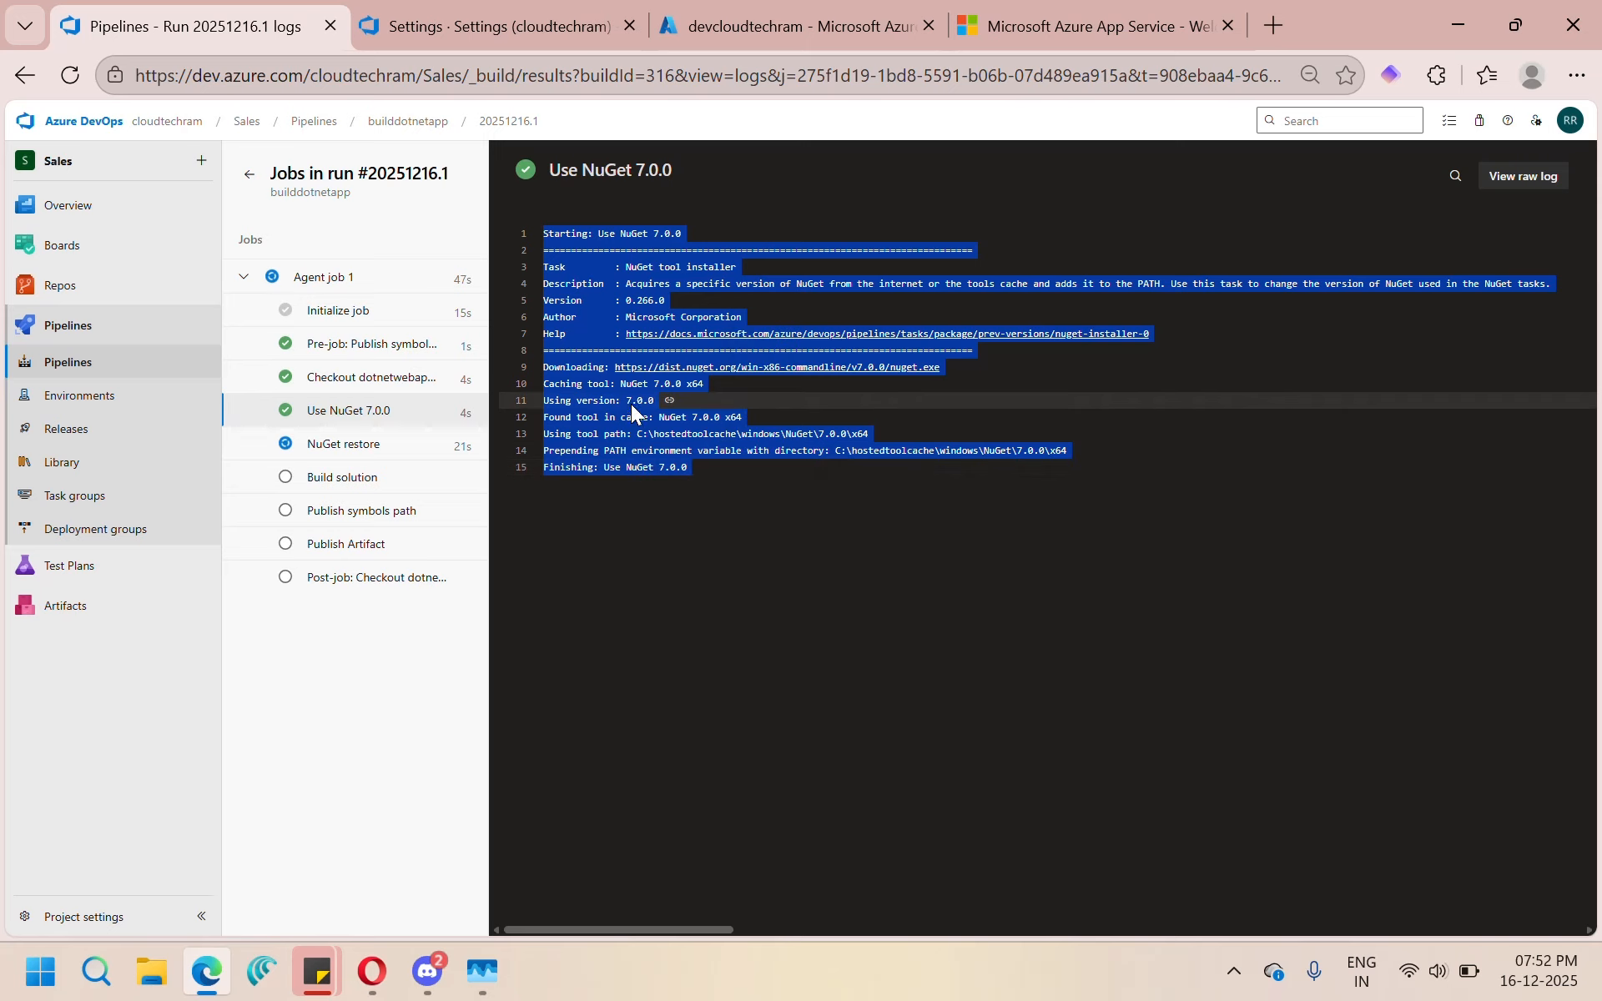
click(676, 550)
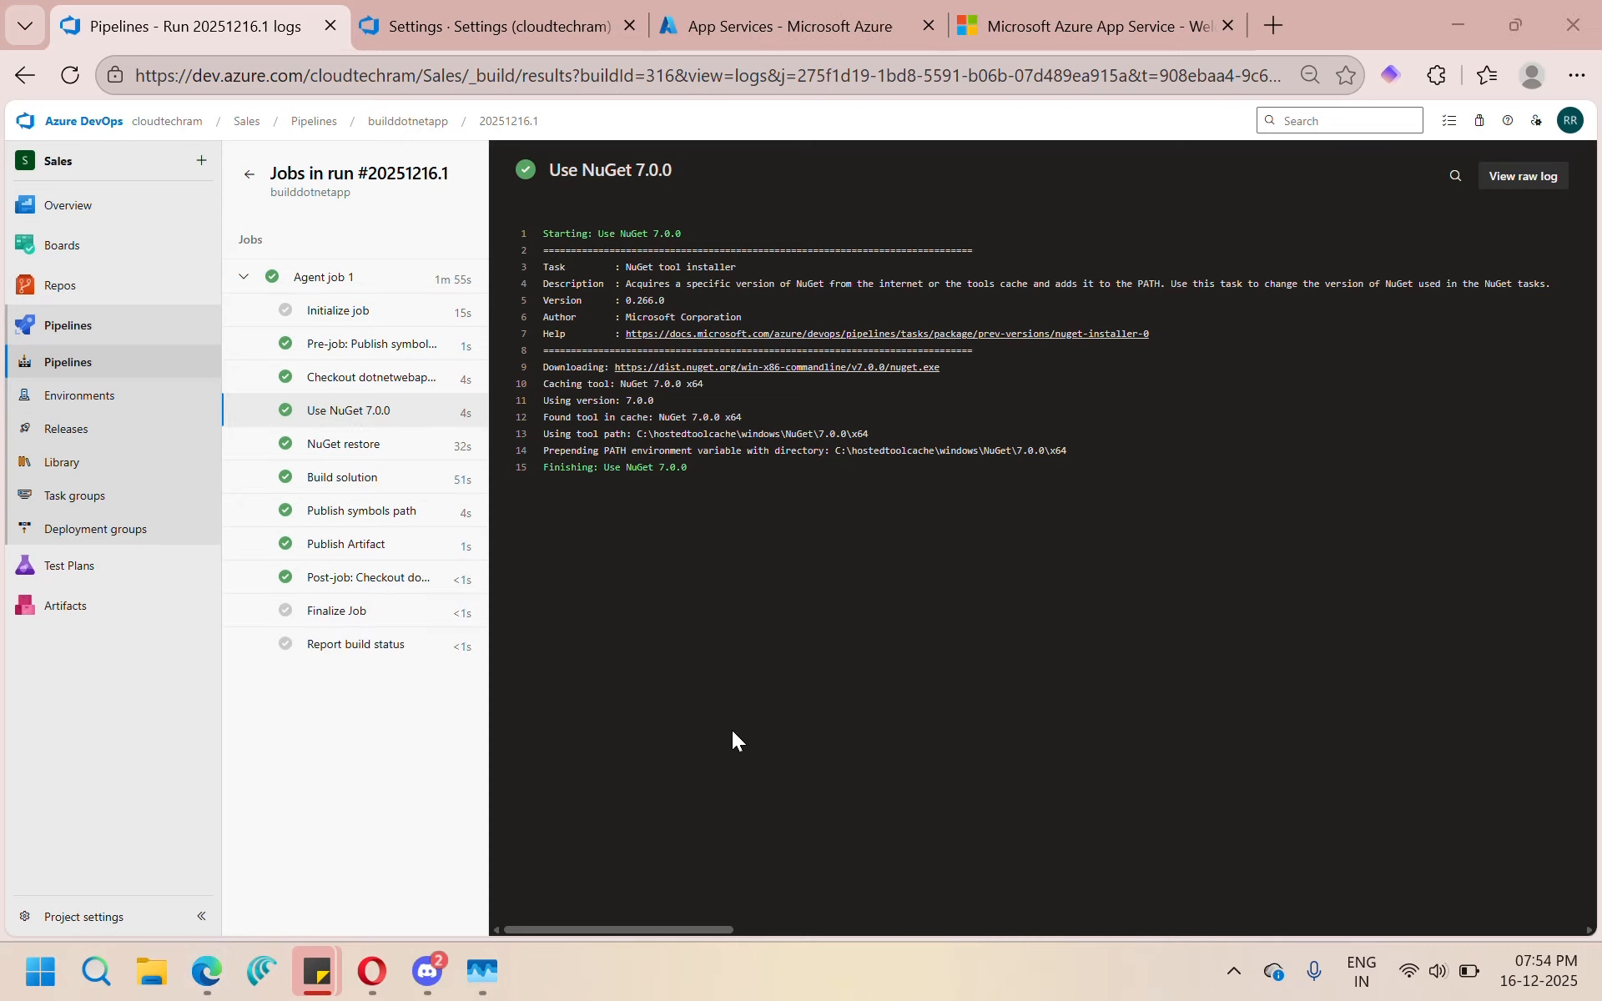
click(347, 544)
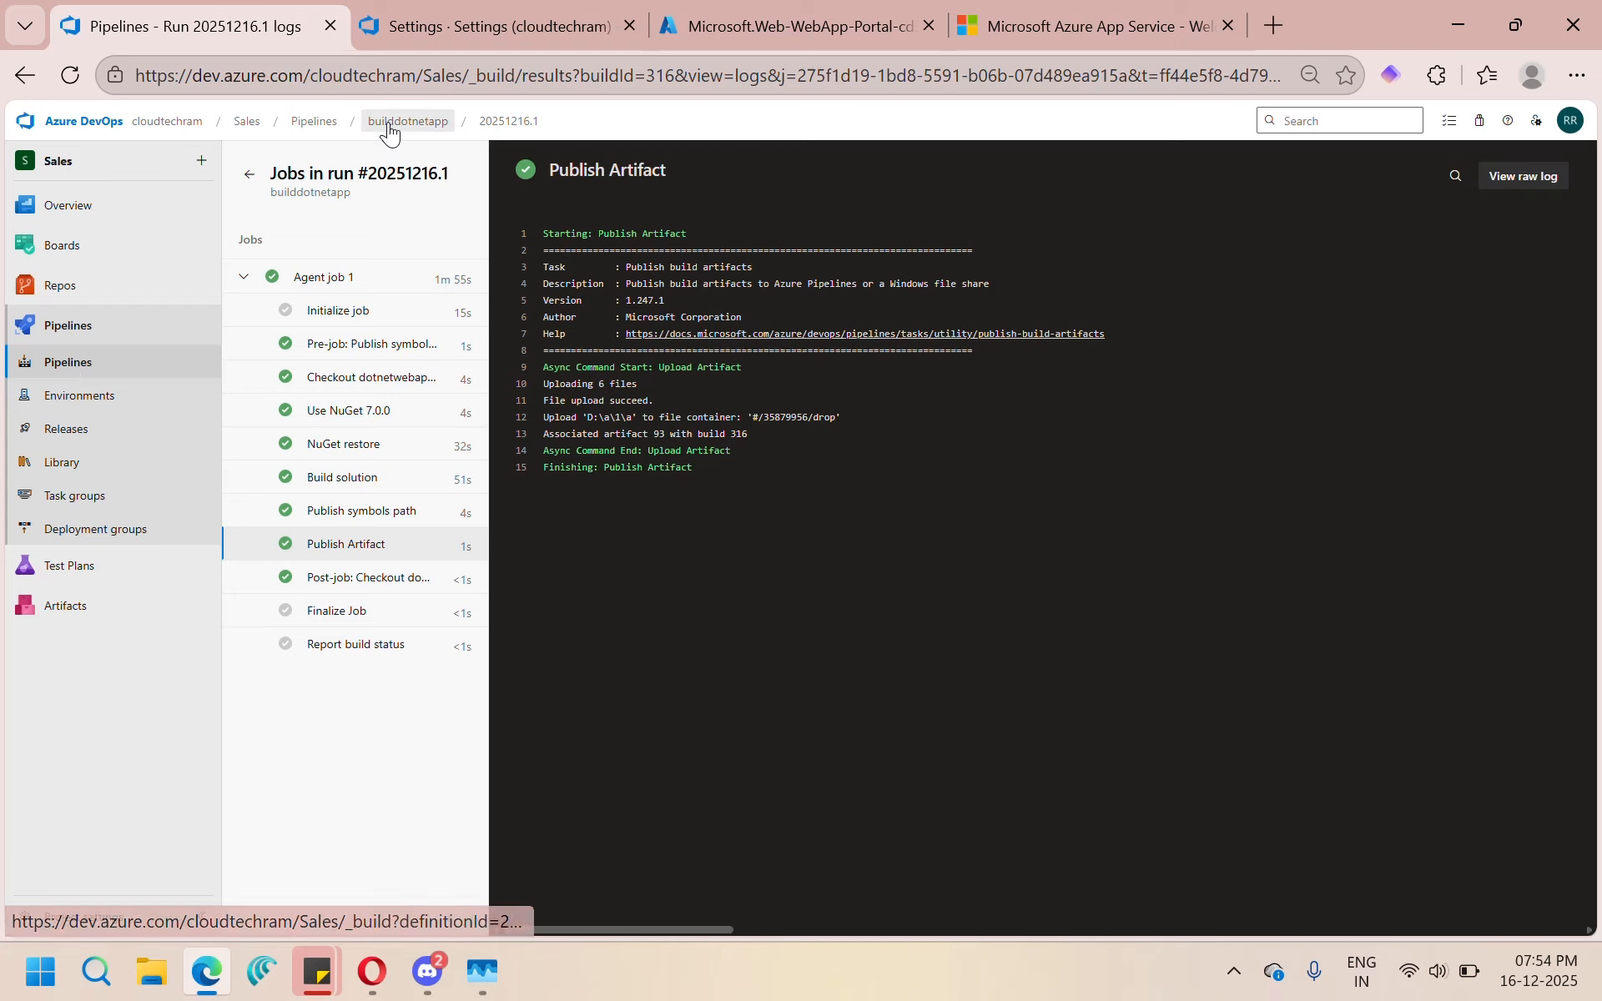
Step: Open the latest builddotnetapp run, inspect the files and download options of its published drop artifact, and return to the pipeline's runs
click(79, 373)
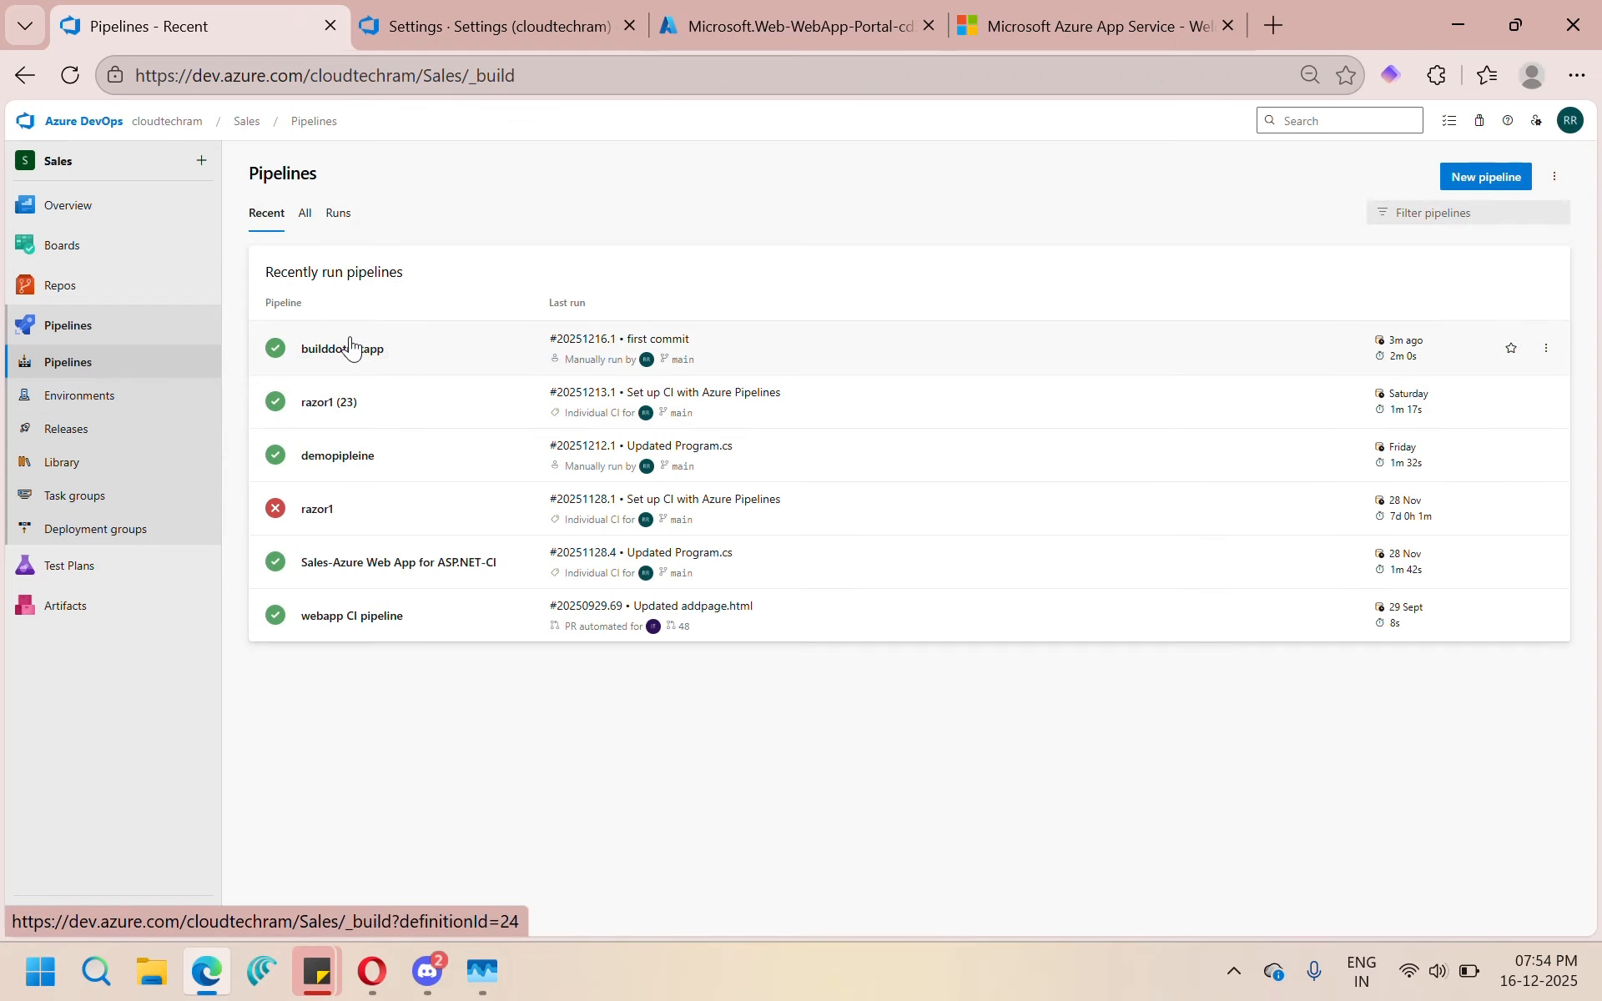
click(351, 349)
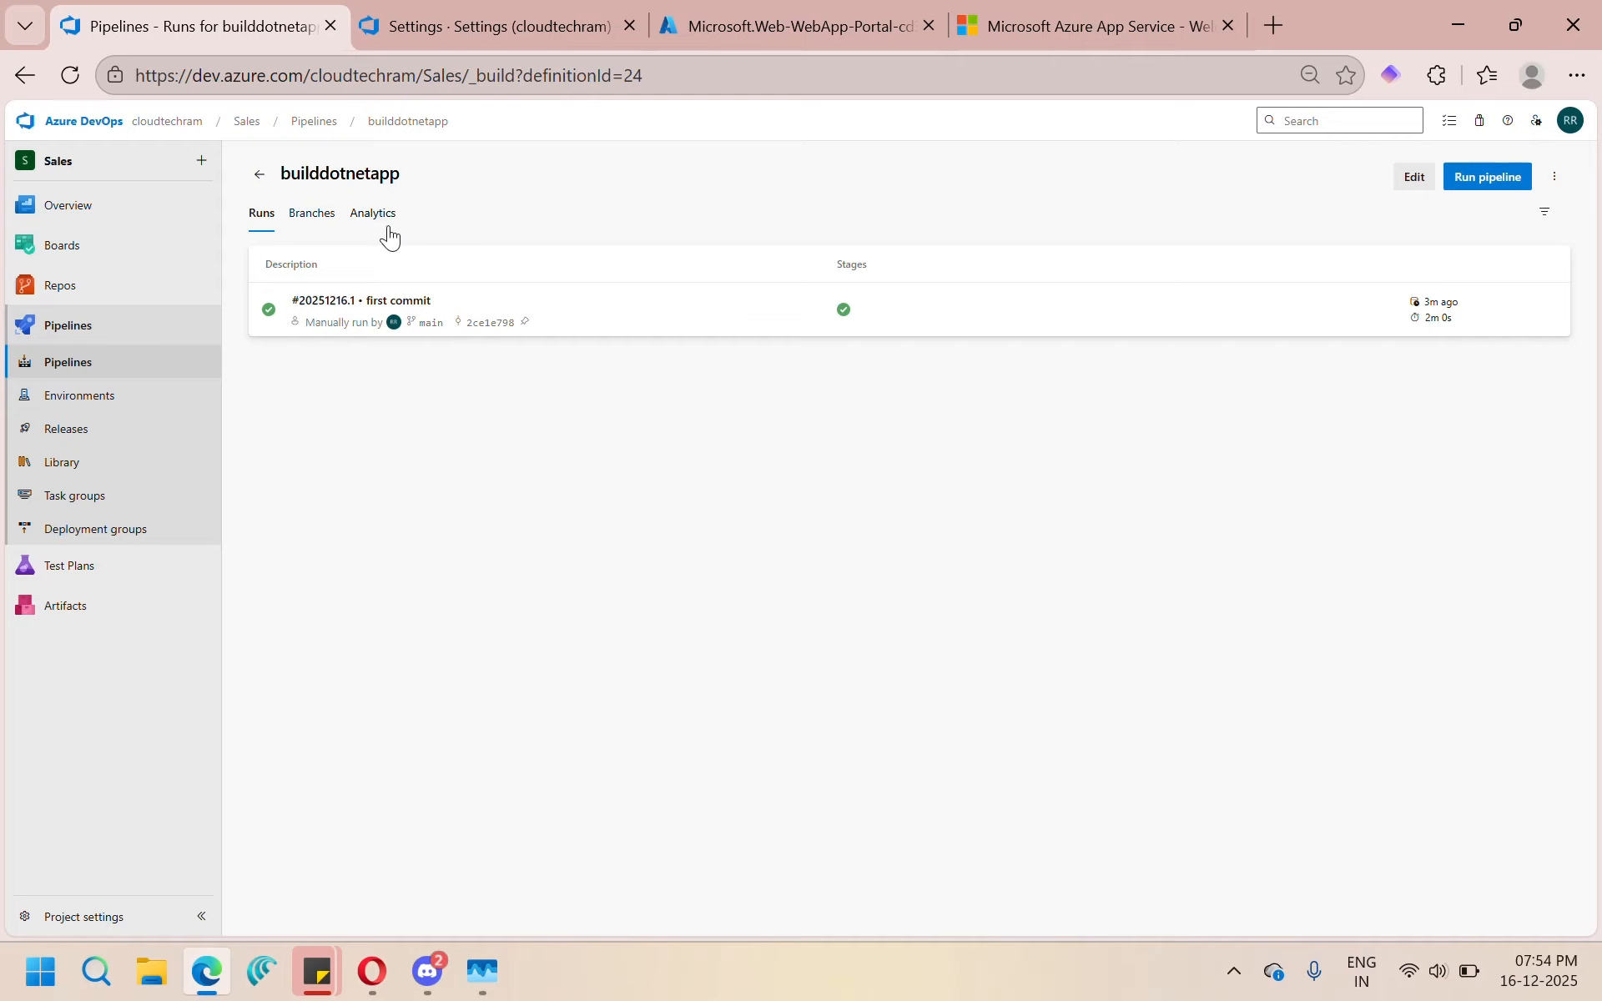
click(640, 313)
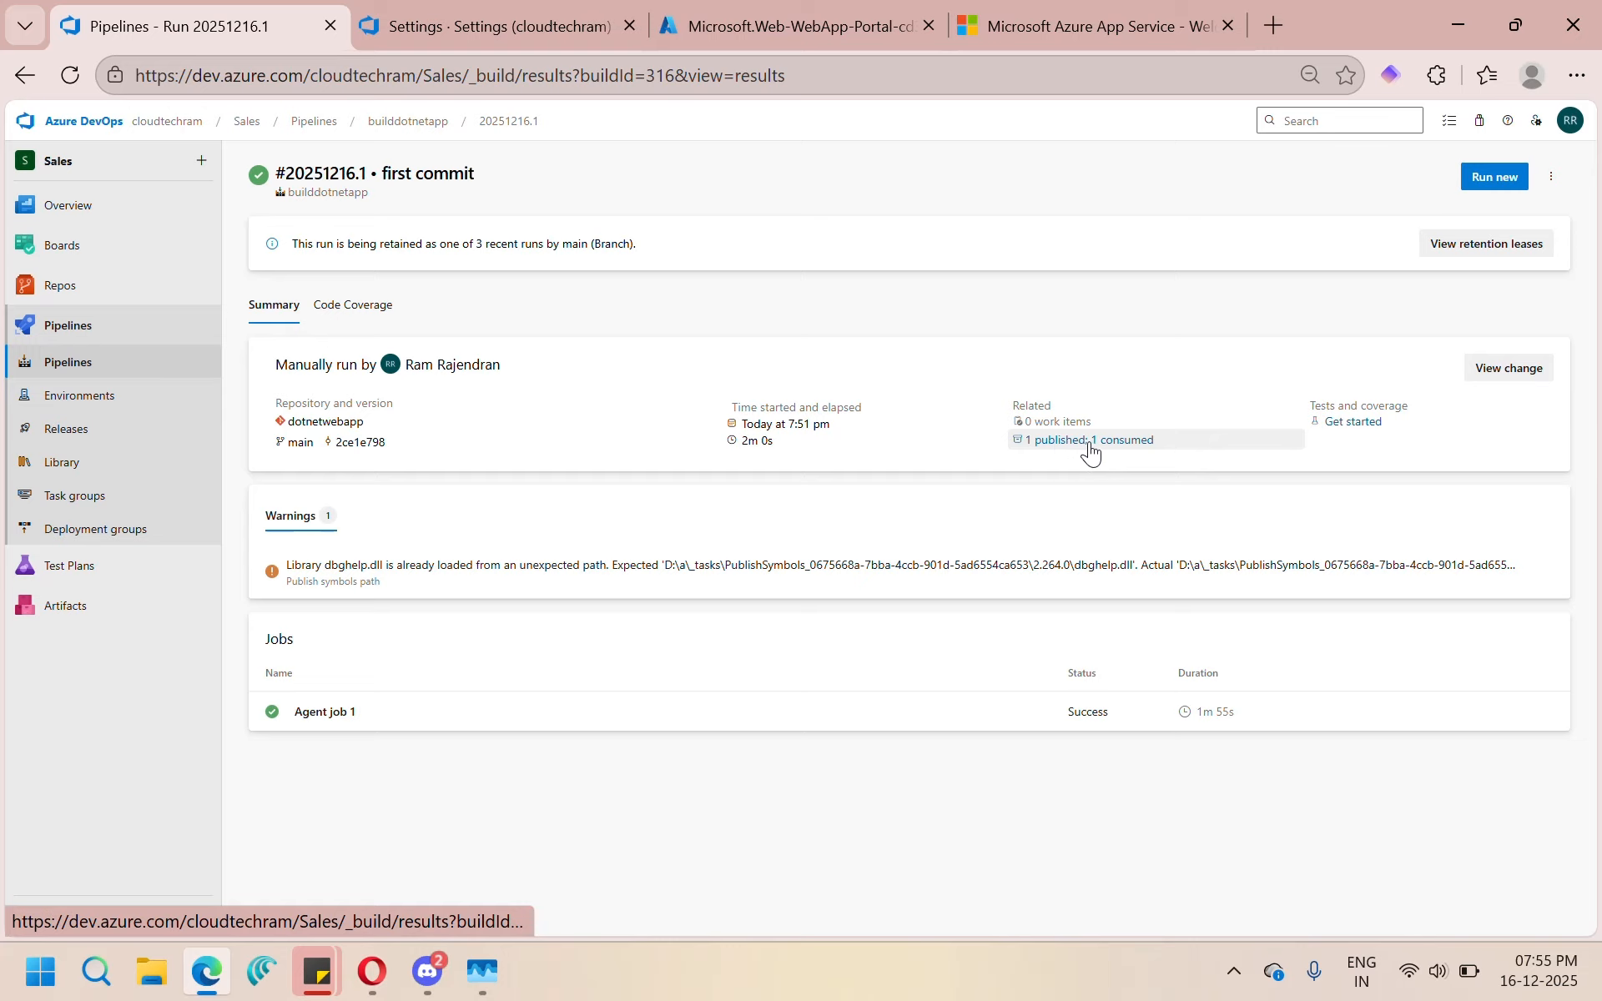
click(1051, 440)
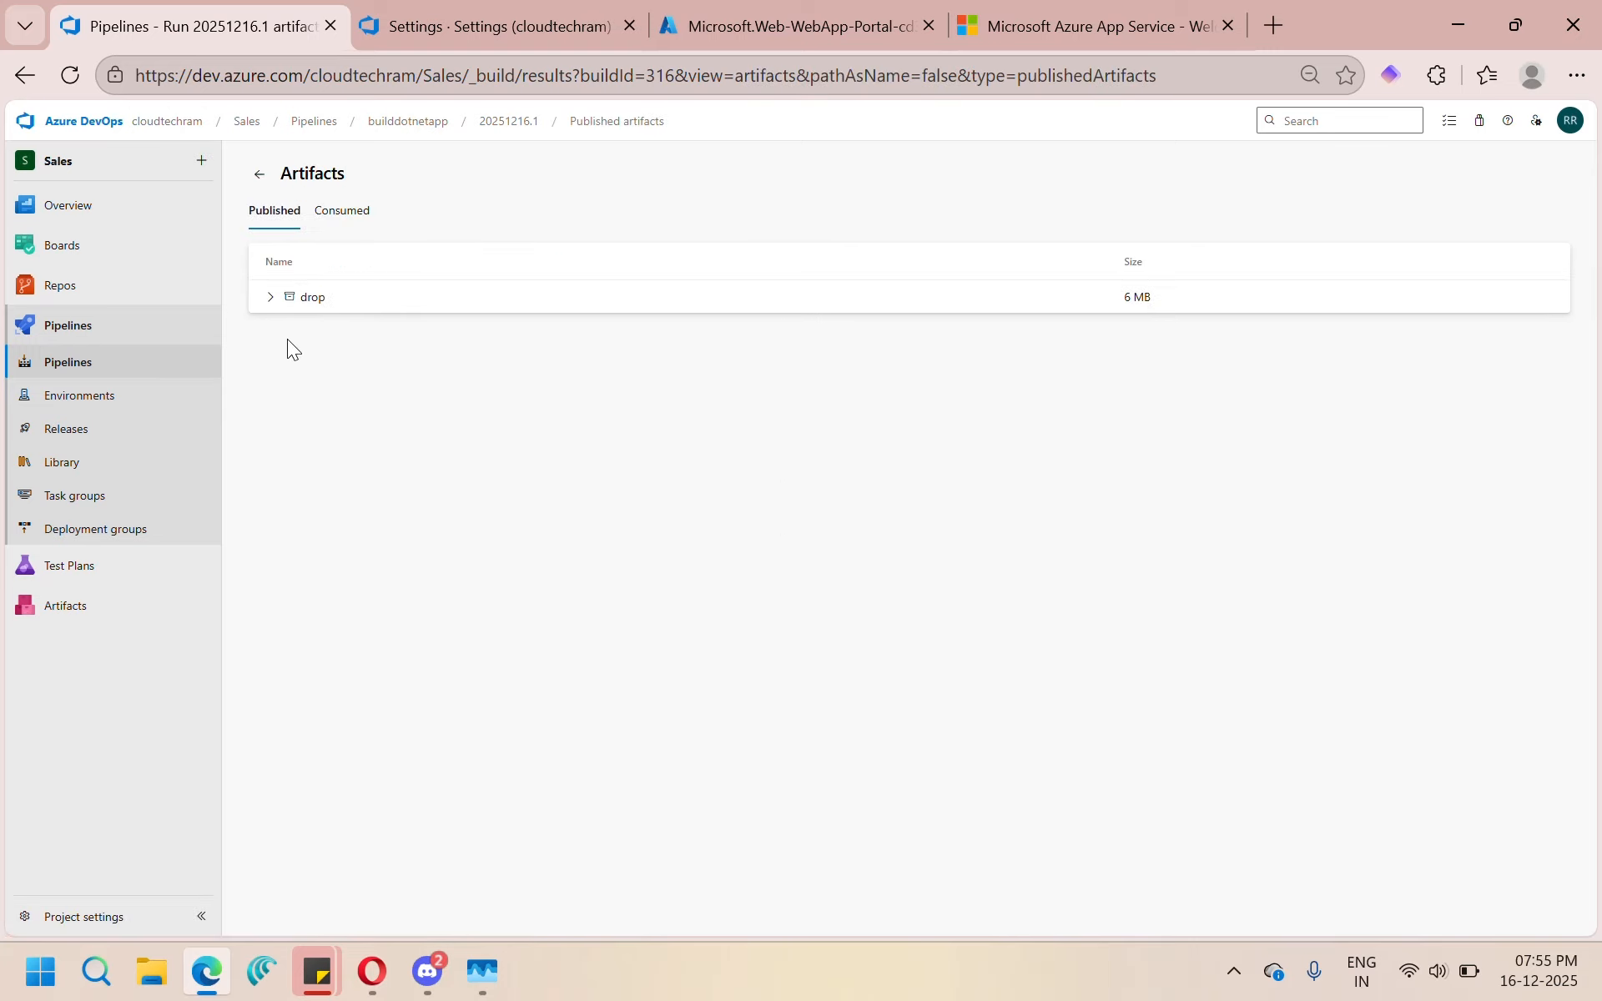
click(269, 298)
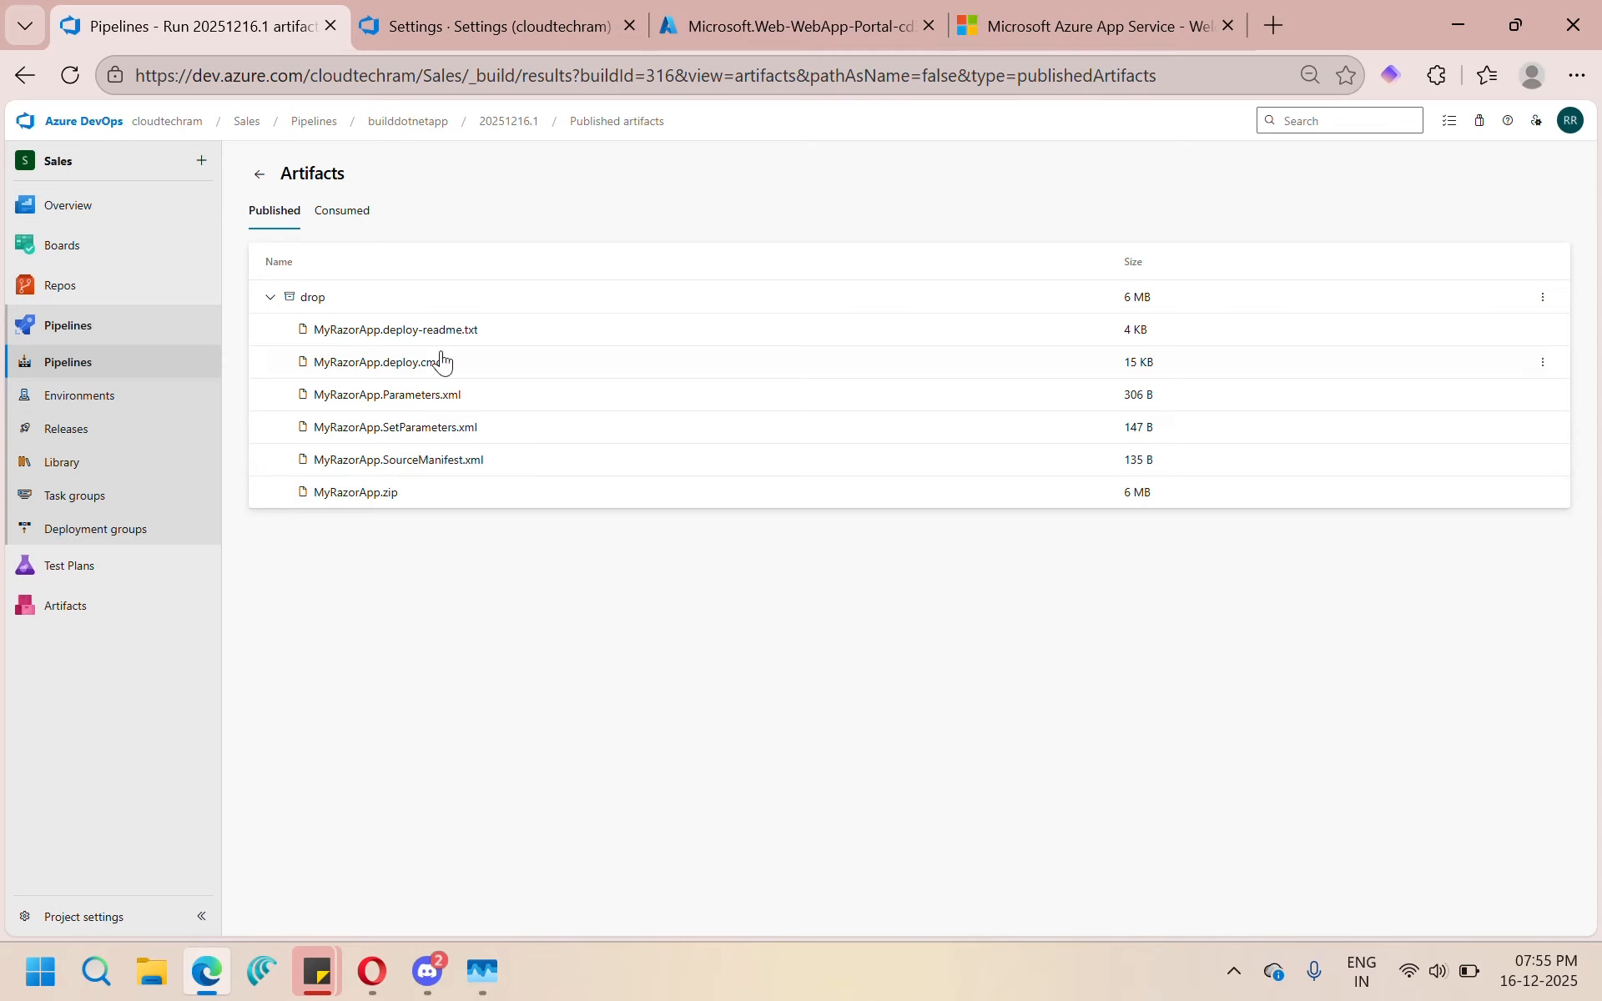
click(1542, 297)
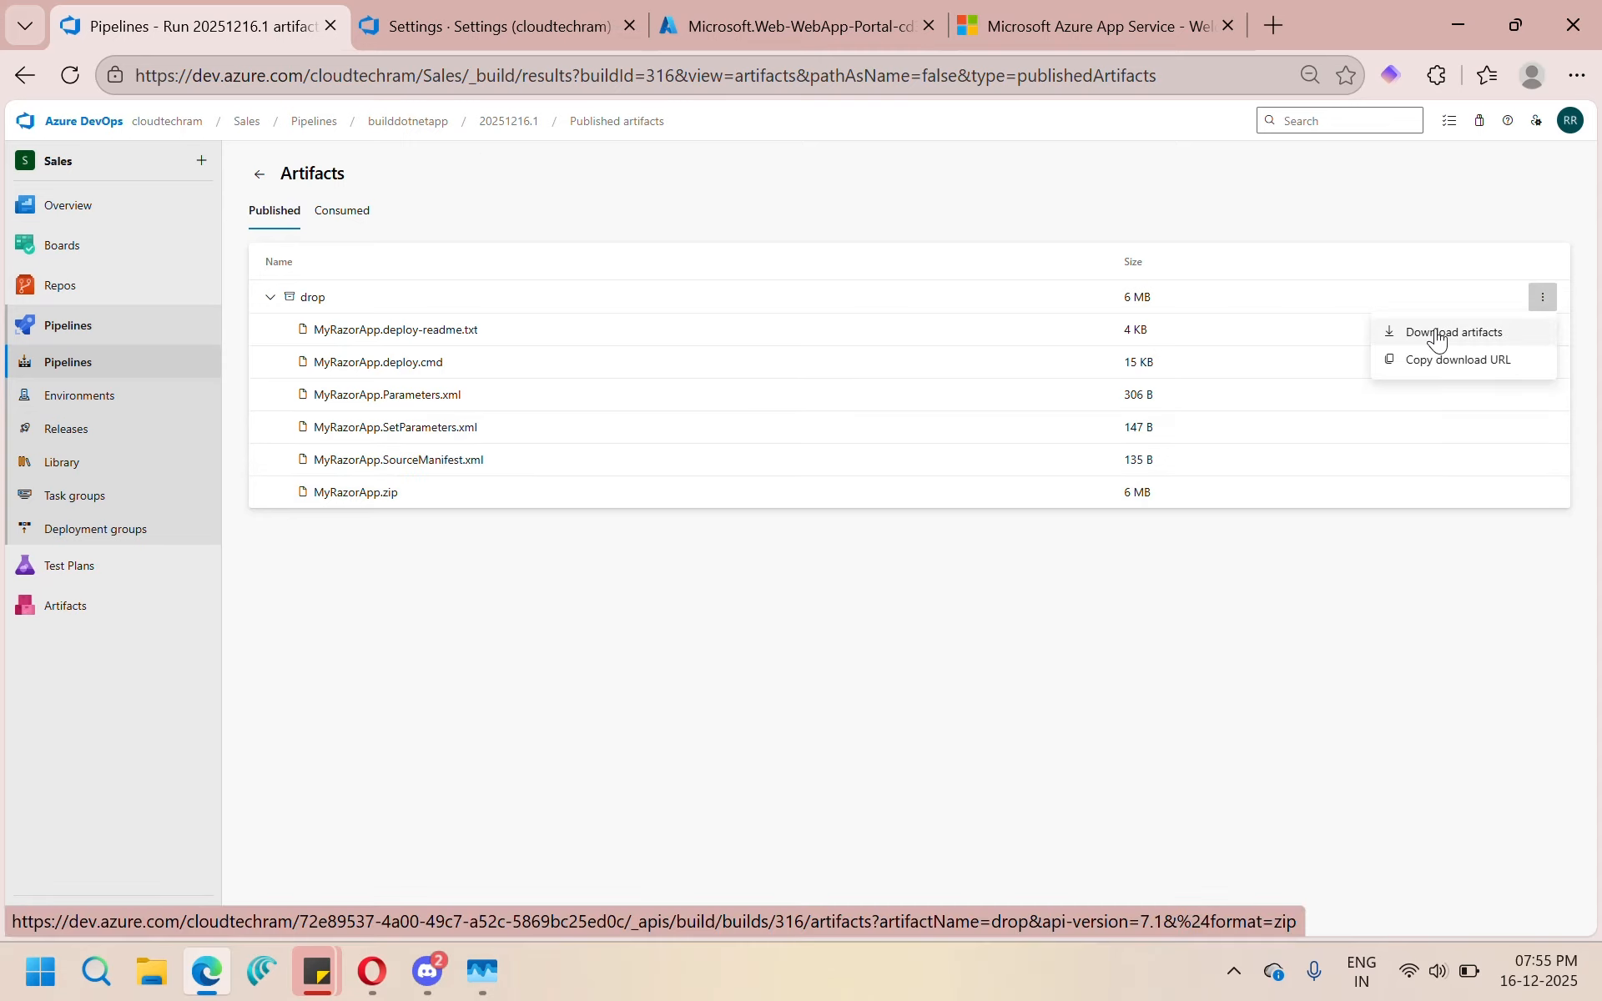
click(828, 658)
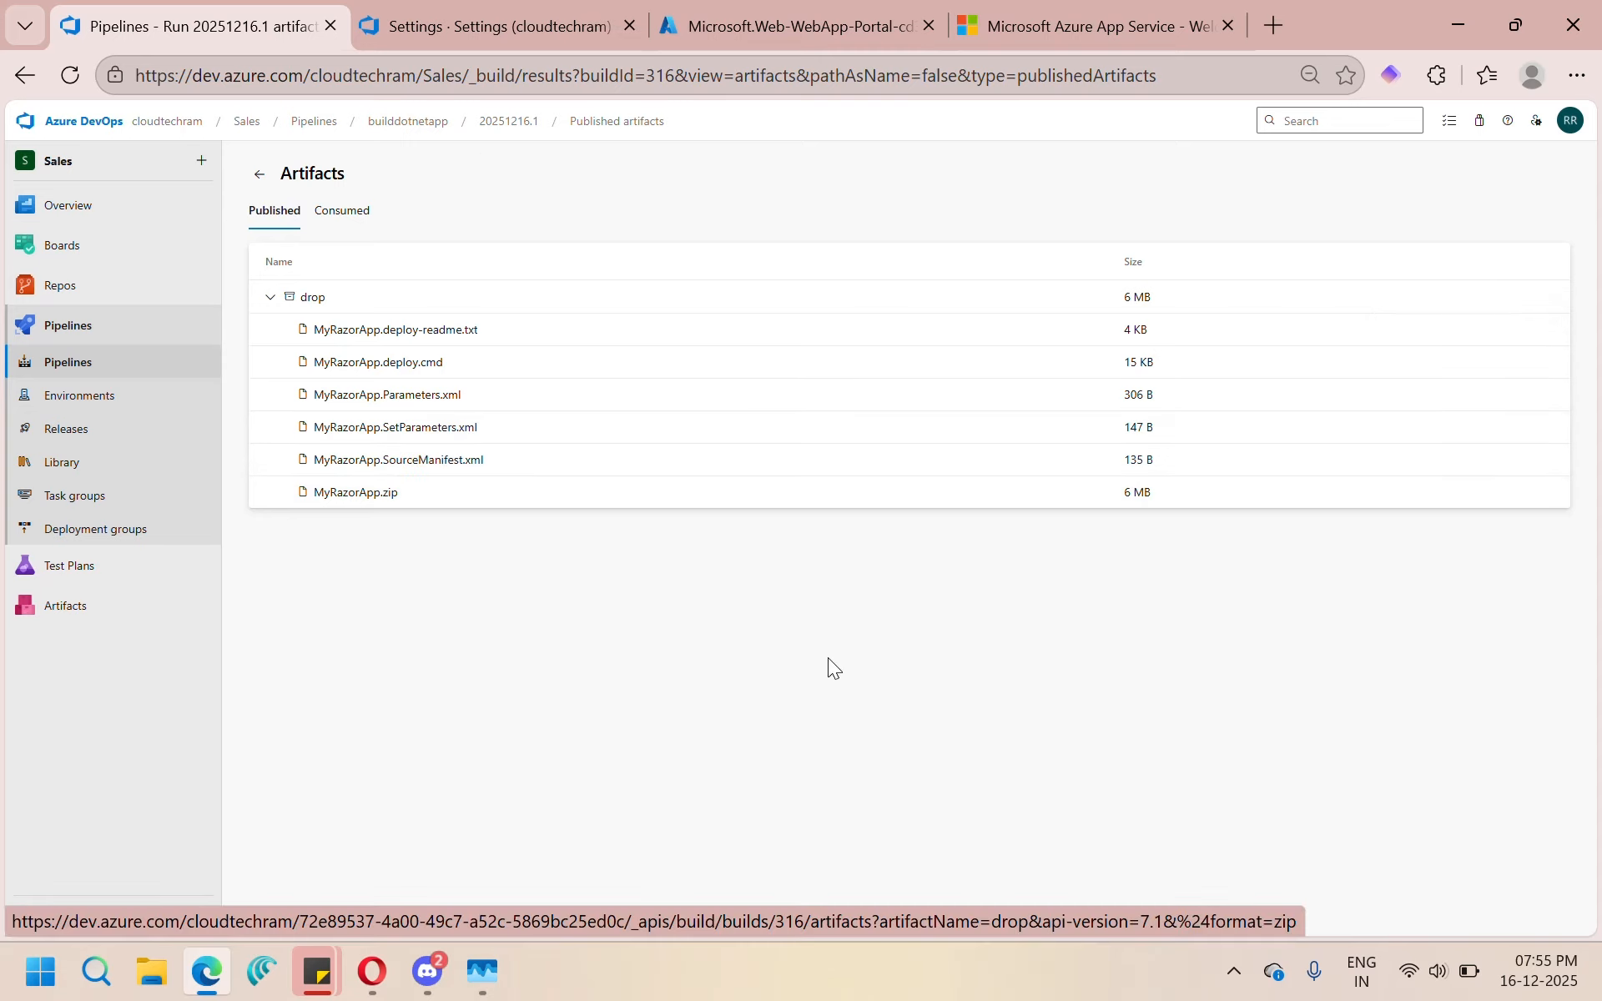
click(426, 125)
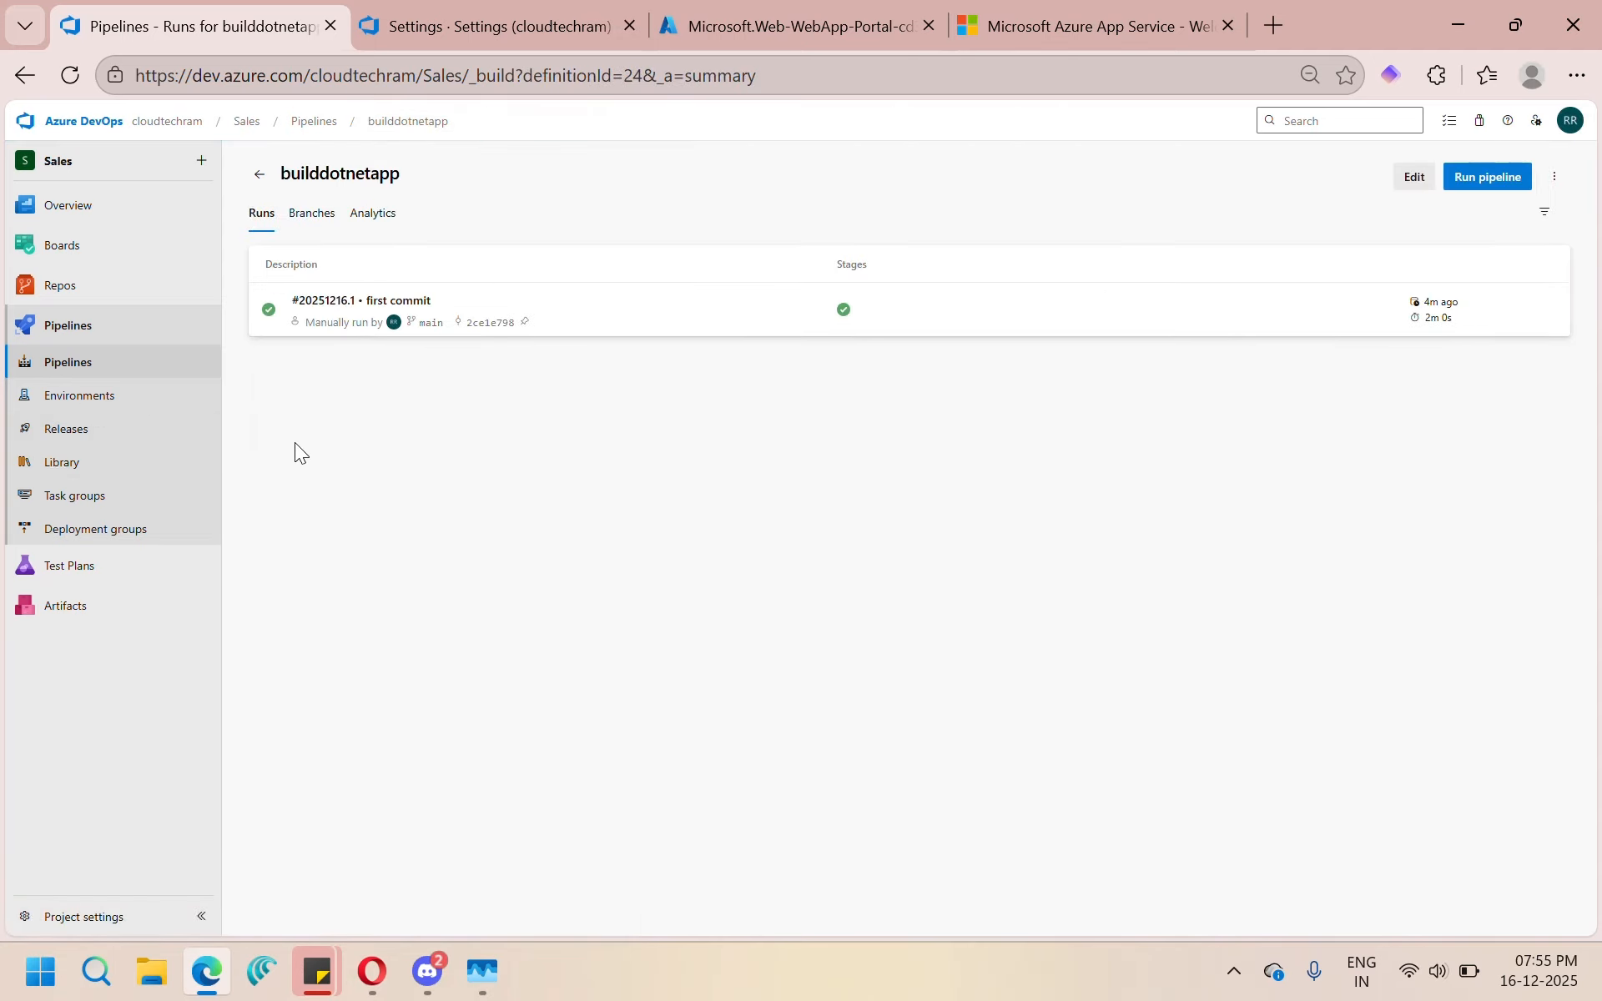
Step: Create a new release pipeline in the Sales project, starting its first stage with an empty job
click(163, 434)
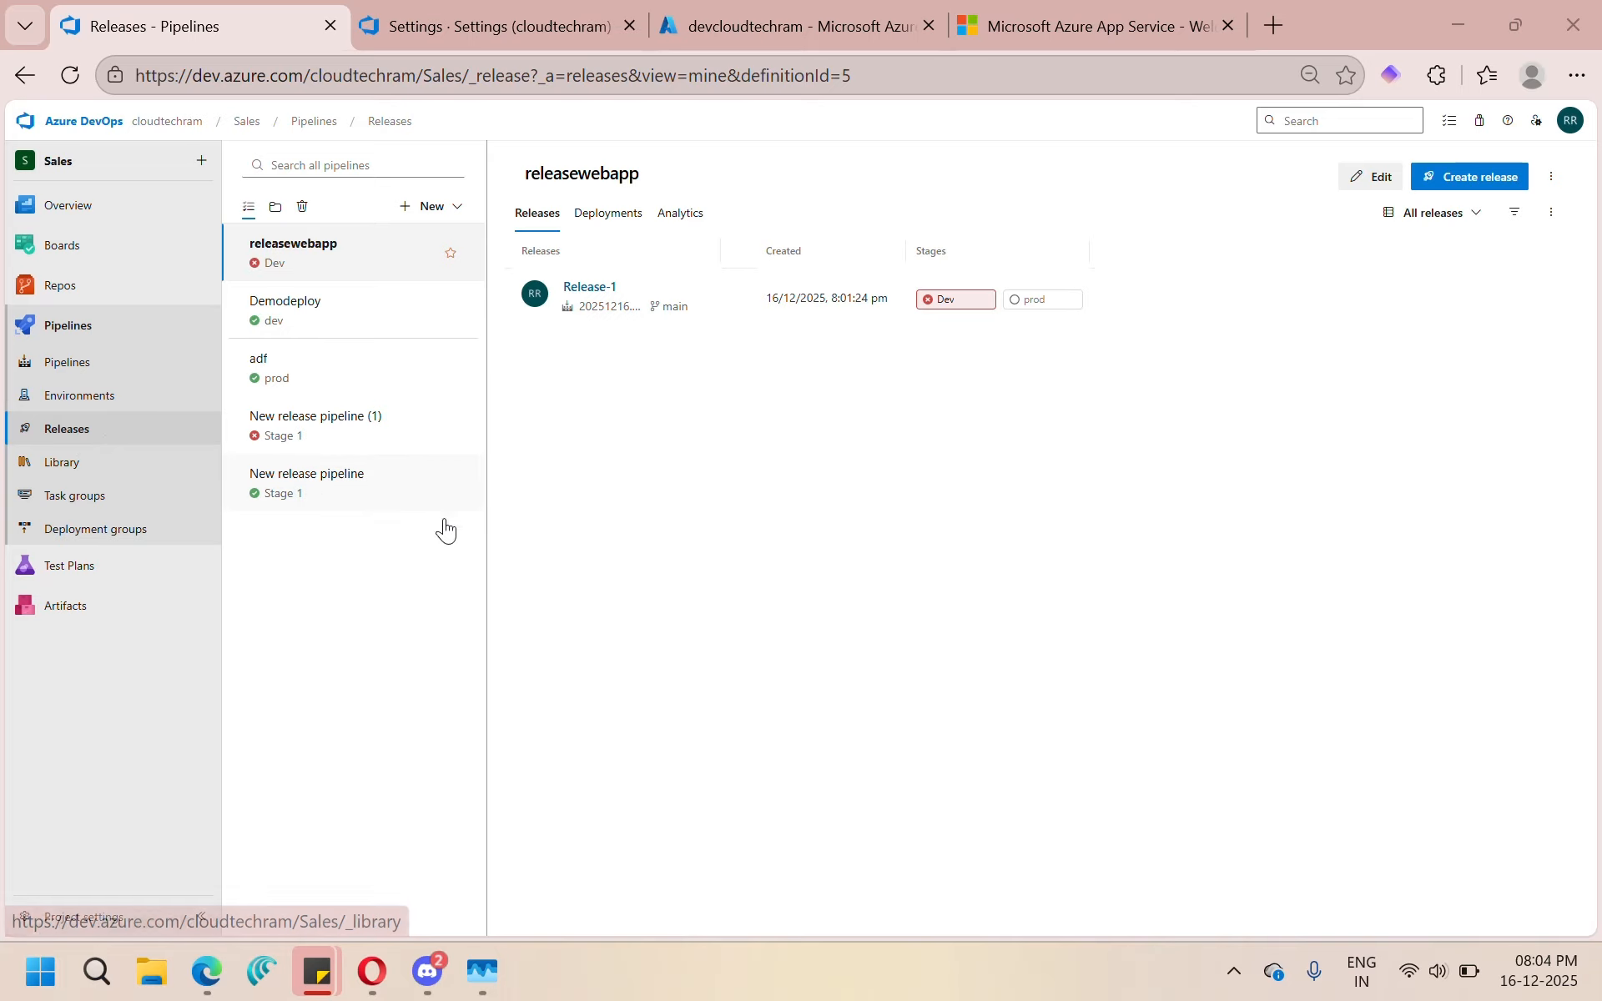
click(427, 209)
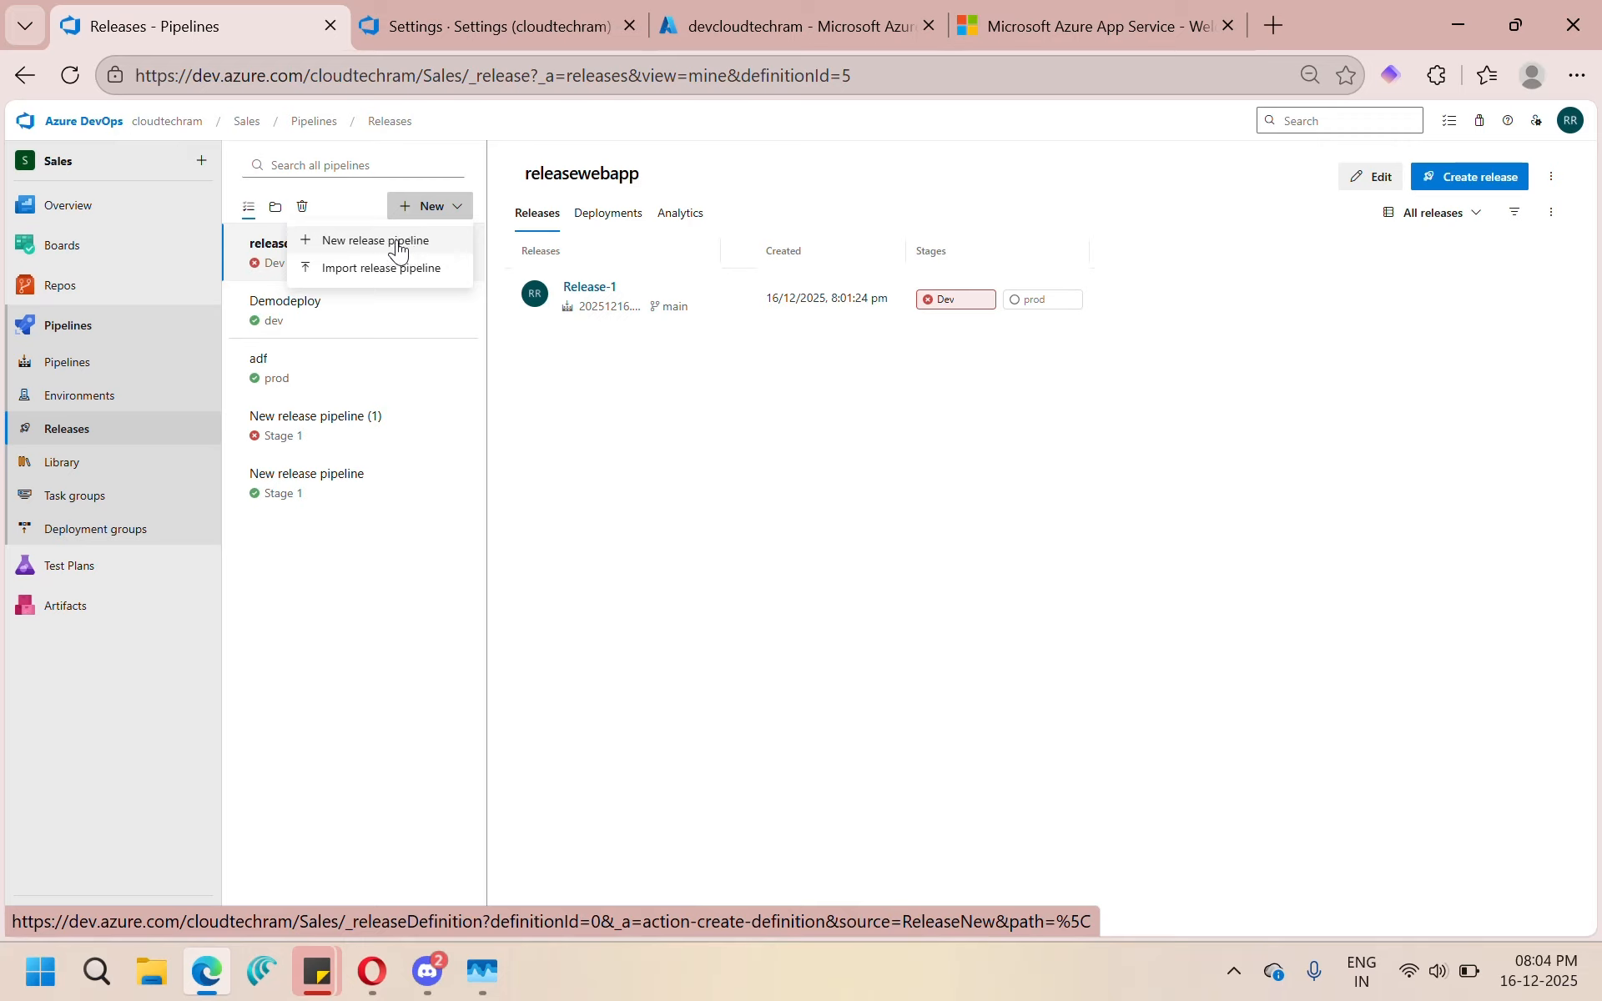
click(919, 554)
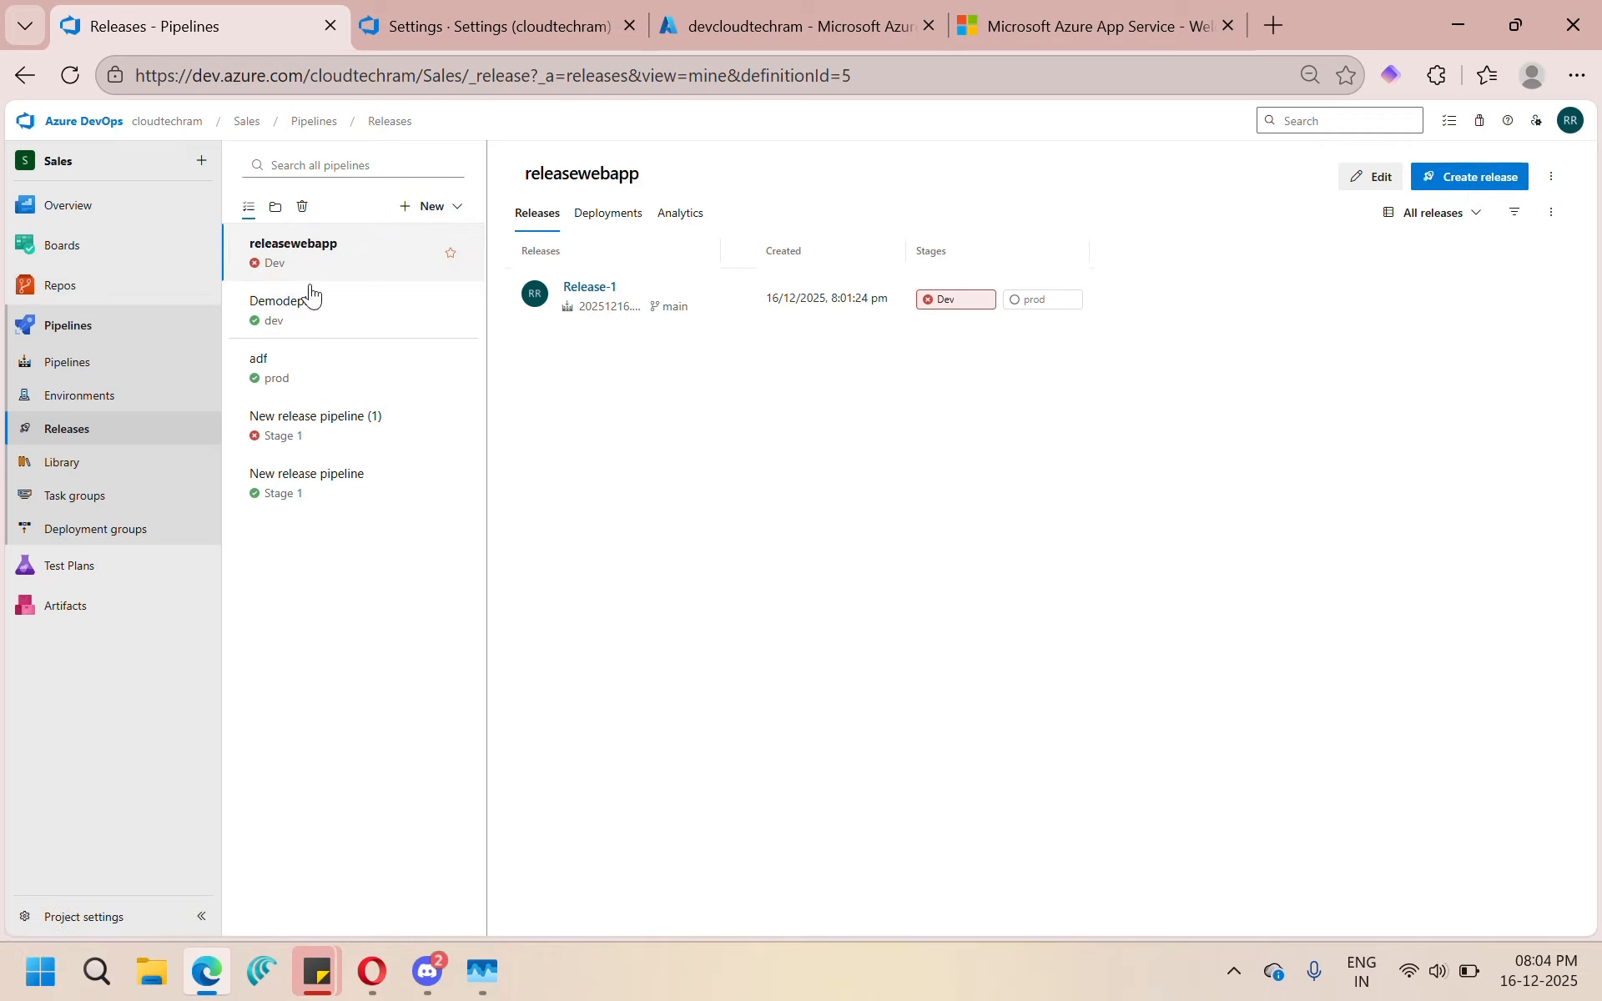
click(429, 209)
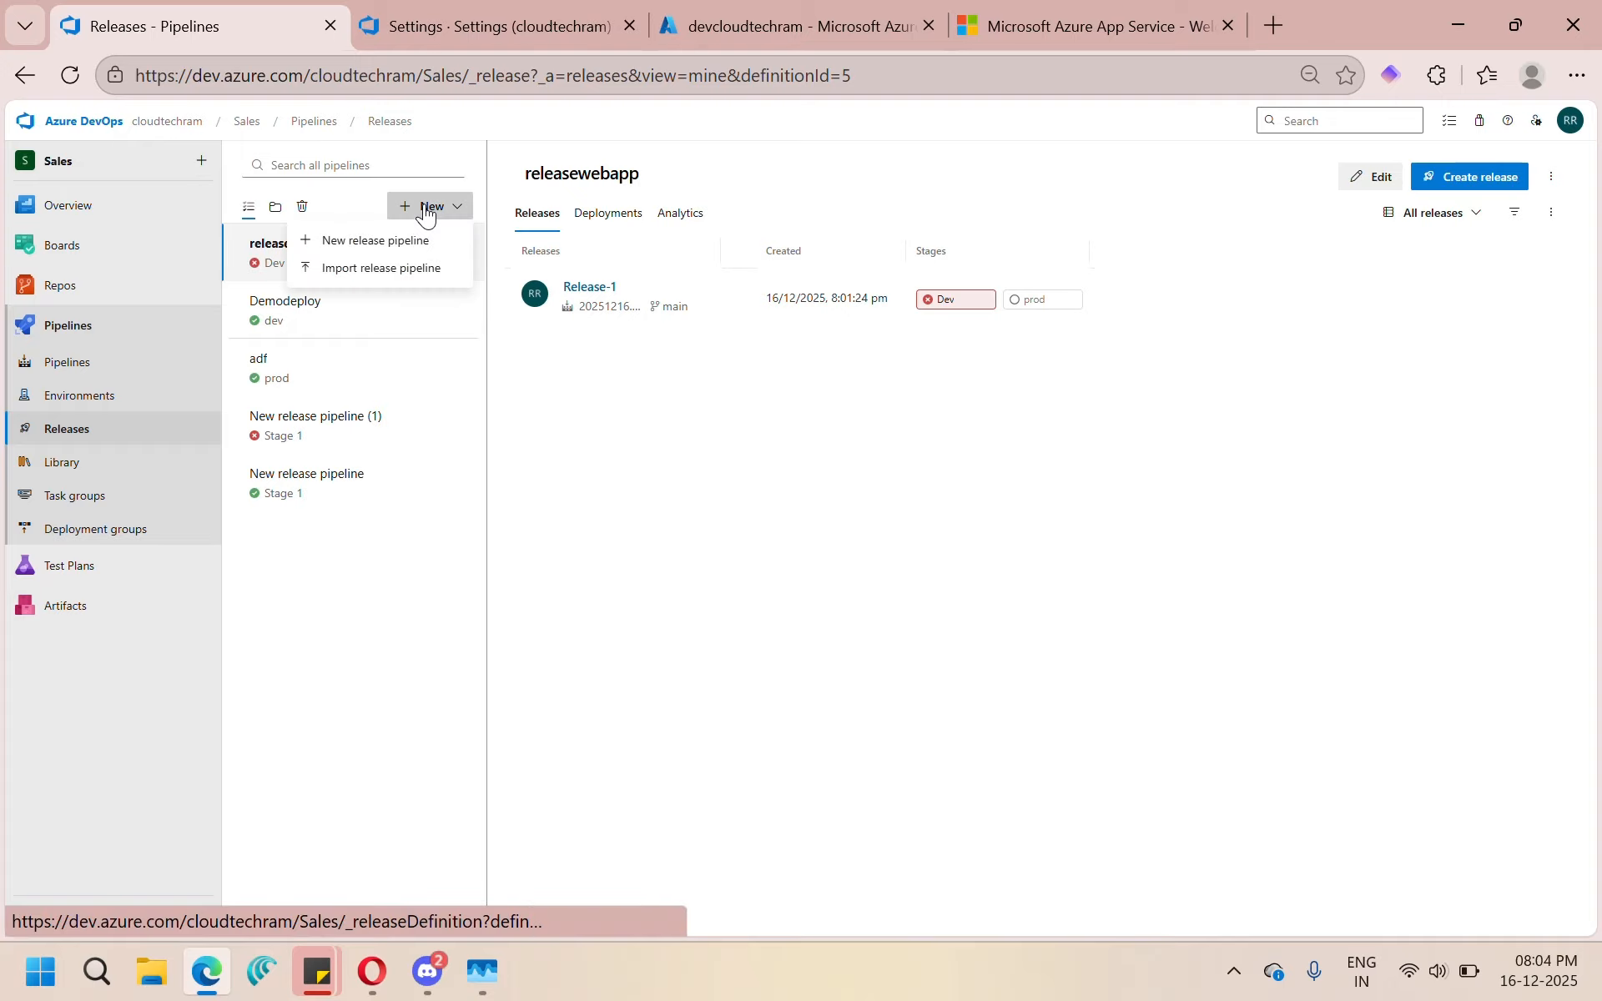
click(427, 242)
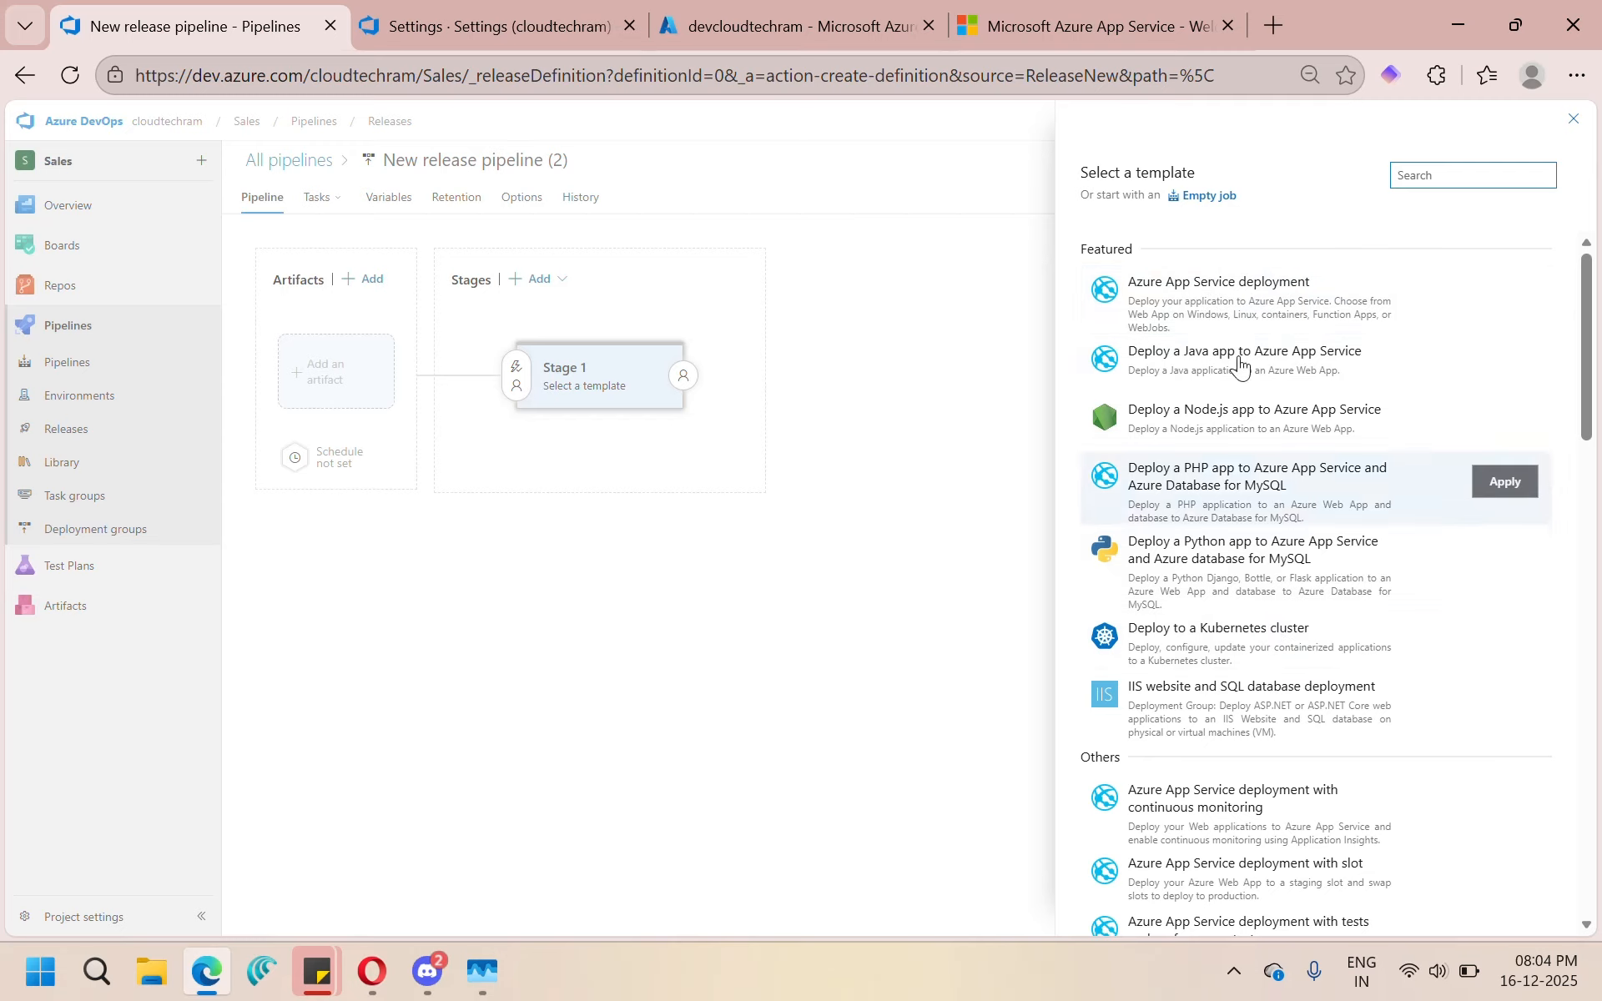
click(1223, 204)
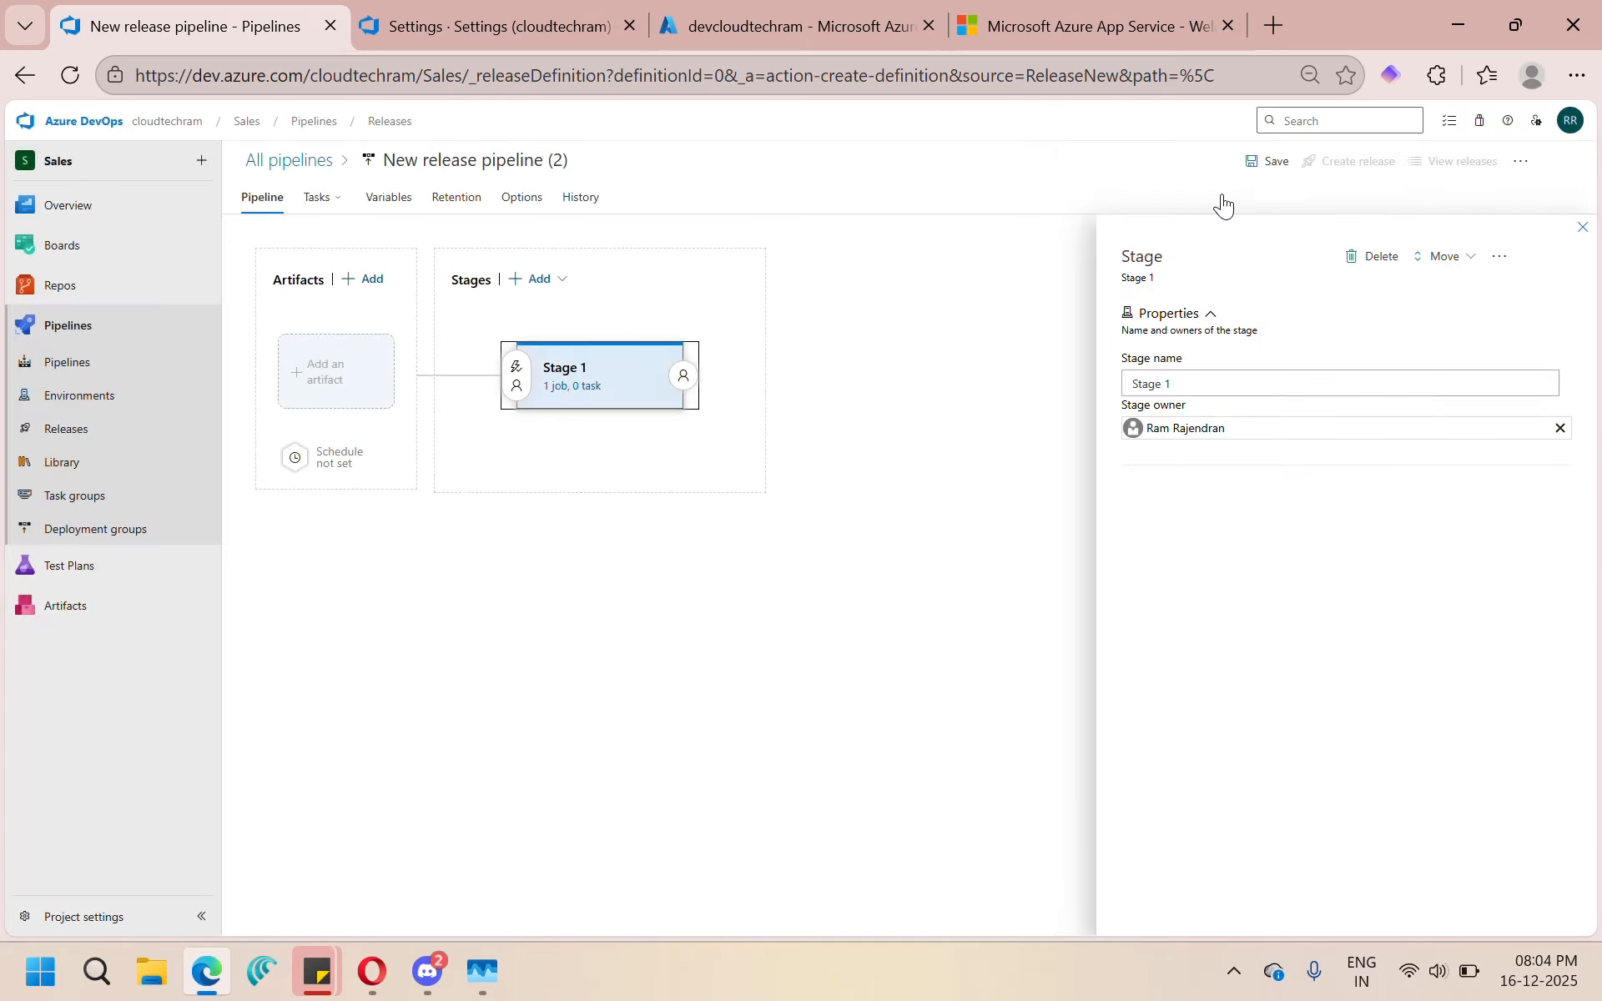
click(1581, 230)
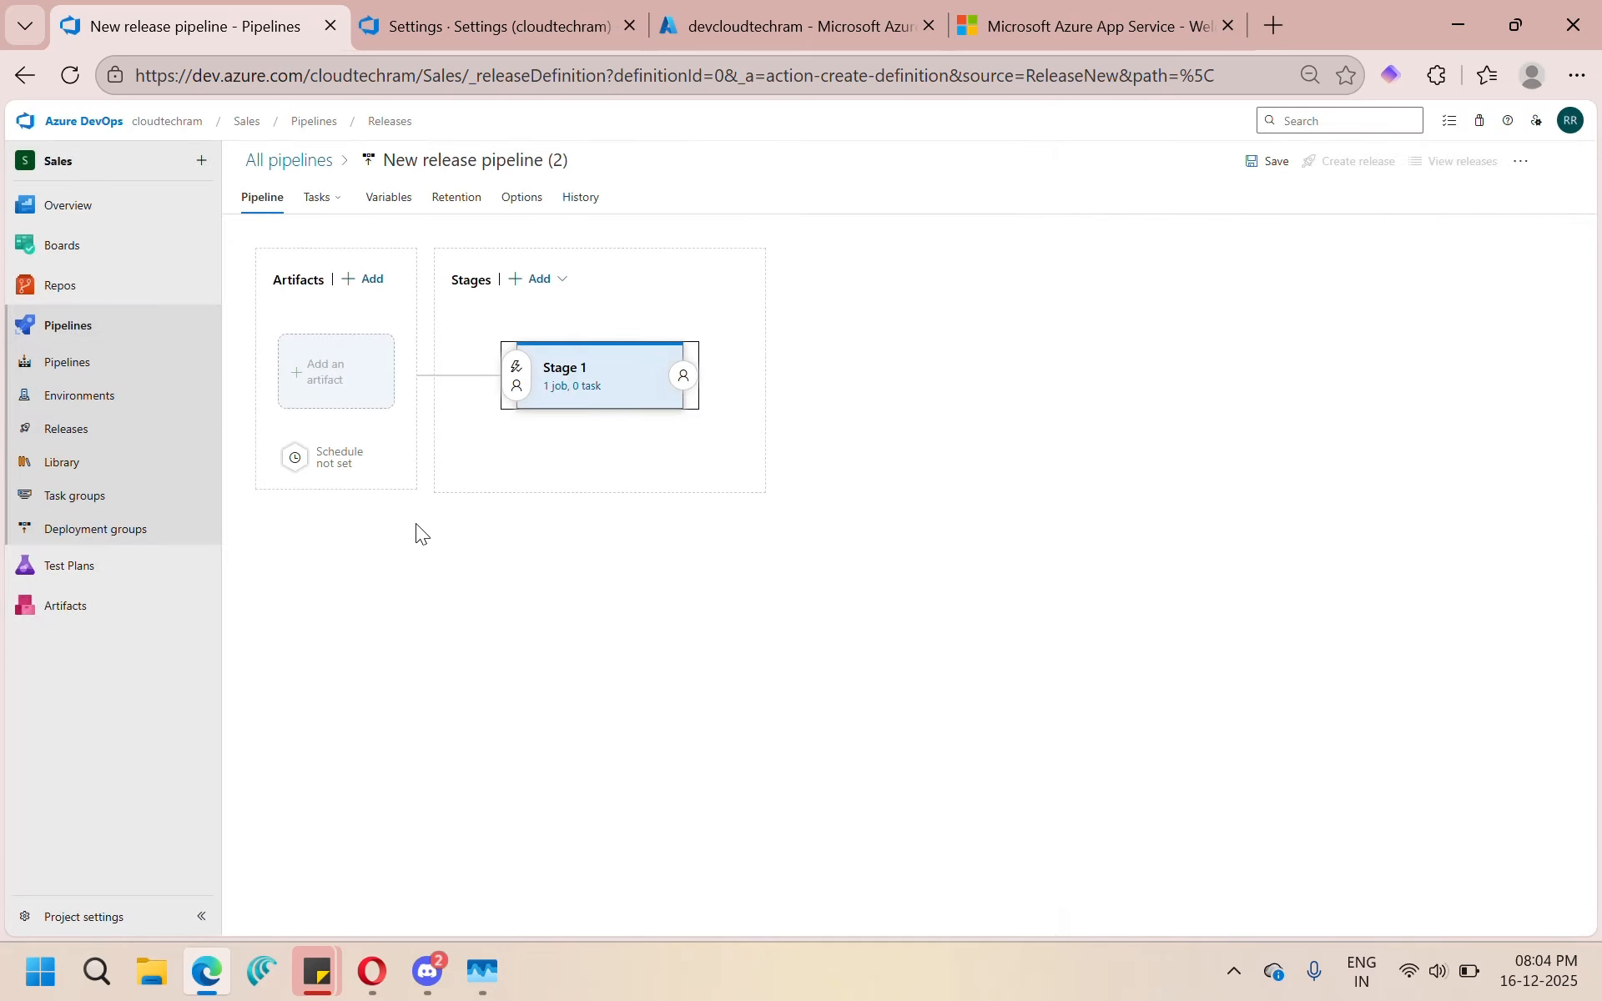
Step: Add a build artifact from the Sales project's builddotnetapp pipeline with Latest as the default version
click(338, 383)
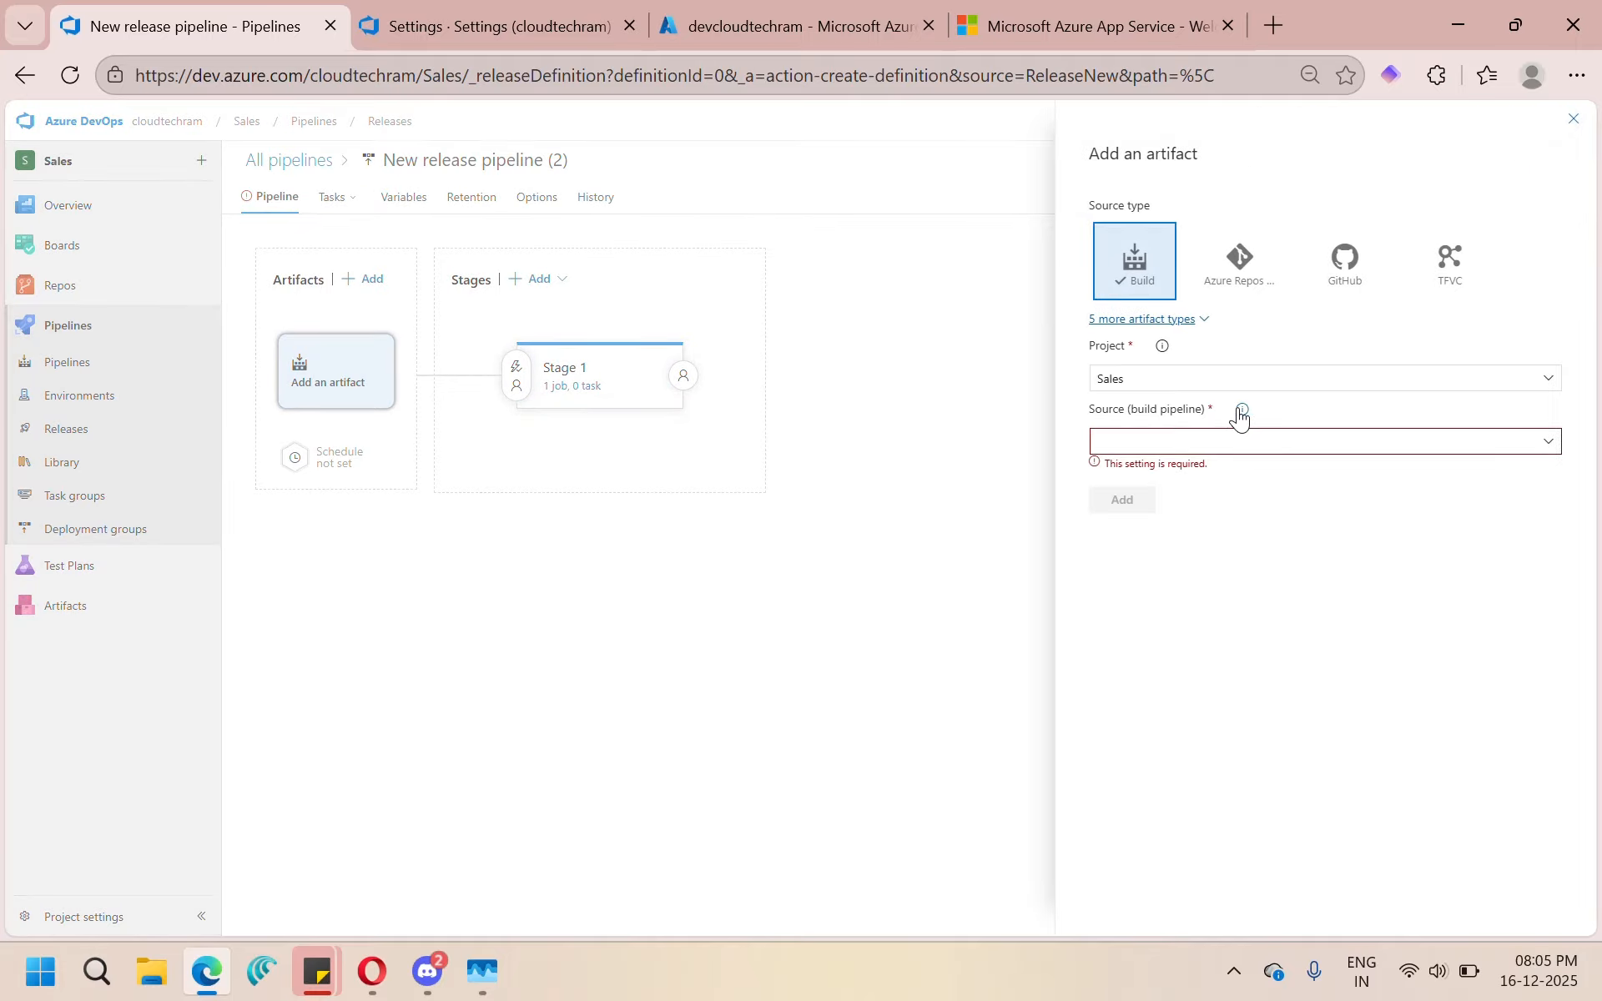
click(1548, 447)
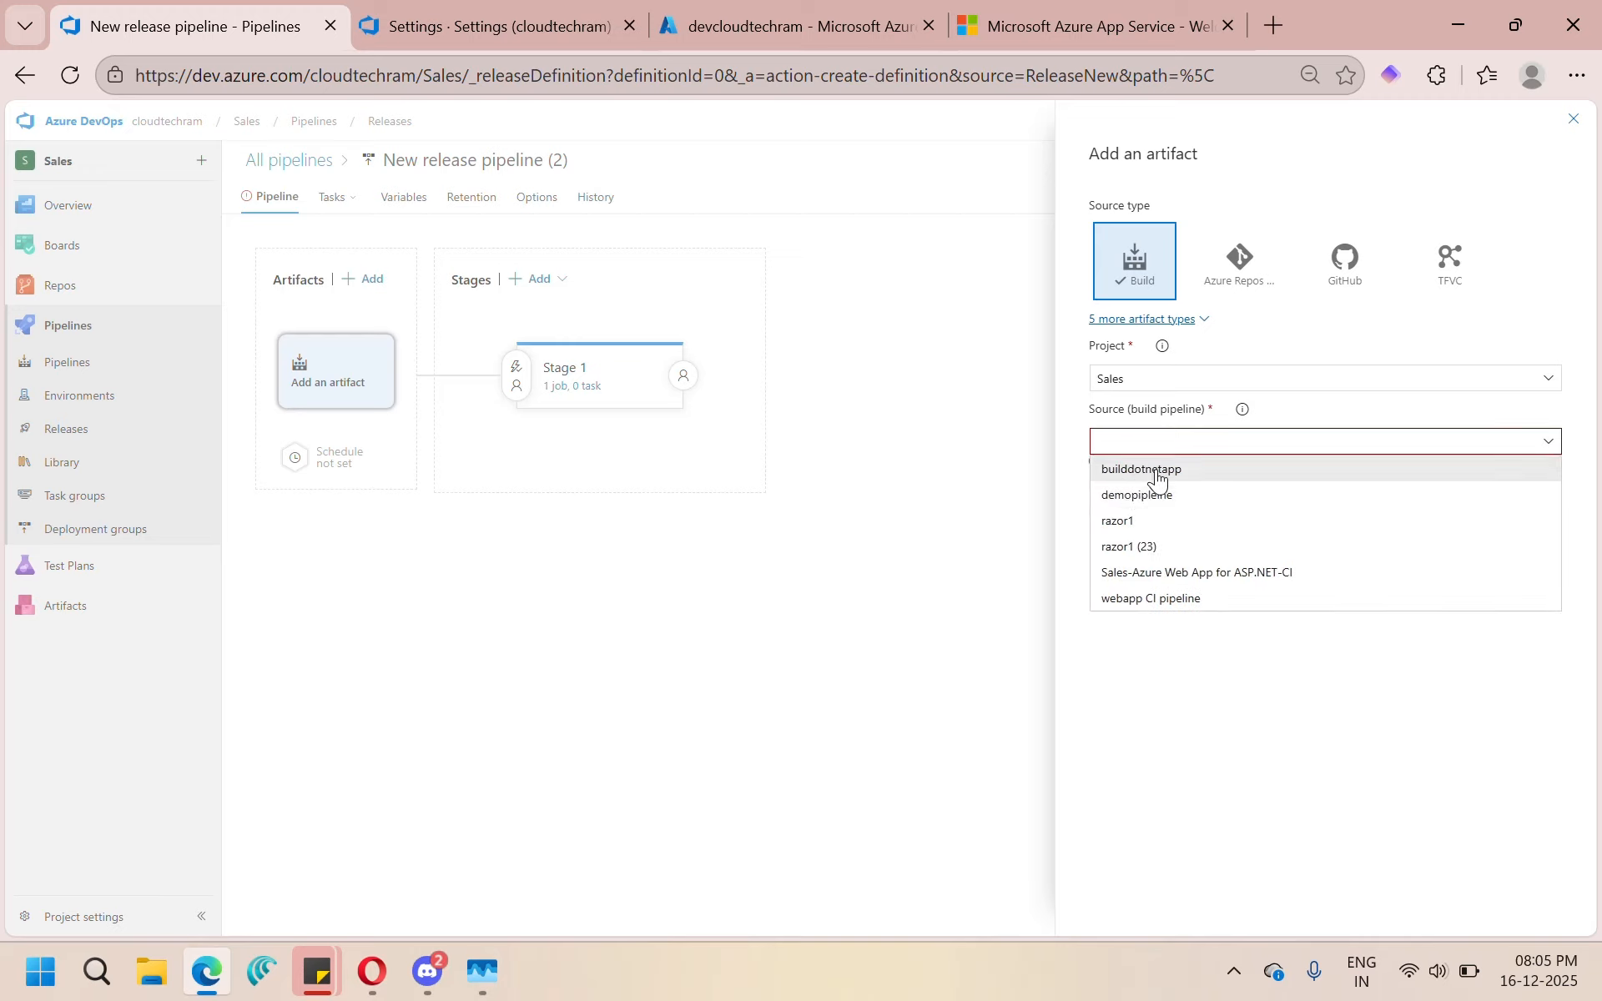
click(1156, 472)
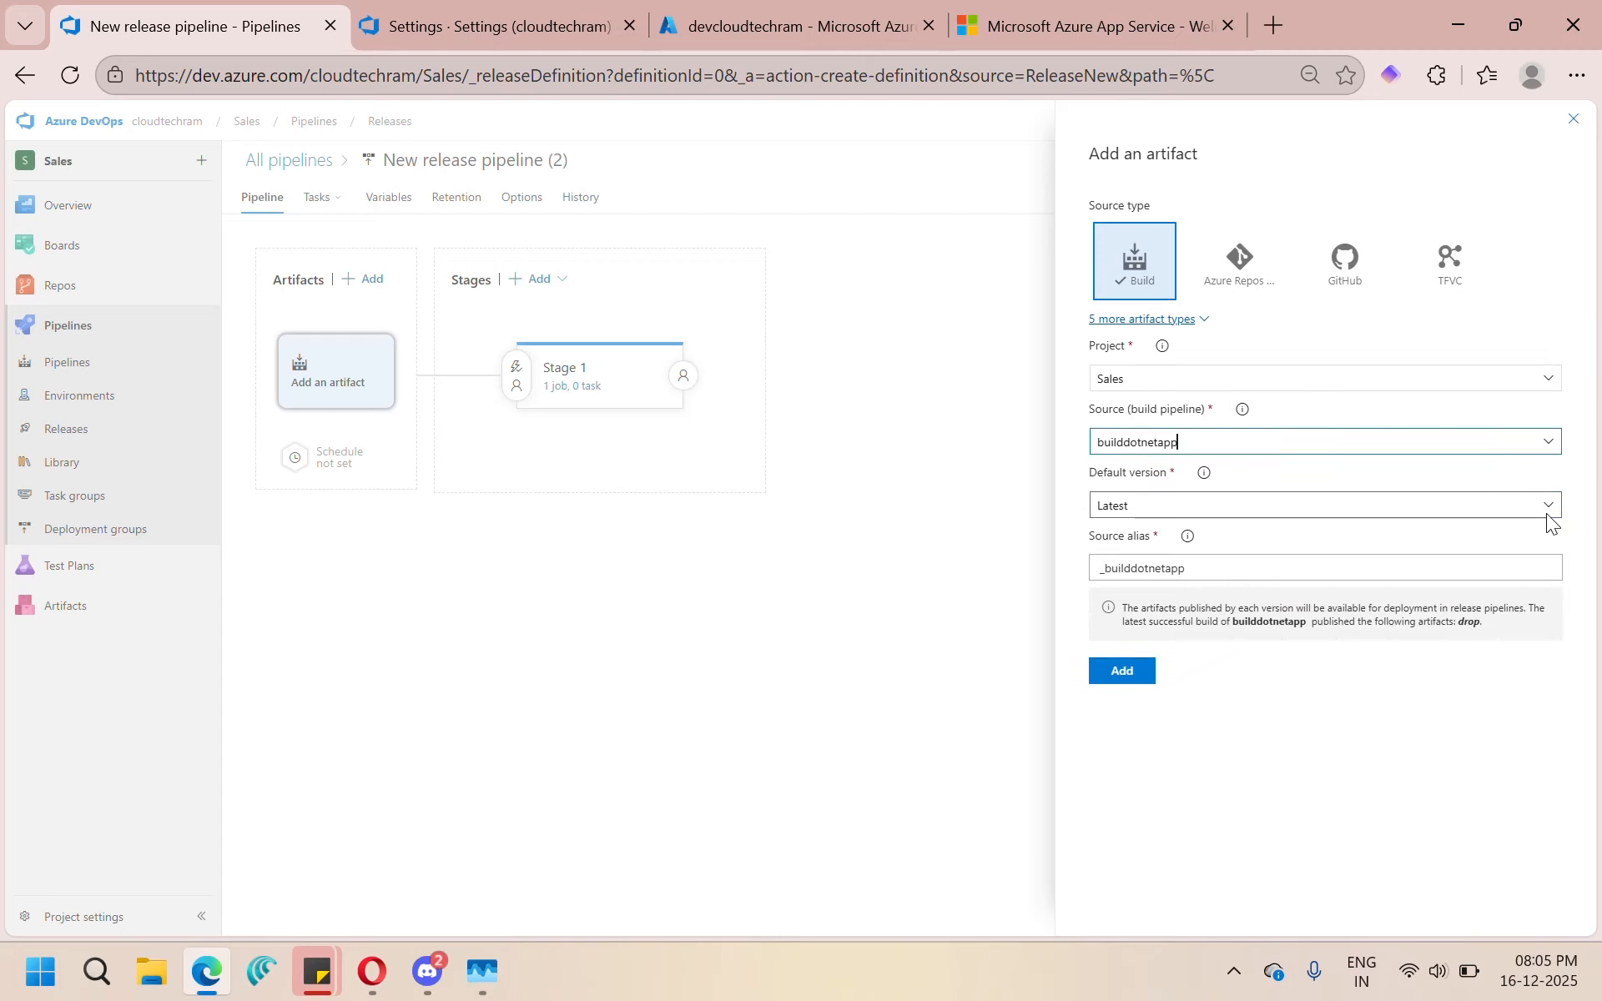
click(1548, 510)
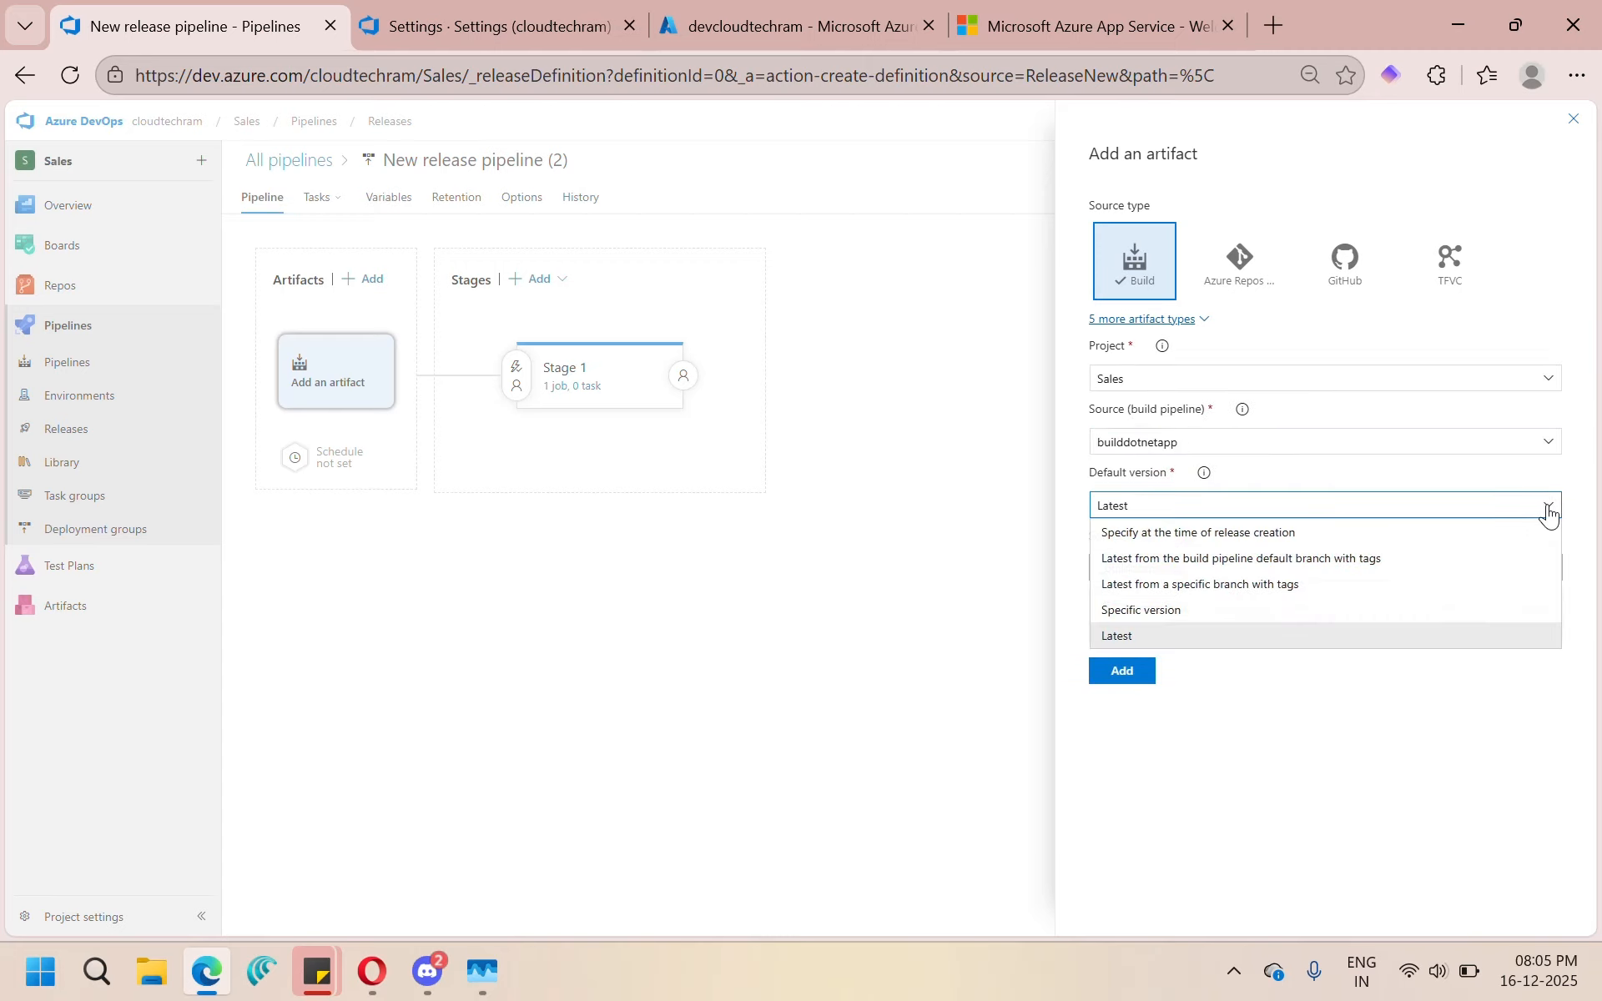
click(1174, 639)
click(1123, 676)
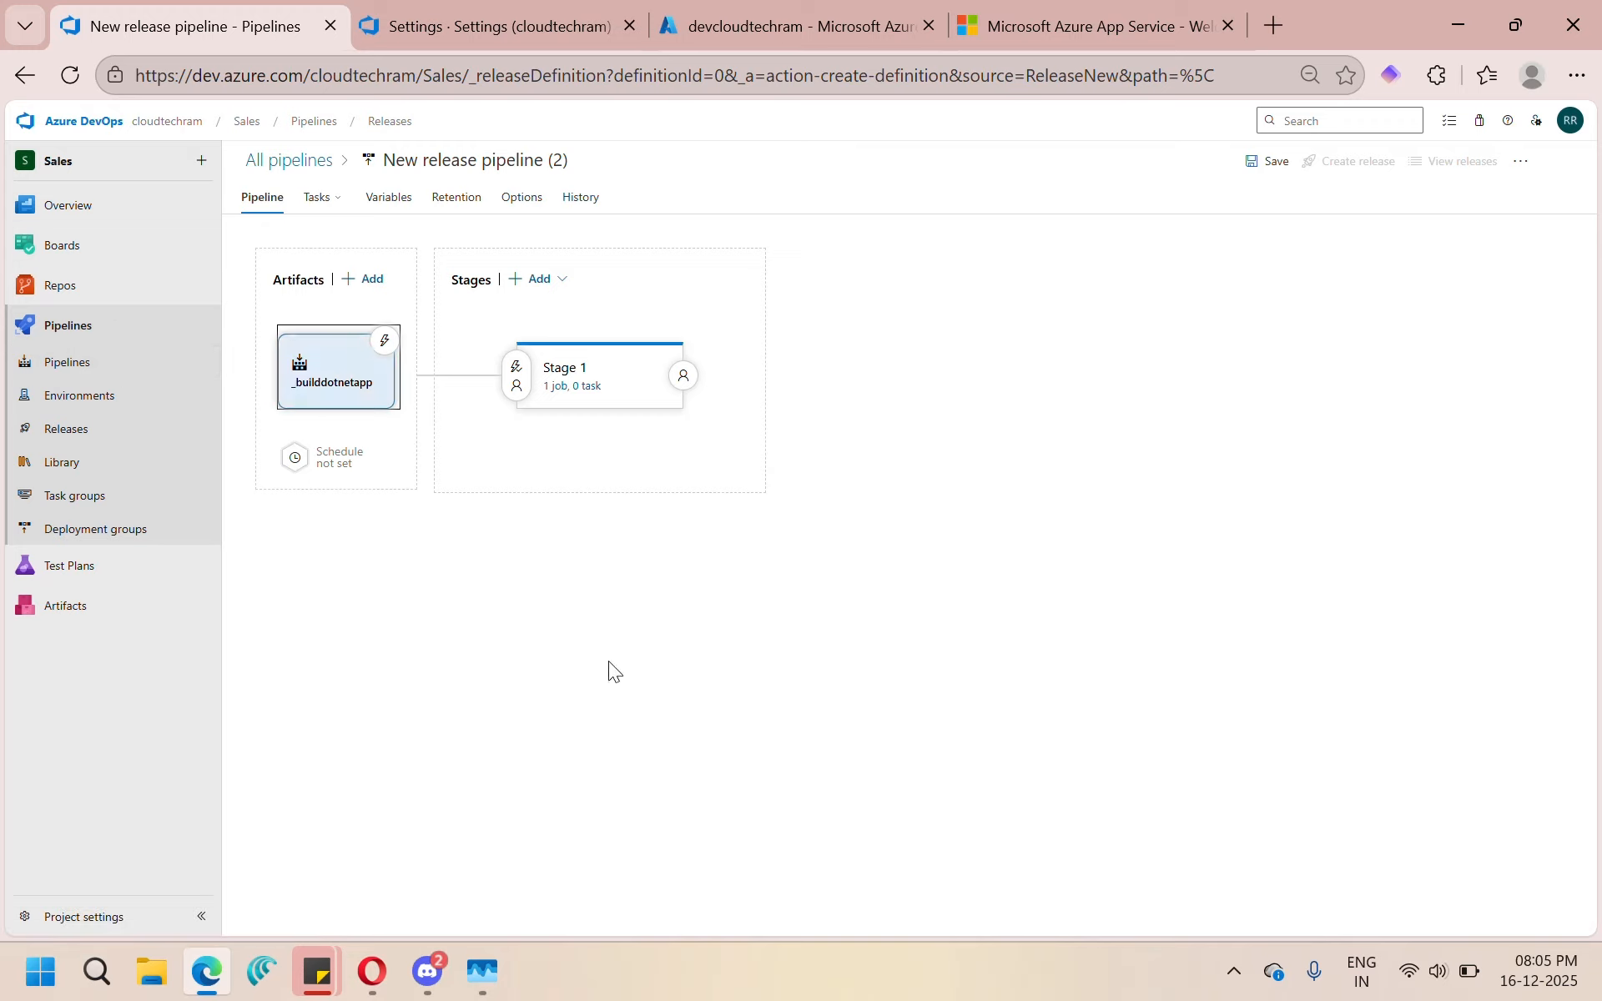
Step: Rename the release pipeline's stage as dev and close its properties
click(647, 376)
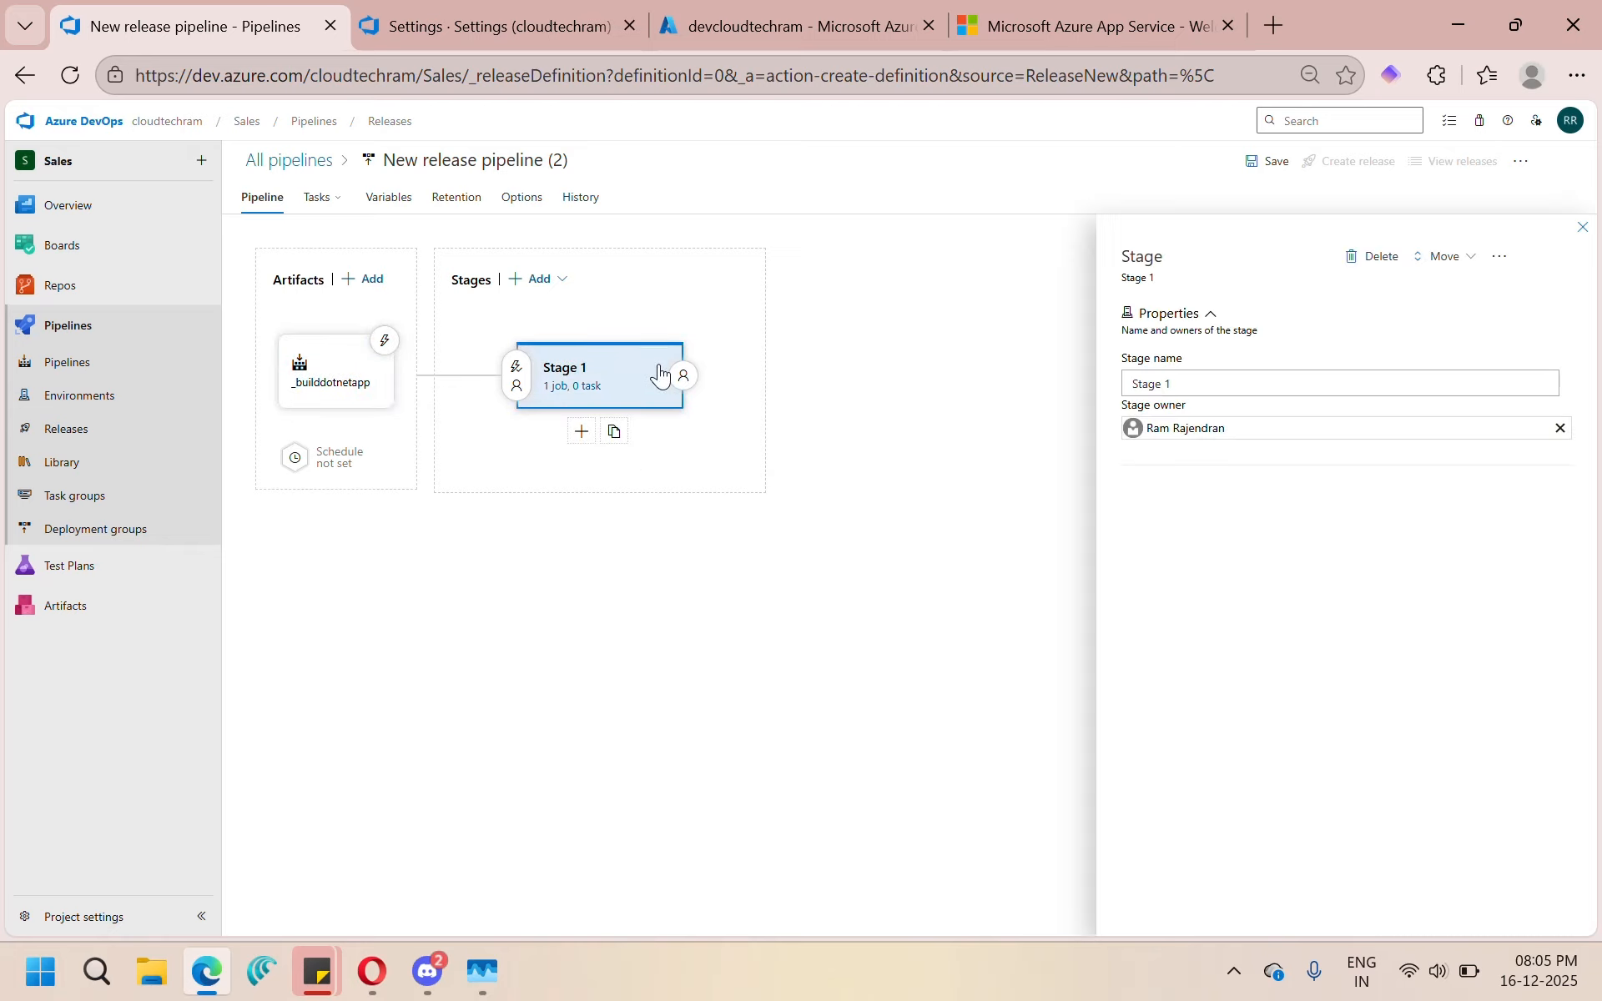
drag(1187, 383, 1105, 391)
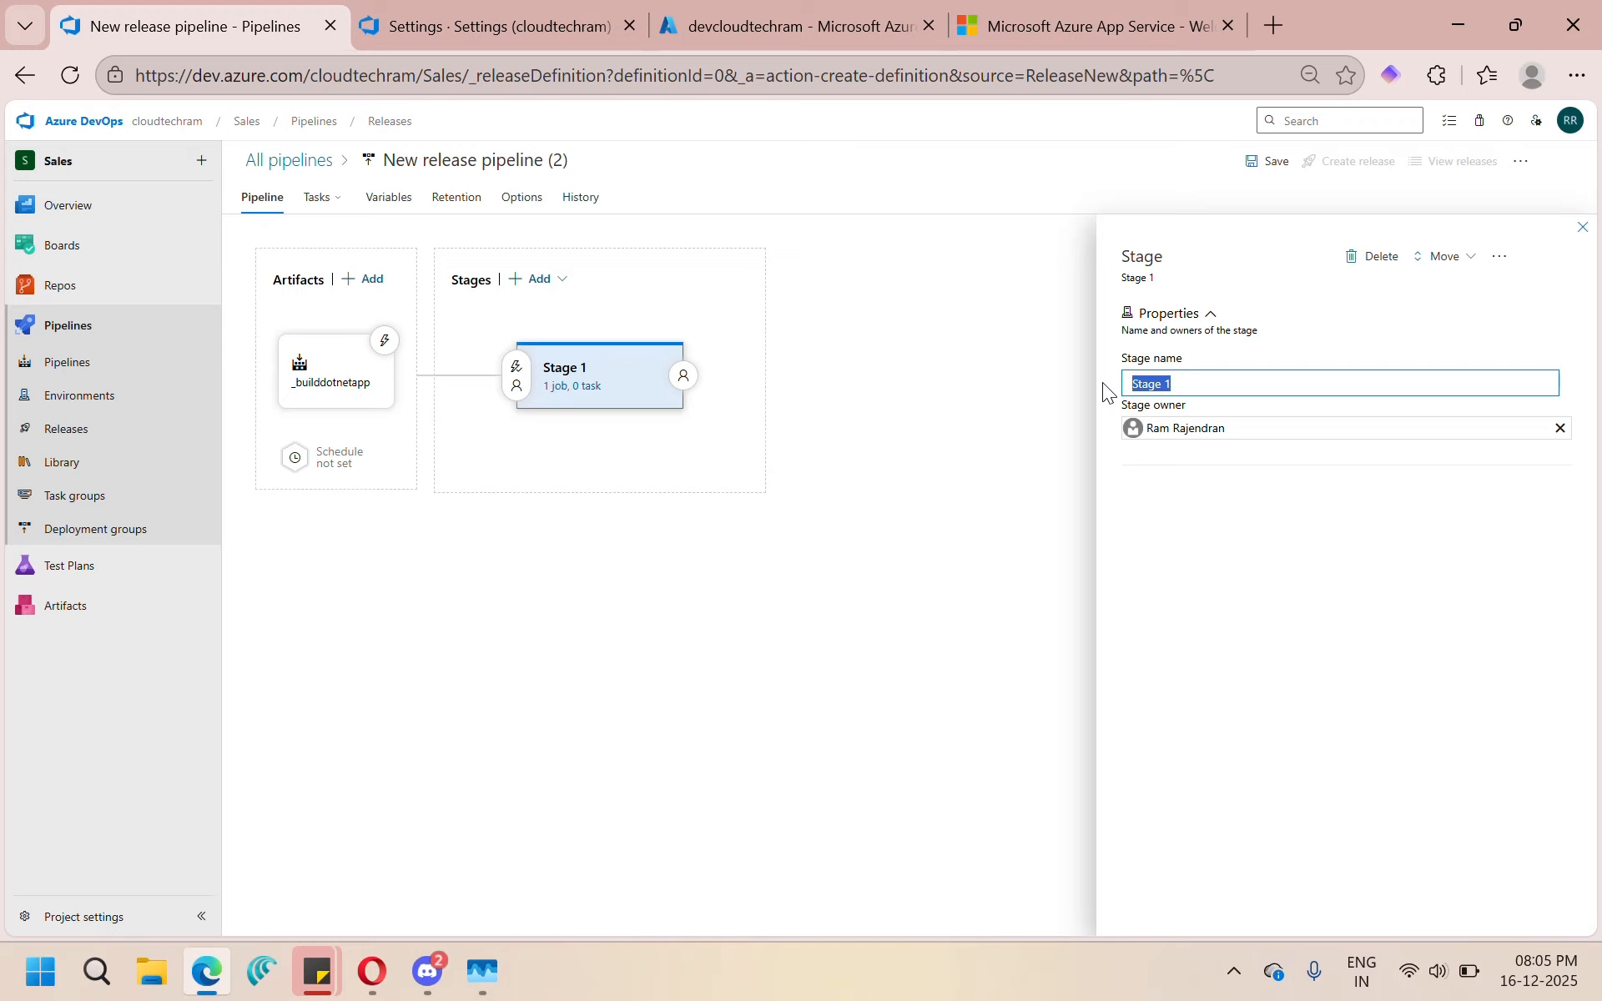
text(dev)
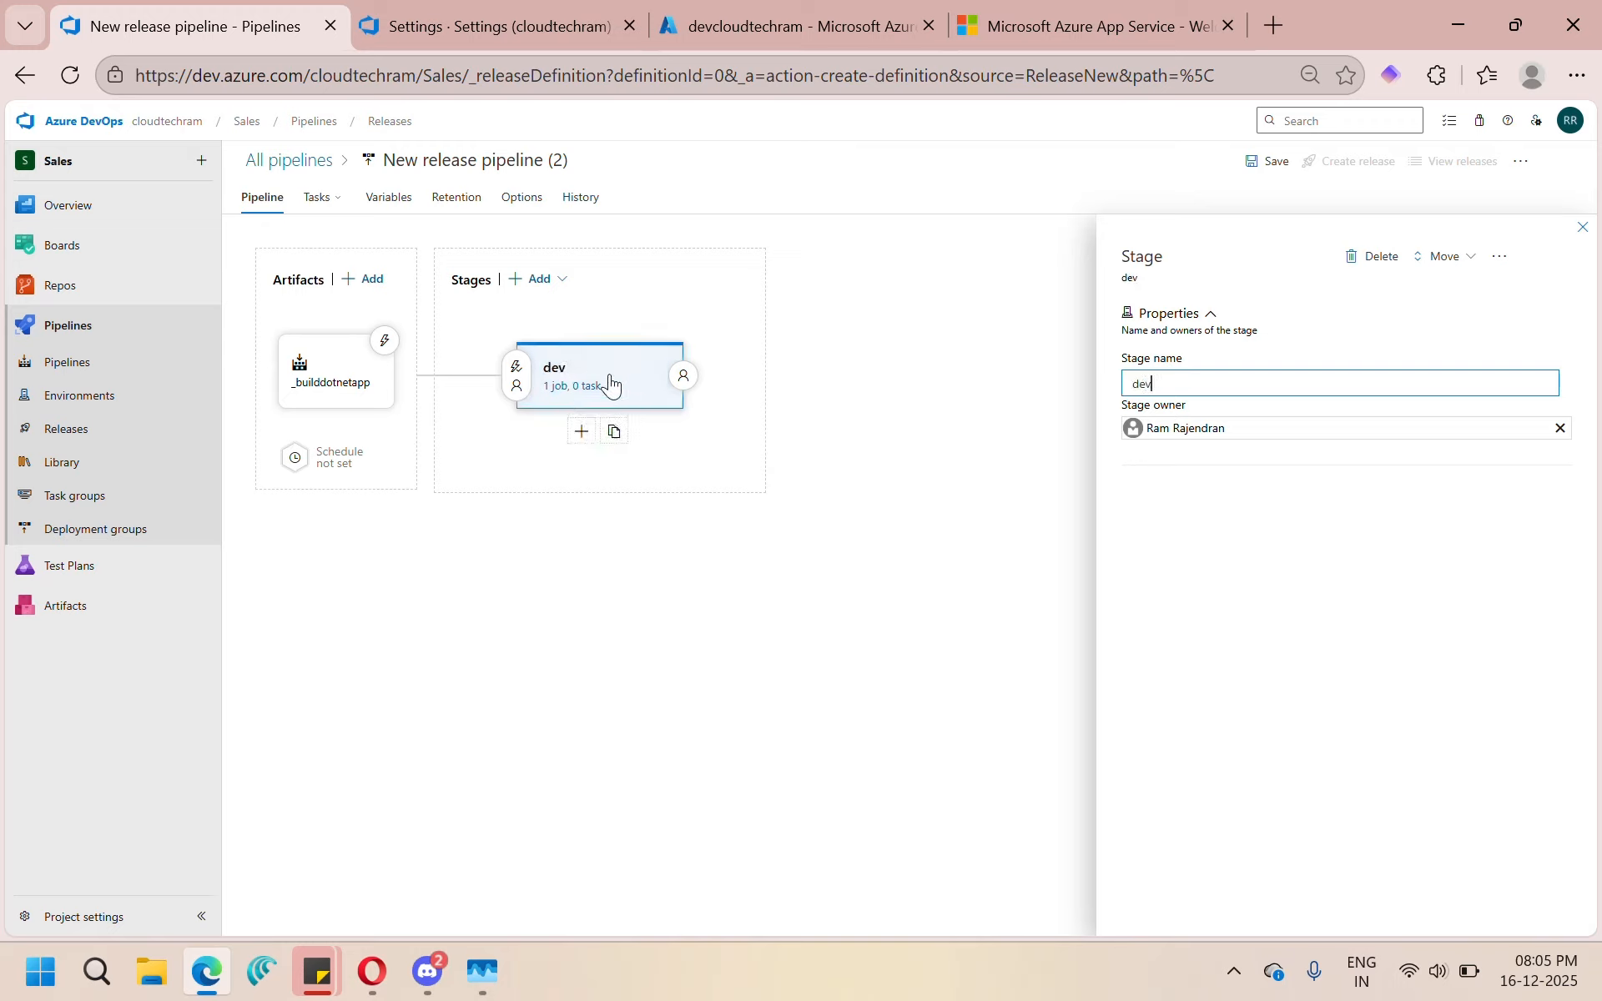
click(1583, 228)
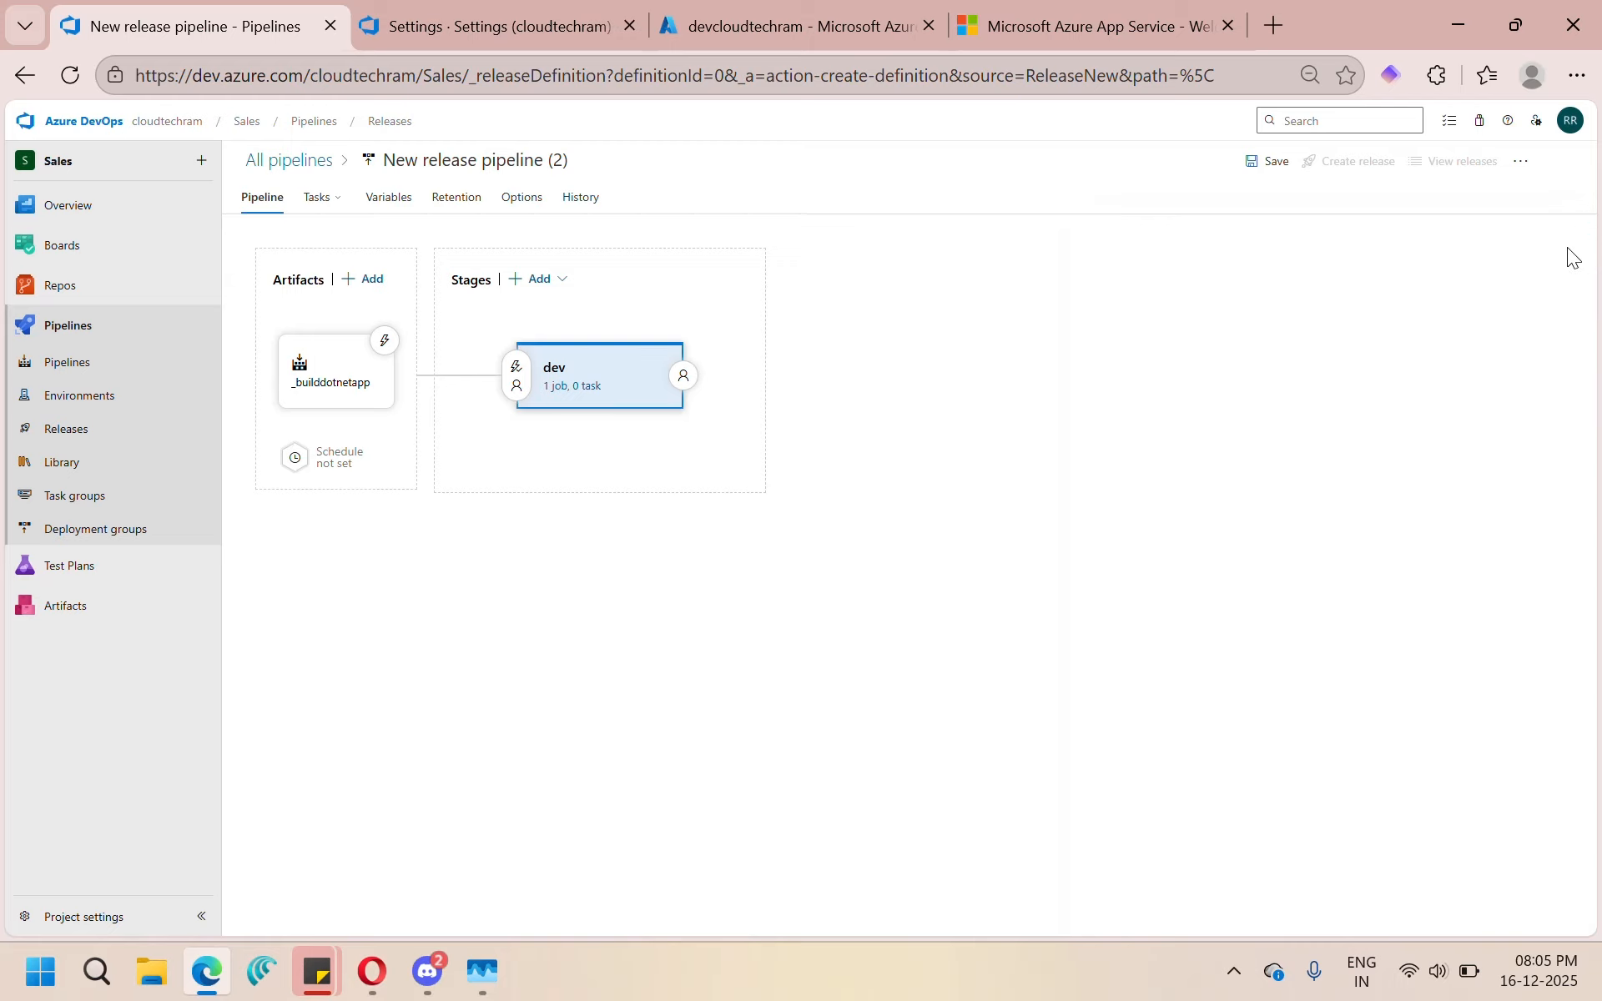
Step: Add an Azure App Service deploy task to the agent job of the dev stage
click(584, 398)
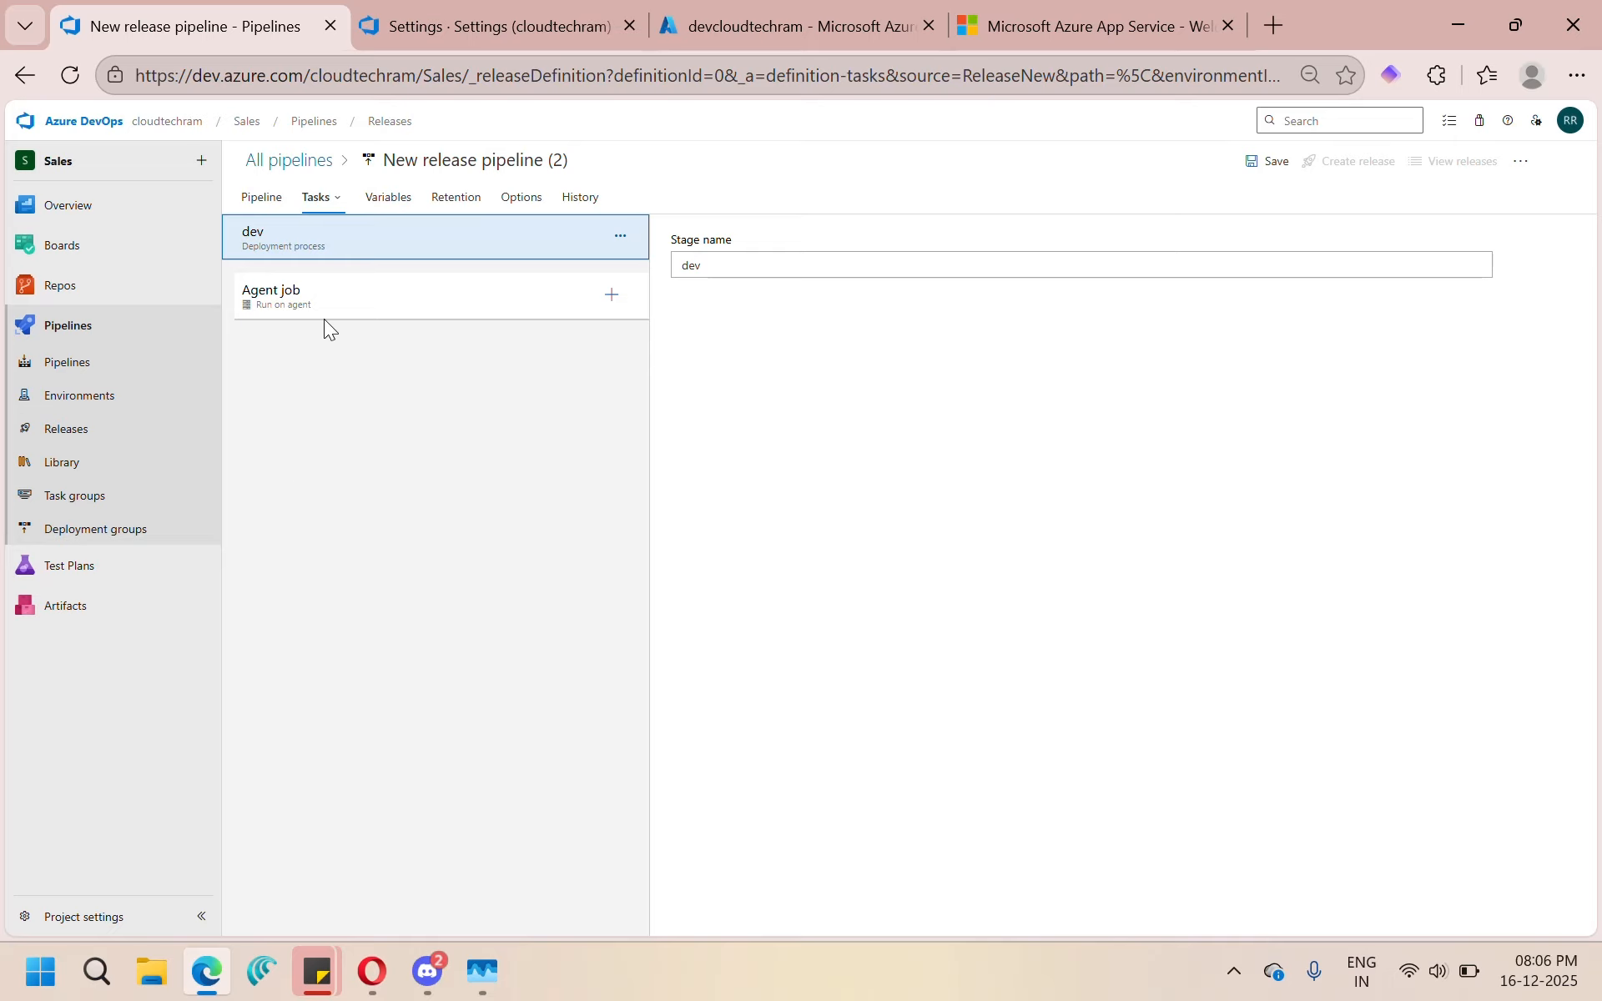
click(609, 296)
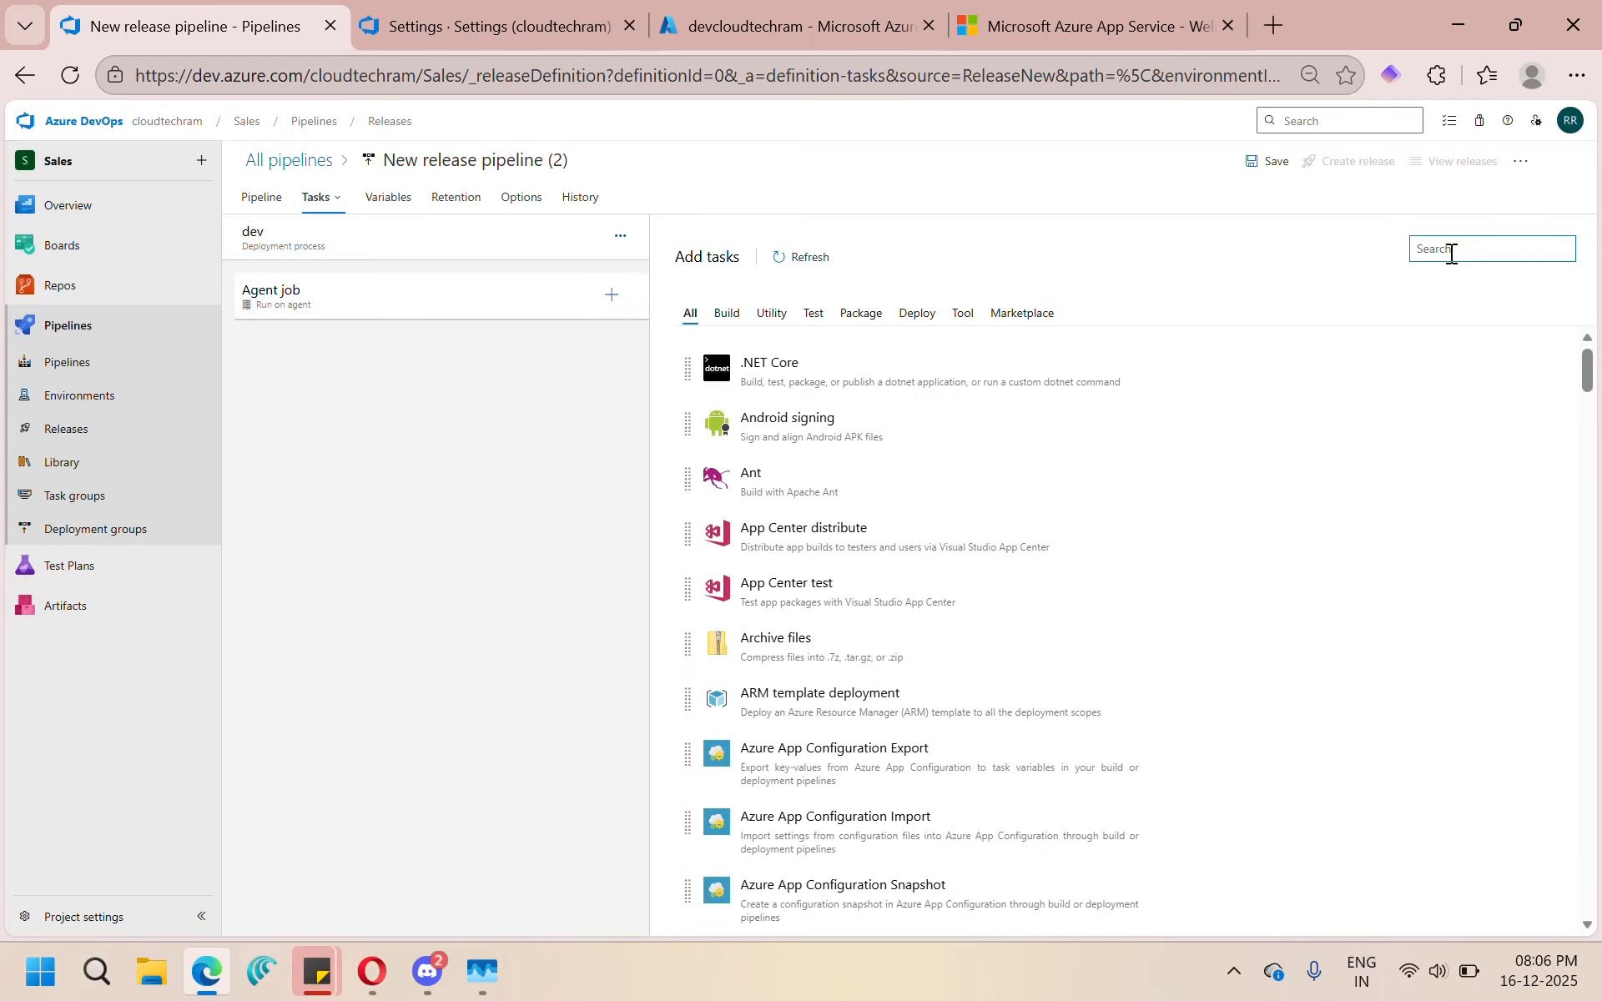
text(app ser)
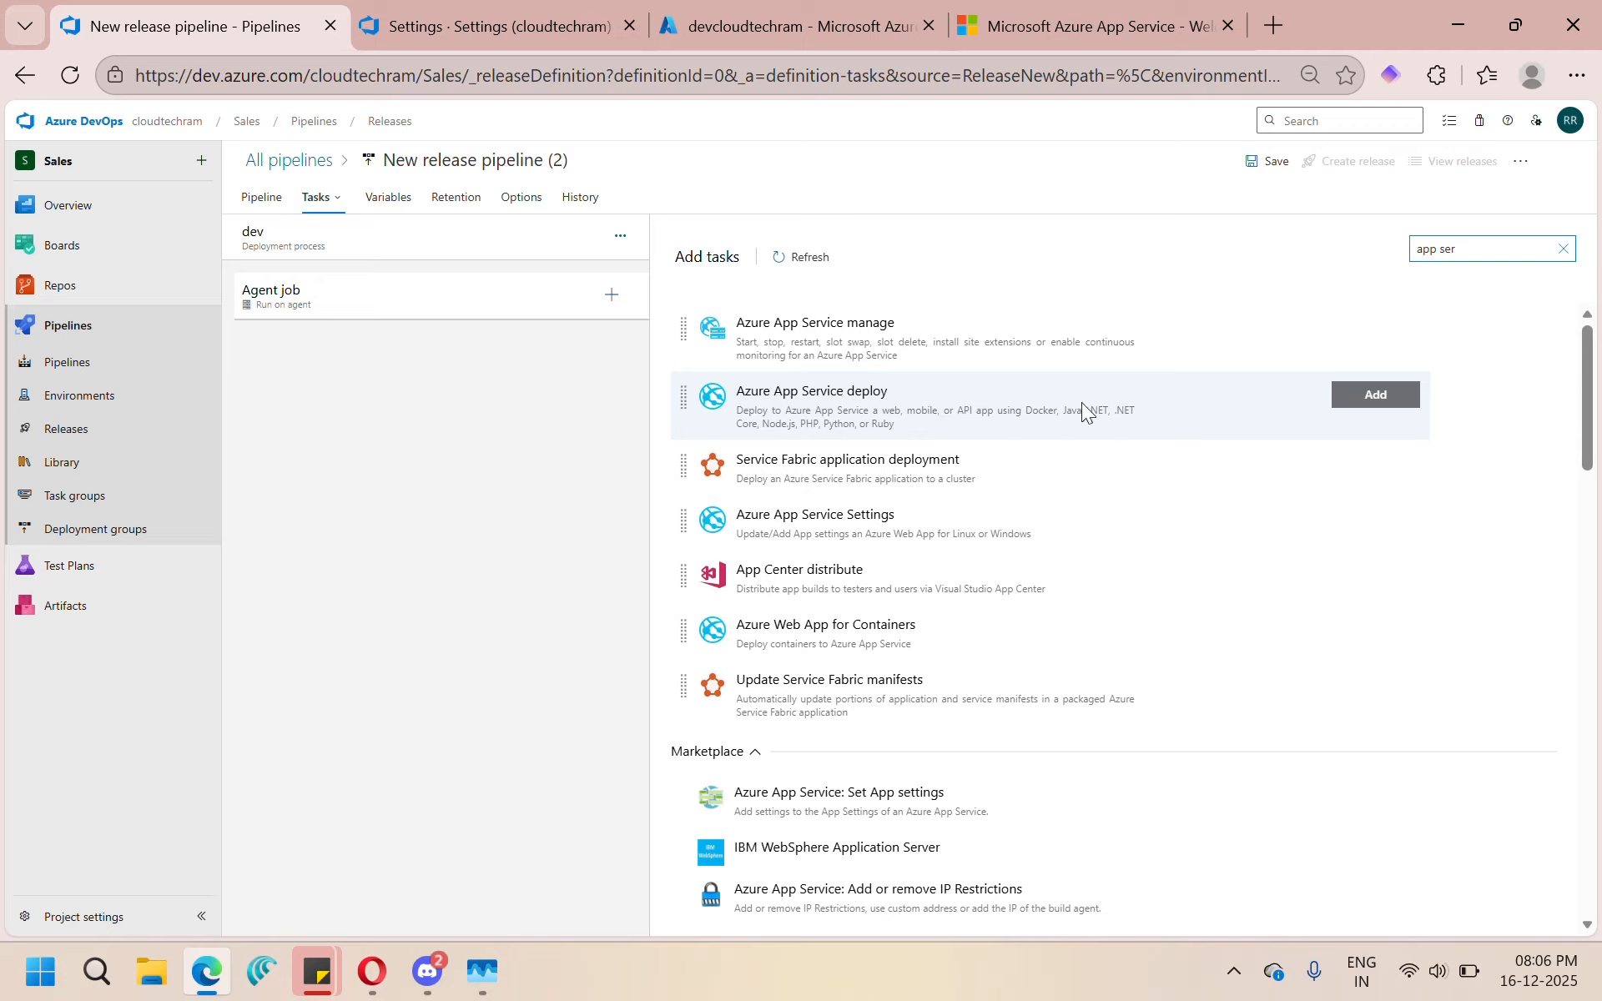
click(1374, 396)
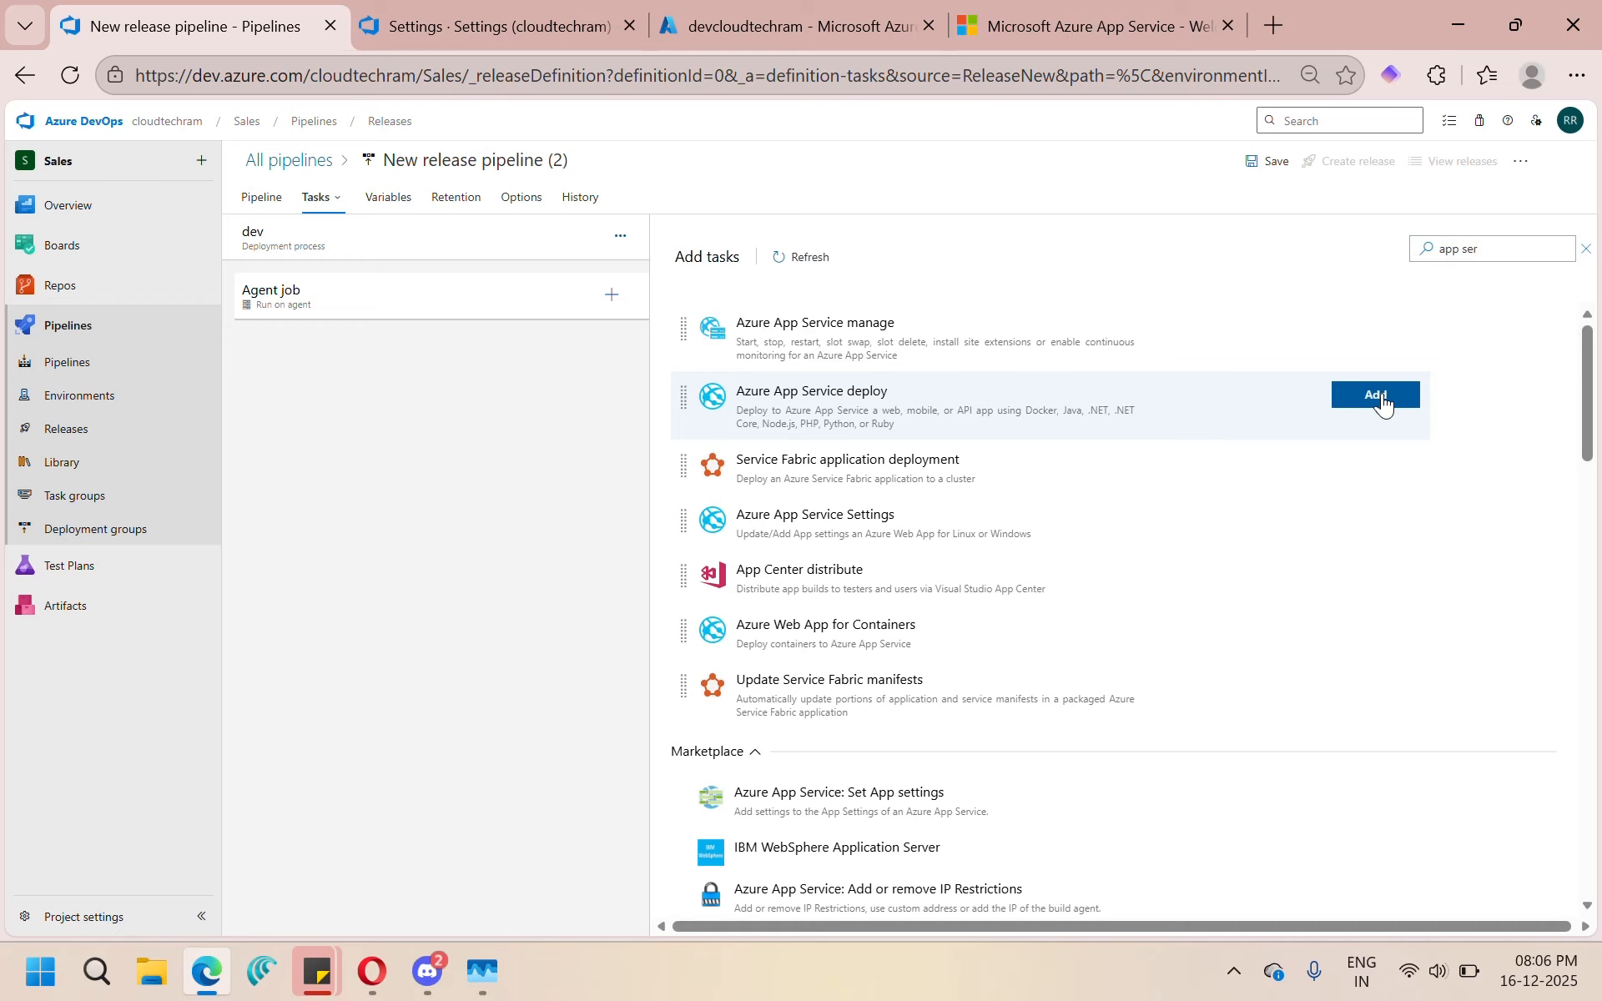
Step: Set the deploy task's Azure subscription to azure cloud auto and review the App Service type options, keeping Web App on Windows
click(461, 354)
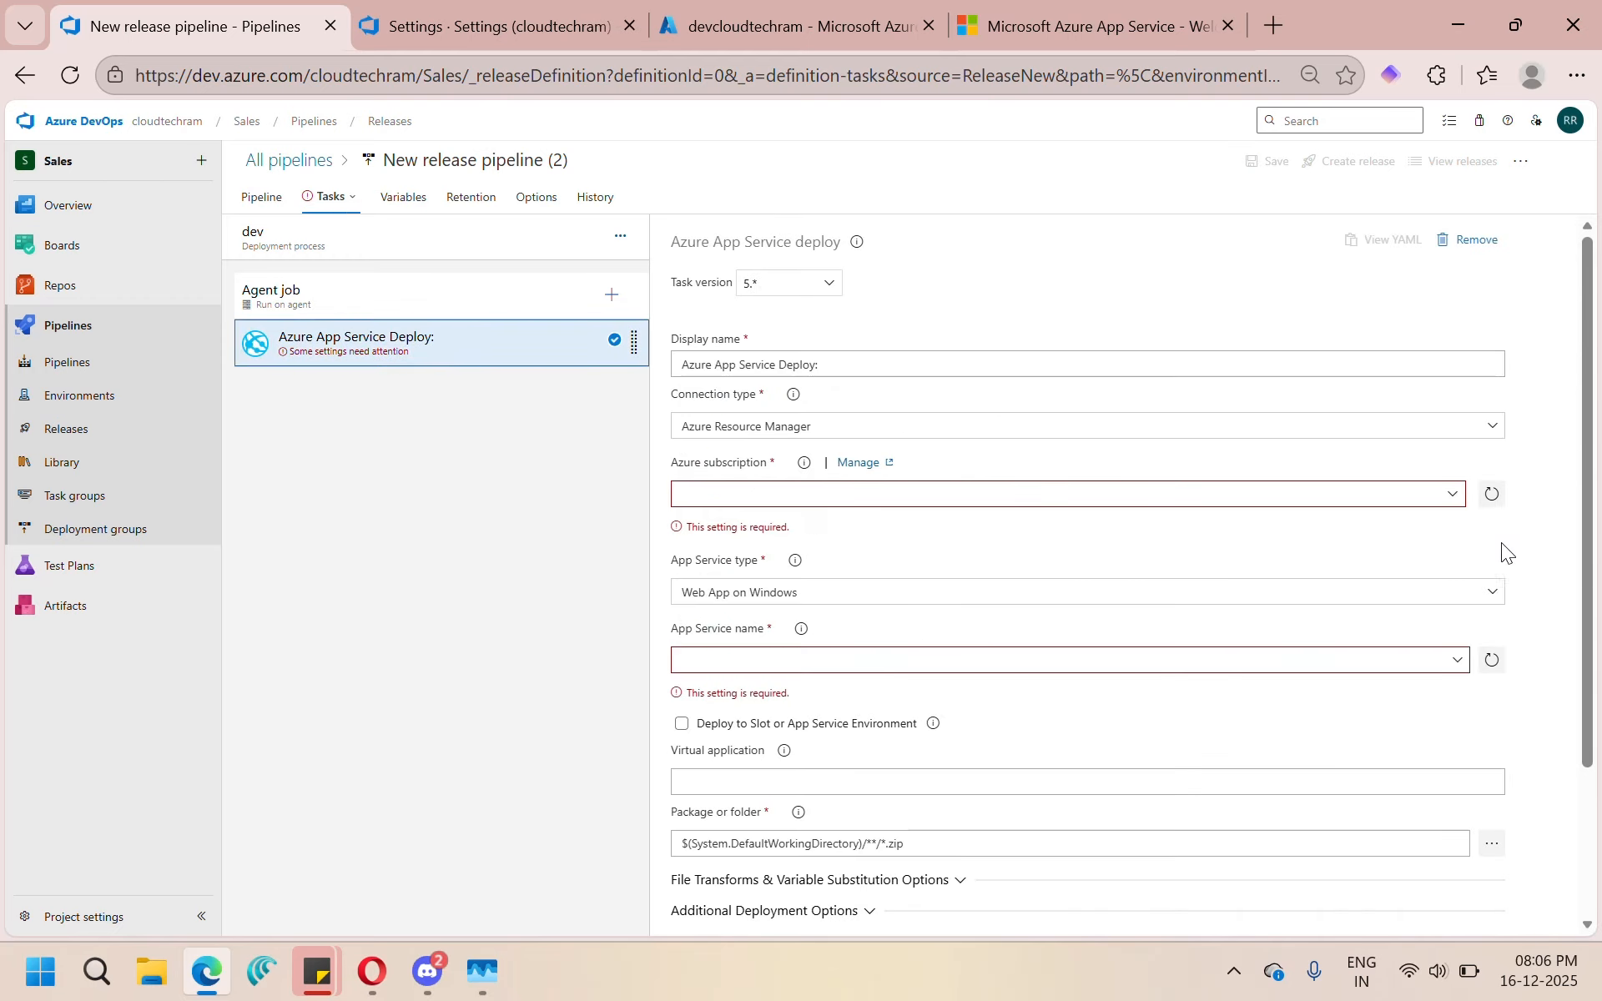
click(1452, 499)
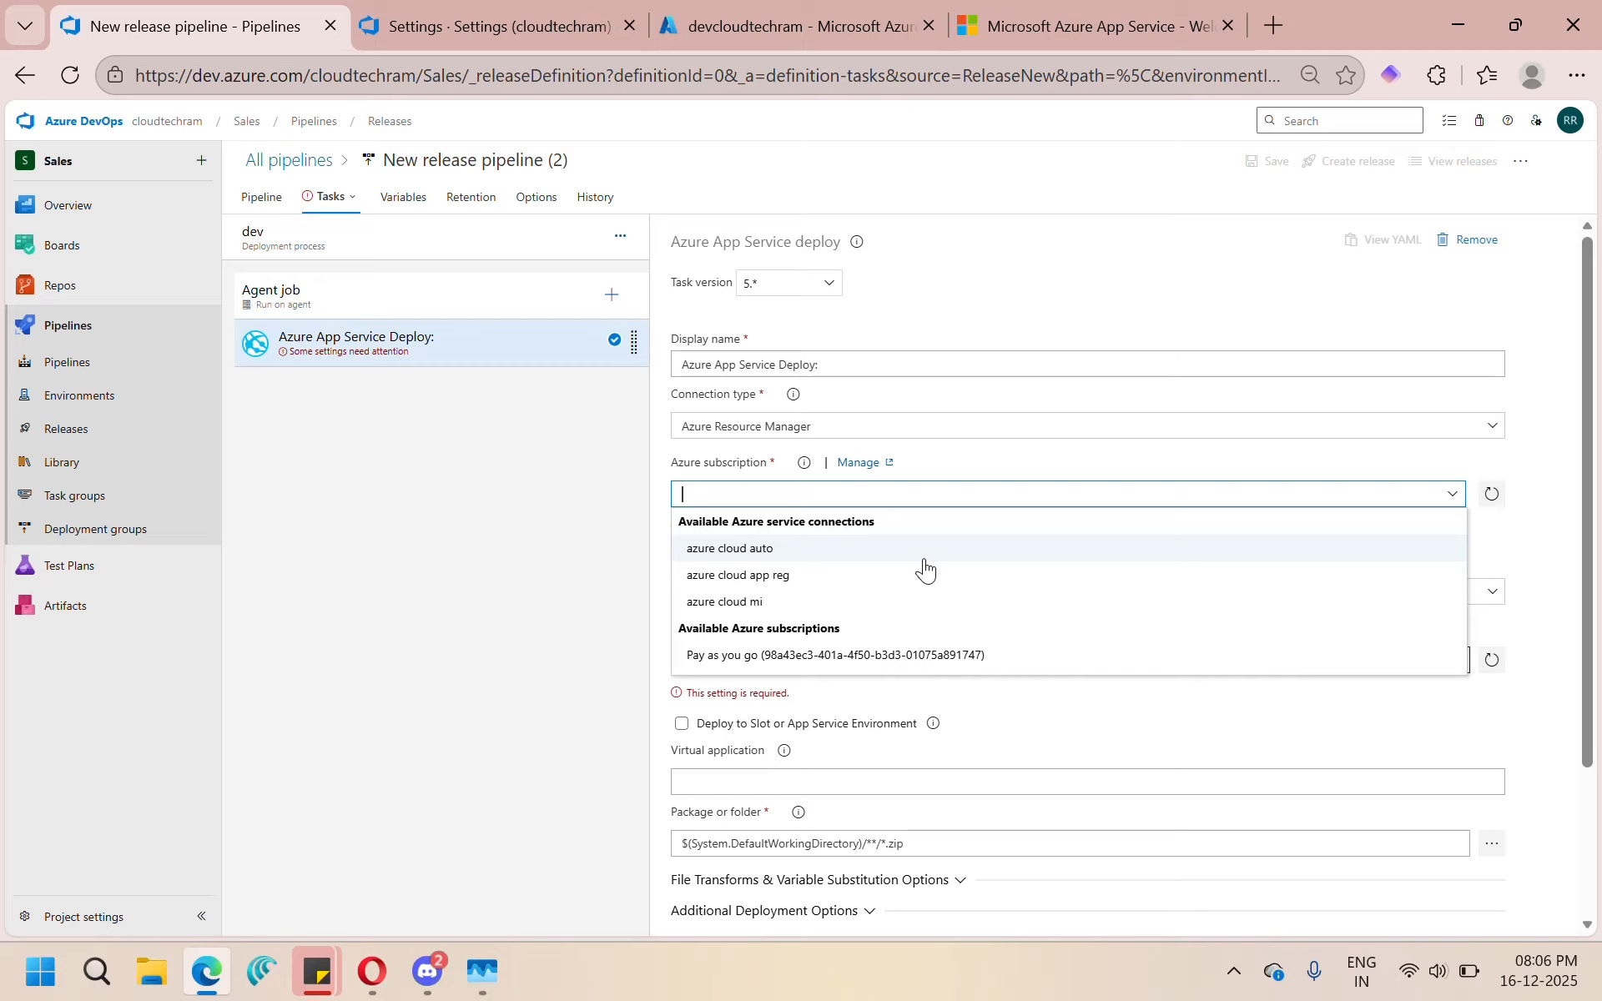
click(791, 552)
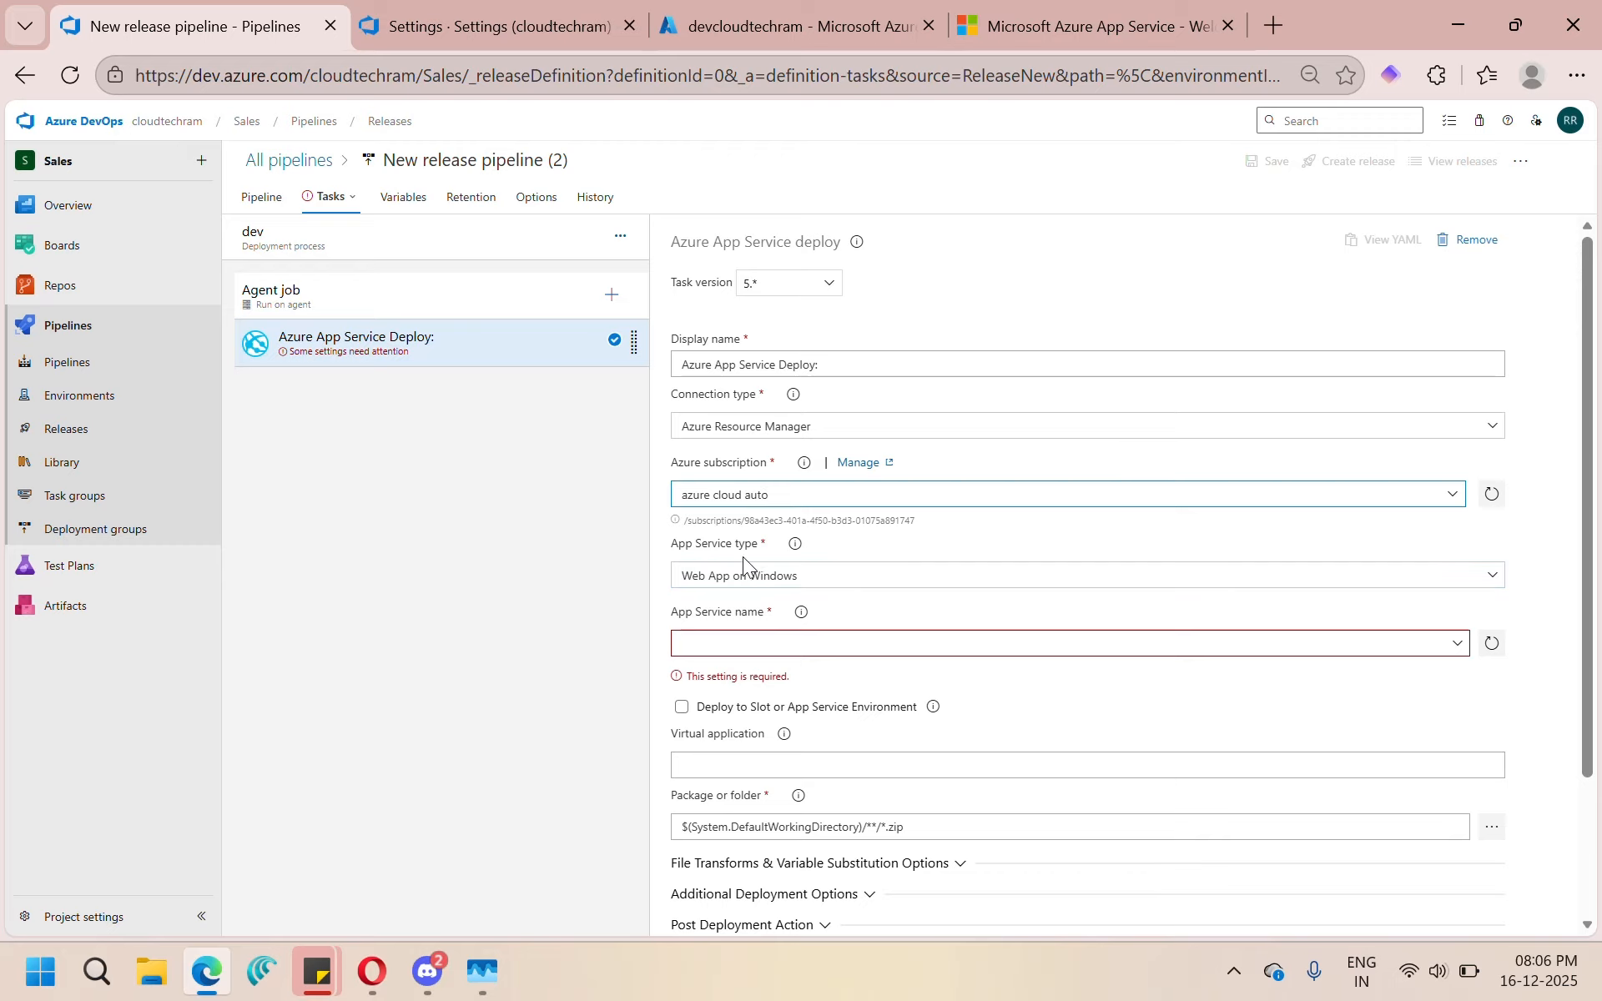
click(808, 578)
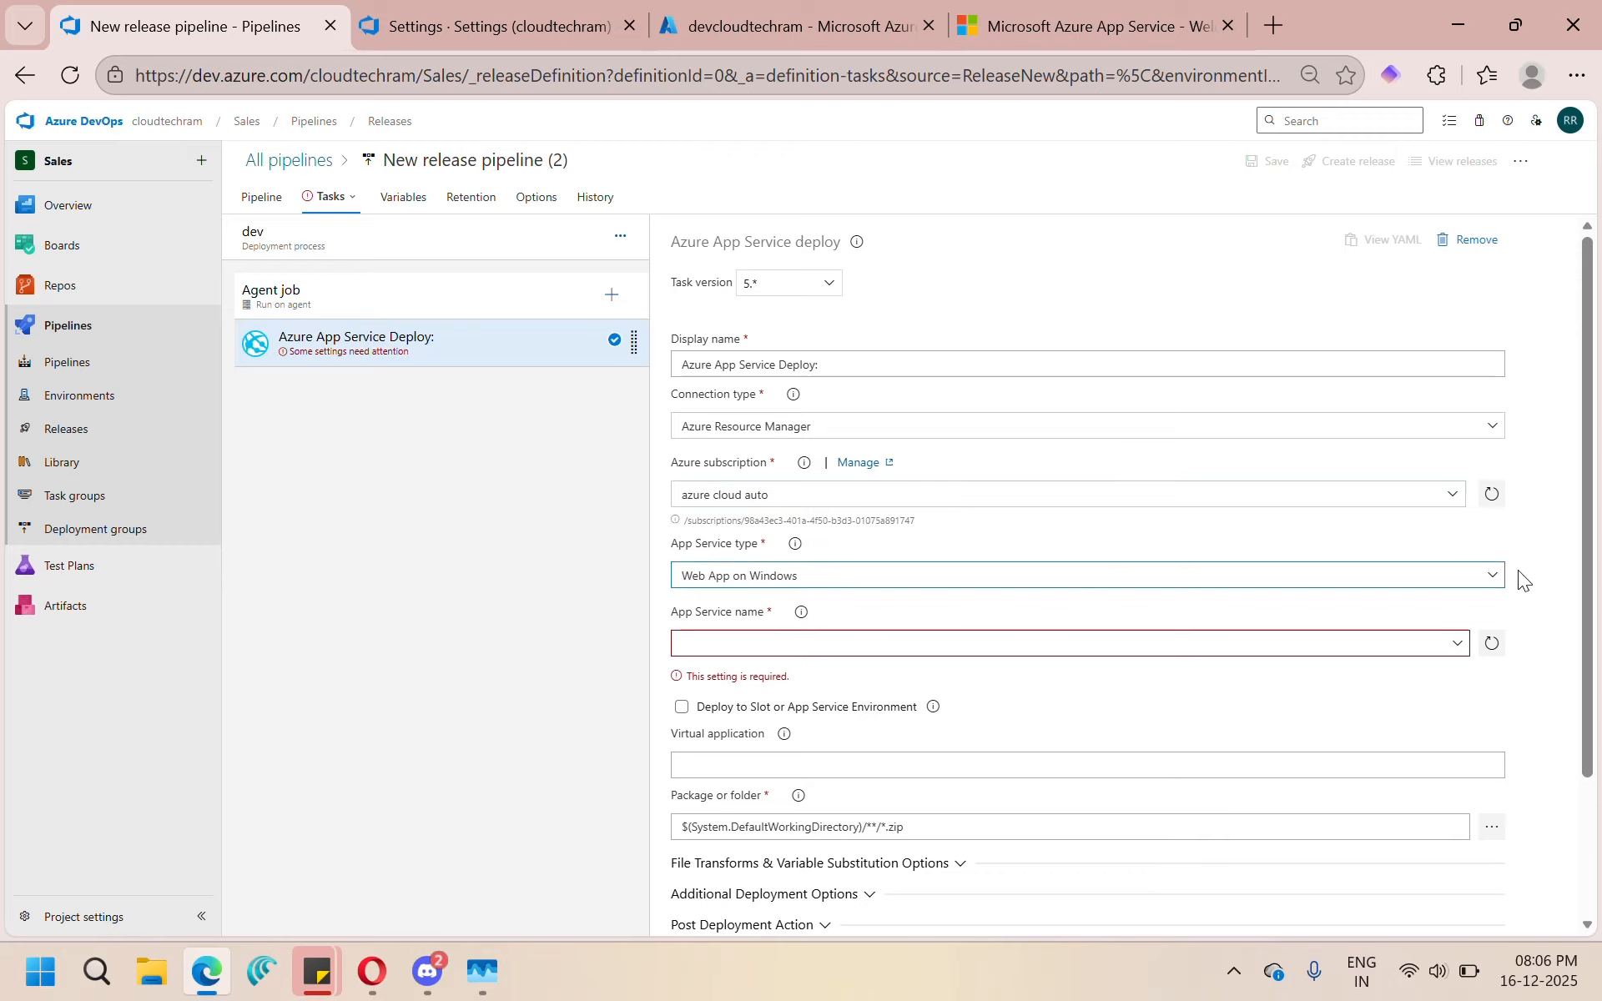
click(1492, 575)
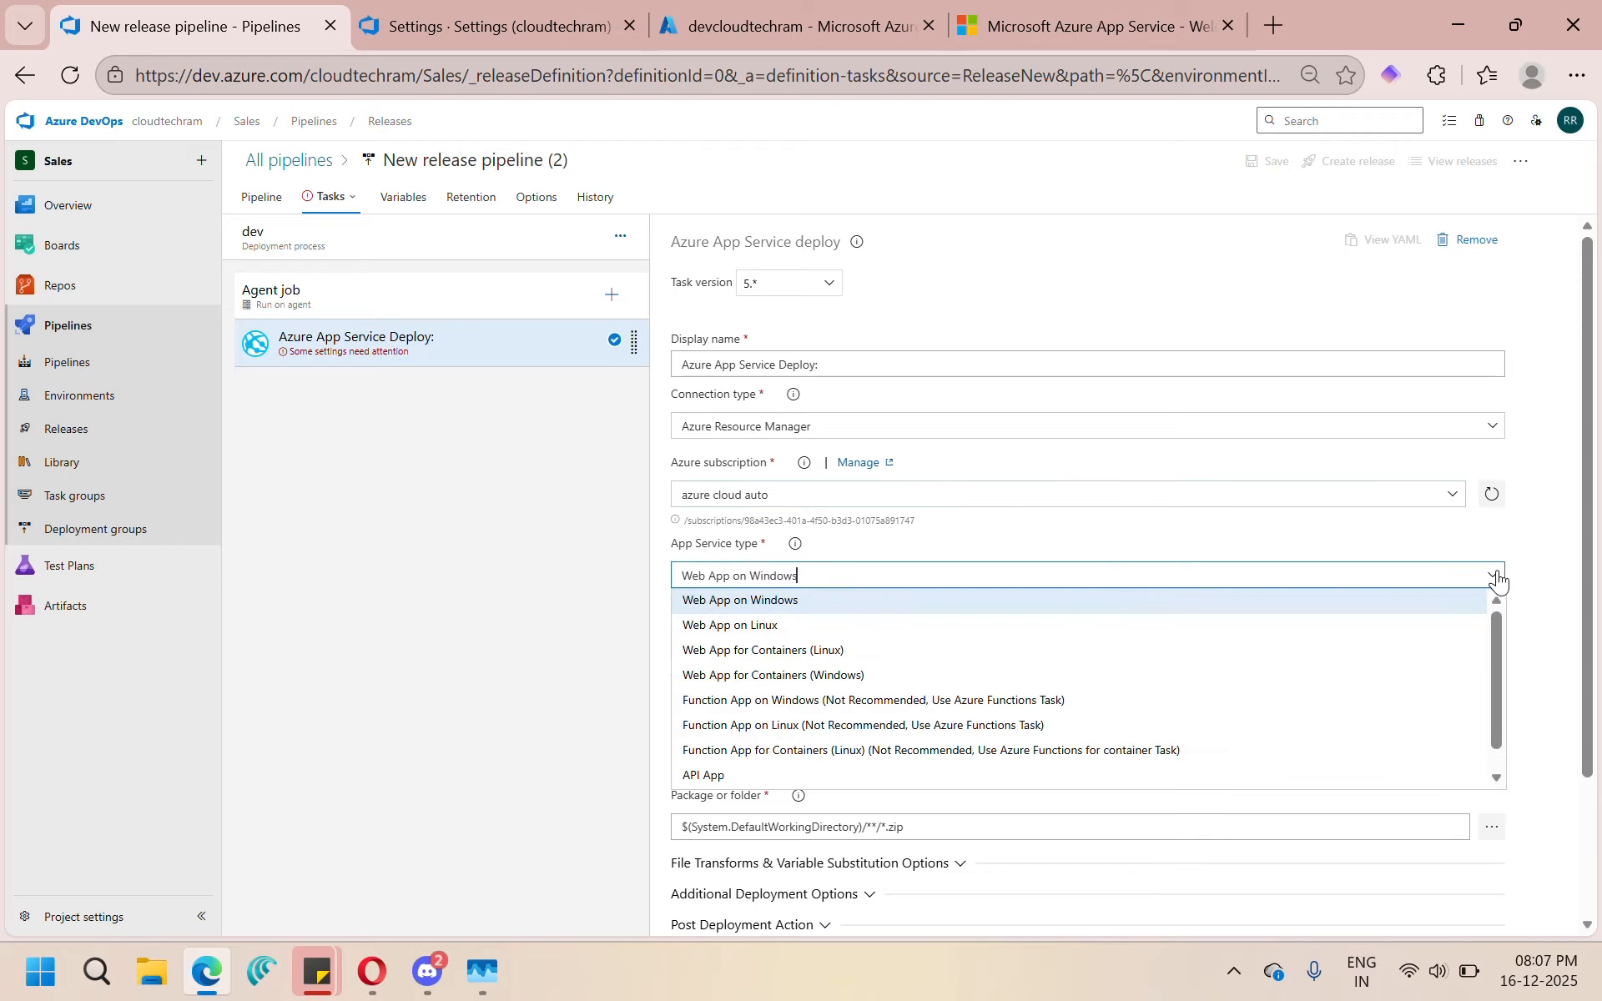
click(1529, 518)
Step: Switch to the Azure portal, check the devcloudtechram web app's operating system, and return to the release pipeline in Azure DevOps
click(768, 33)
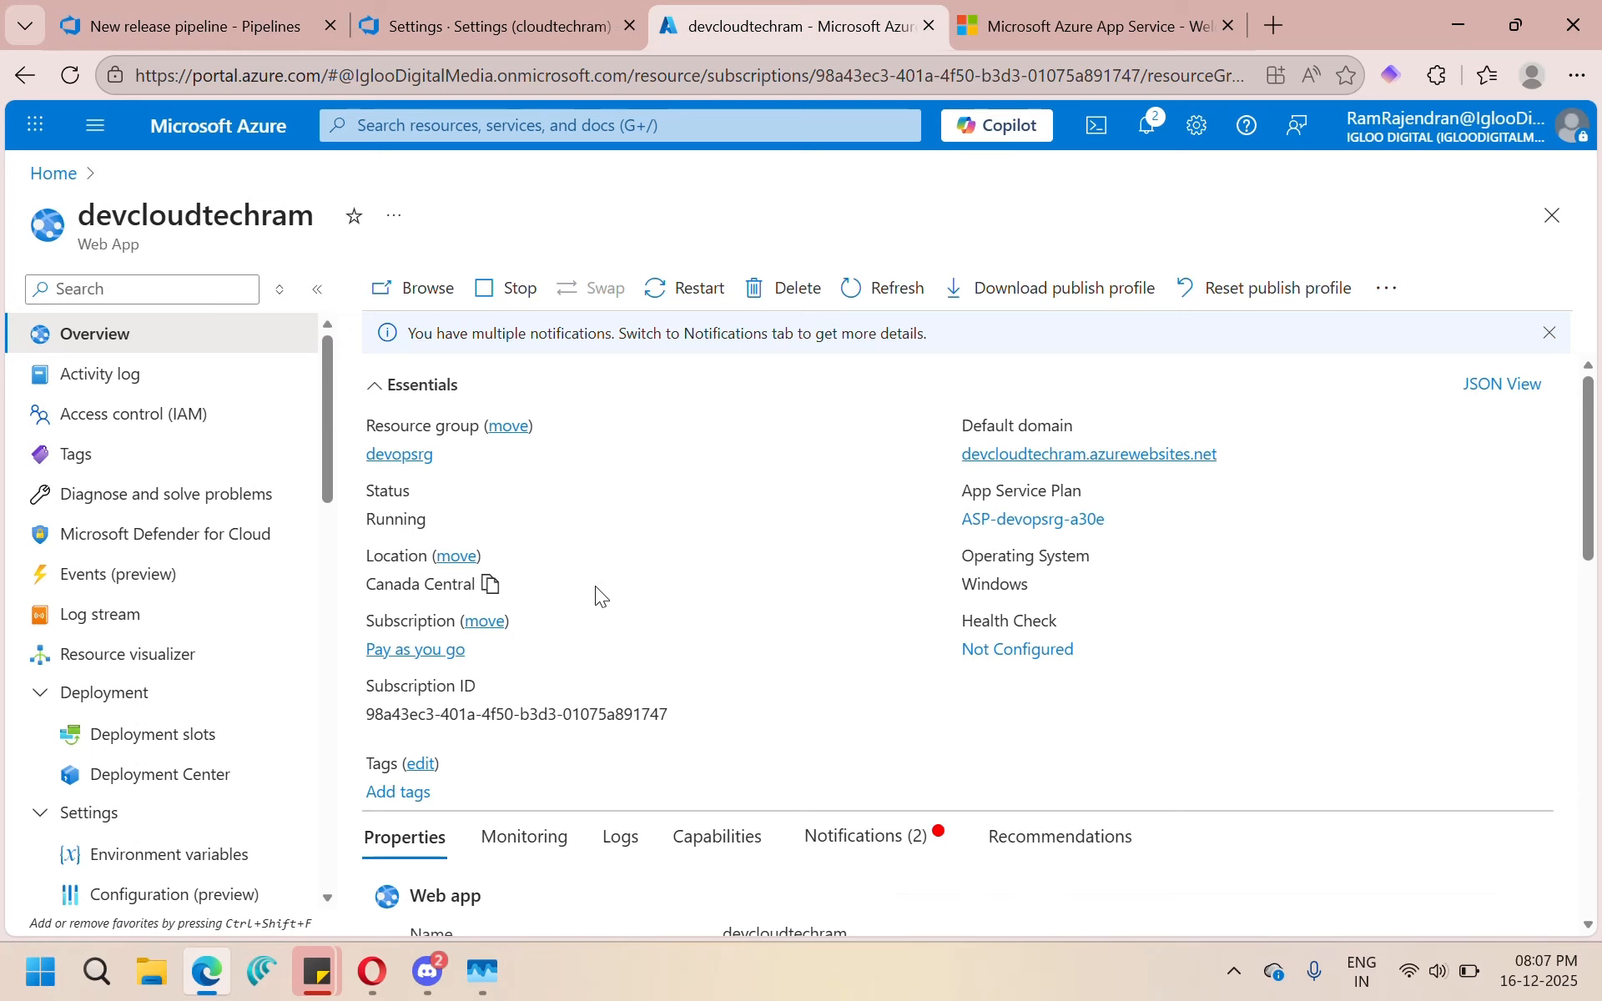
triple_click(960, 584)
double_click(1005, 584)
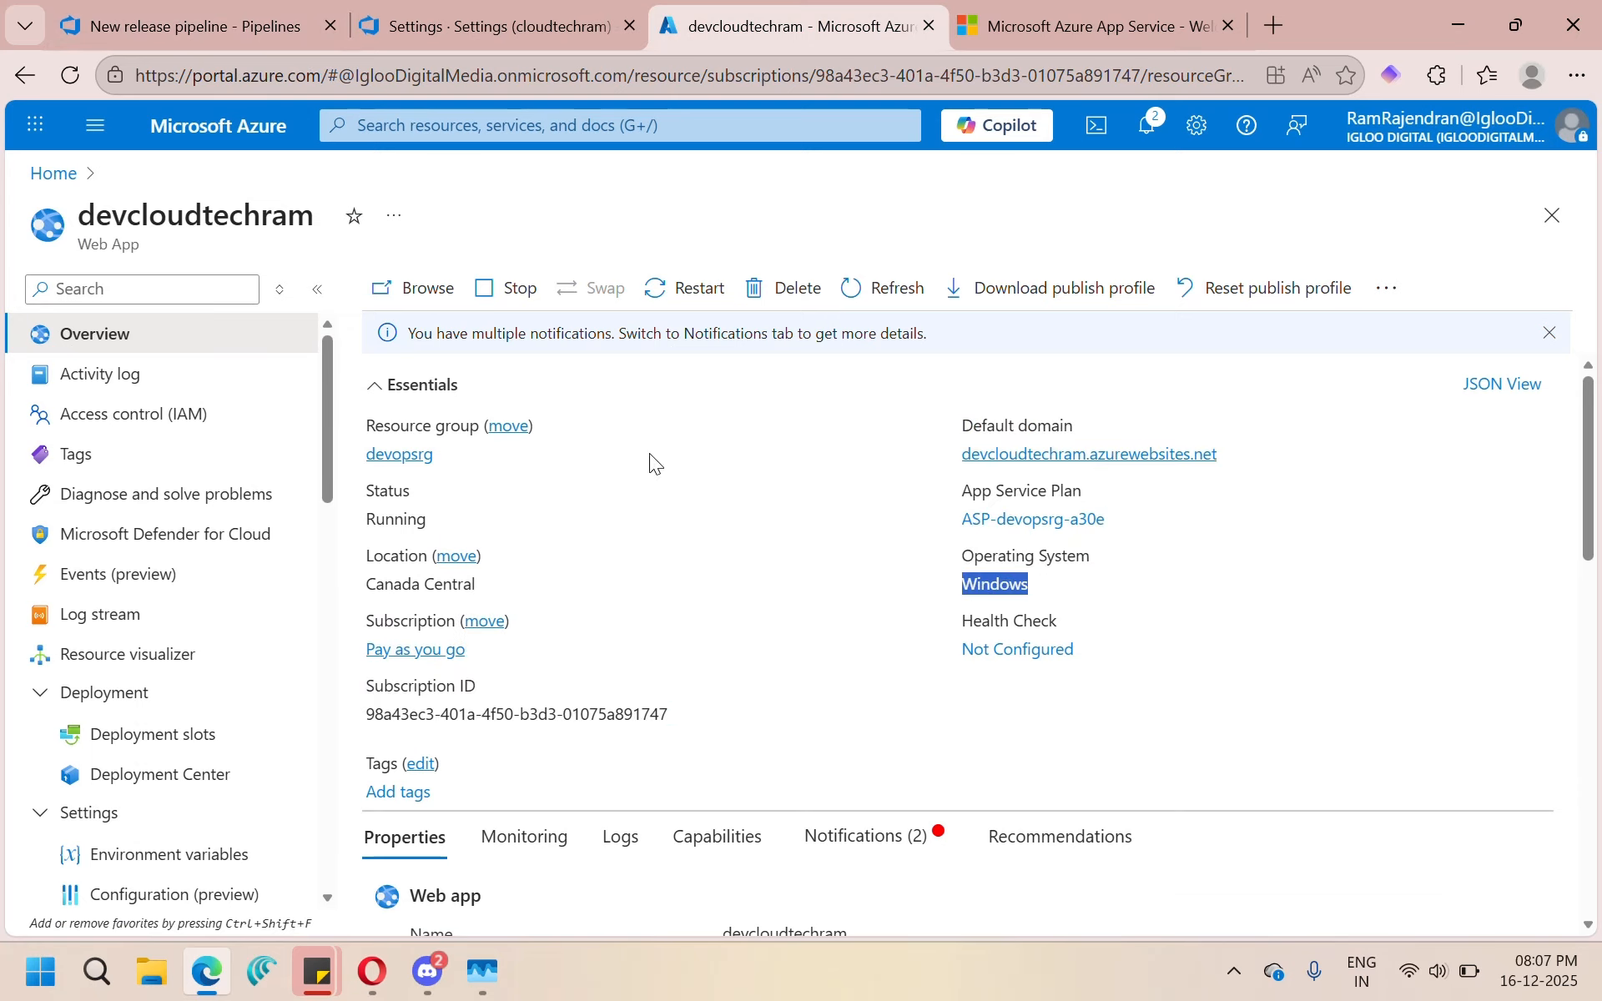
click(156, 24)
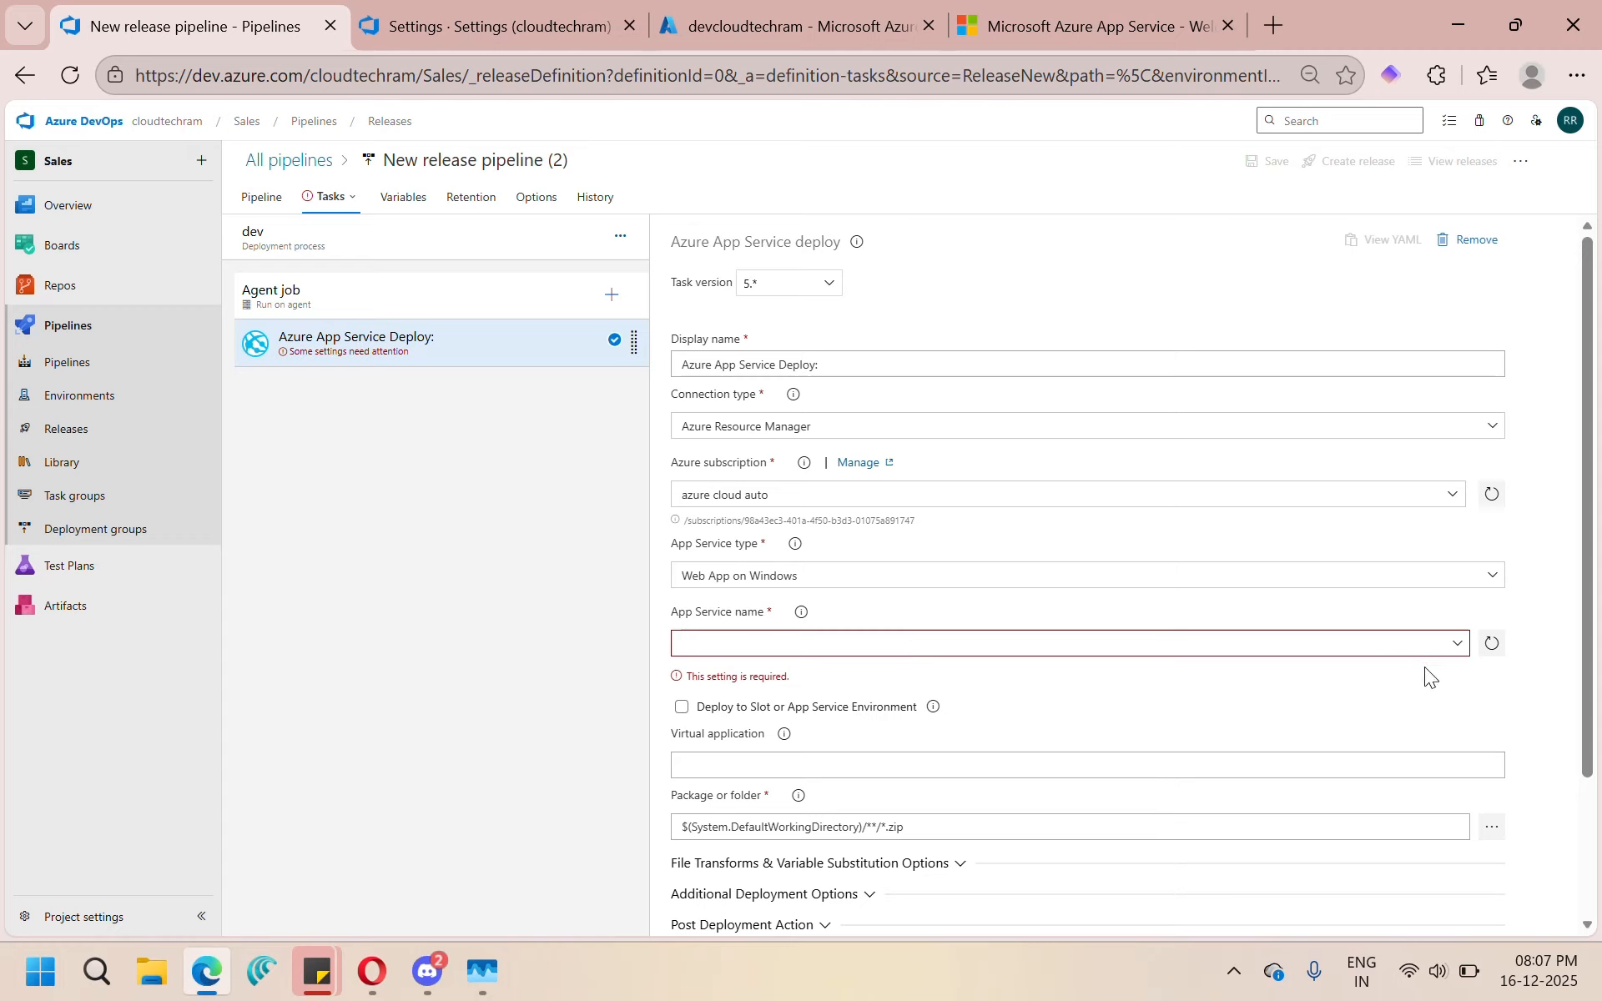
Step: Set the deploy task's App Service name to devcloudtechram, check its package path, and return to the release pipeline's stage diagram
click(1458, 646)
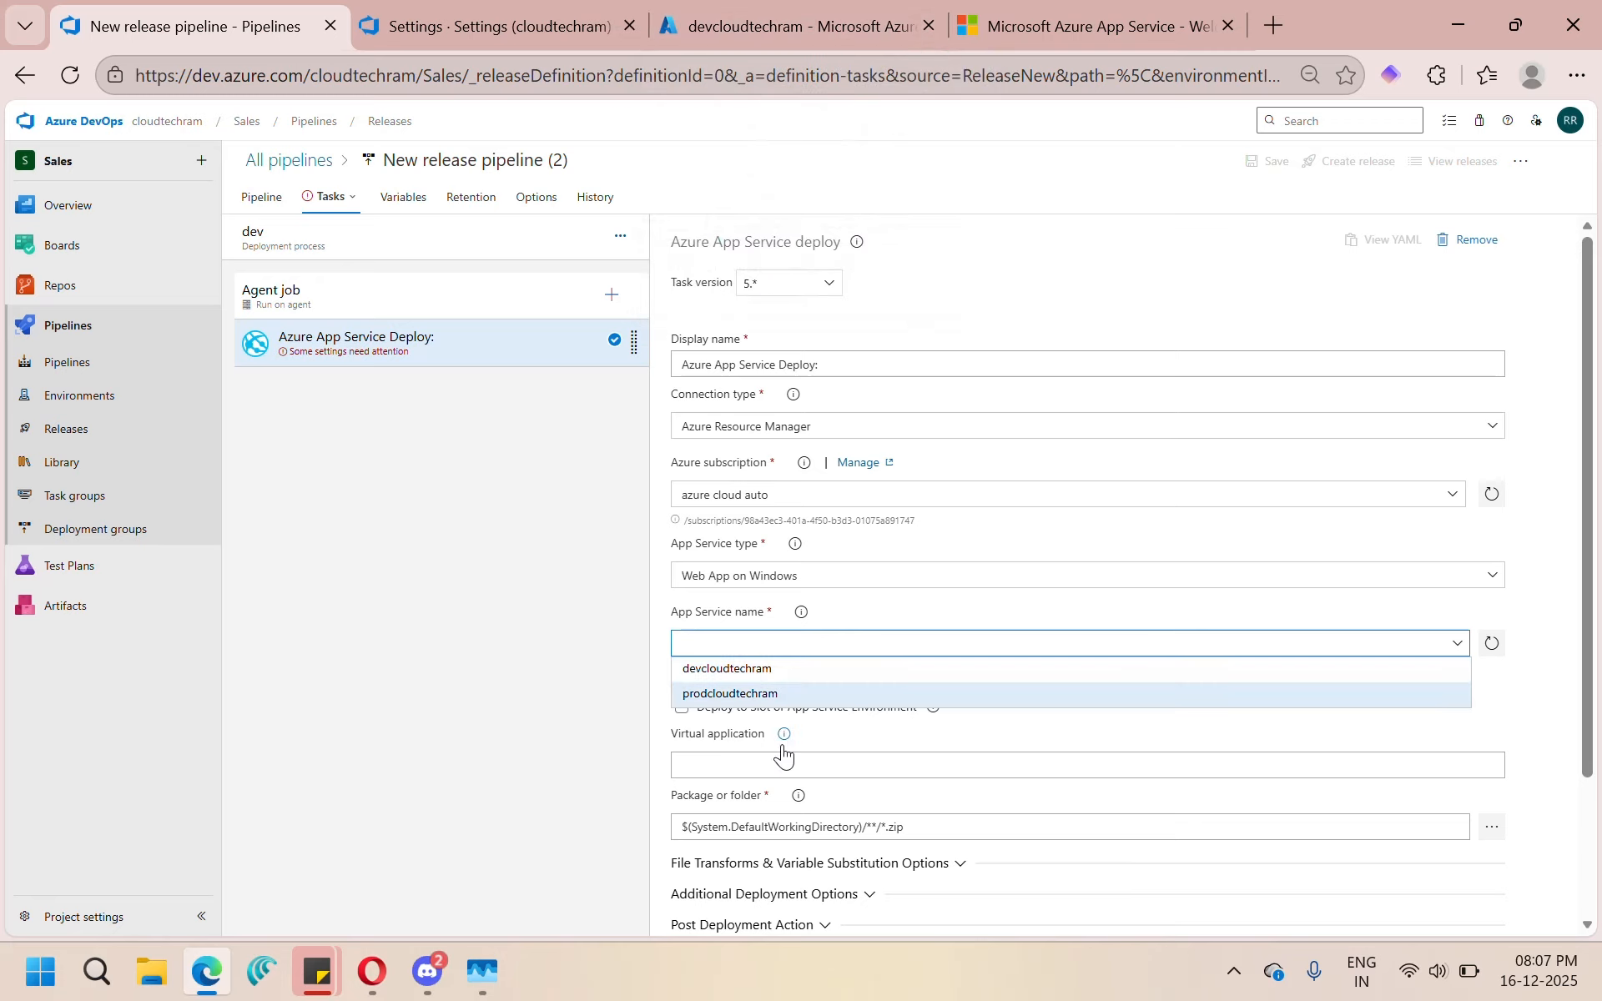
click(769, 669)
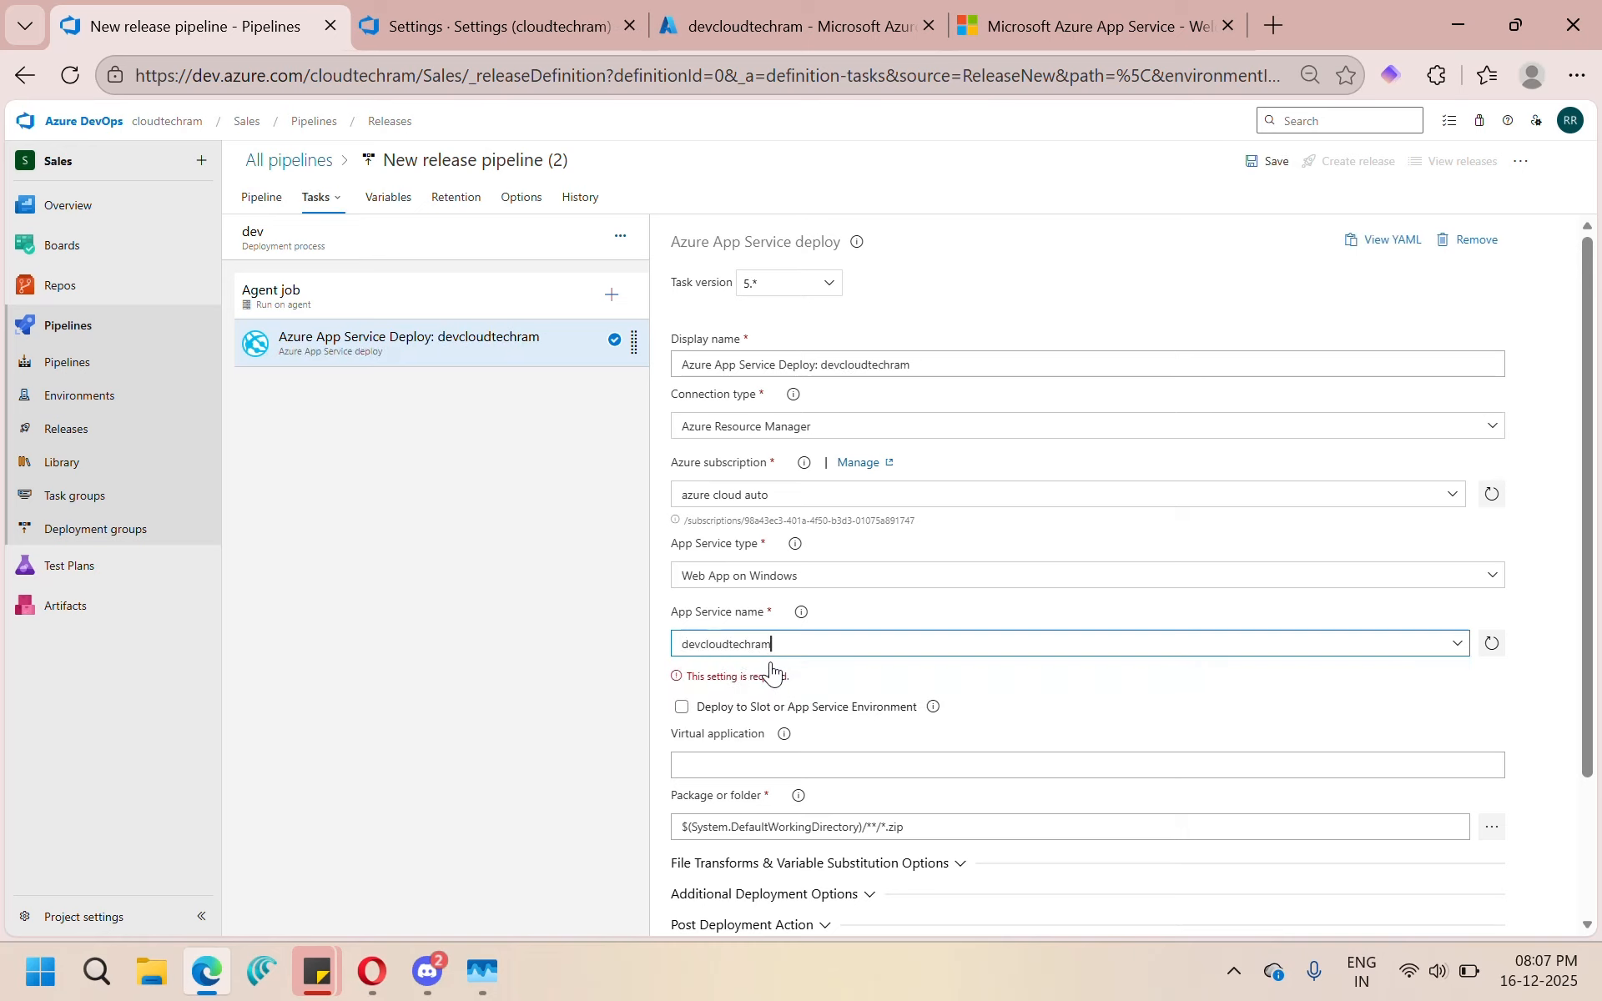
scroll(842, 719, down, 2)
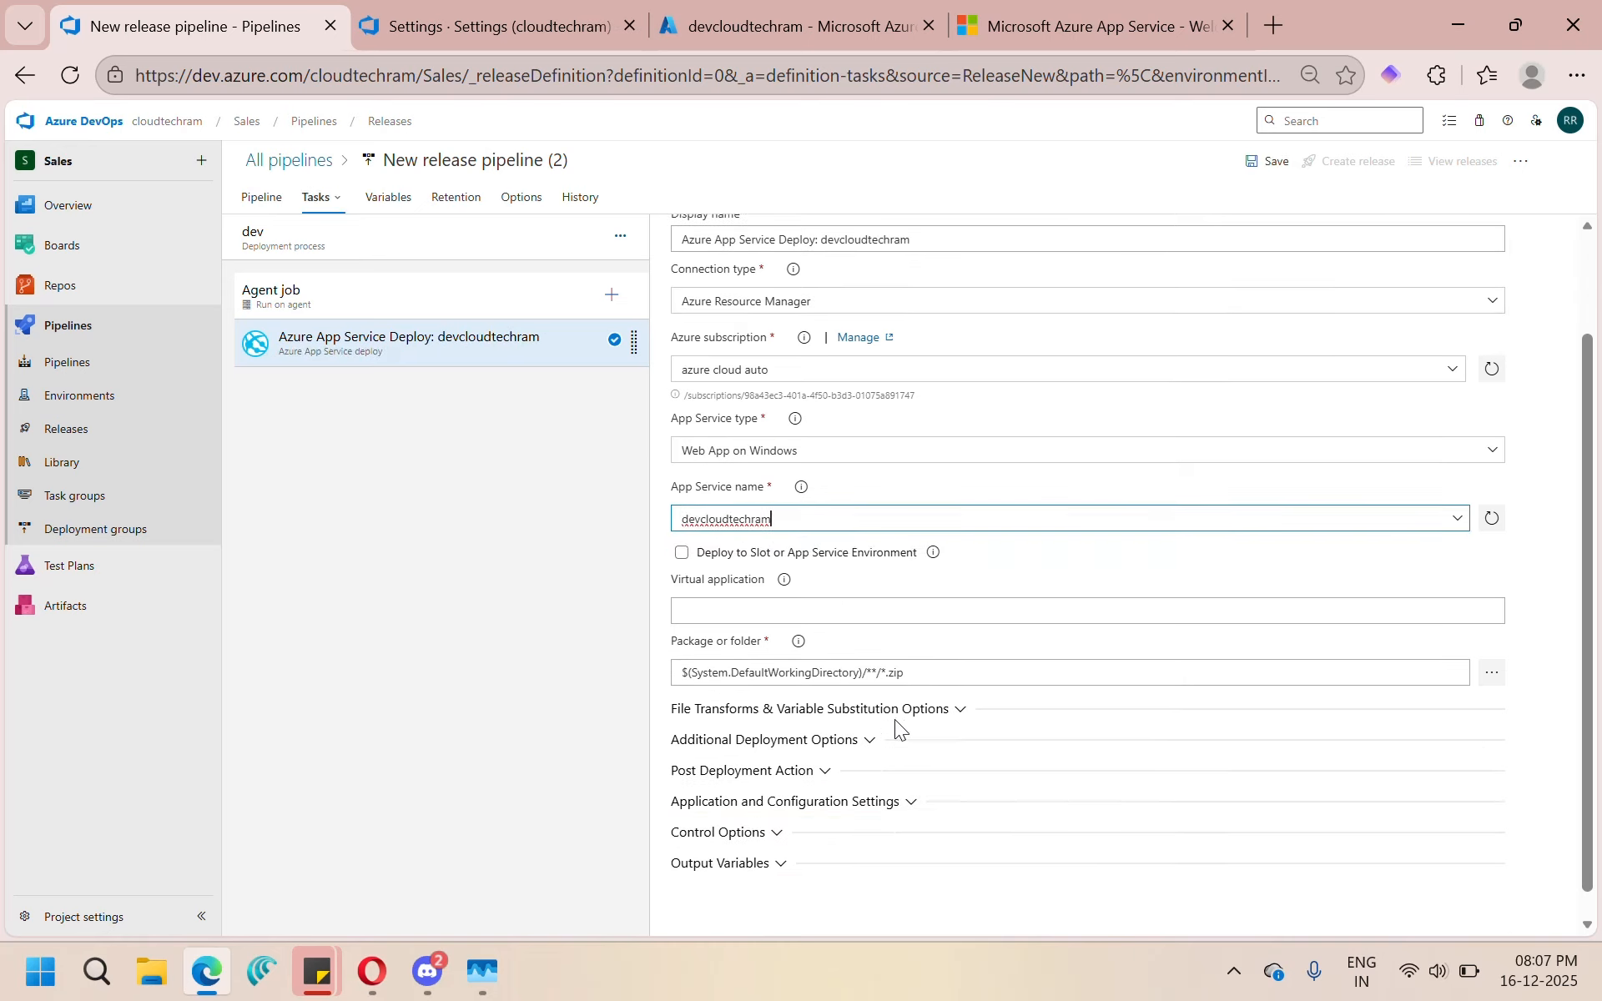
drag(927, 672, 881, 671)
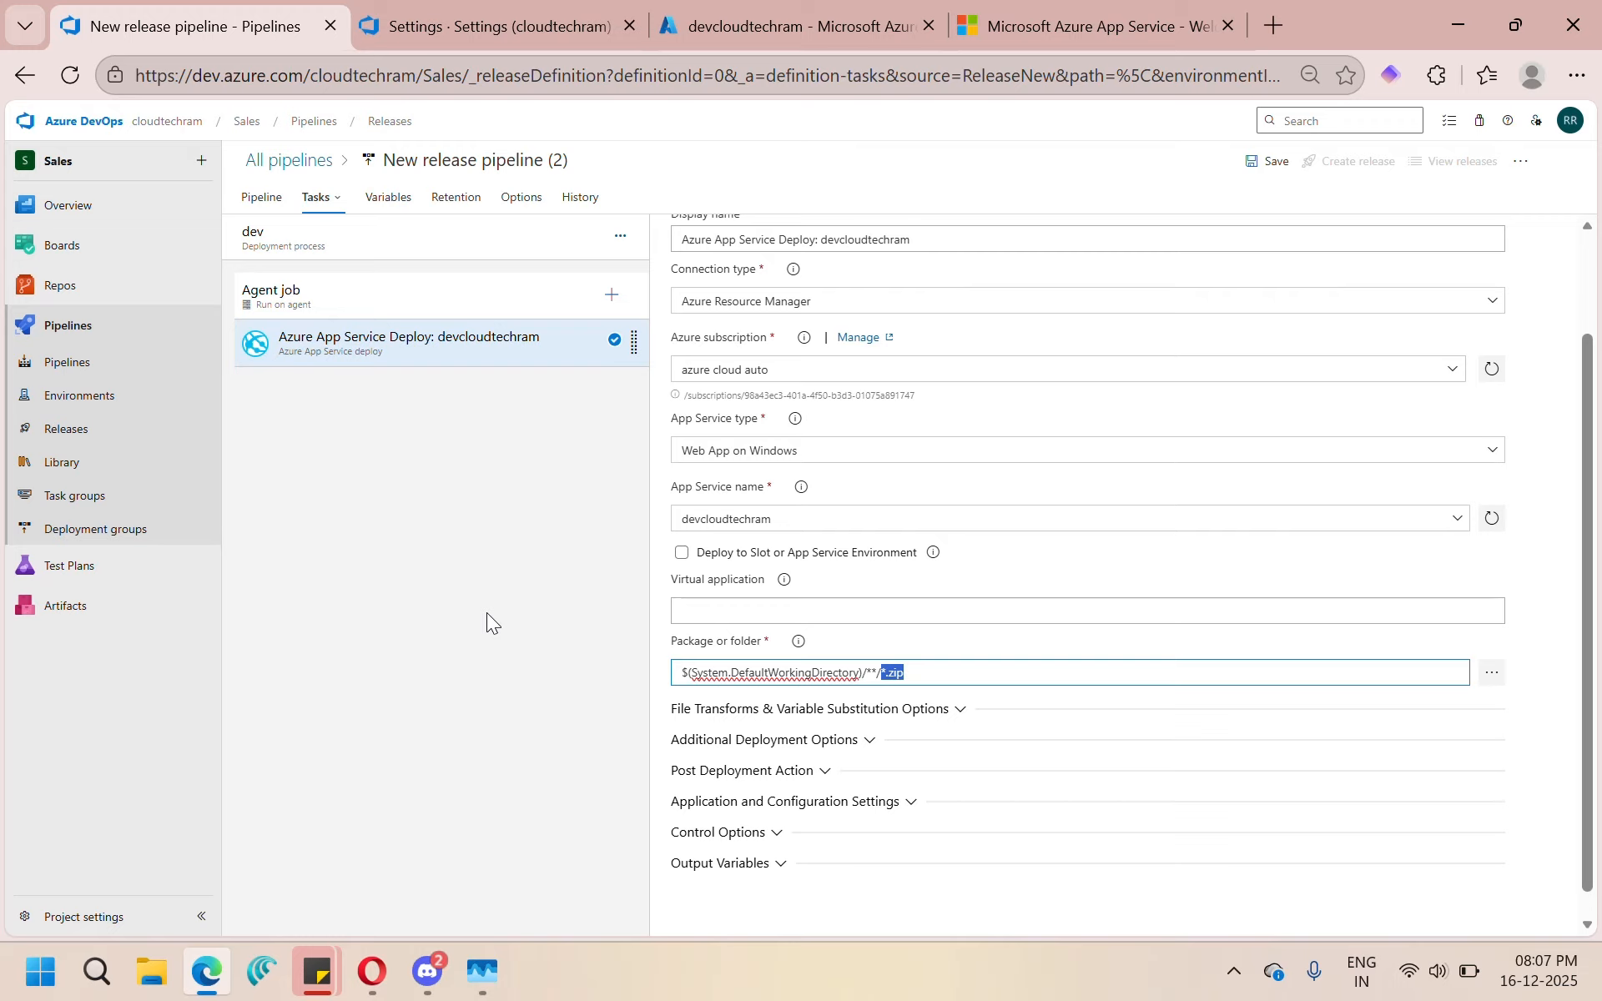
click(480, 642)
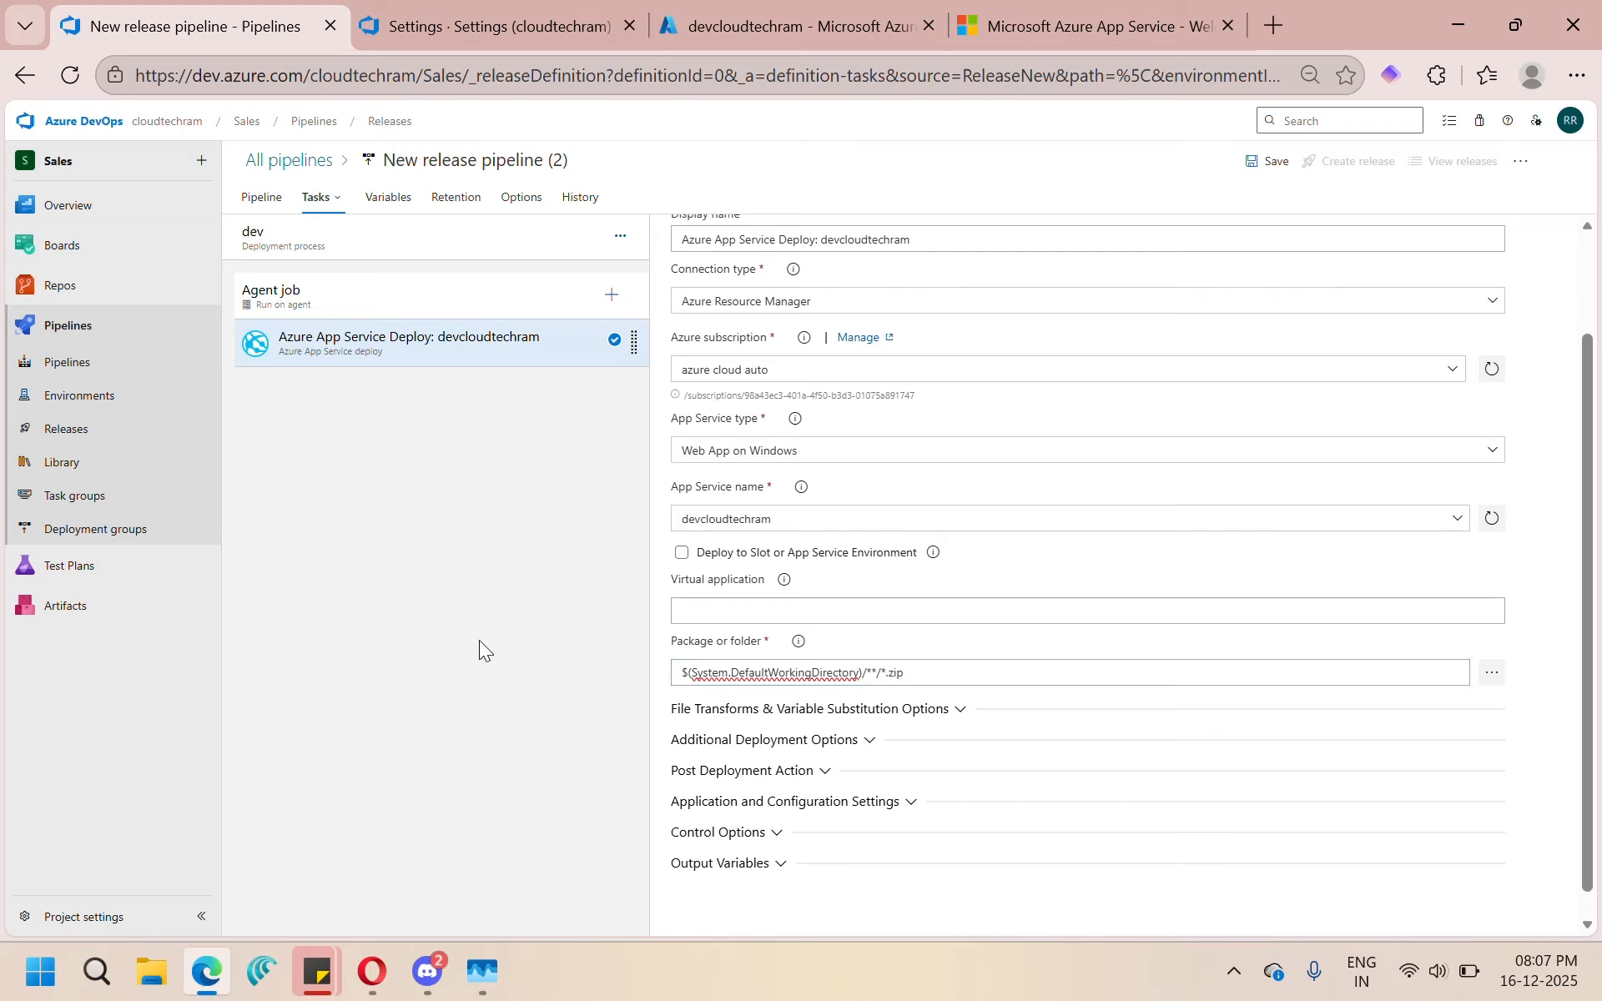
click(266, 202)
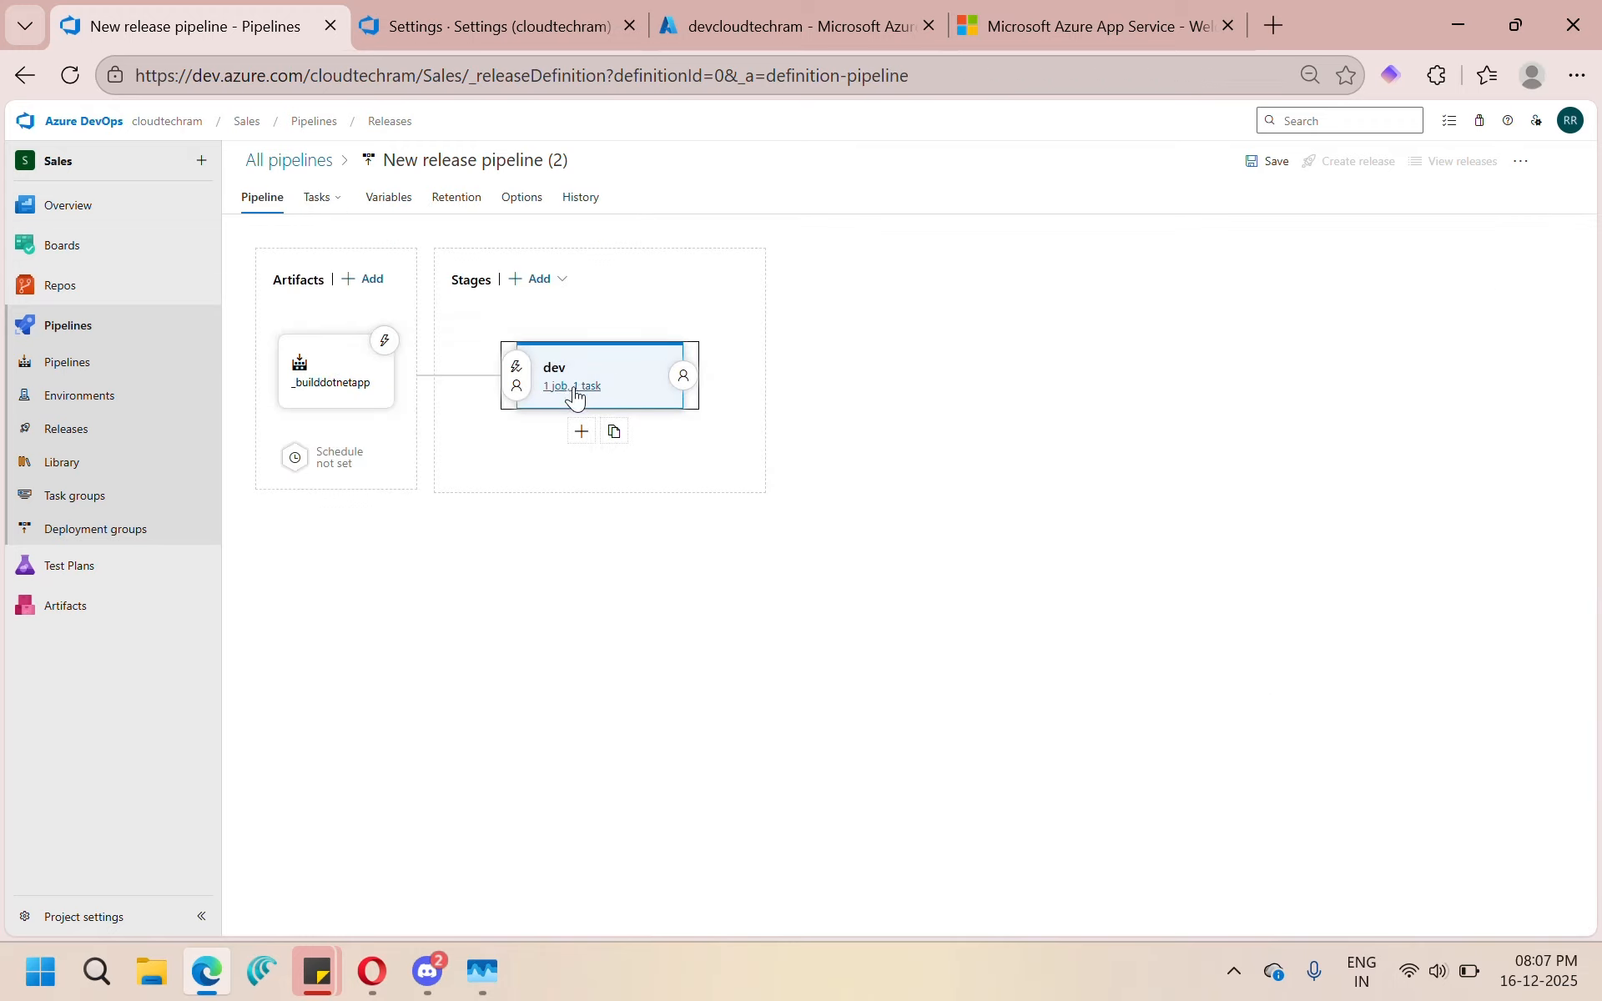
mouse_move(627, 401)
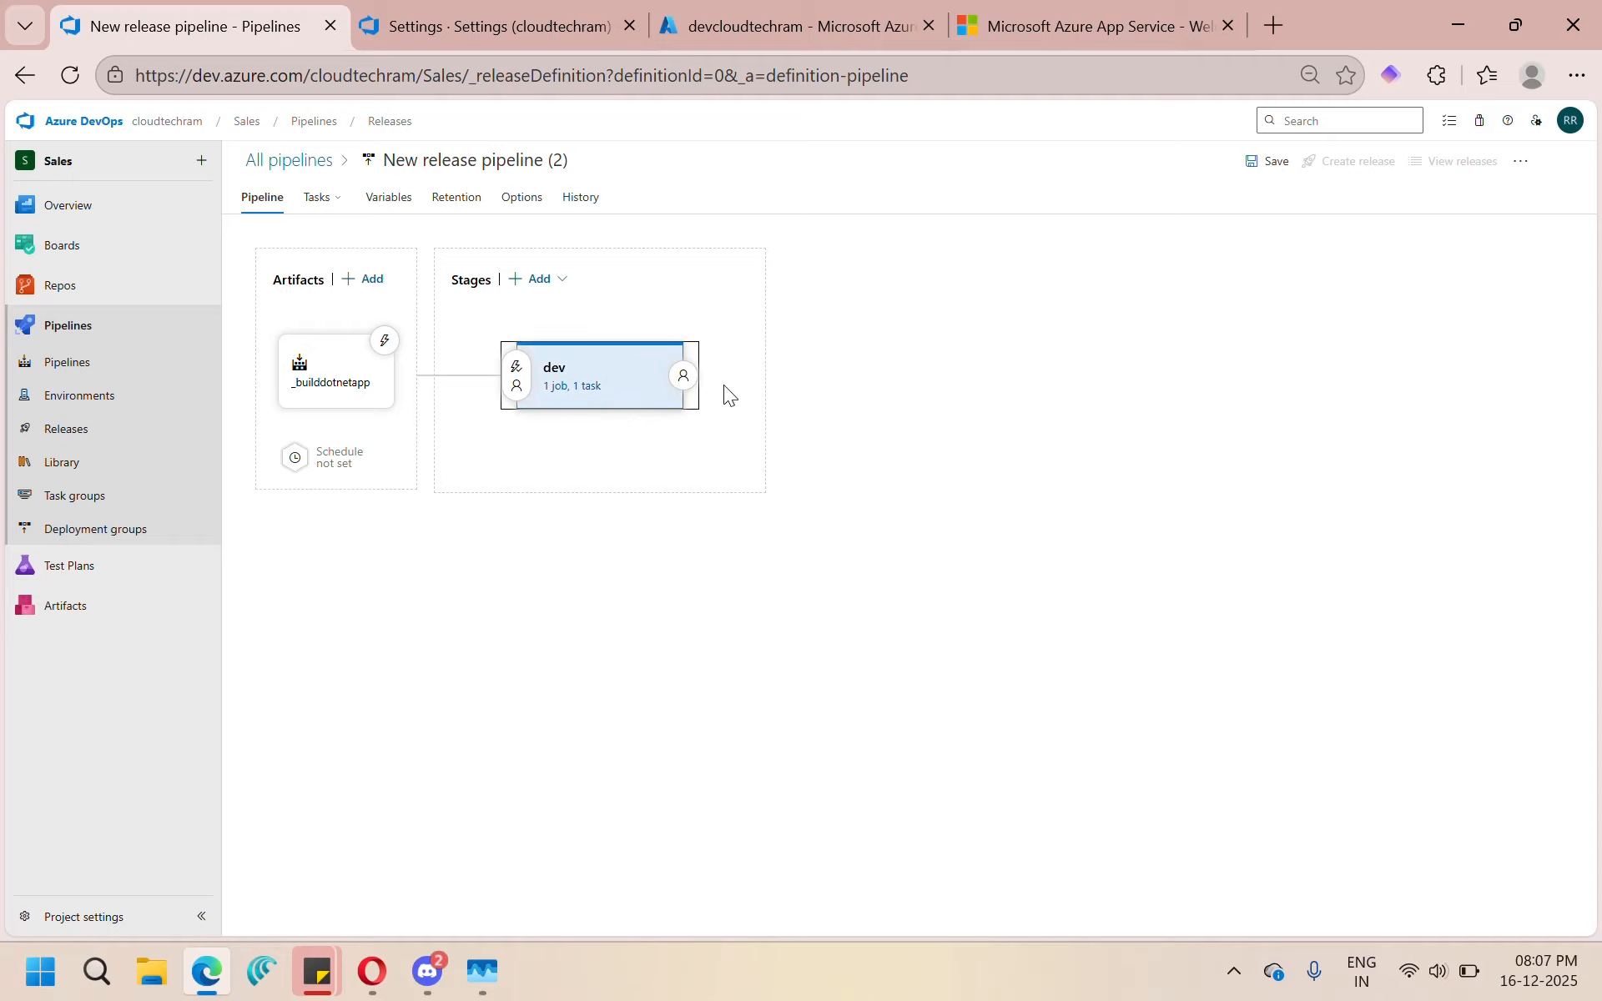
Step: Switch to the Azure portal and open the prodcloudtechram web app's overview in a duplicate of the devcloudtechram tab
click(725, 32)
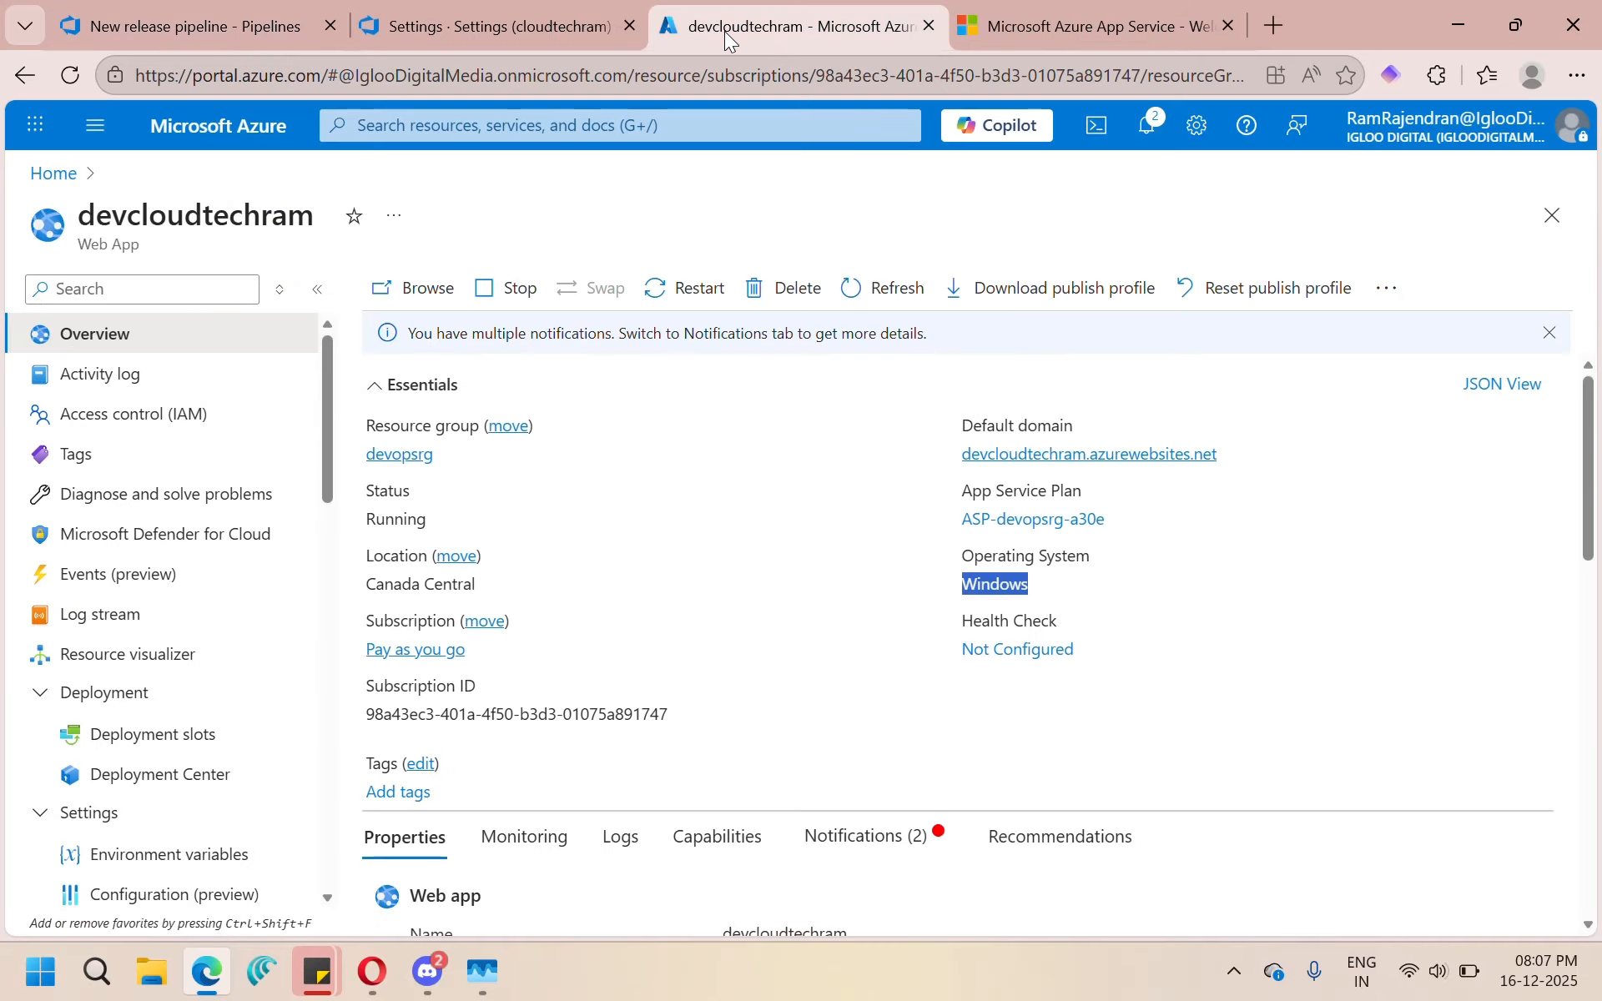
right_click(733, 38)
click(823, 195)
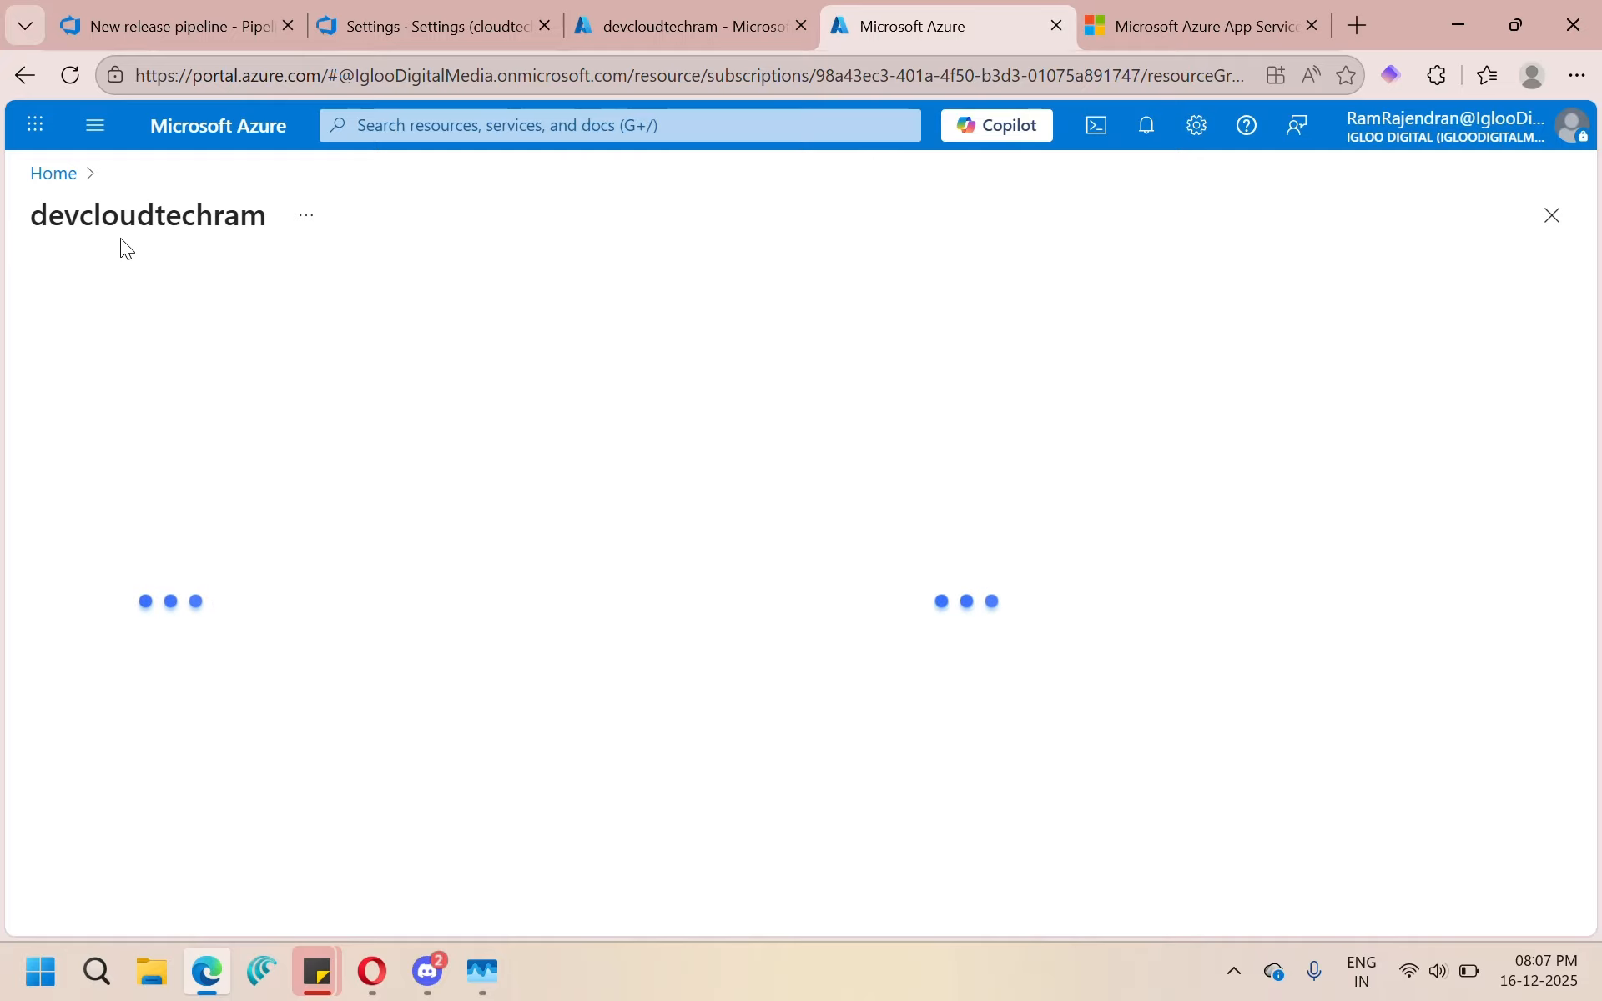
click(60, 178)
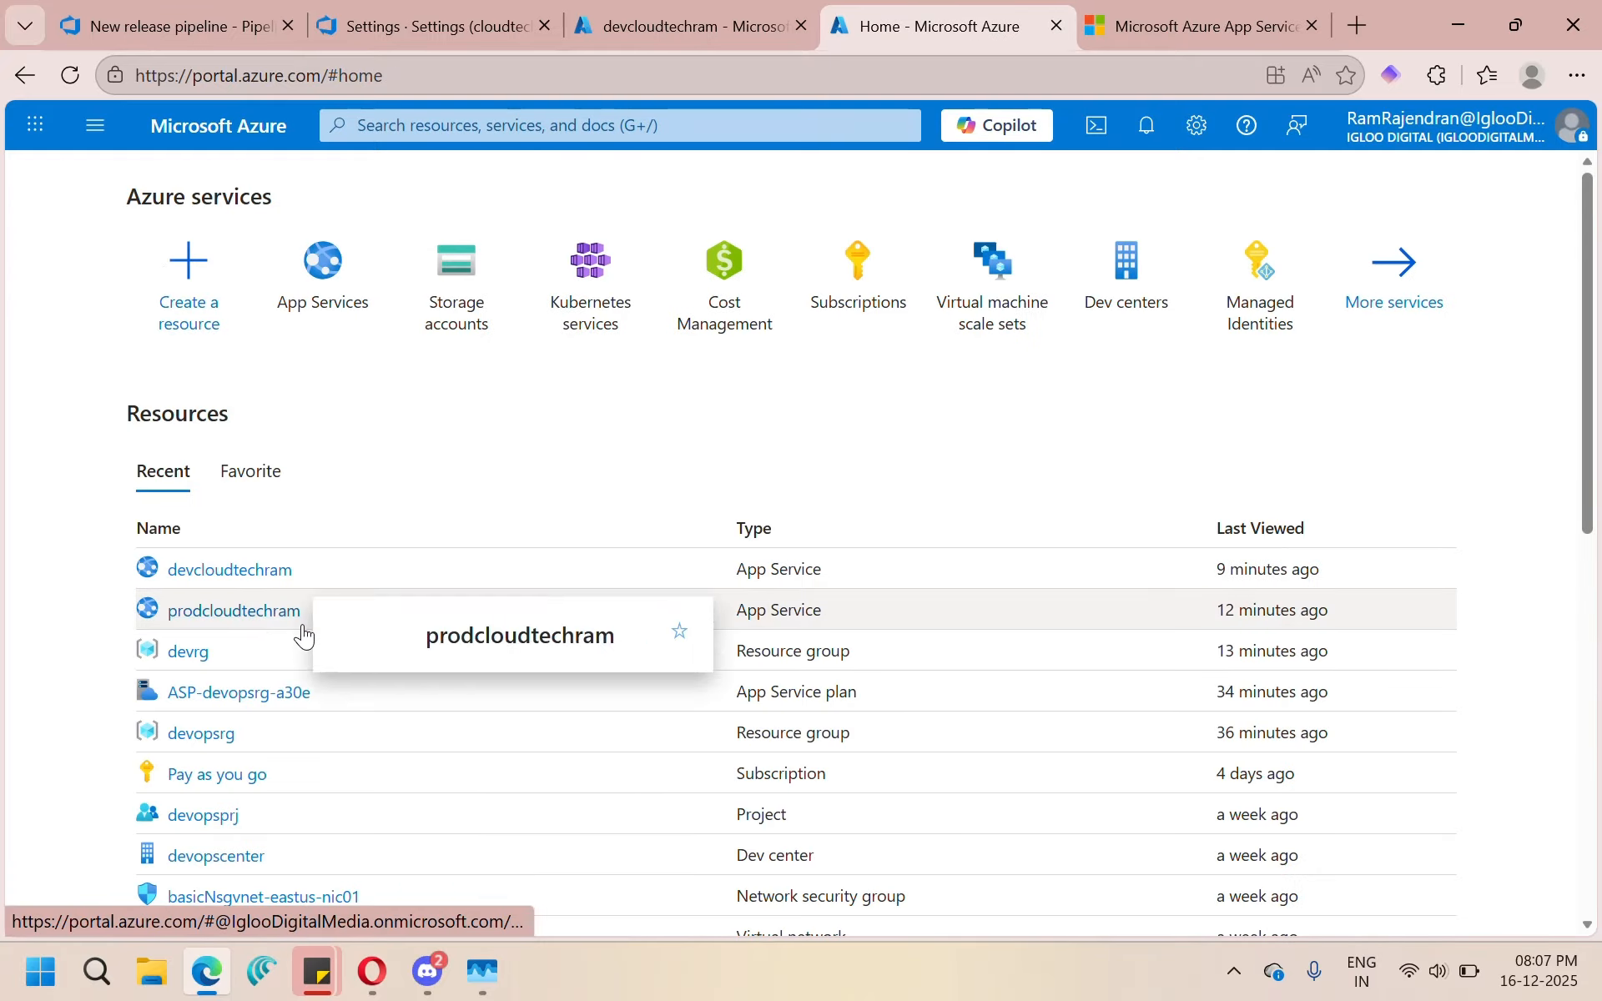
click(250, 611)
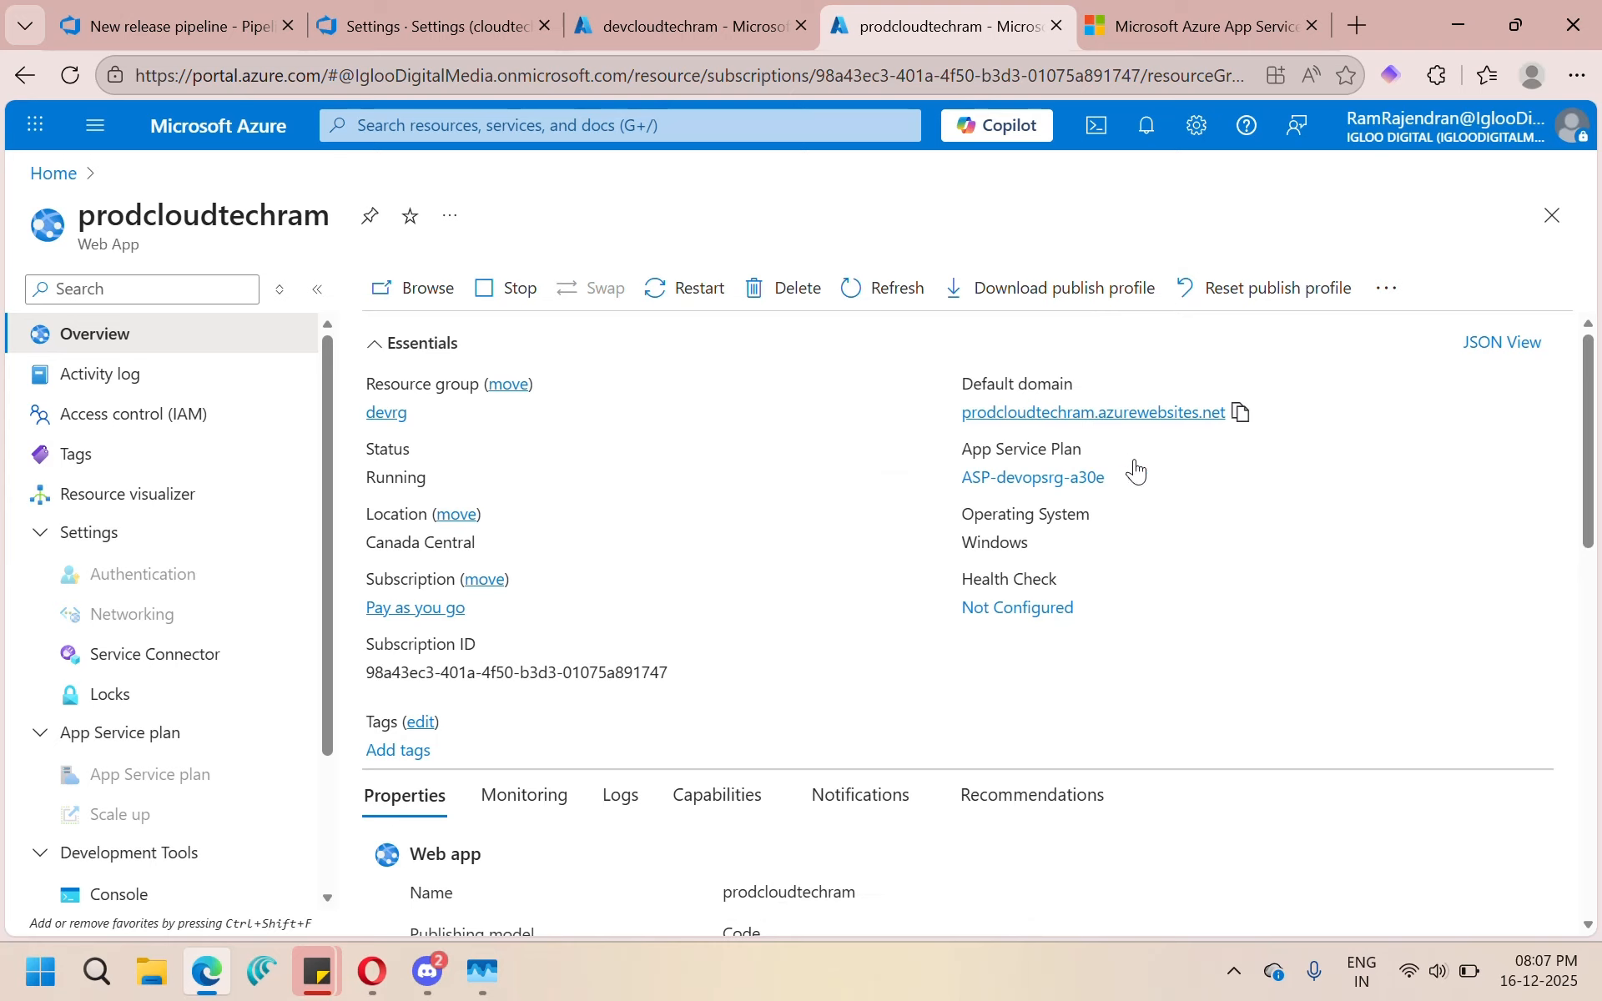
Step: Return to the release pipeline in Azure DevOps, clone the dev stage, and name the cloned stage prod
click(212, 14)
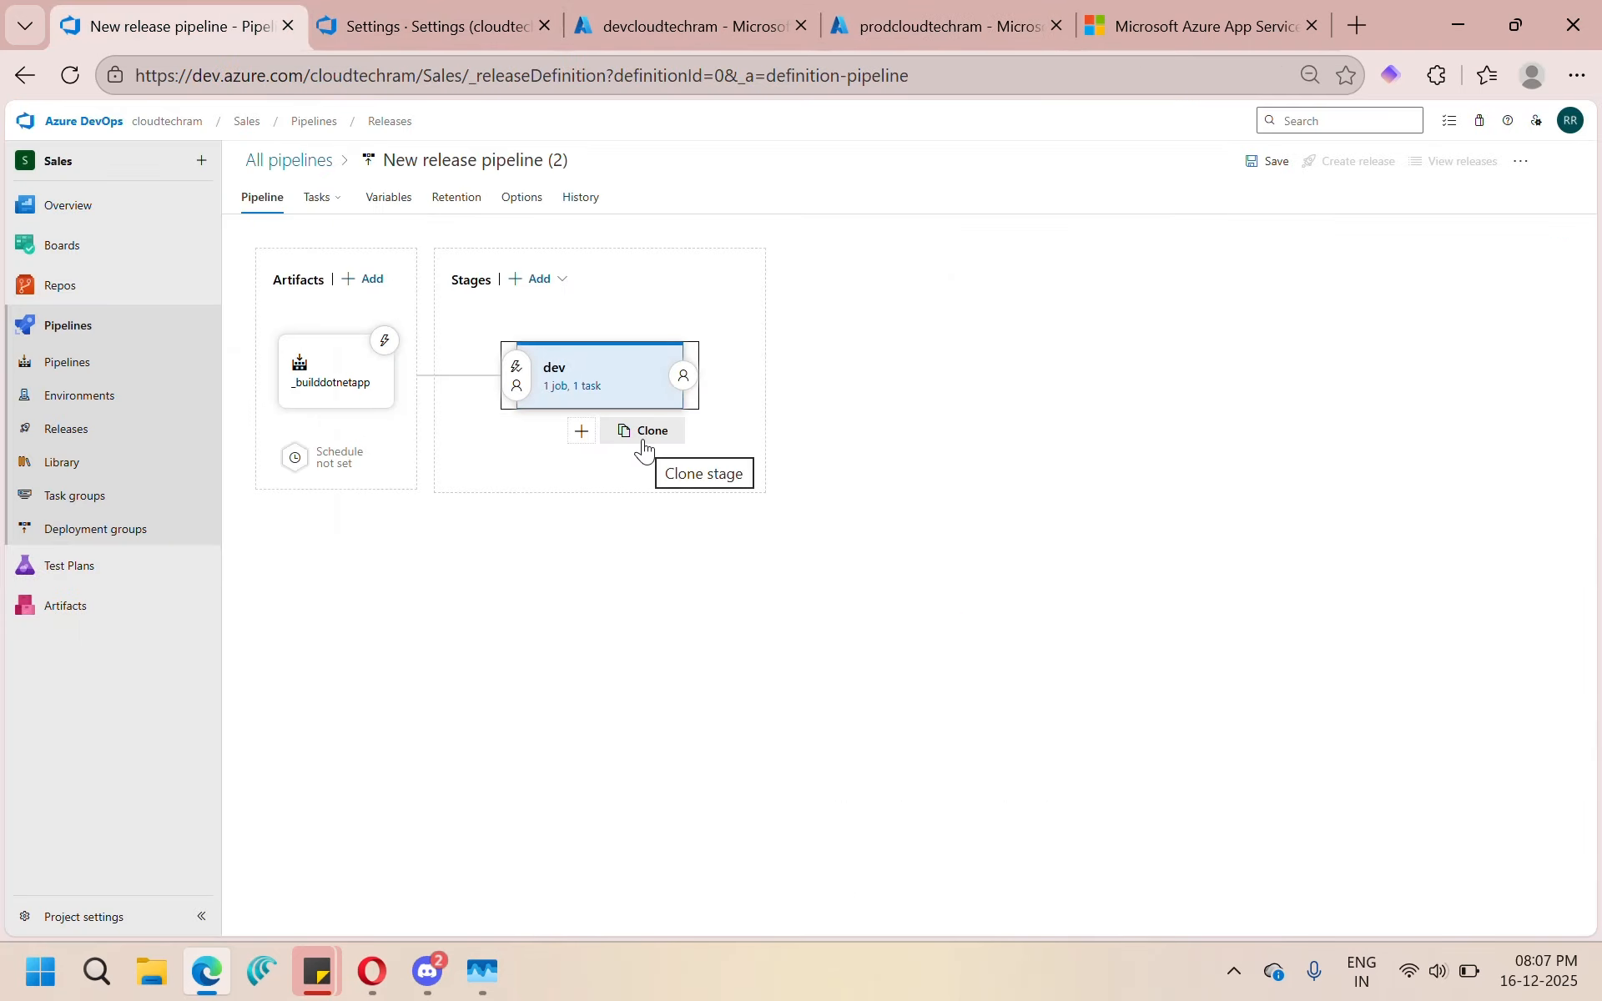
click(644, 431)
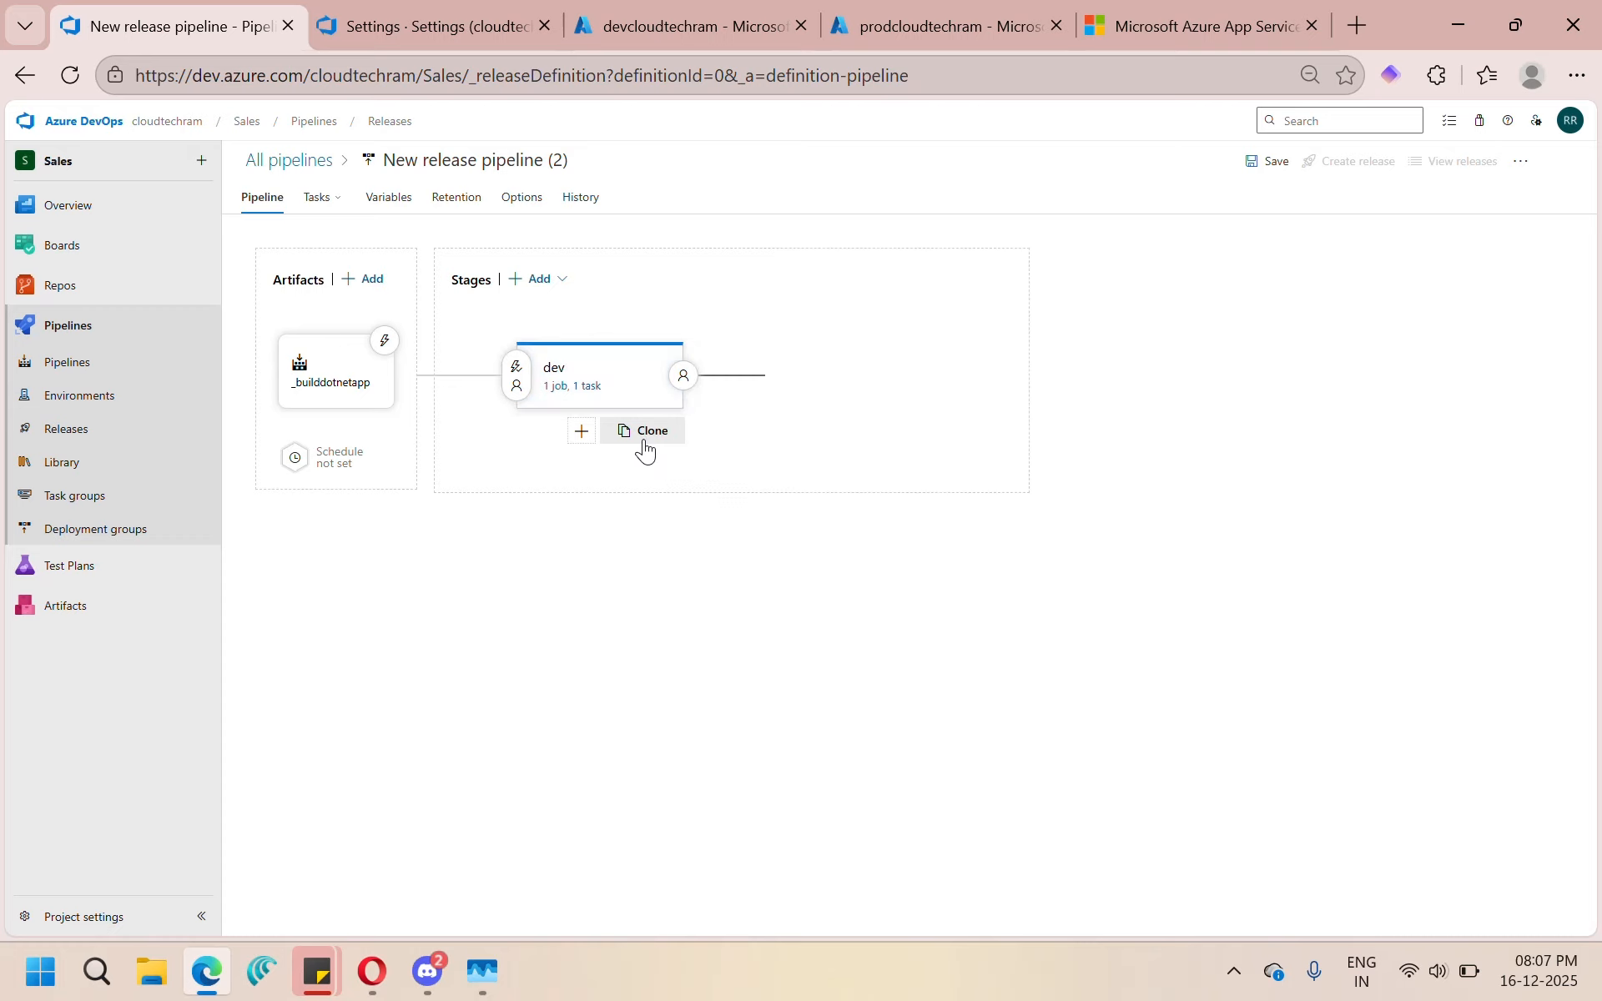
click(864, 374)
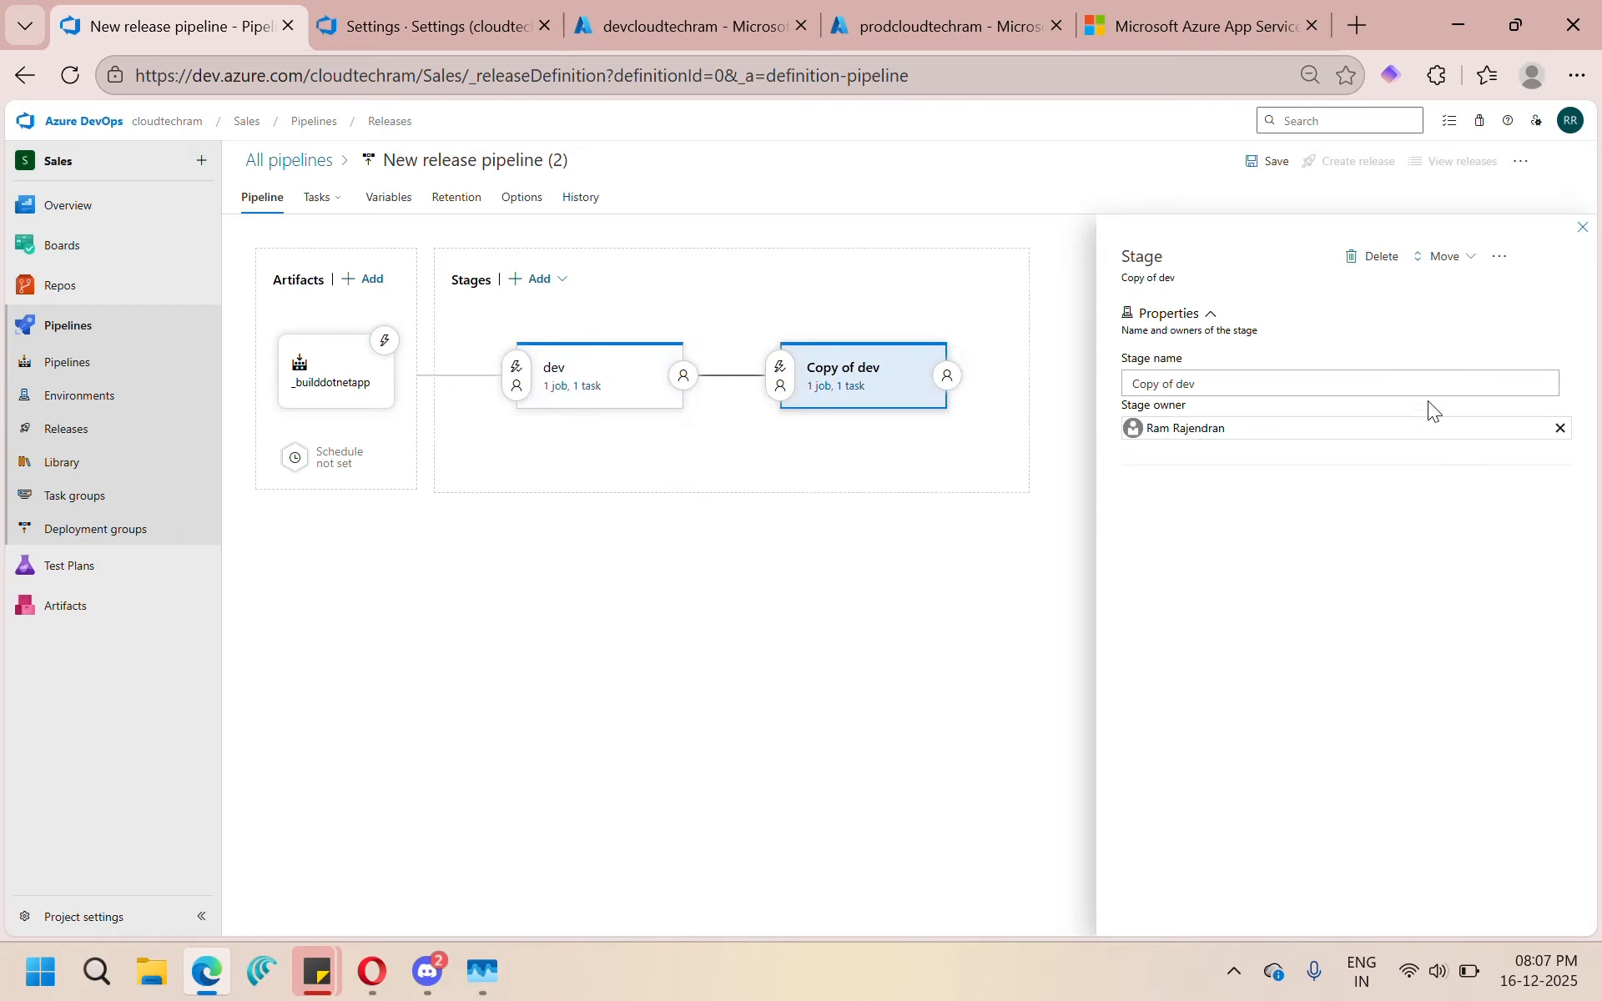
drag(1283, 382, 1112, 396)
text(prod)
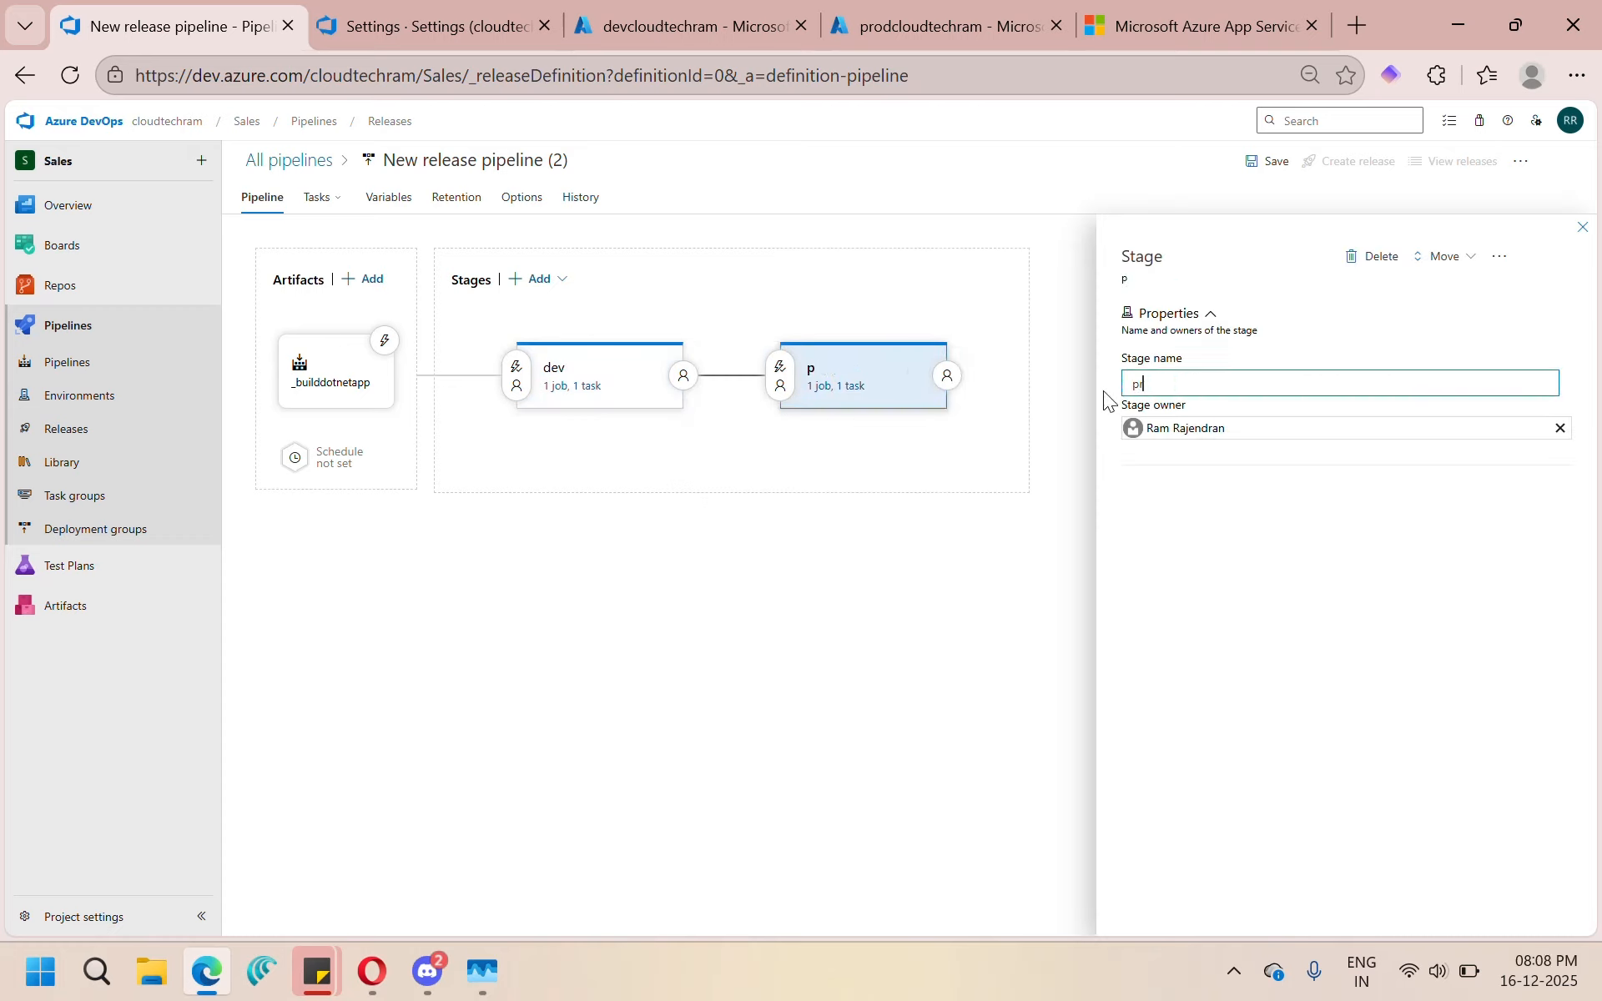
click(1584, 230)
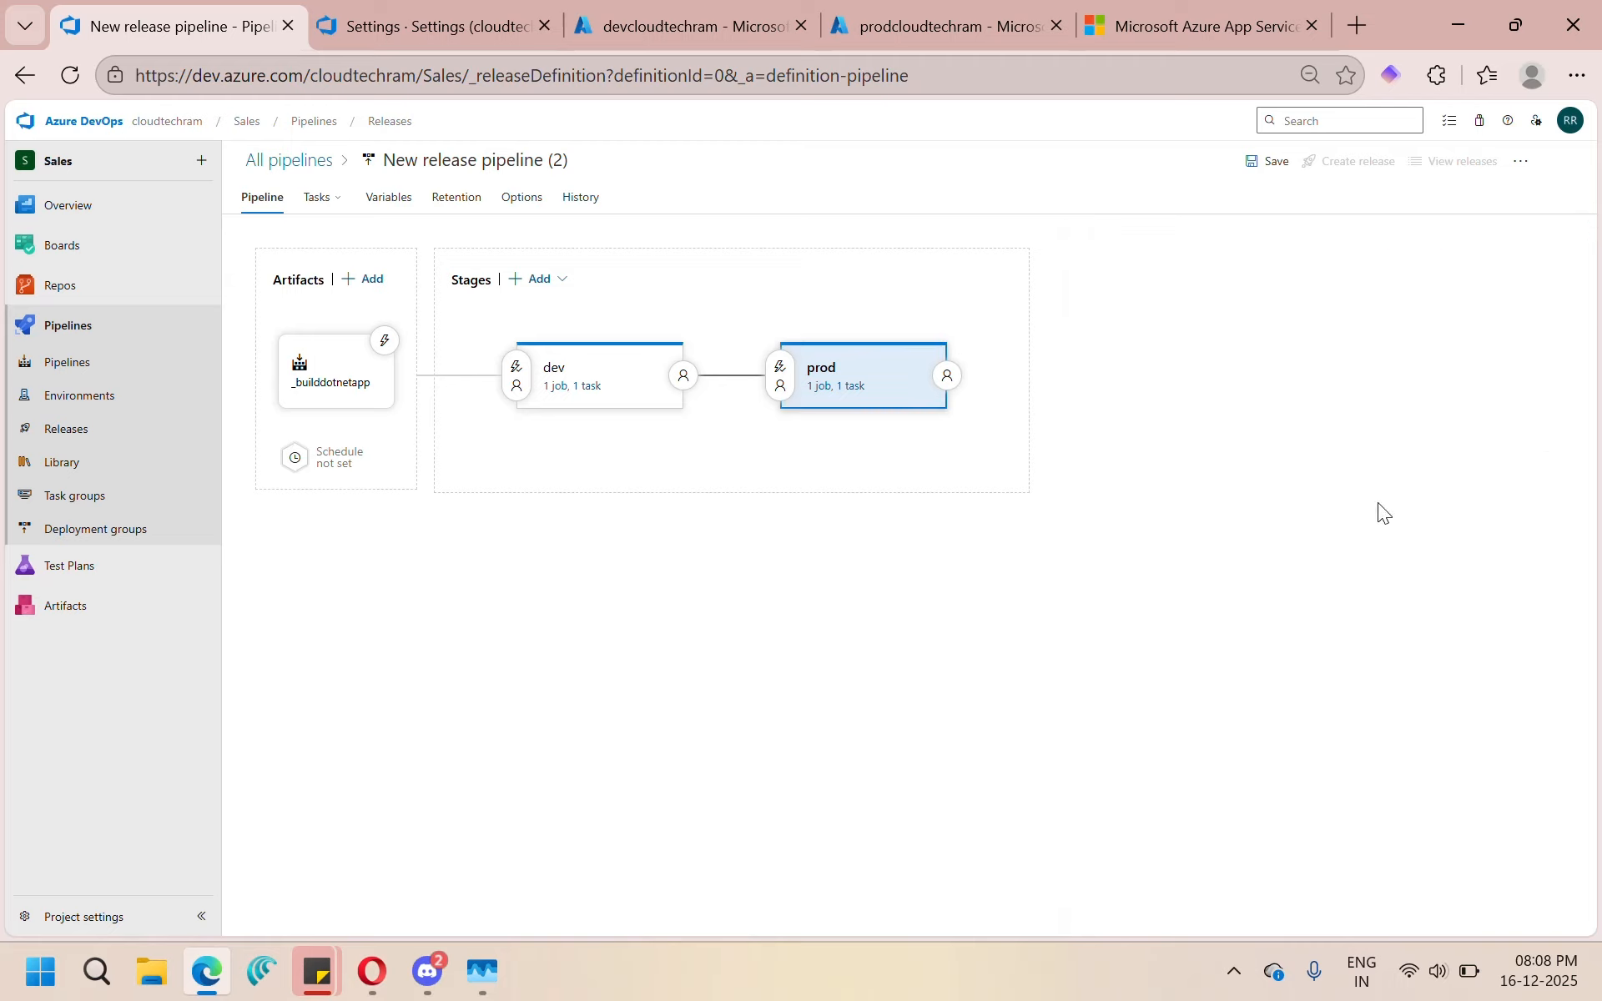
Step: Set the App Service name of the prod stage's Azure App Service deploy task to prodcloudtechram
click(839, 387)
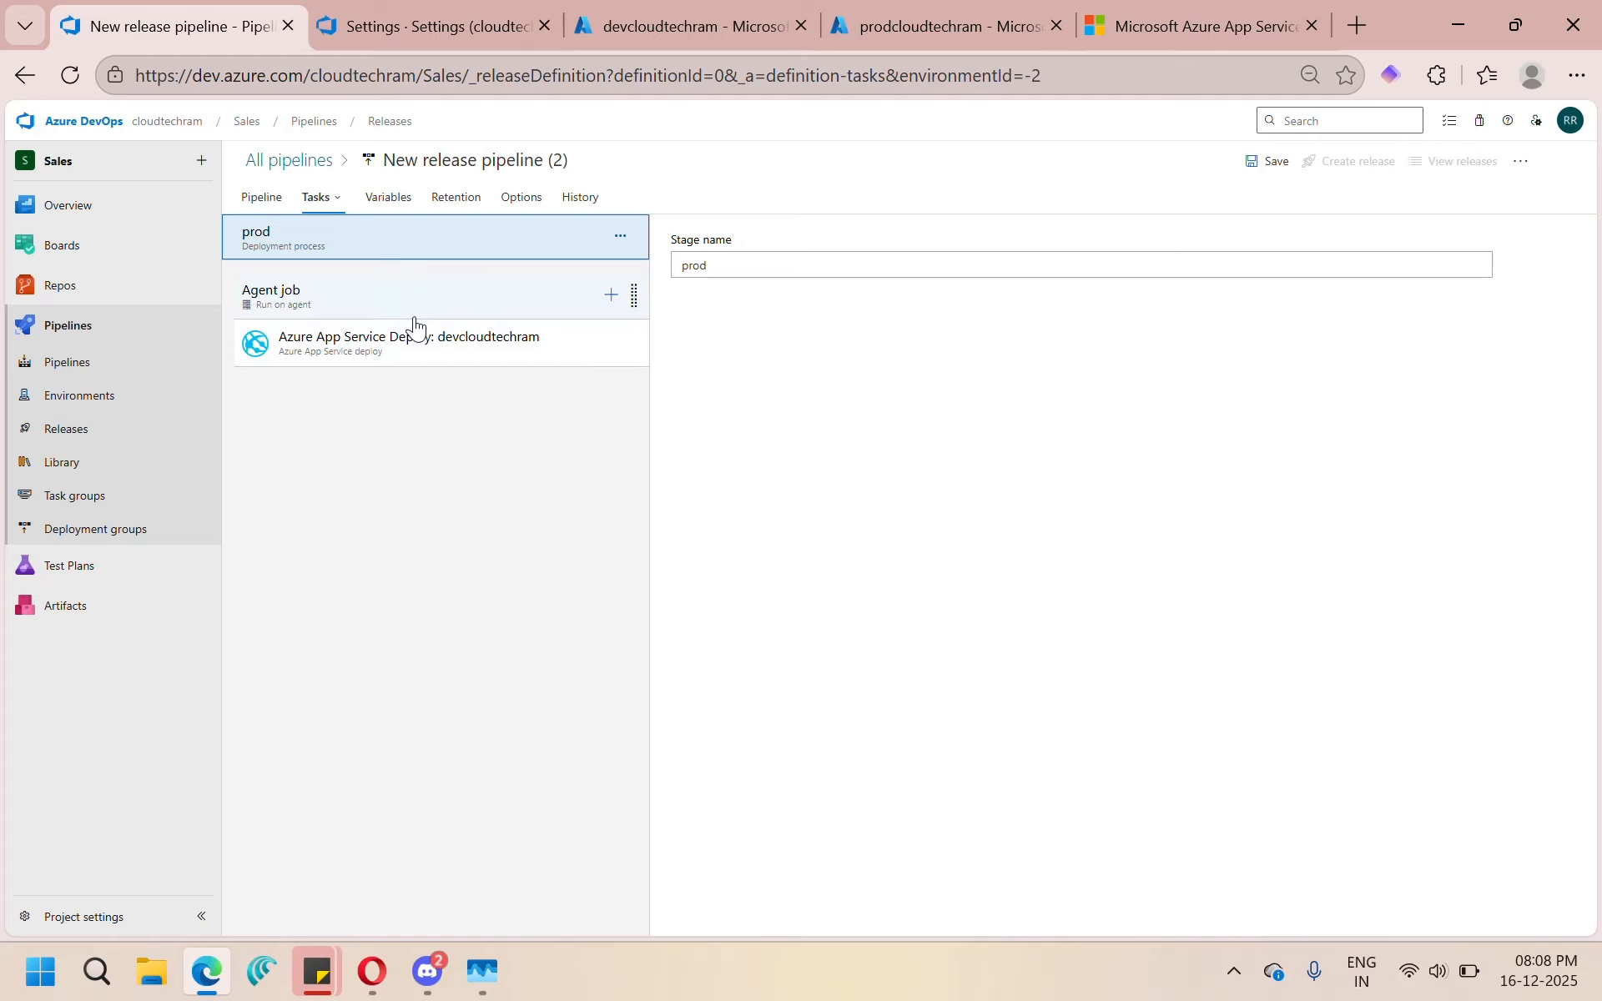
click(414, 353)
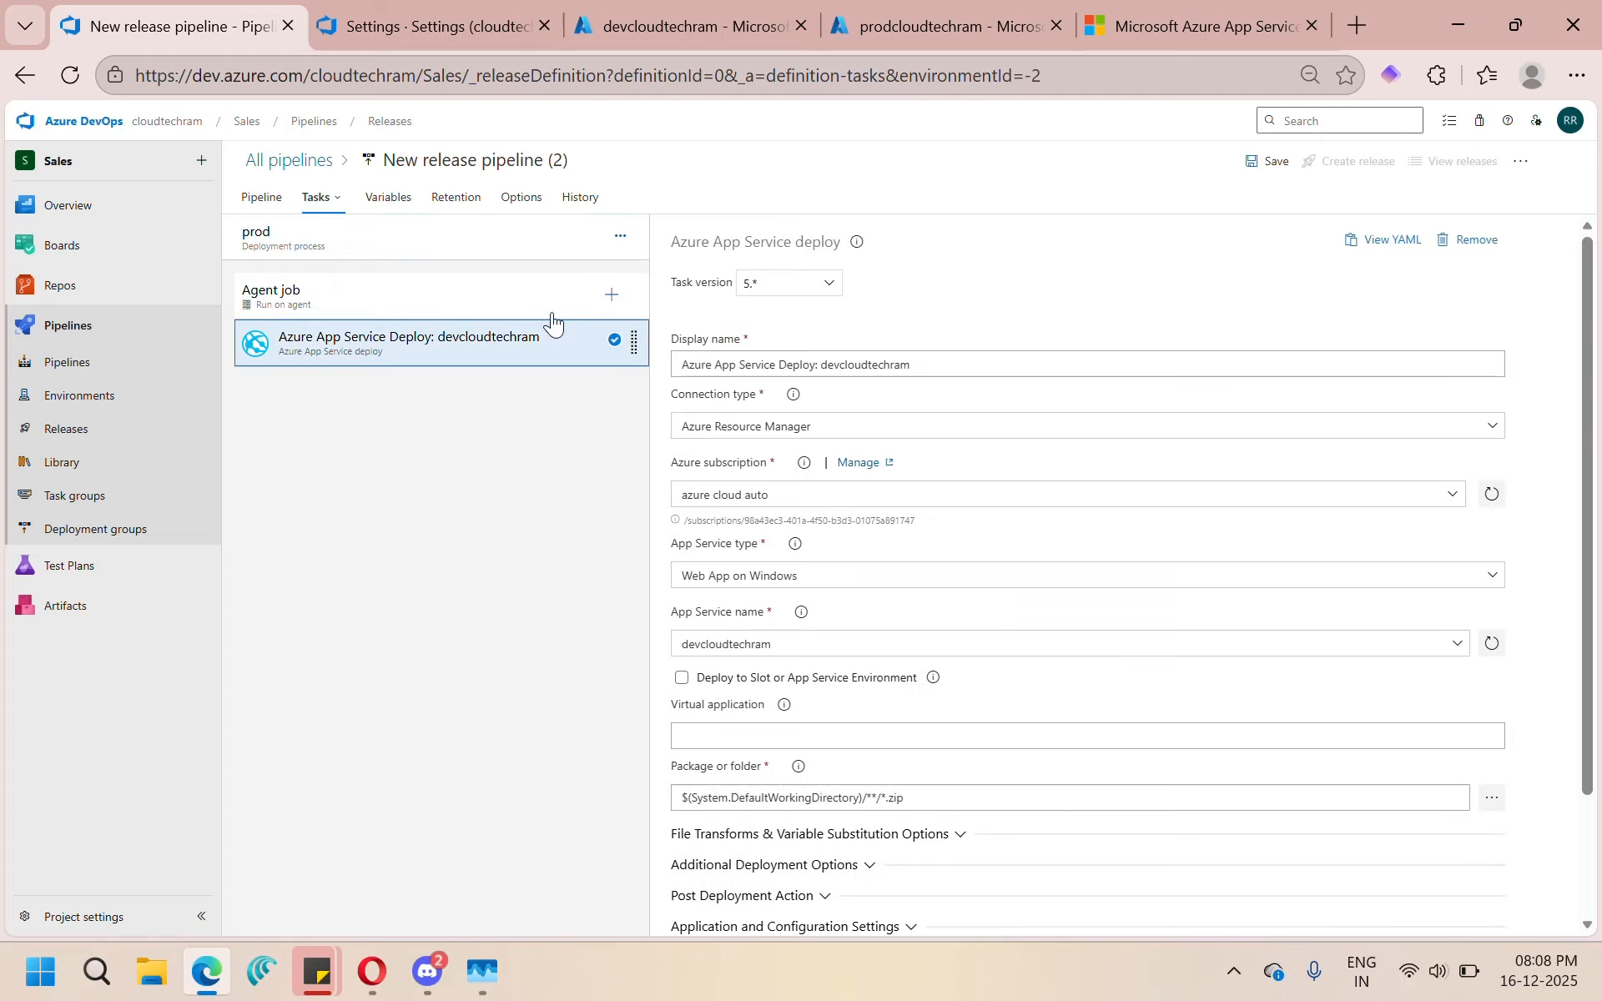
click(1456, 646)
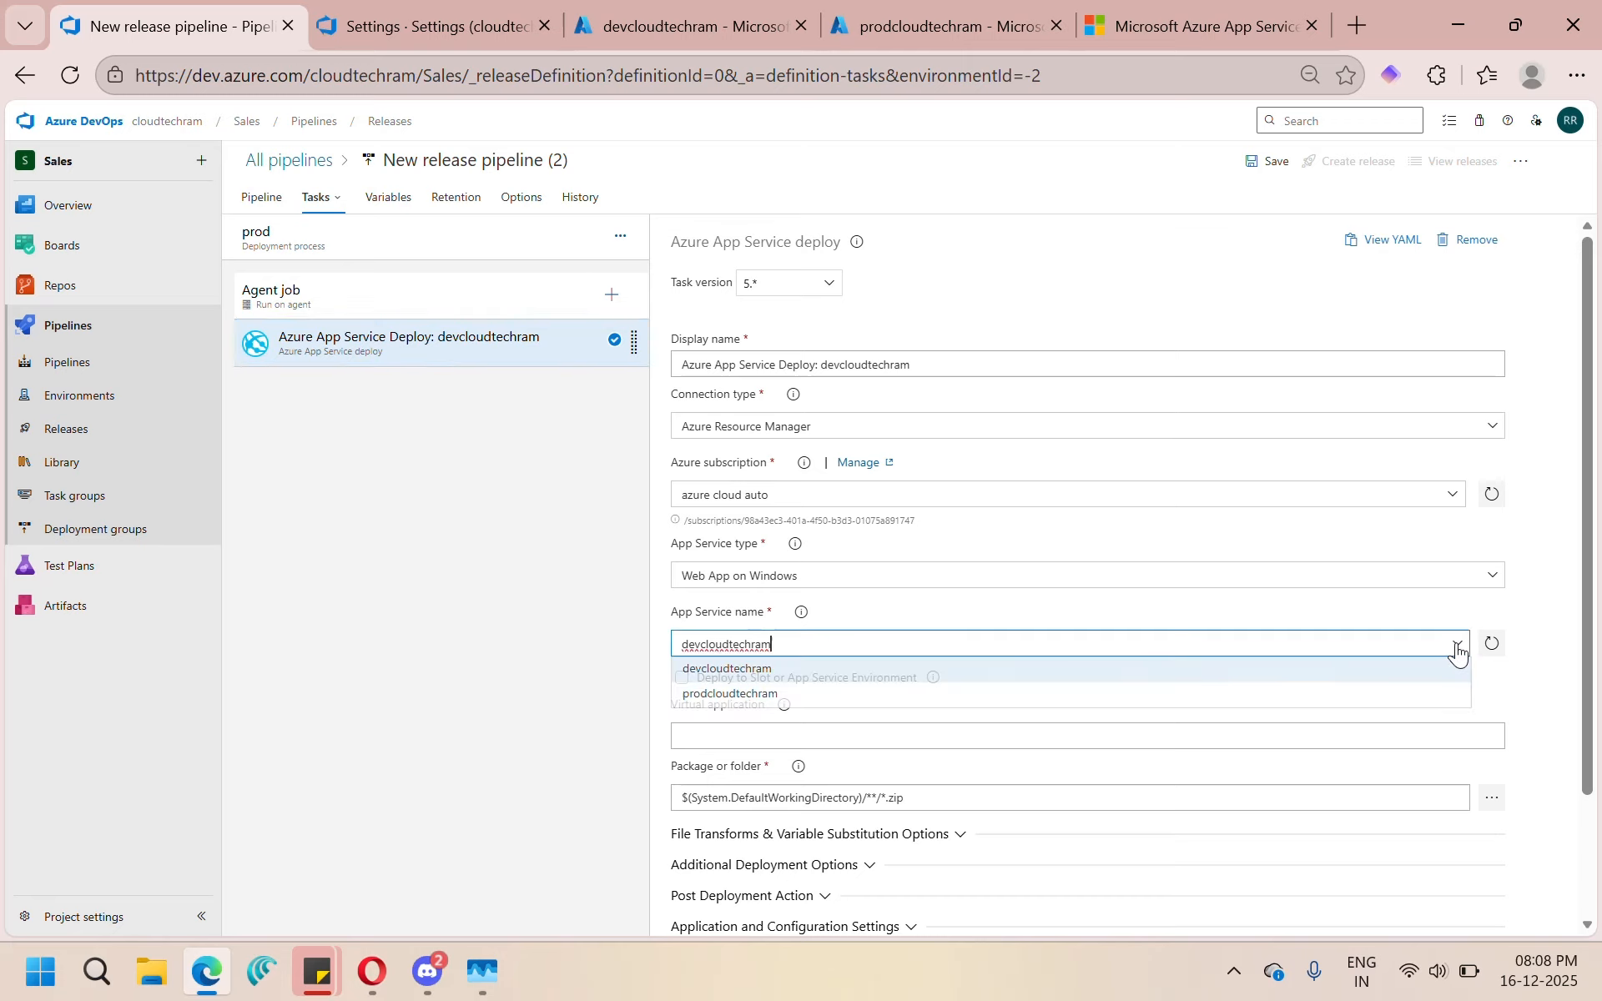
click(802, 697)
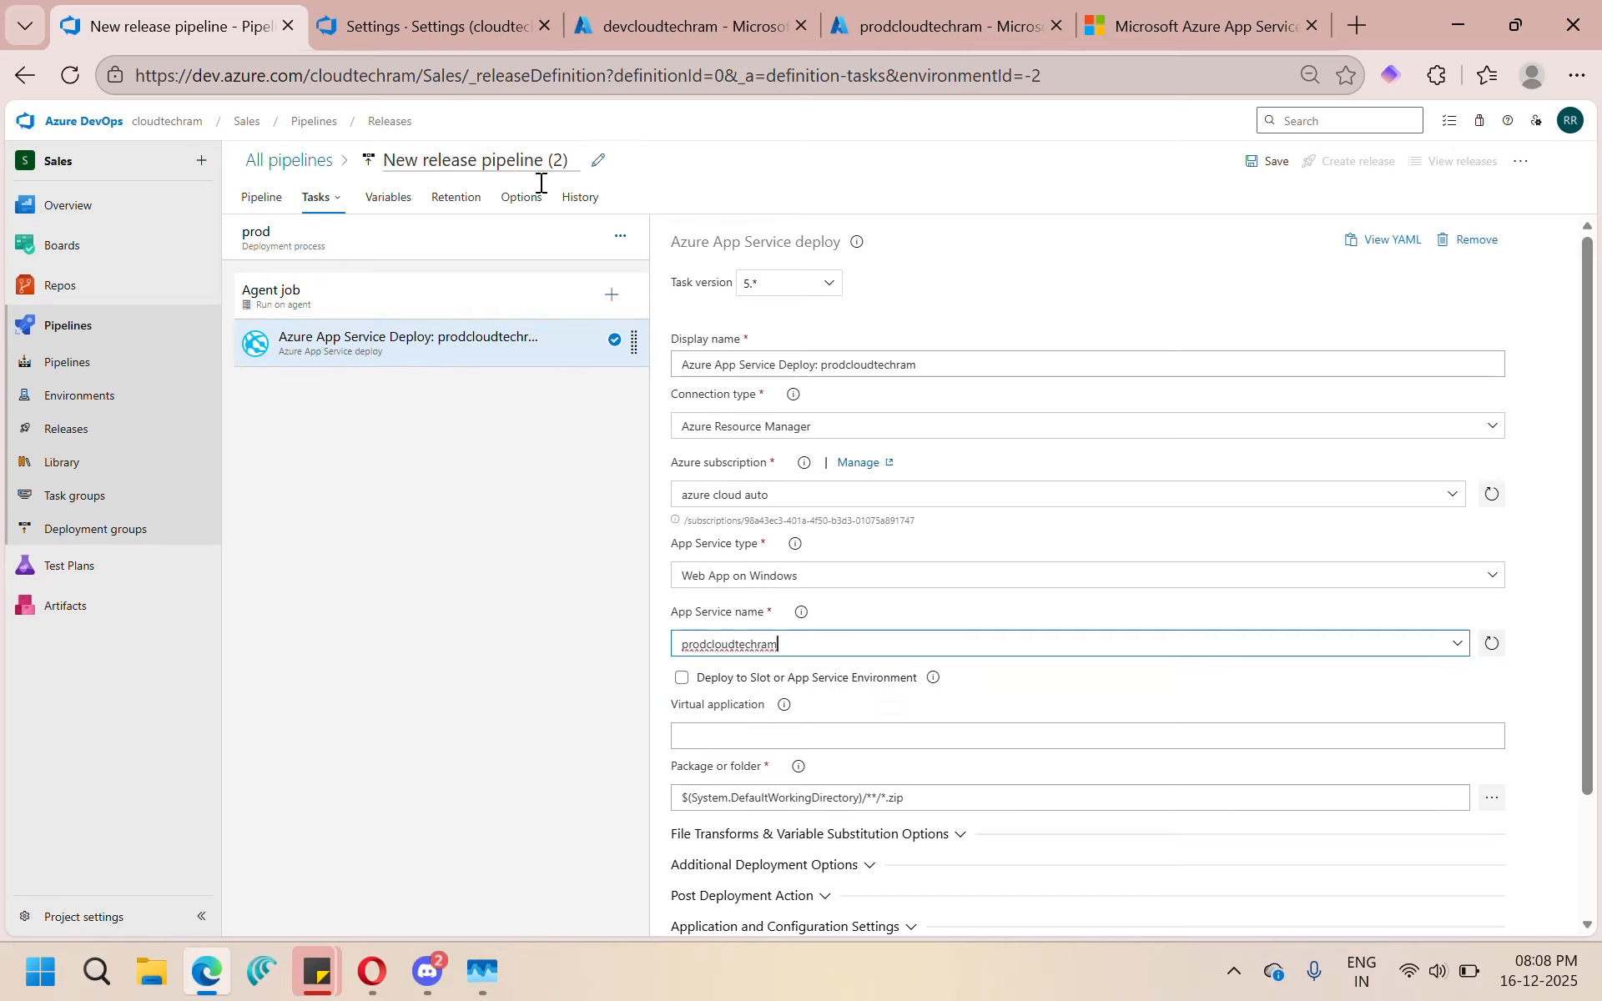
Step: Rename the release pipeline as webapp sales and save it in the root folder
click(254, 204)
click(489, 162)
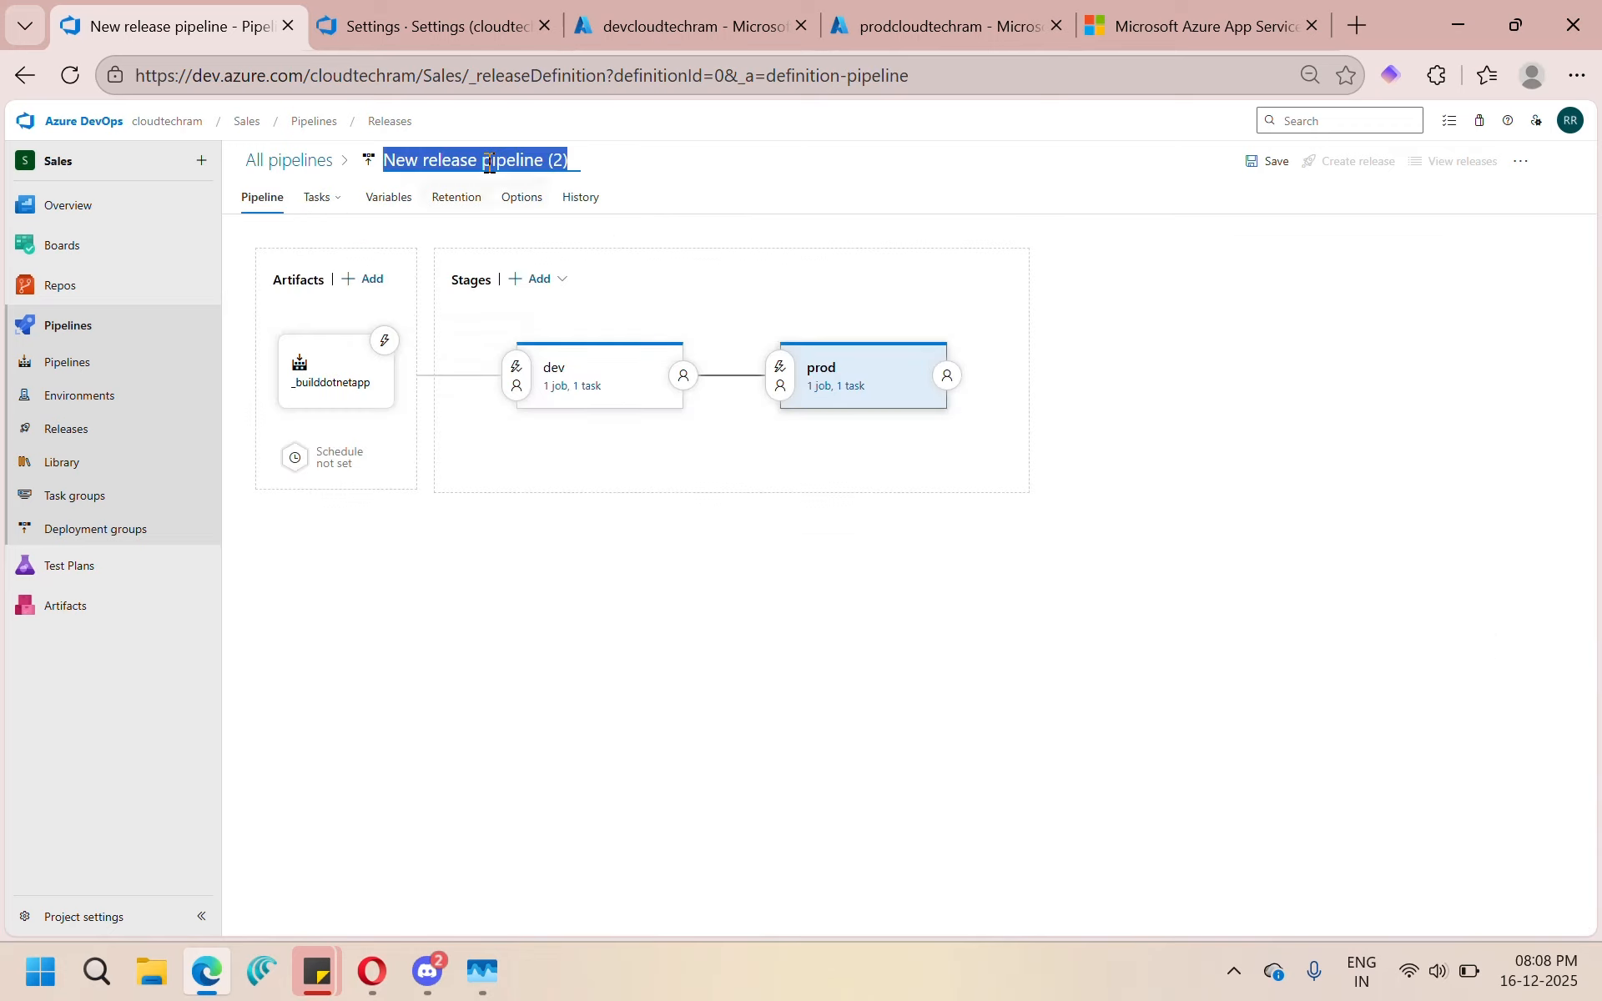
text(webapp sales)
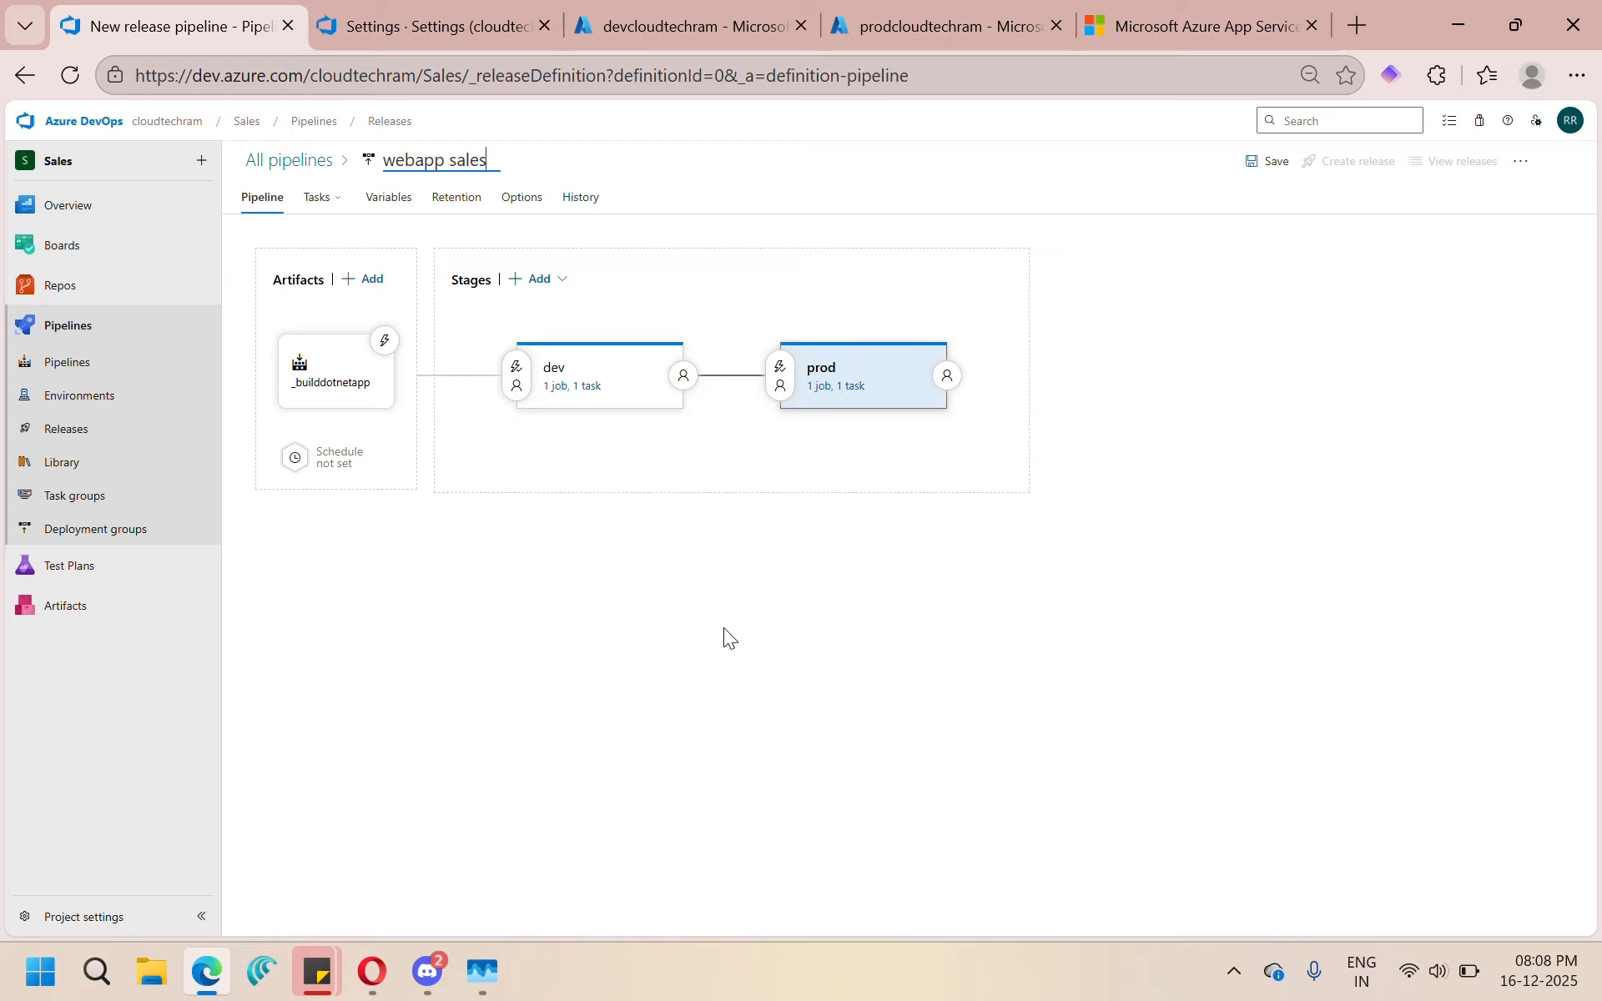
click(1269, 162)
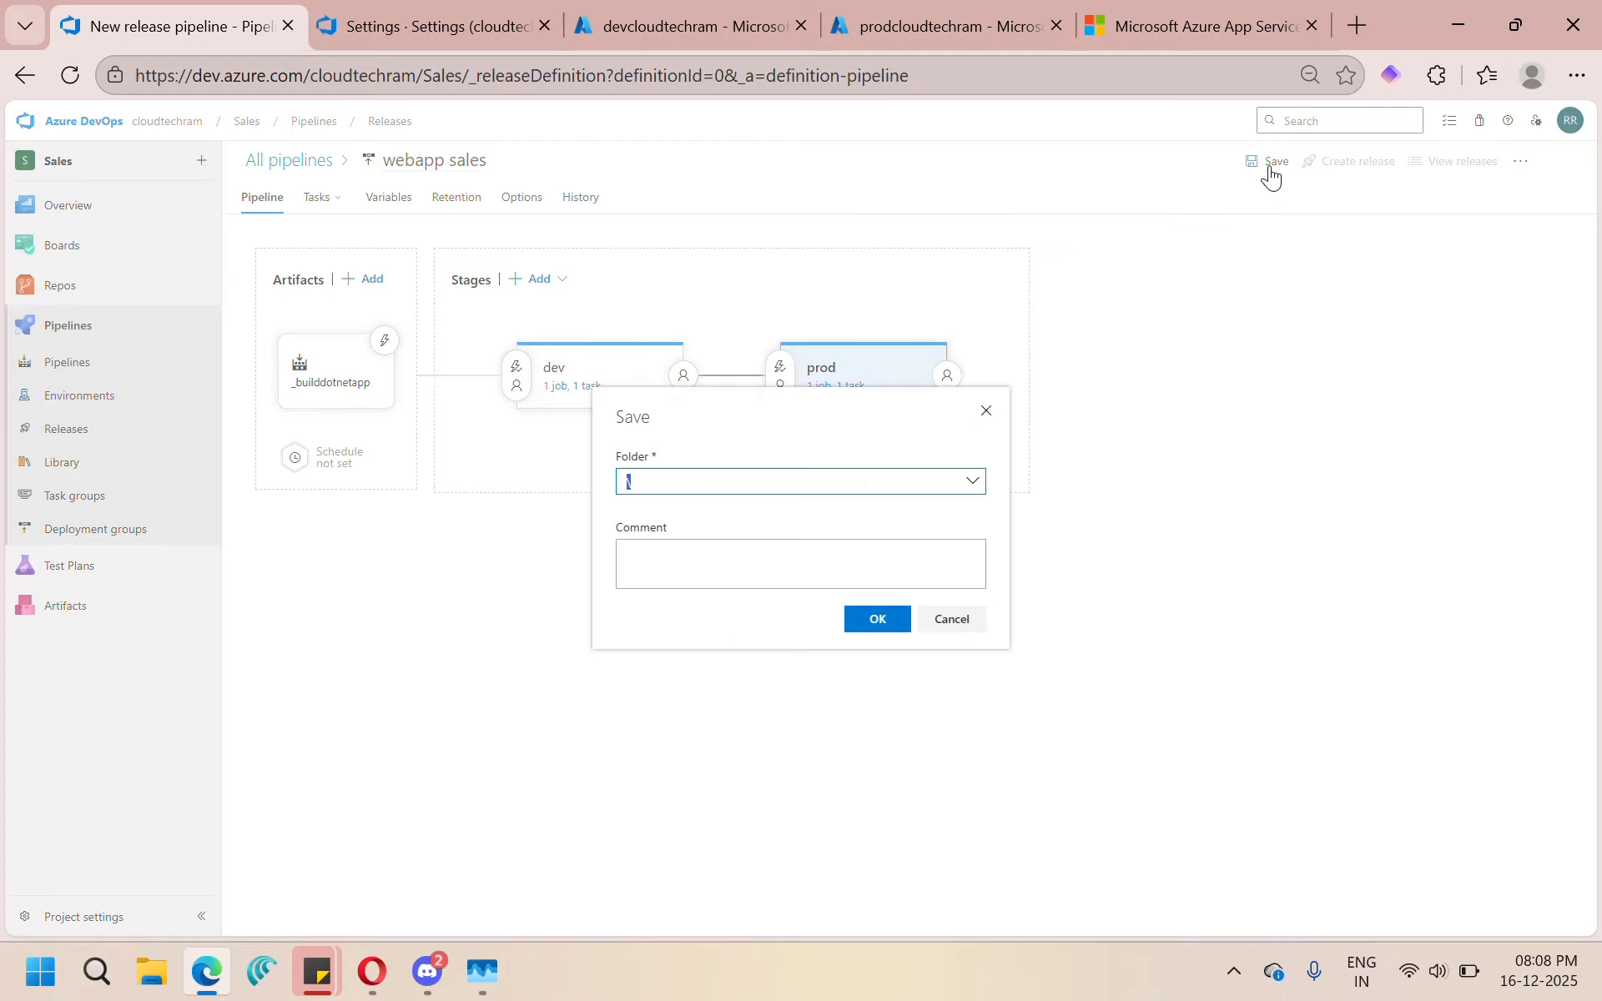
click(853, 625)
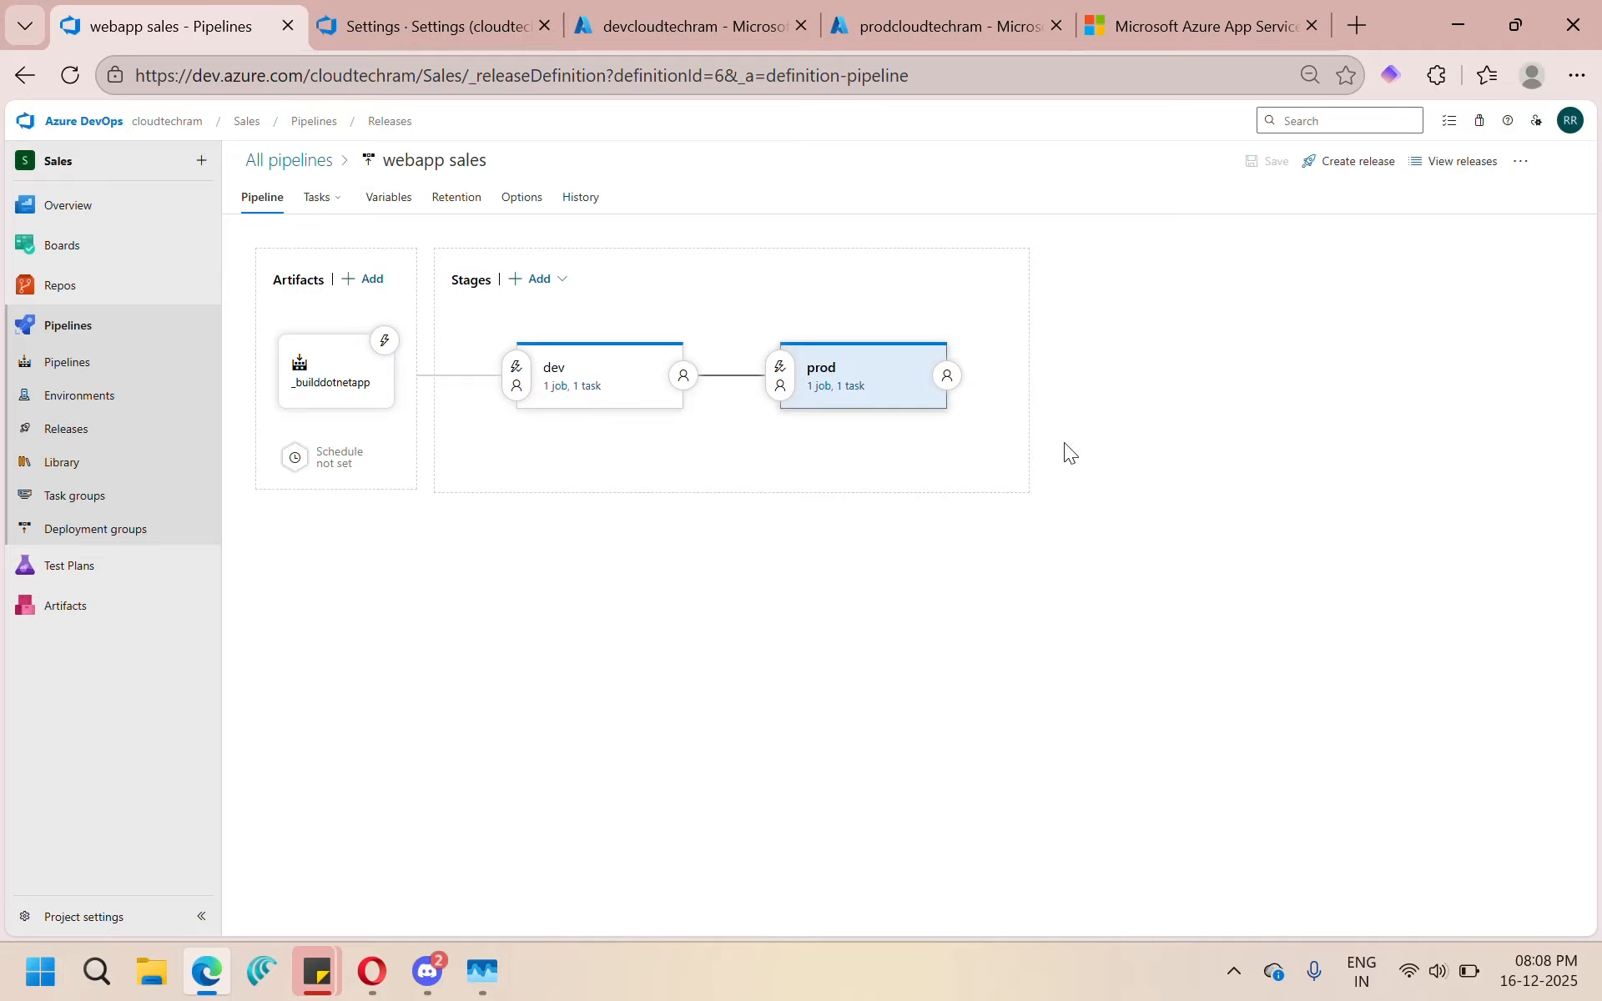
Step: Create a release of webapp sales using version 20251216.1 of the _builddotnetapp artifact
click(1346, 163)
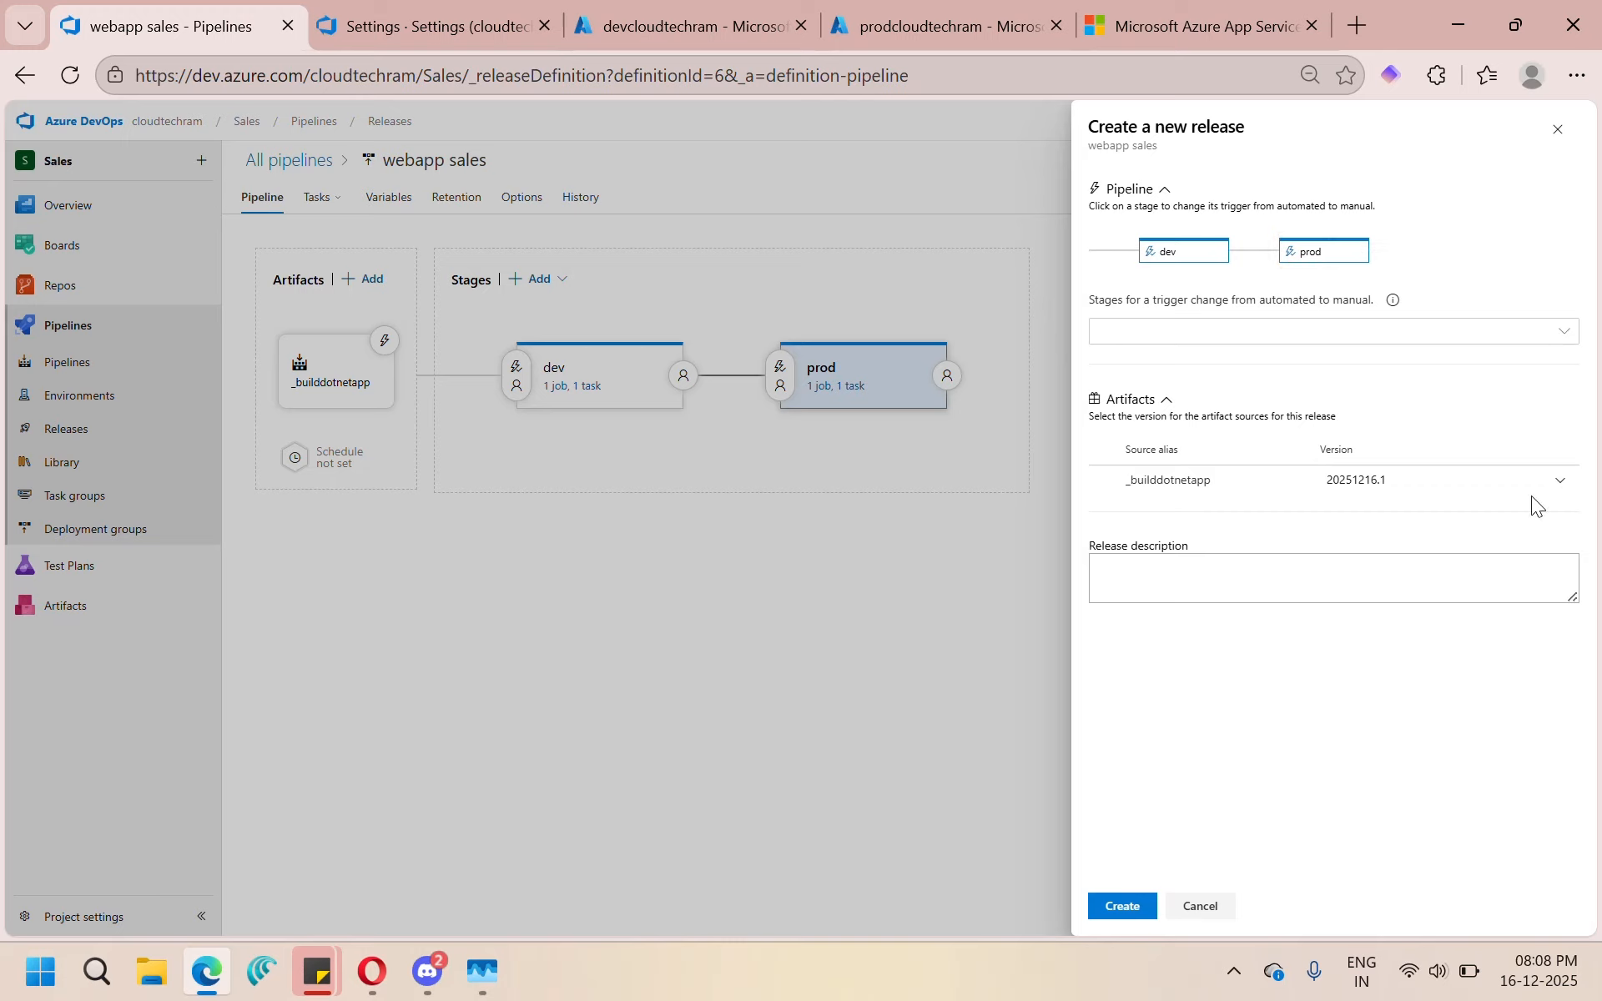
click(1559, 482)
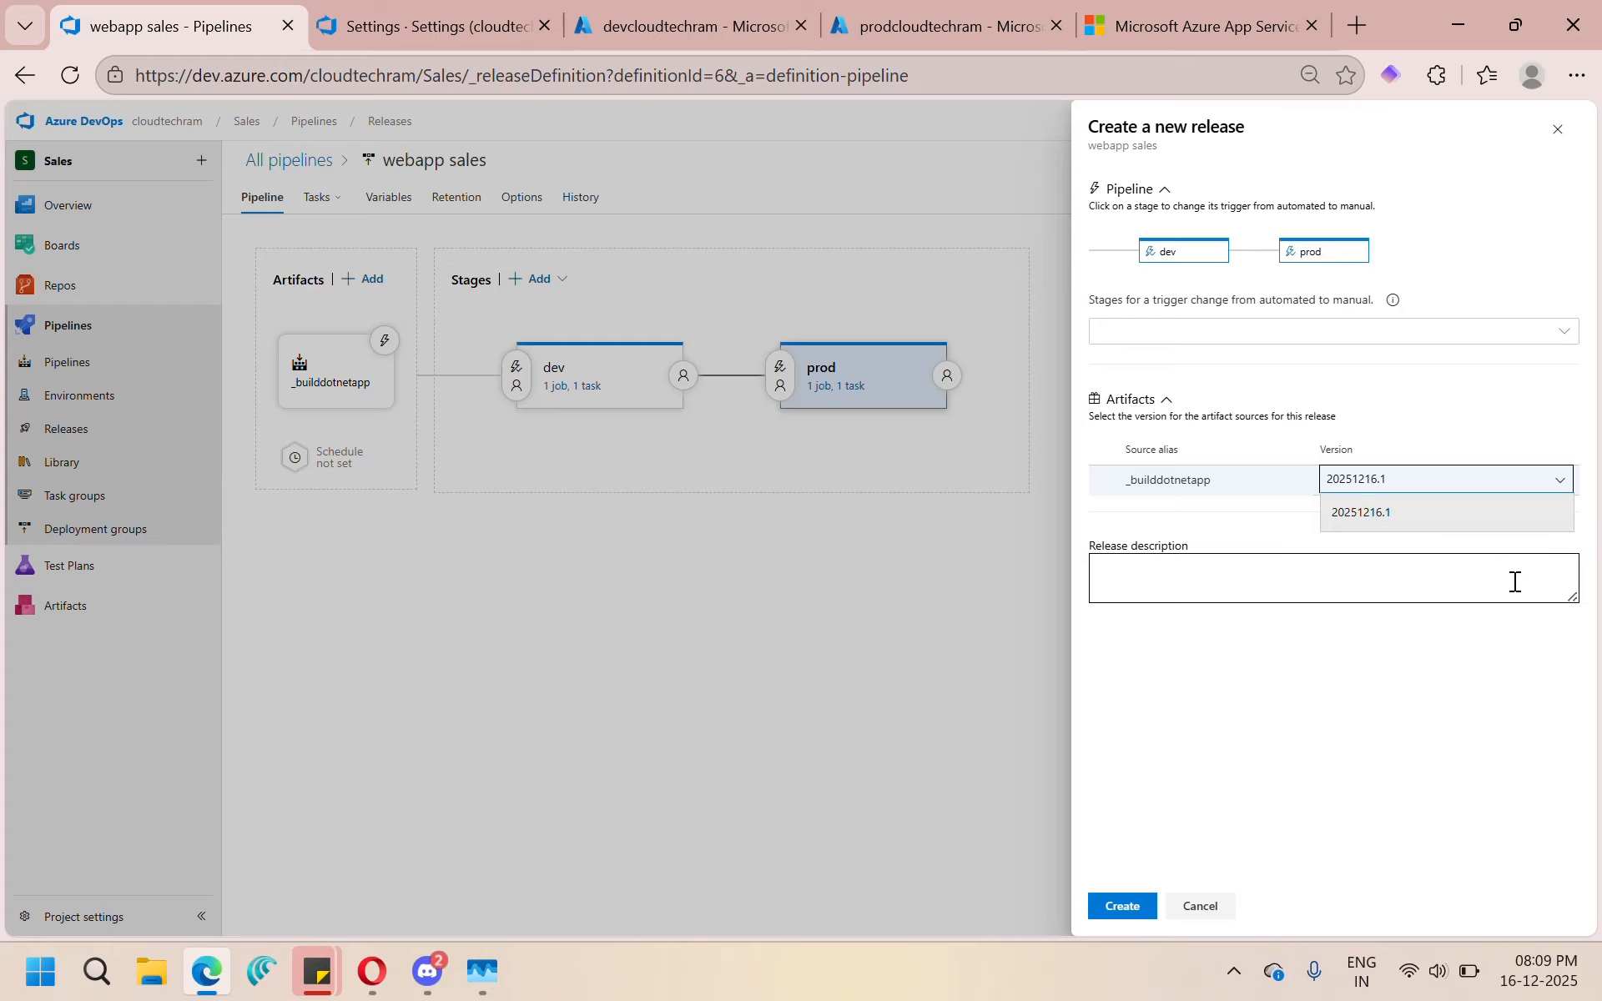
click(1122, 907)
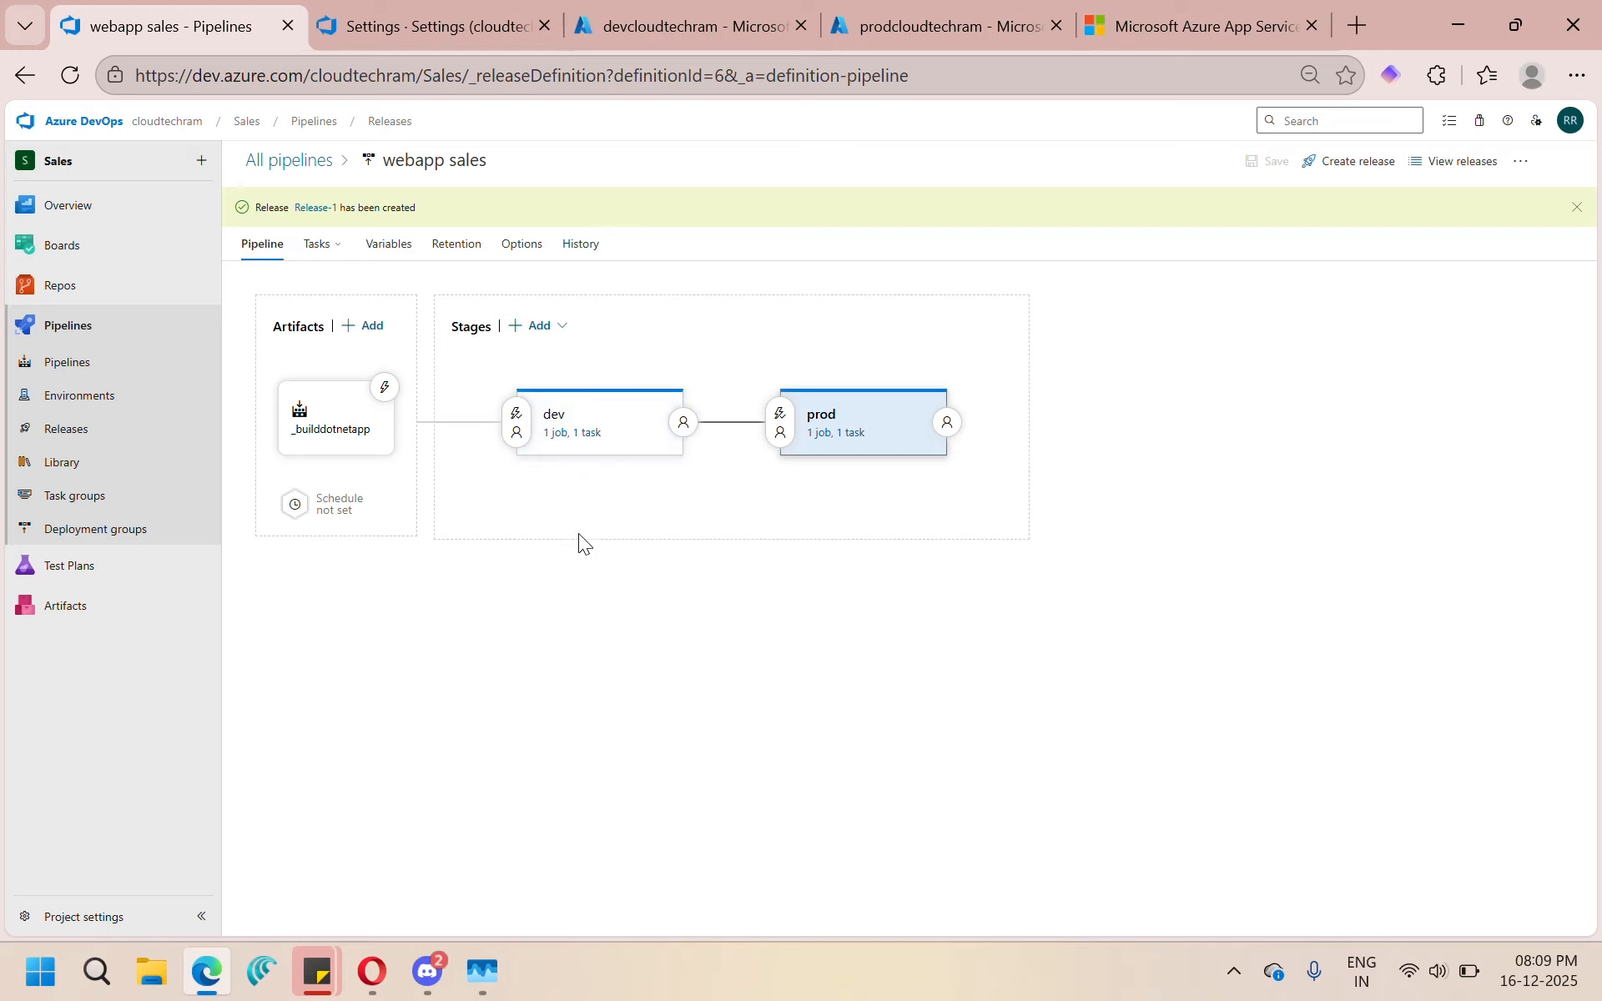
Step: Open the new release to follow the dev stage's deployment logs, and check both stages in the releases list
click(326, 218)
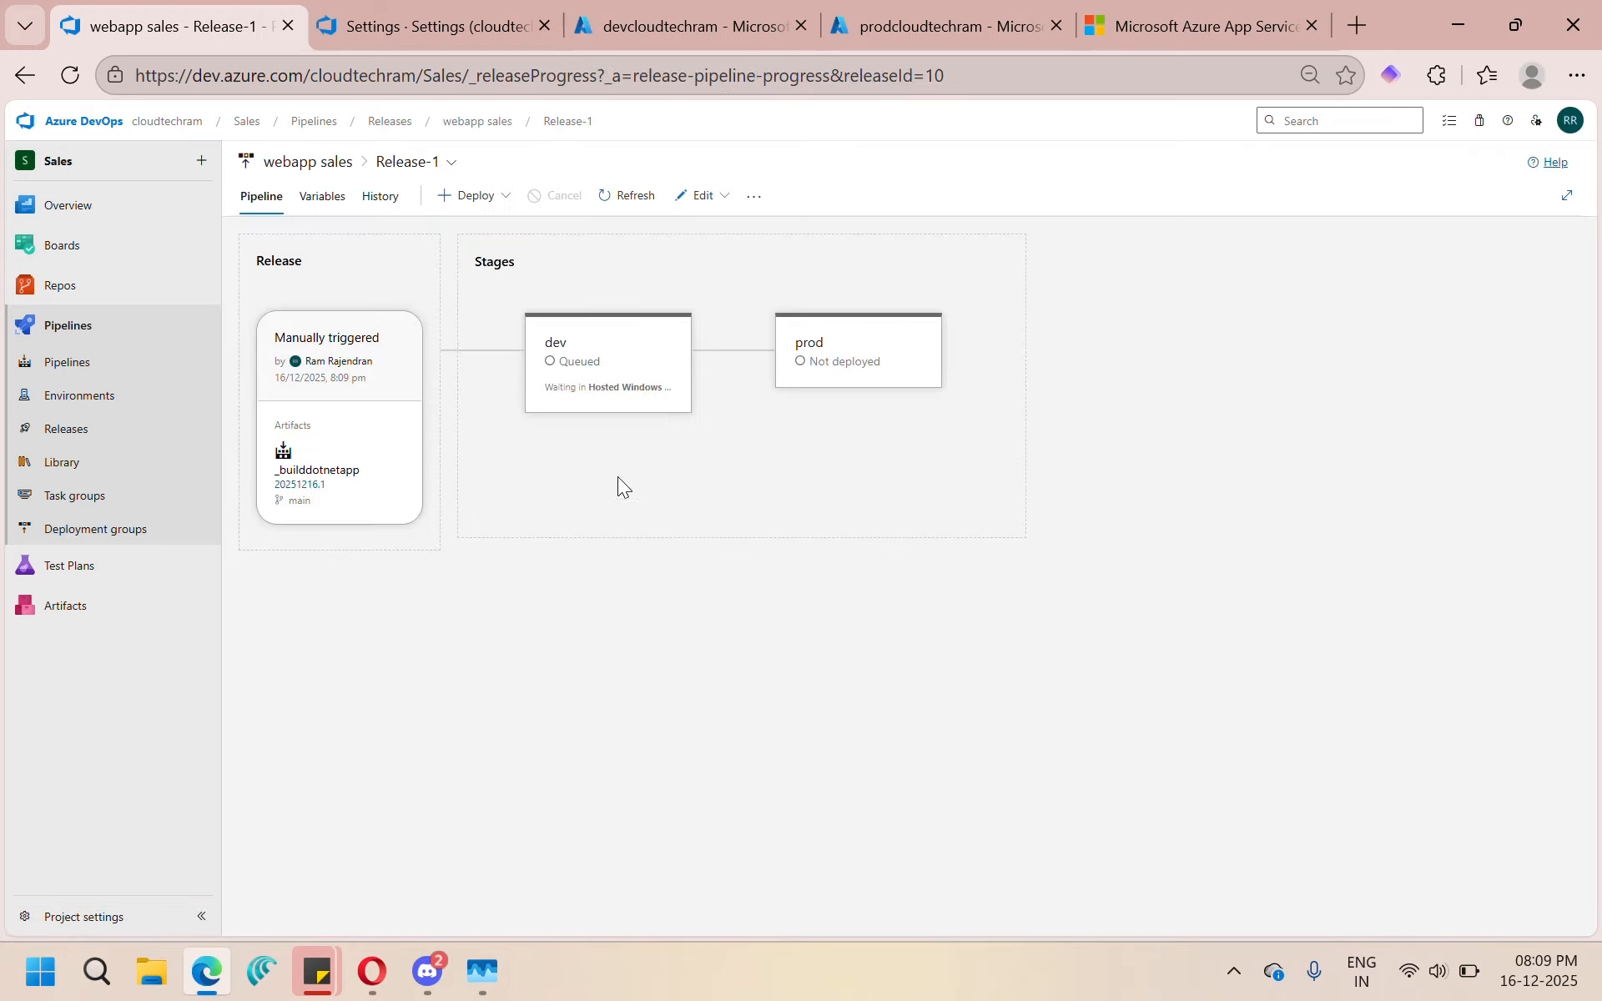
mouse_move(654, 317)
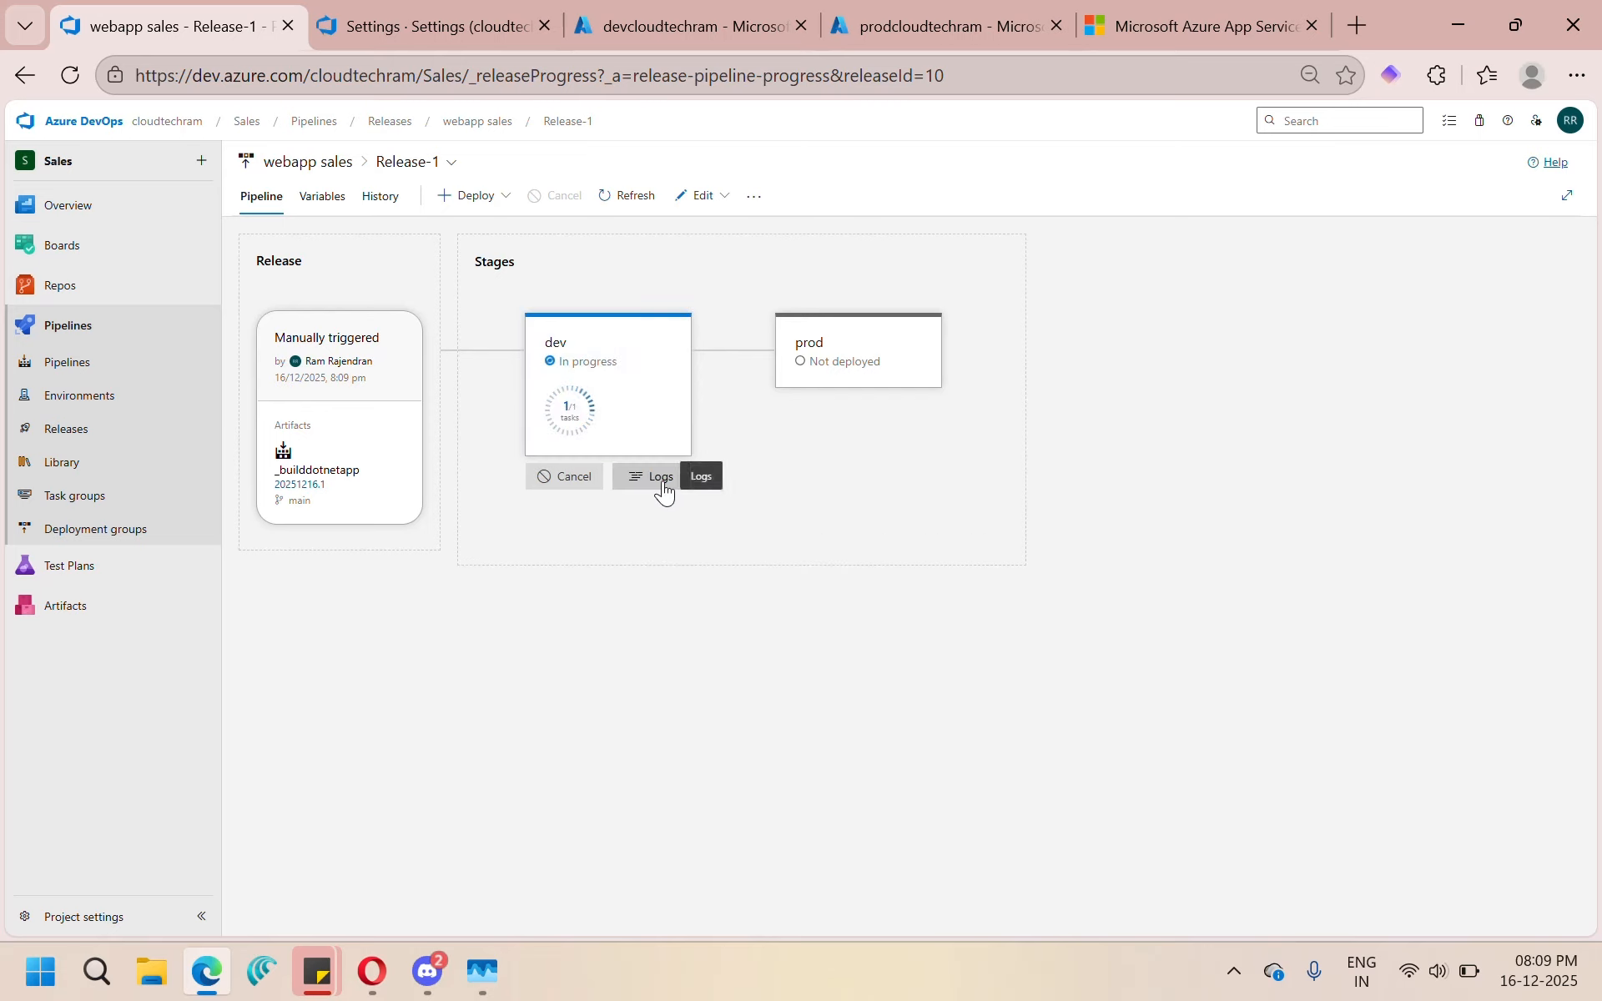
click(659, 482)
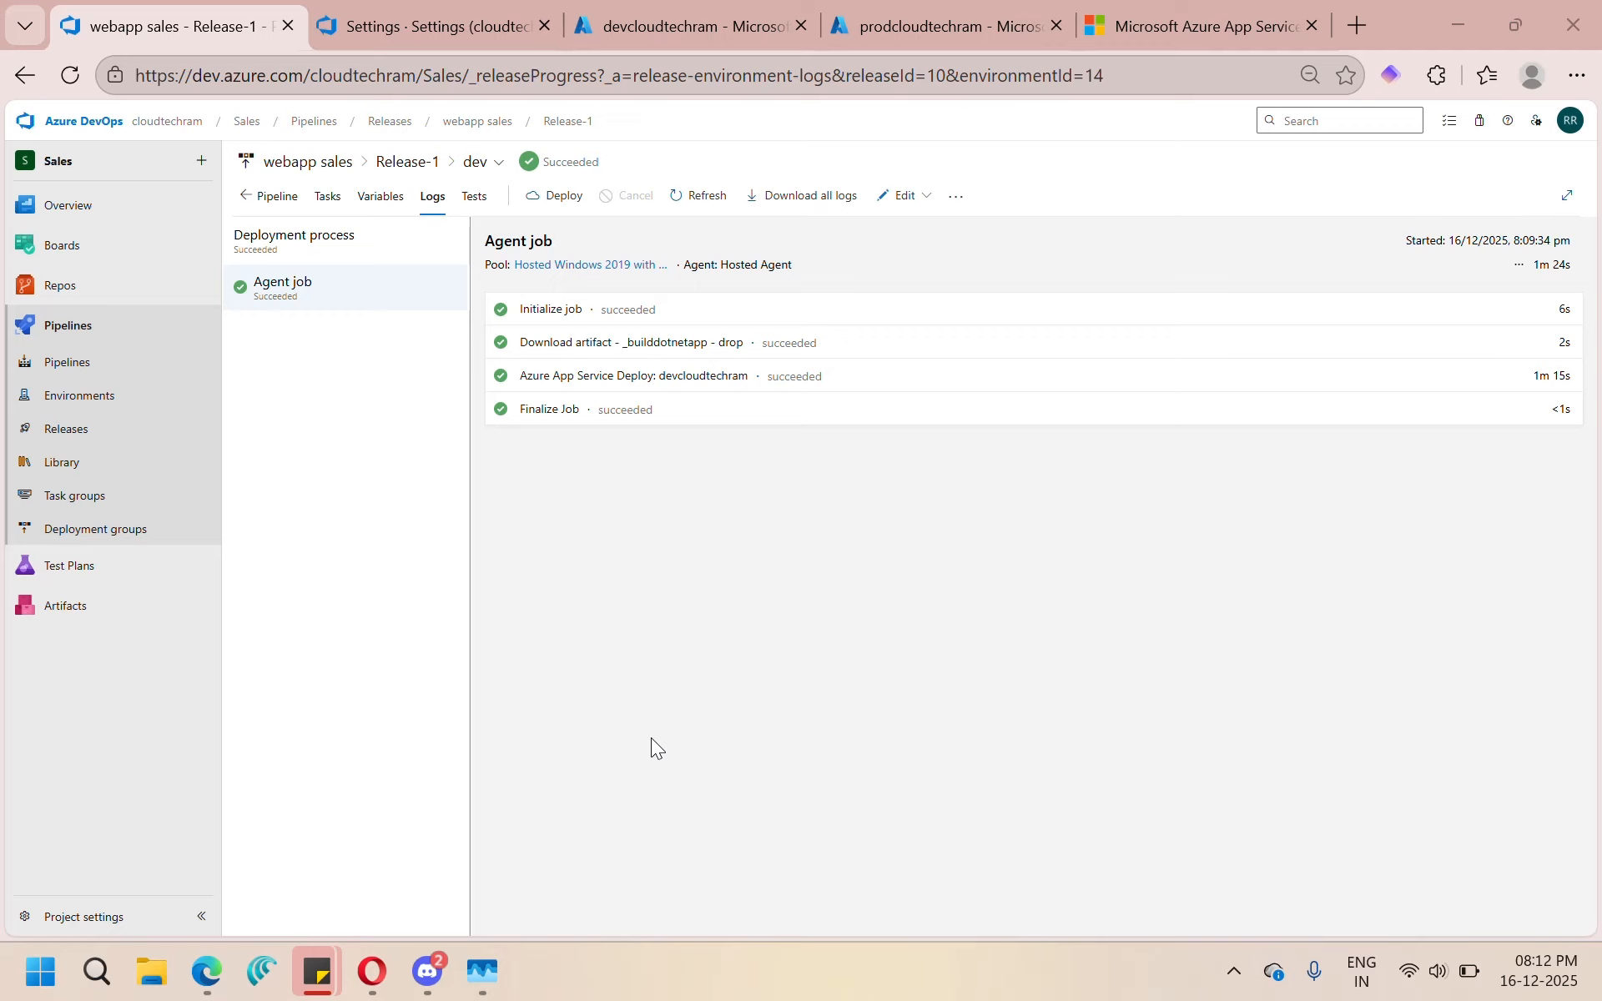
click(86, 440)
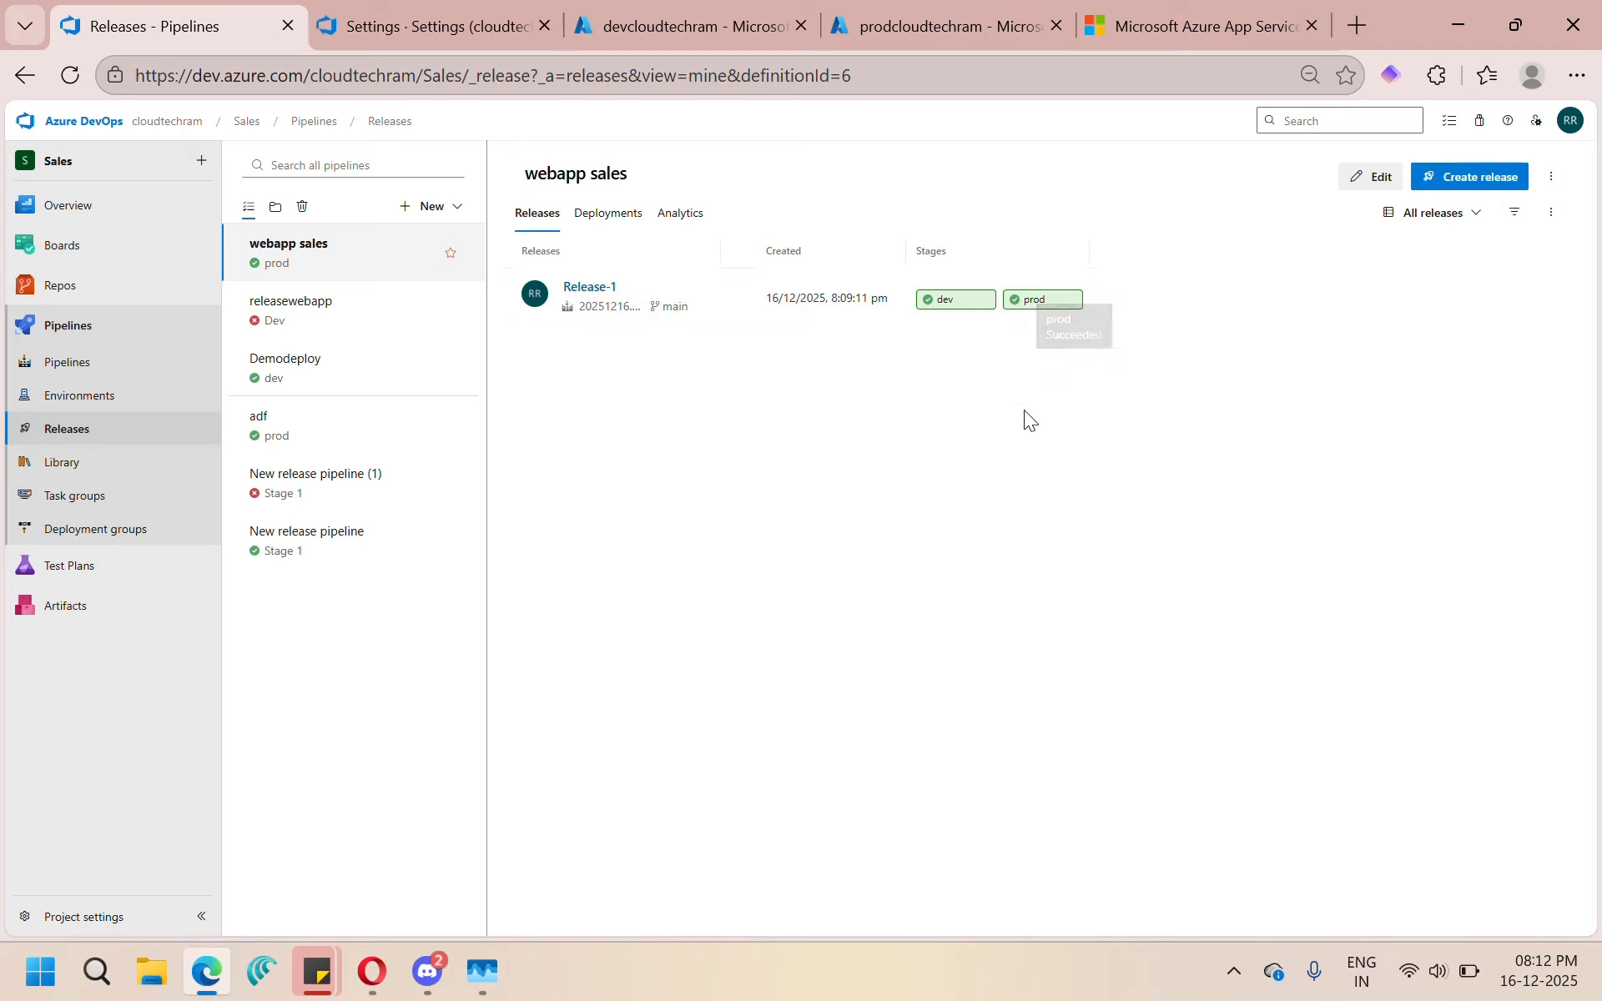
Step: Reload the devcloudtechram.azurewebsites.net site to check the deployed app, and return to the releases list in Azure DevOps
click(1193, 25)
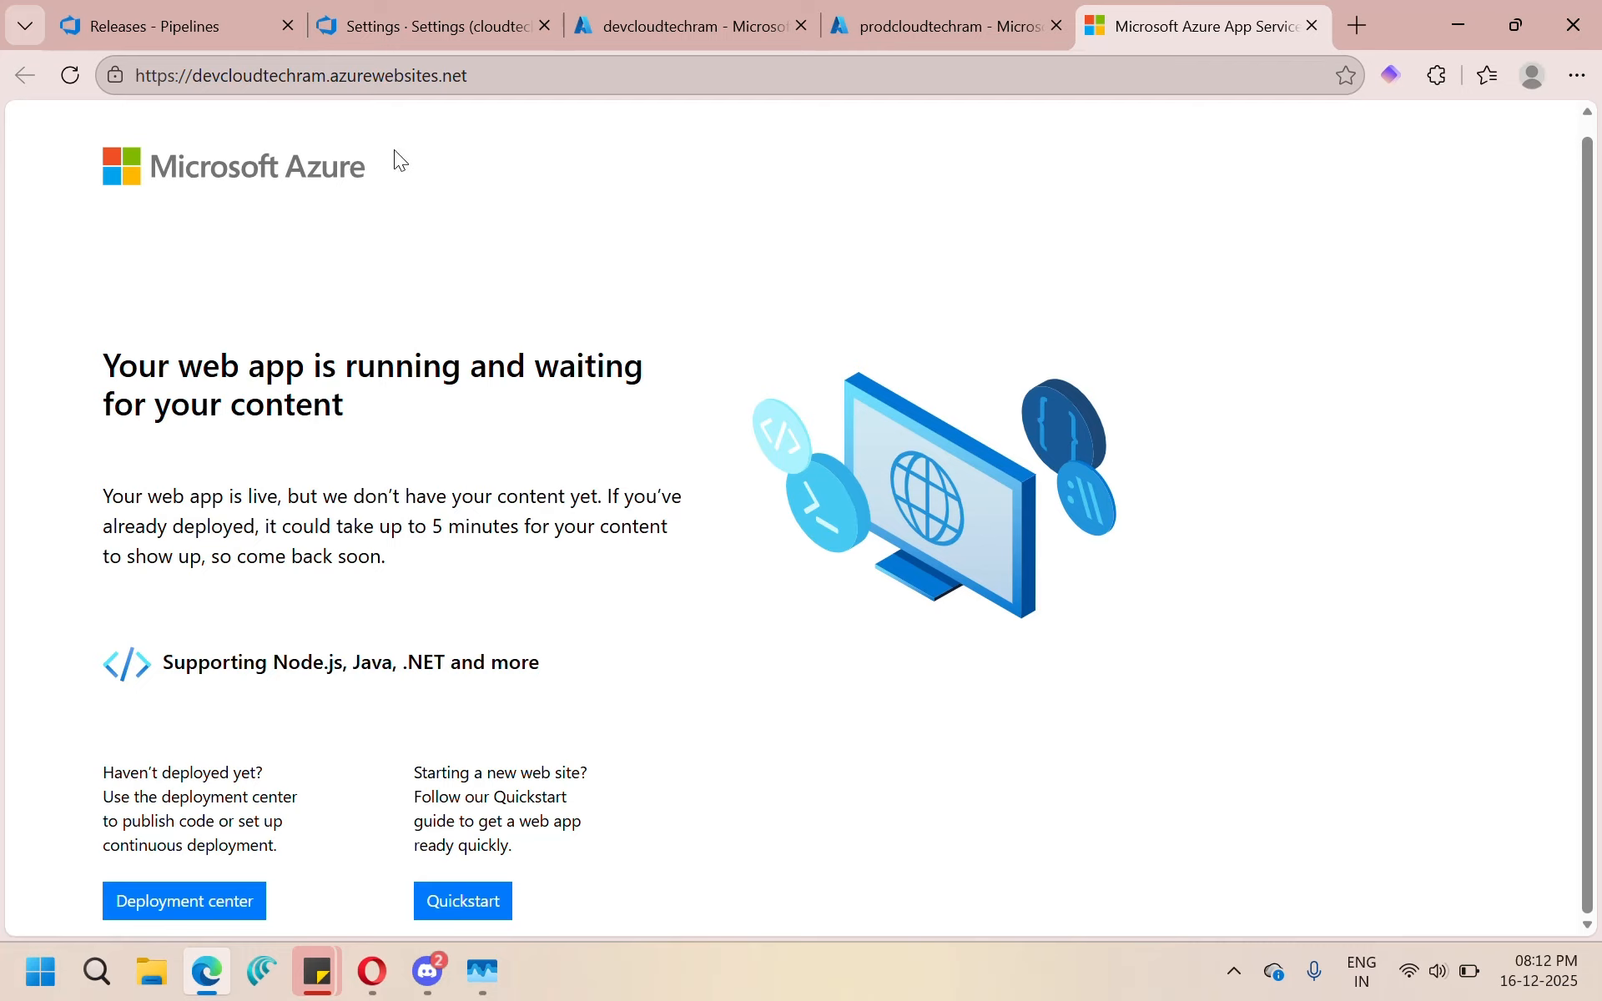
click(71, 77)
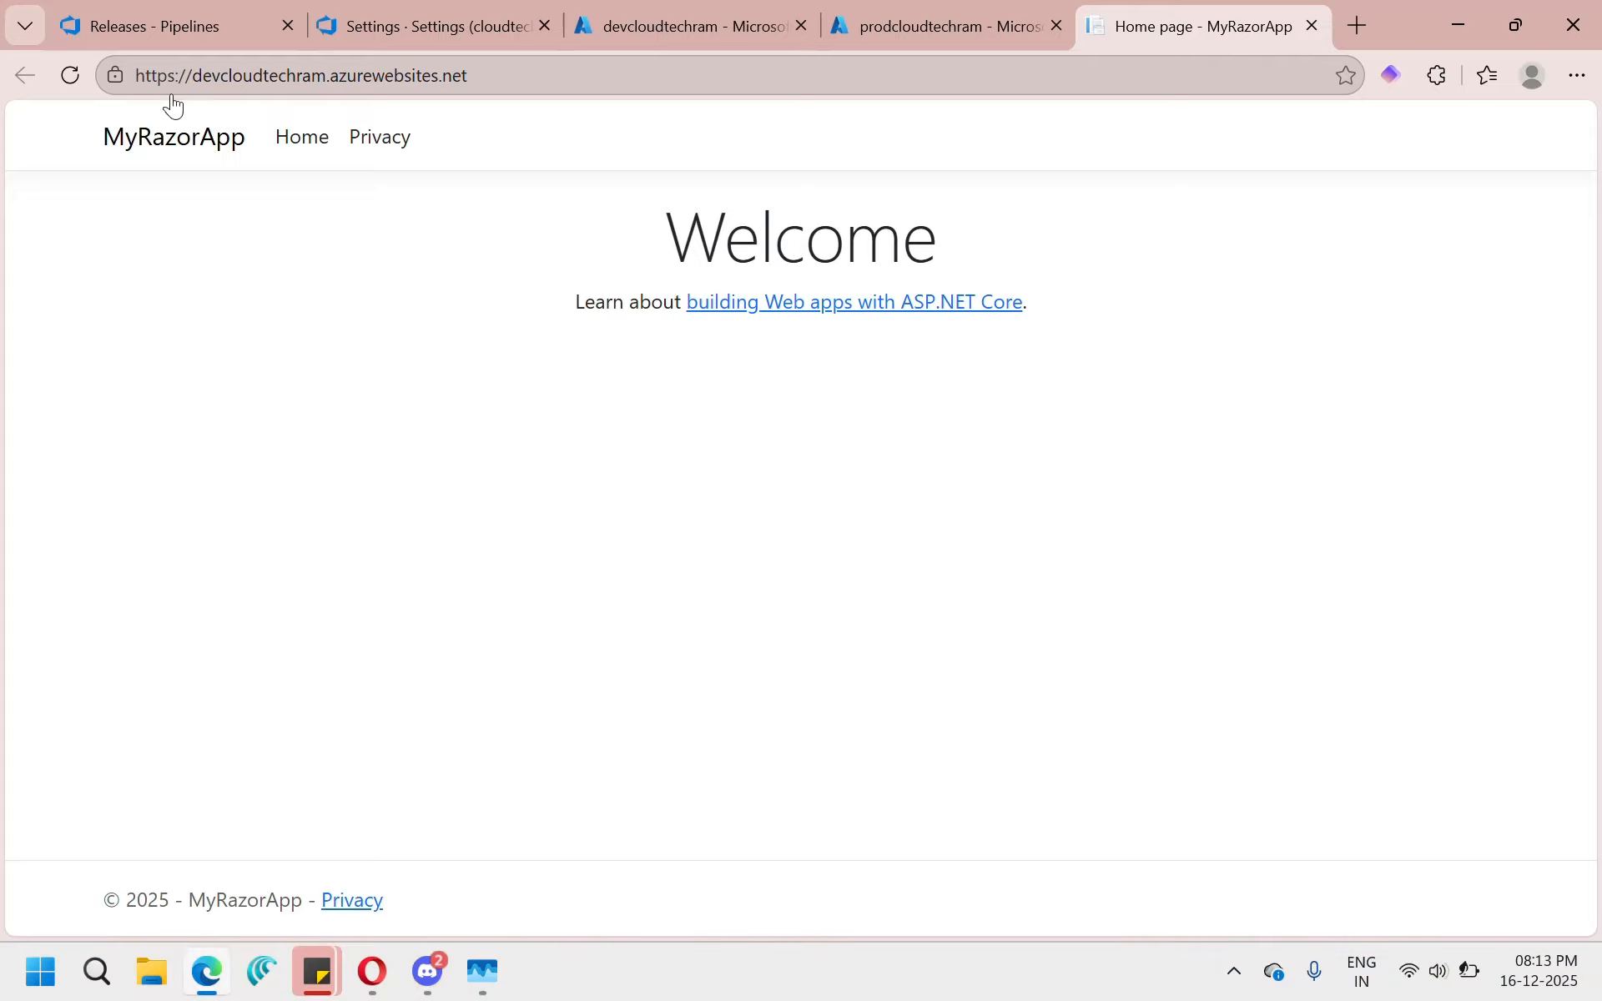
click(165, 23)
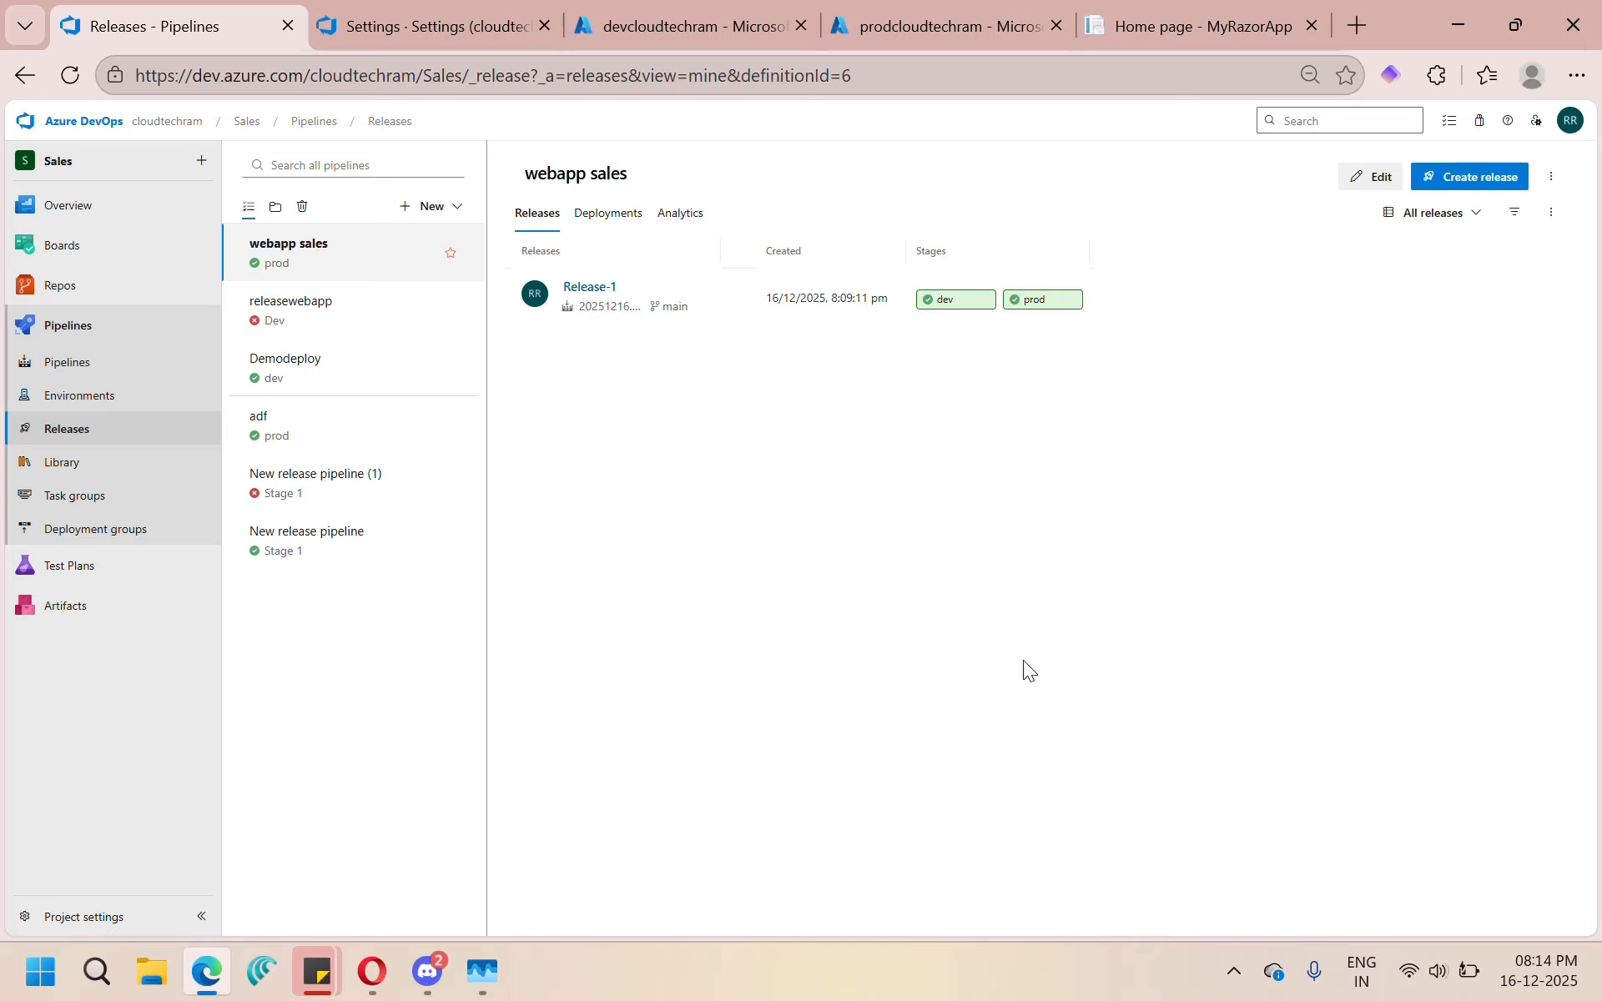
Step: Open the builddotnetapp build pipeline for editing
click(73, 369)
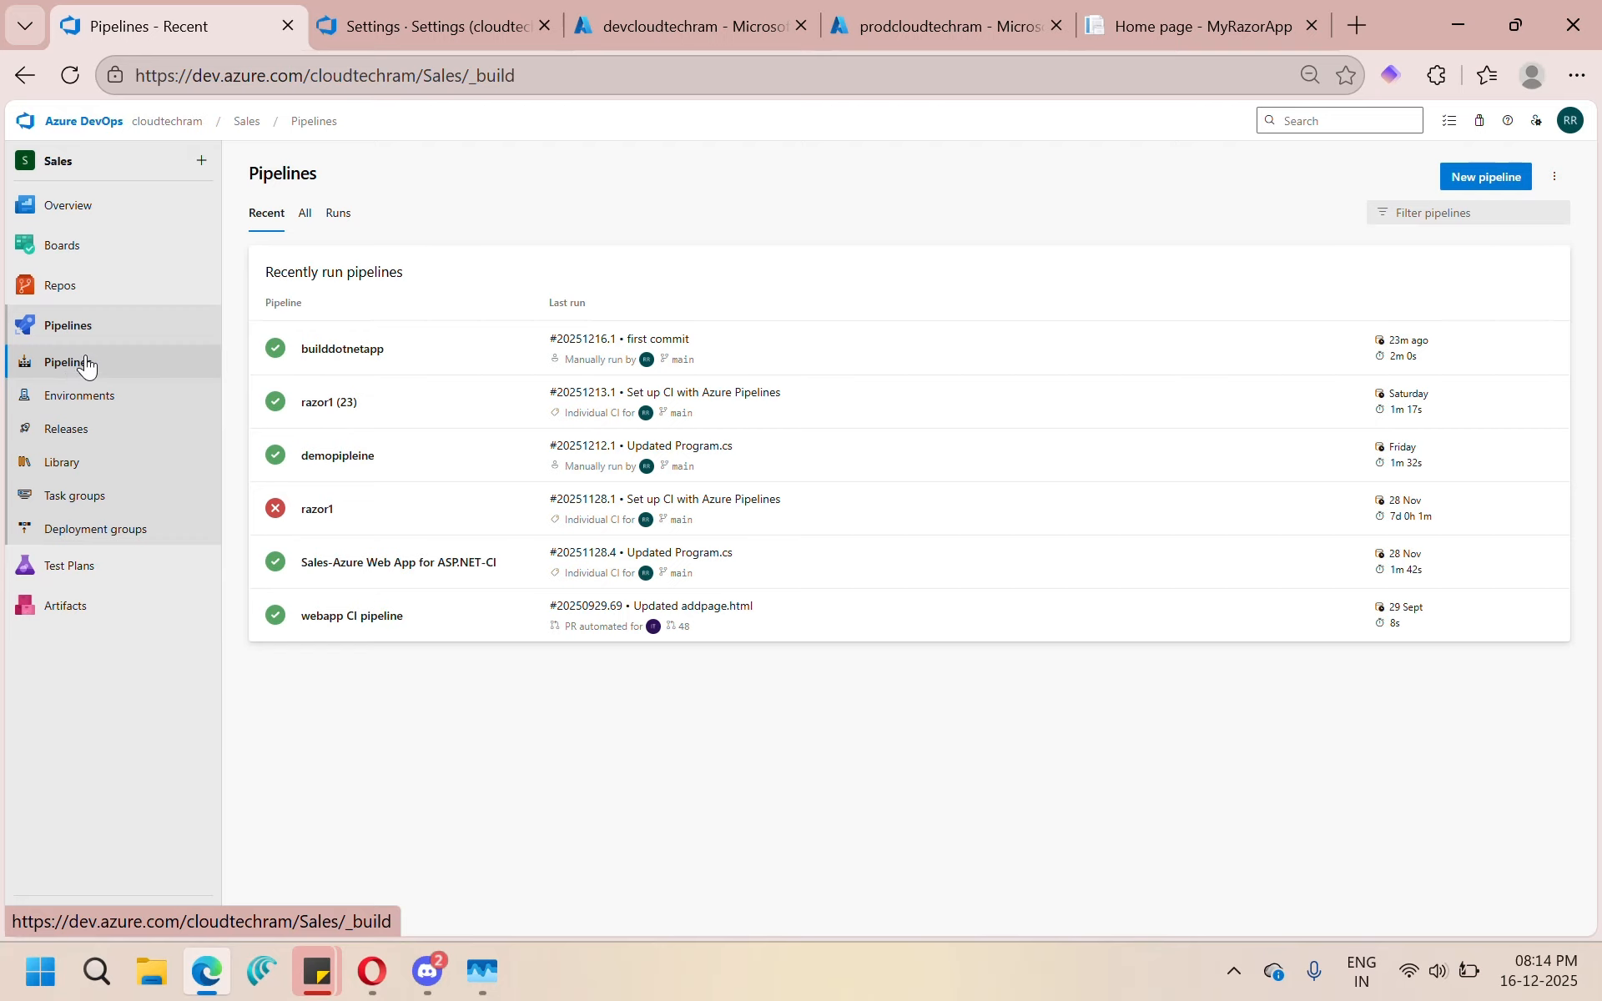
mouse_move(86, 288)
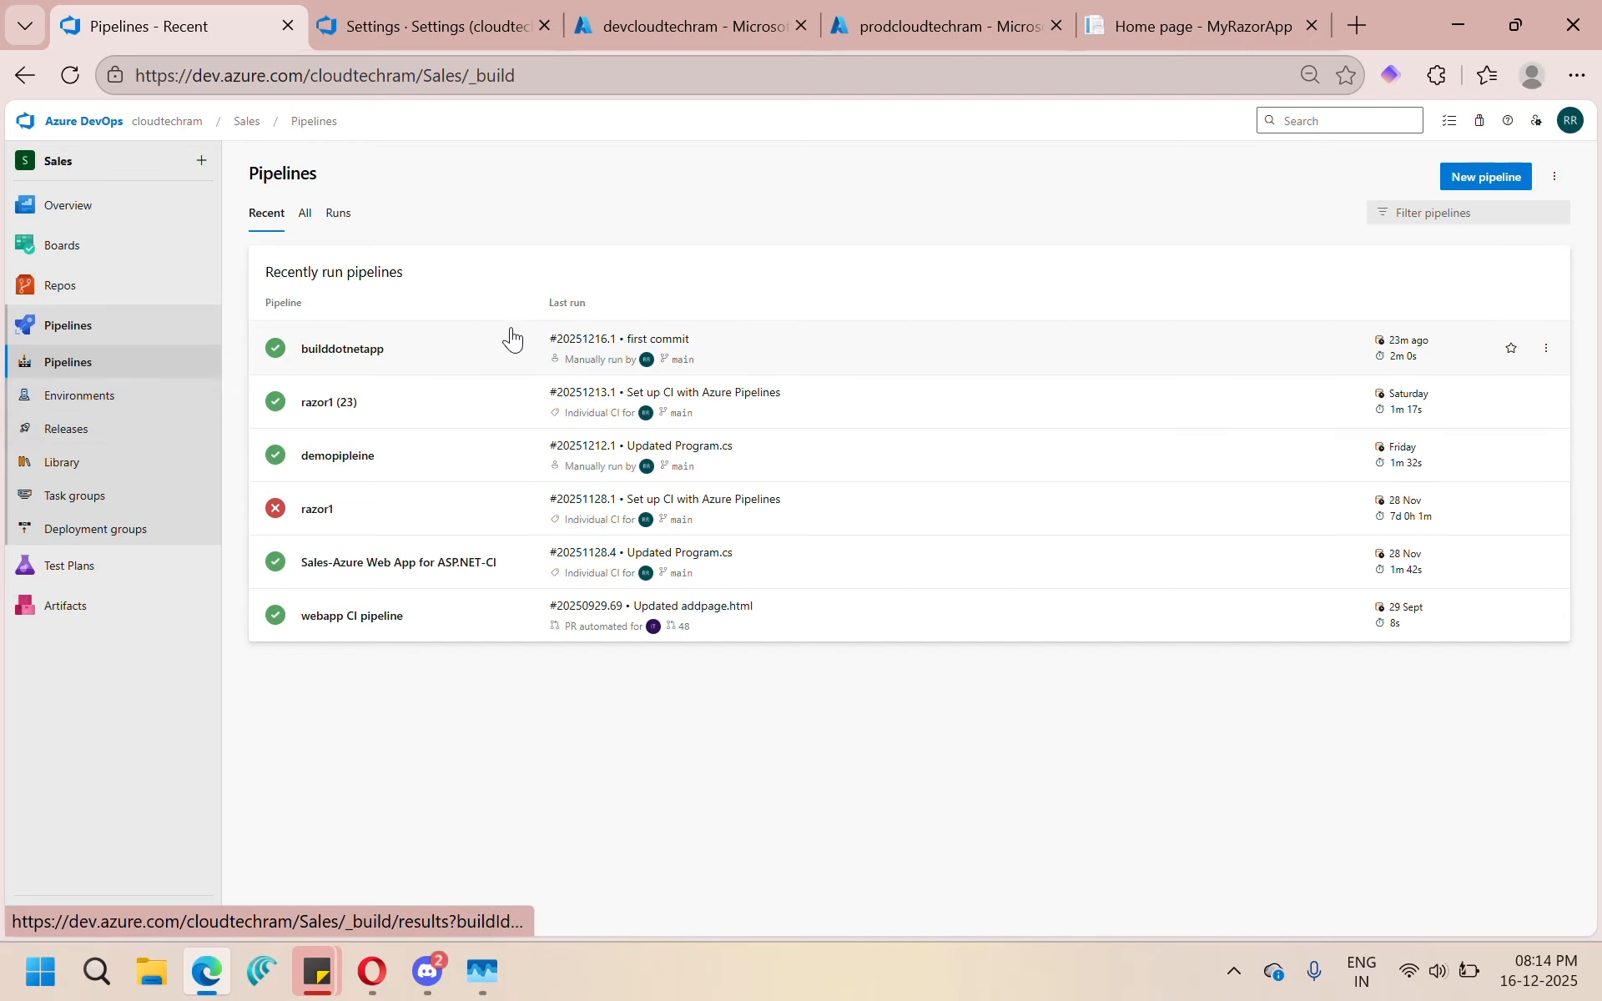
click(444, 365)
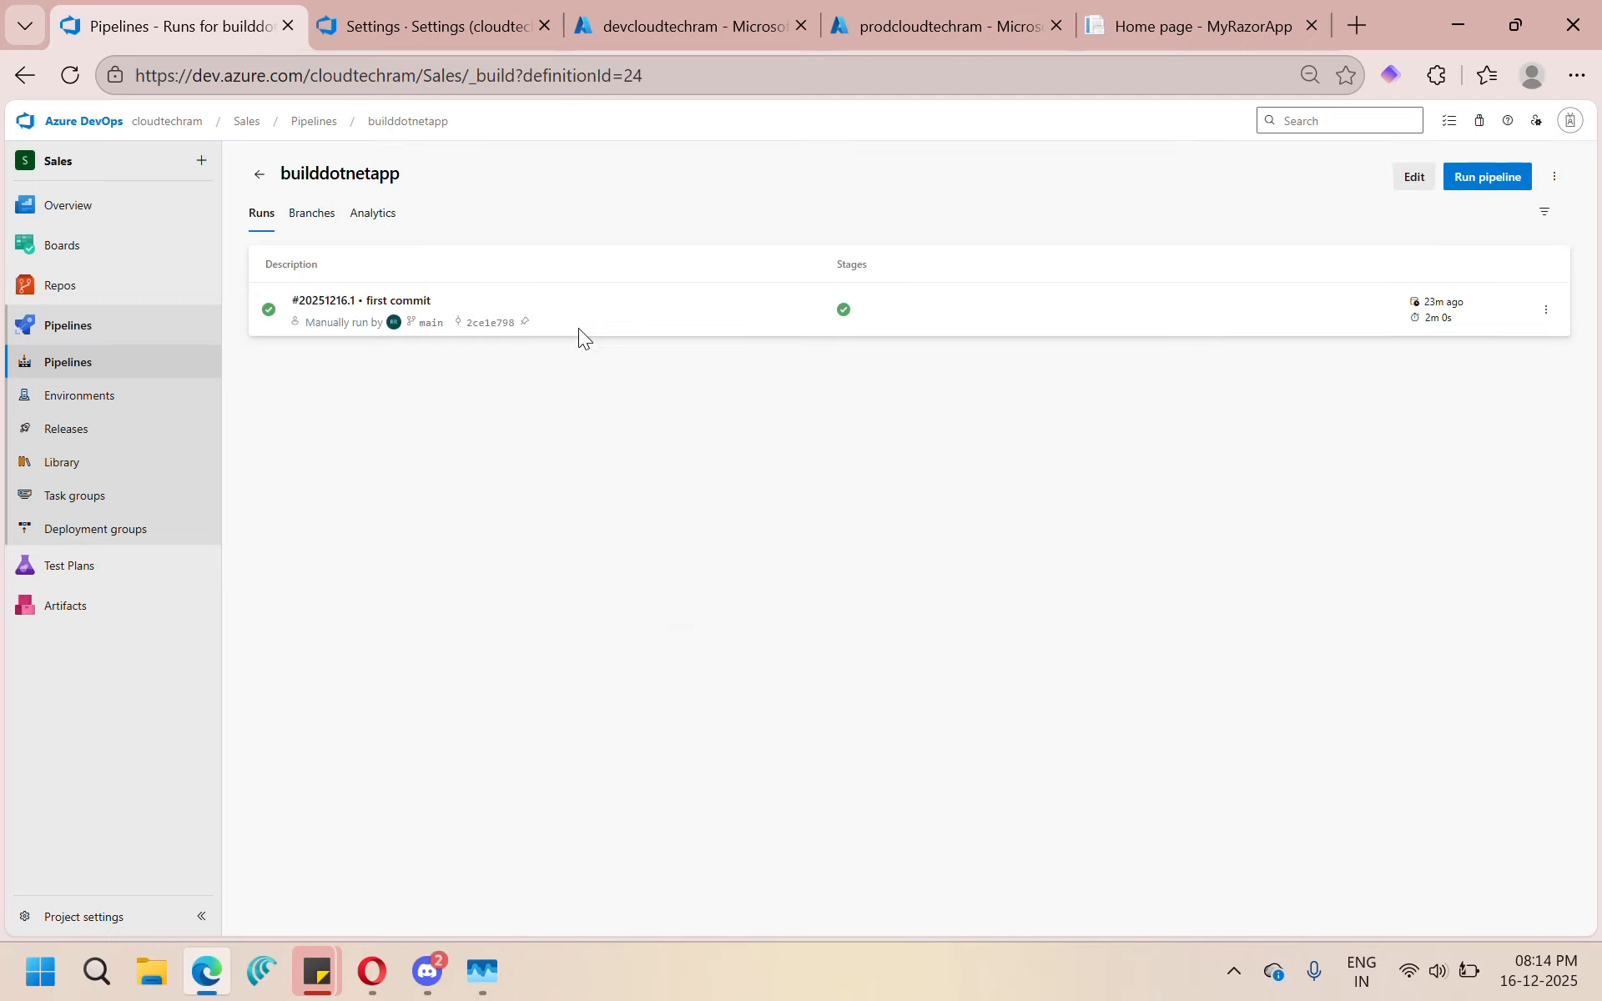
click(1418, 178)
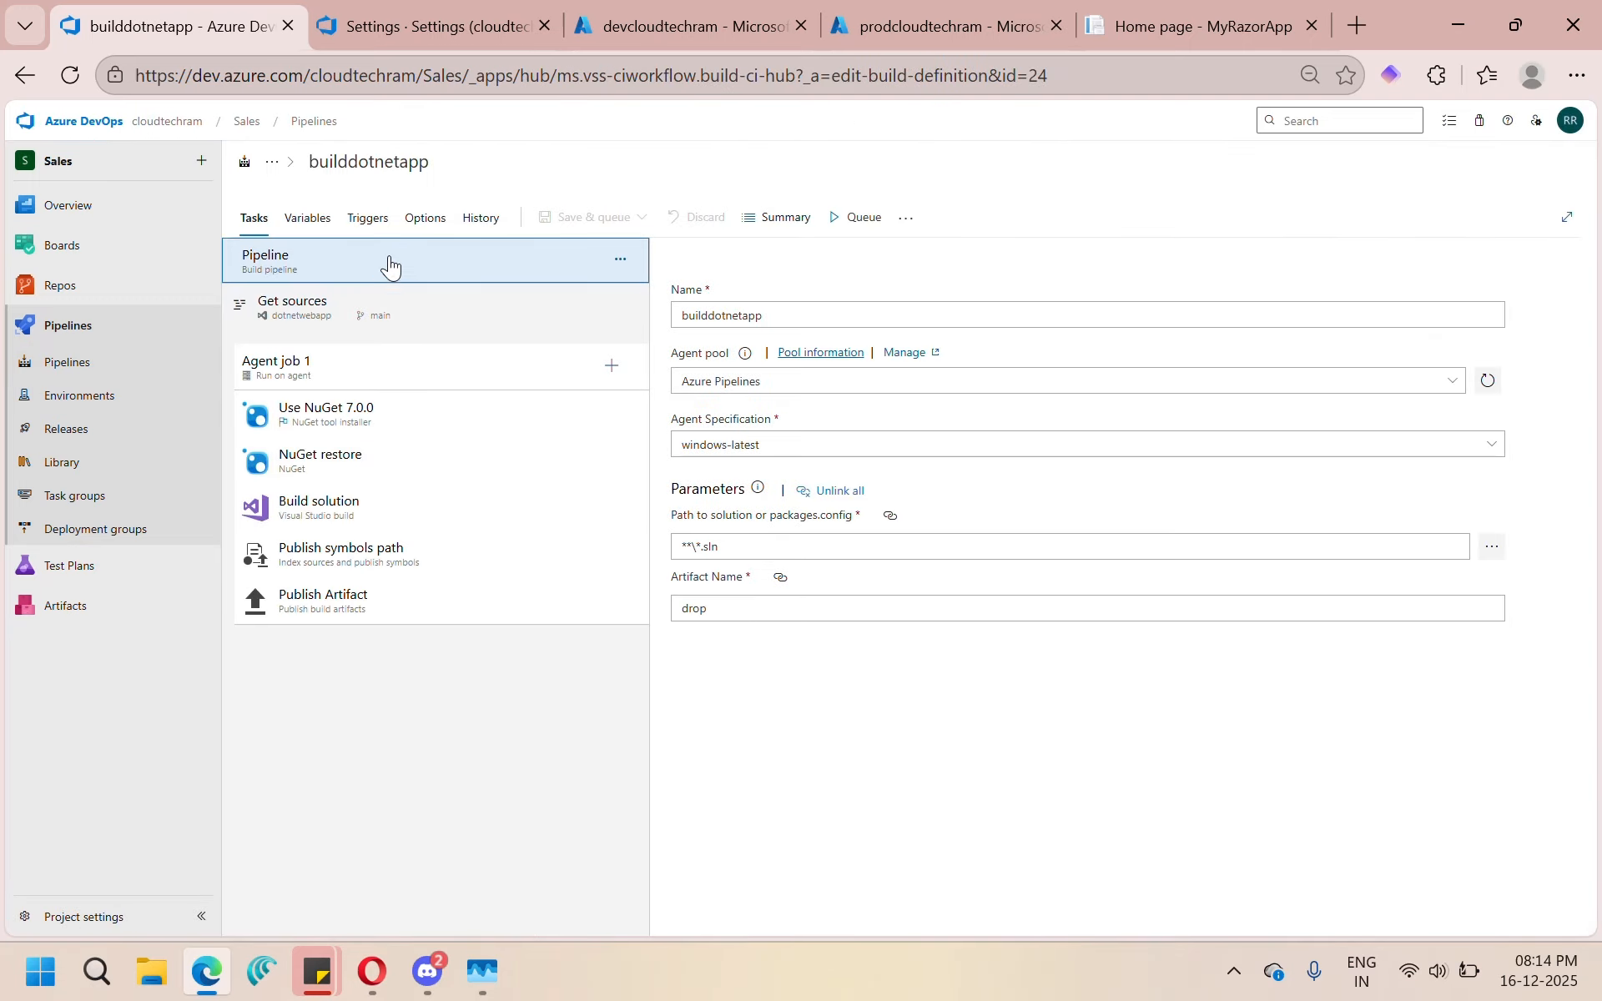
Step: Enable continuous integration for dotnetwebapp with the main branch included, and save the build pipeline without queuing a run
click(369, 228)
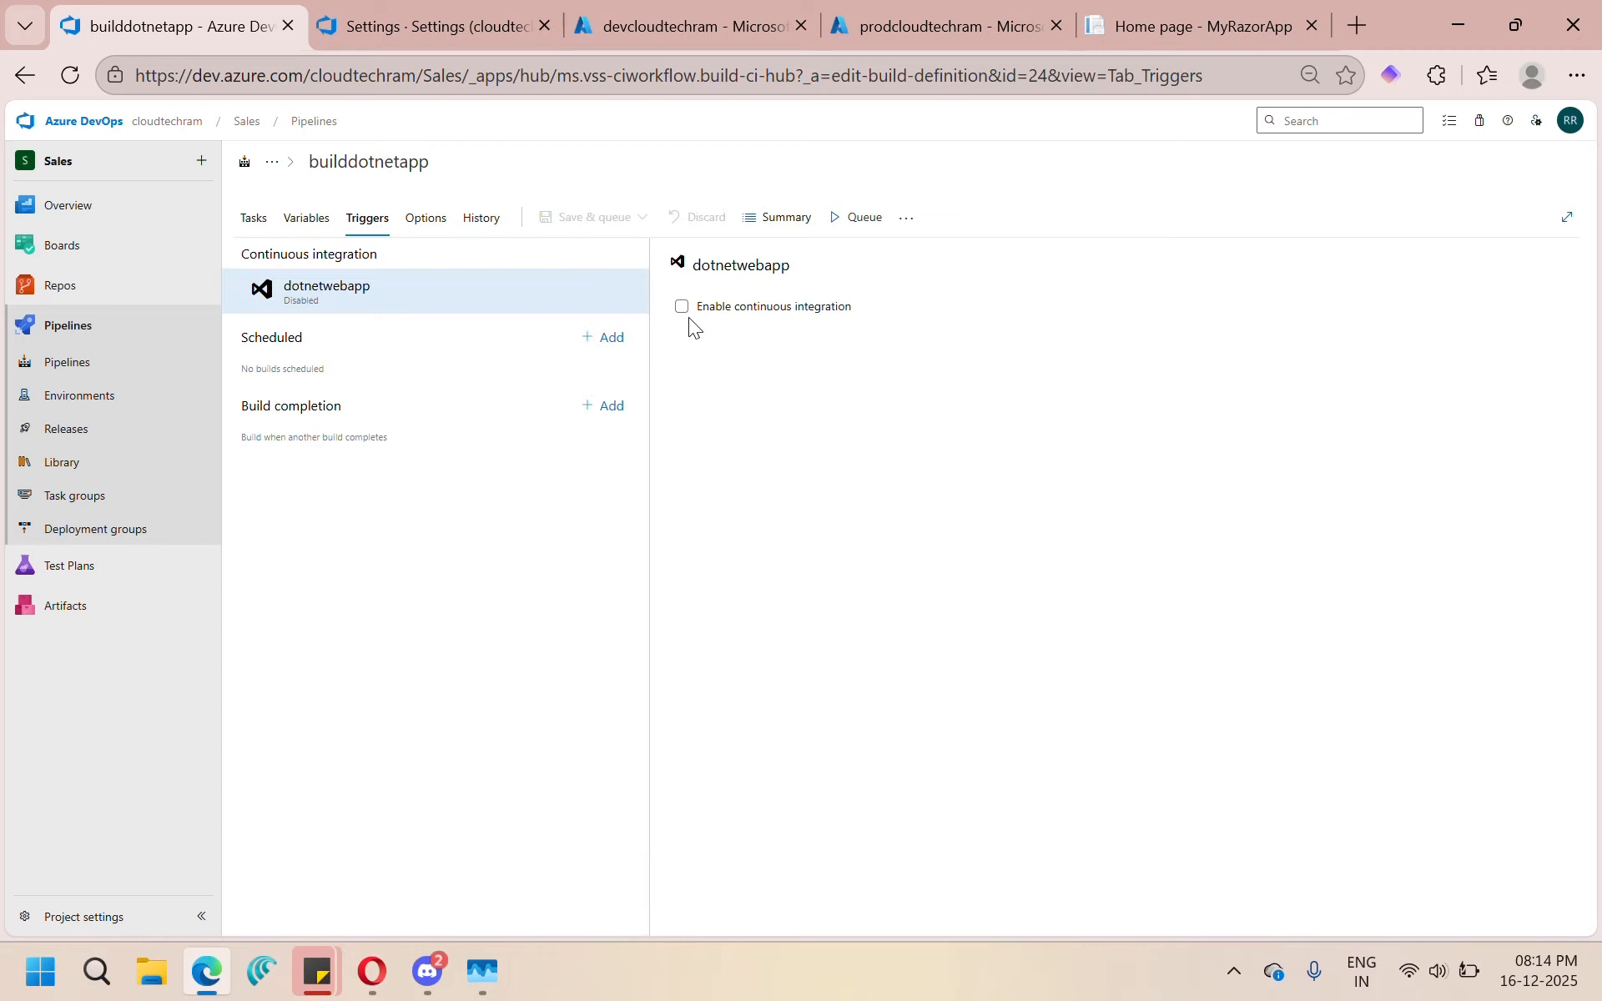
click(683, 307)
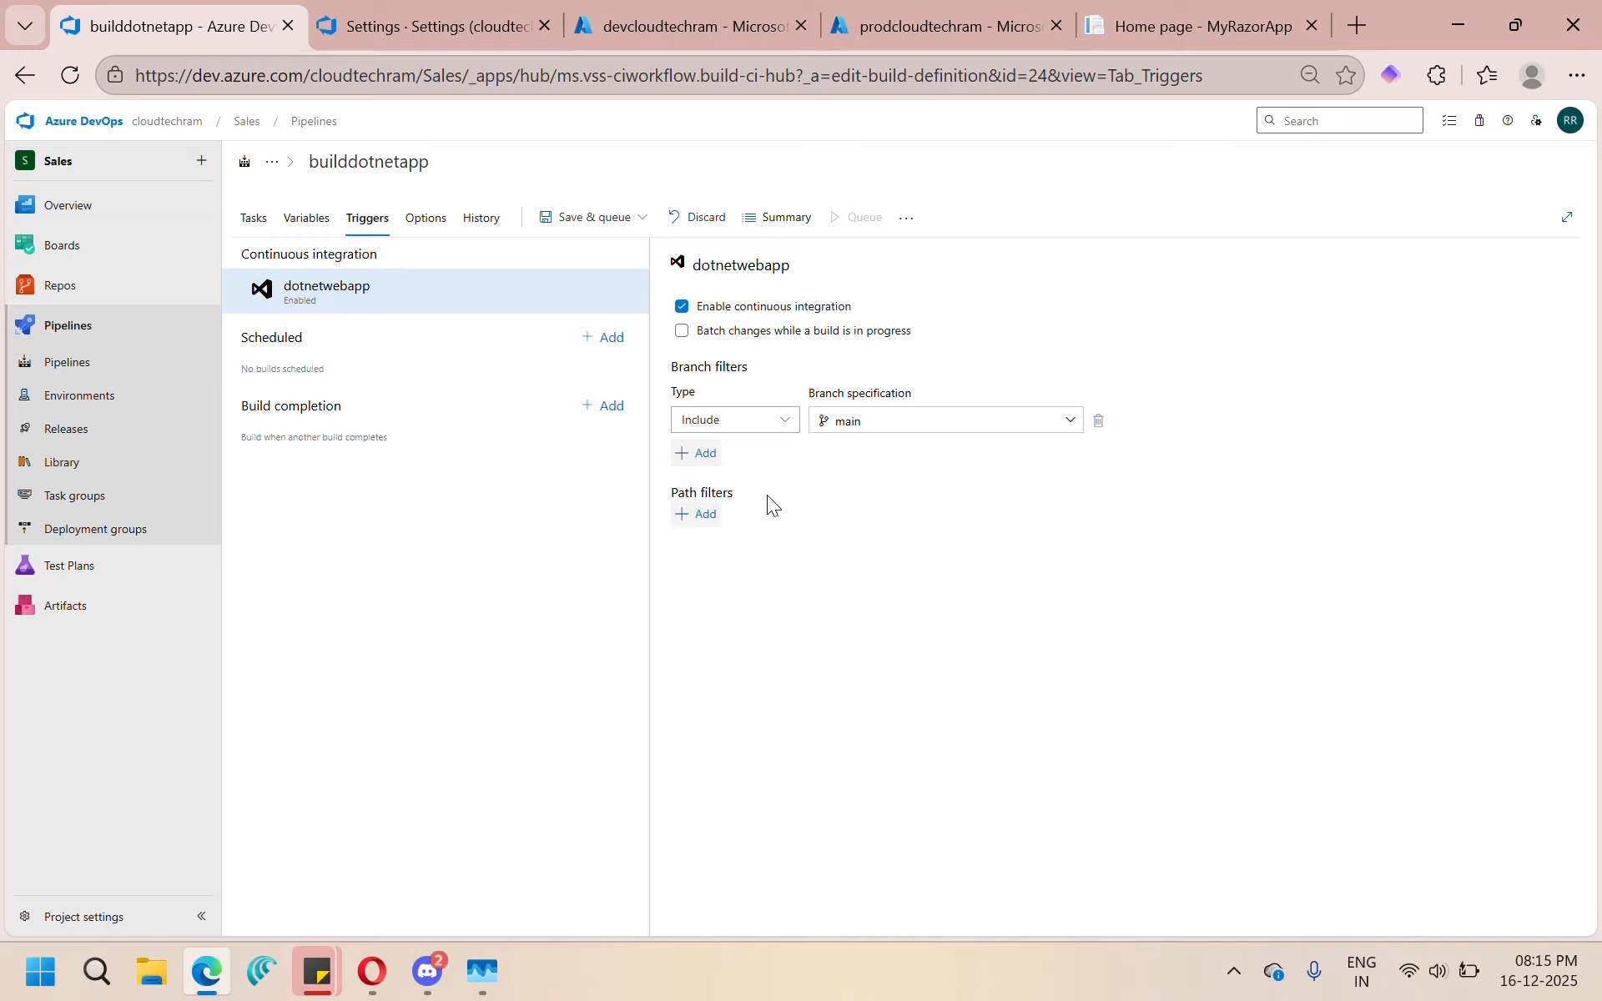
click(564, 218)
click(612, 280)
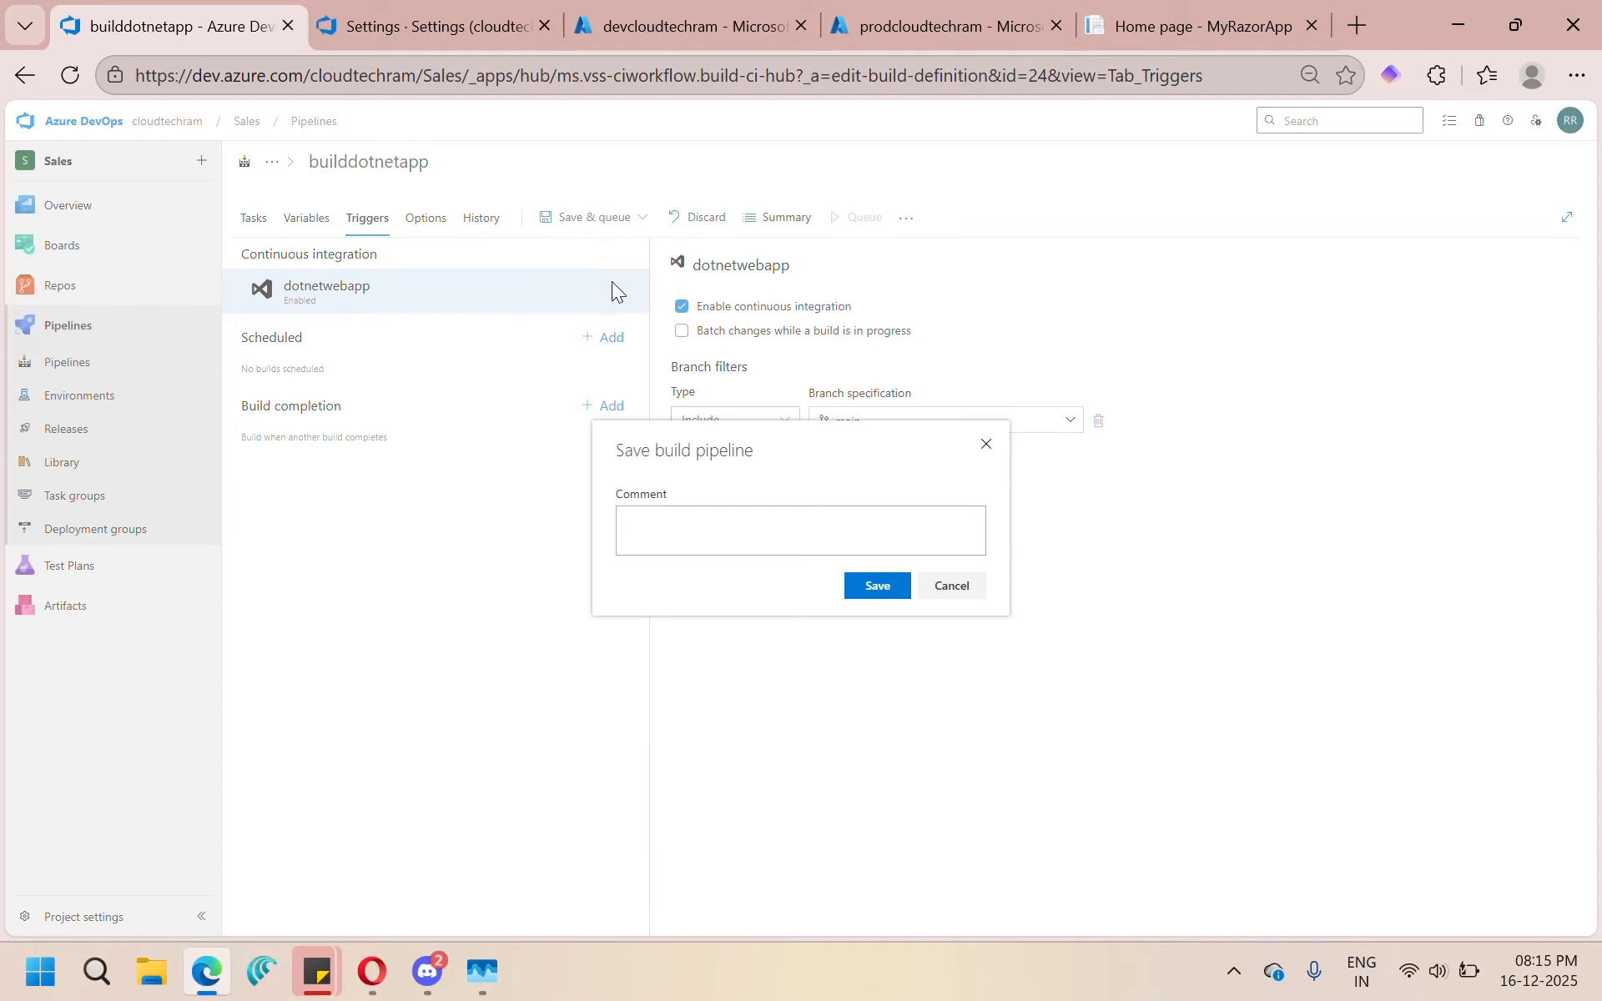
click(876, 586)
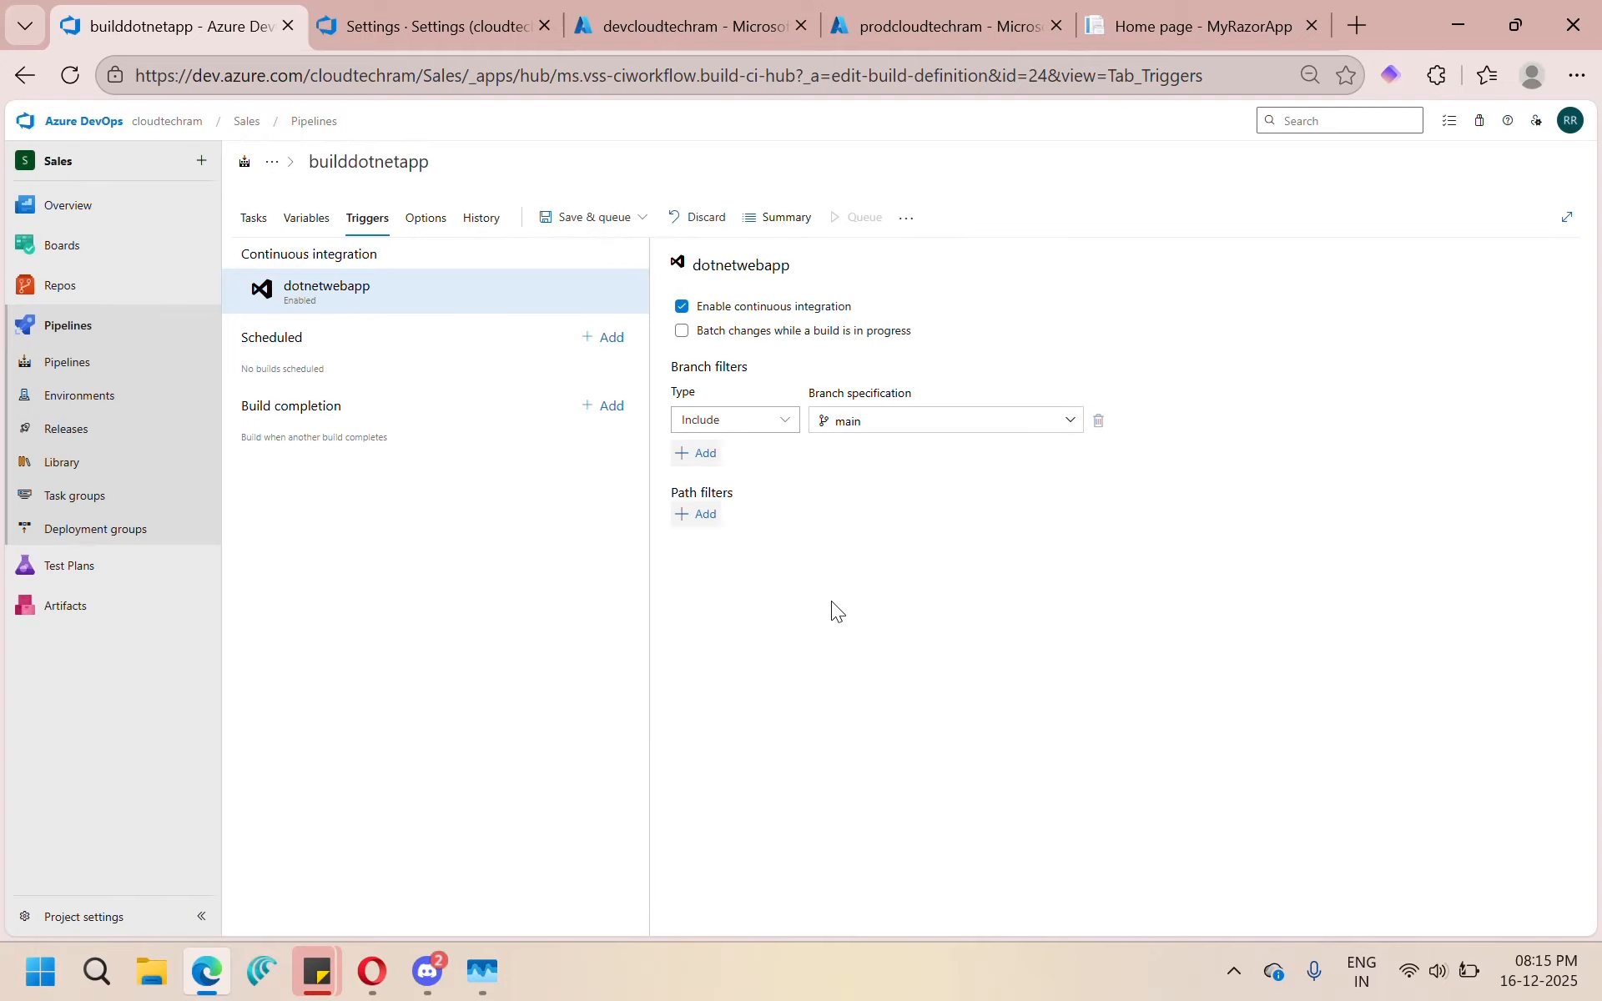
Step: Add the comment line "//just some coments" below the first line of Program.cs in dotnetwebapp, commit it to main, and check the pipelines list
click(99, 292)
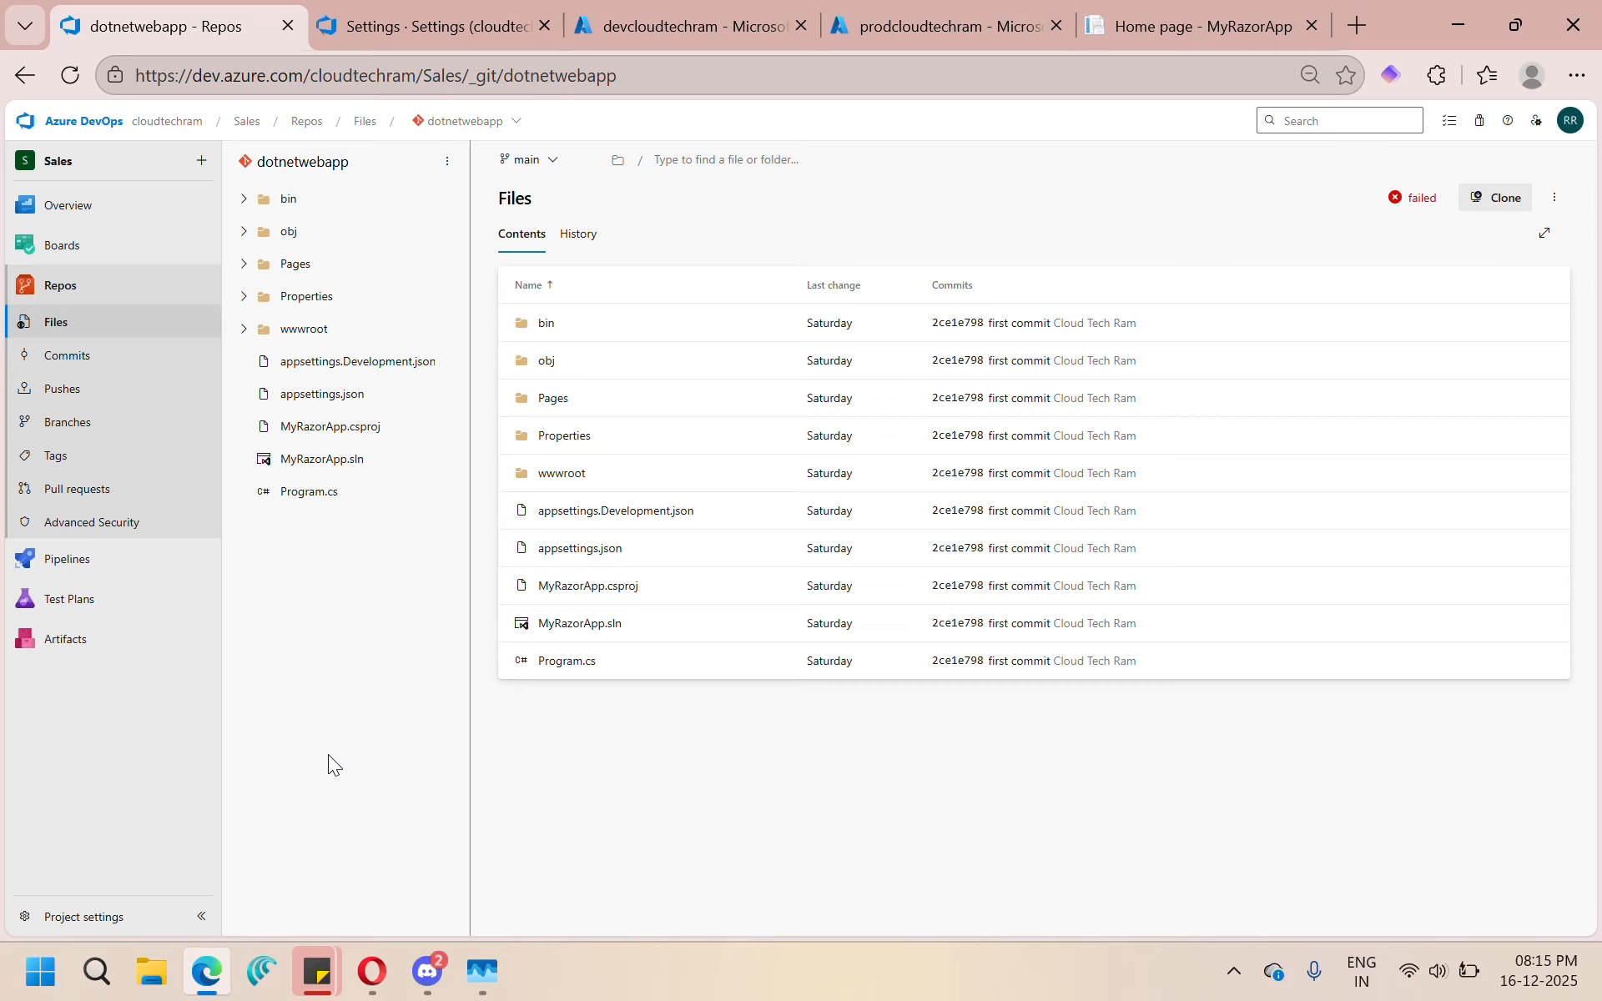
click(309, 491)
click(1506, 197)
click(622, 285)
text(#)
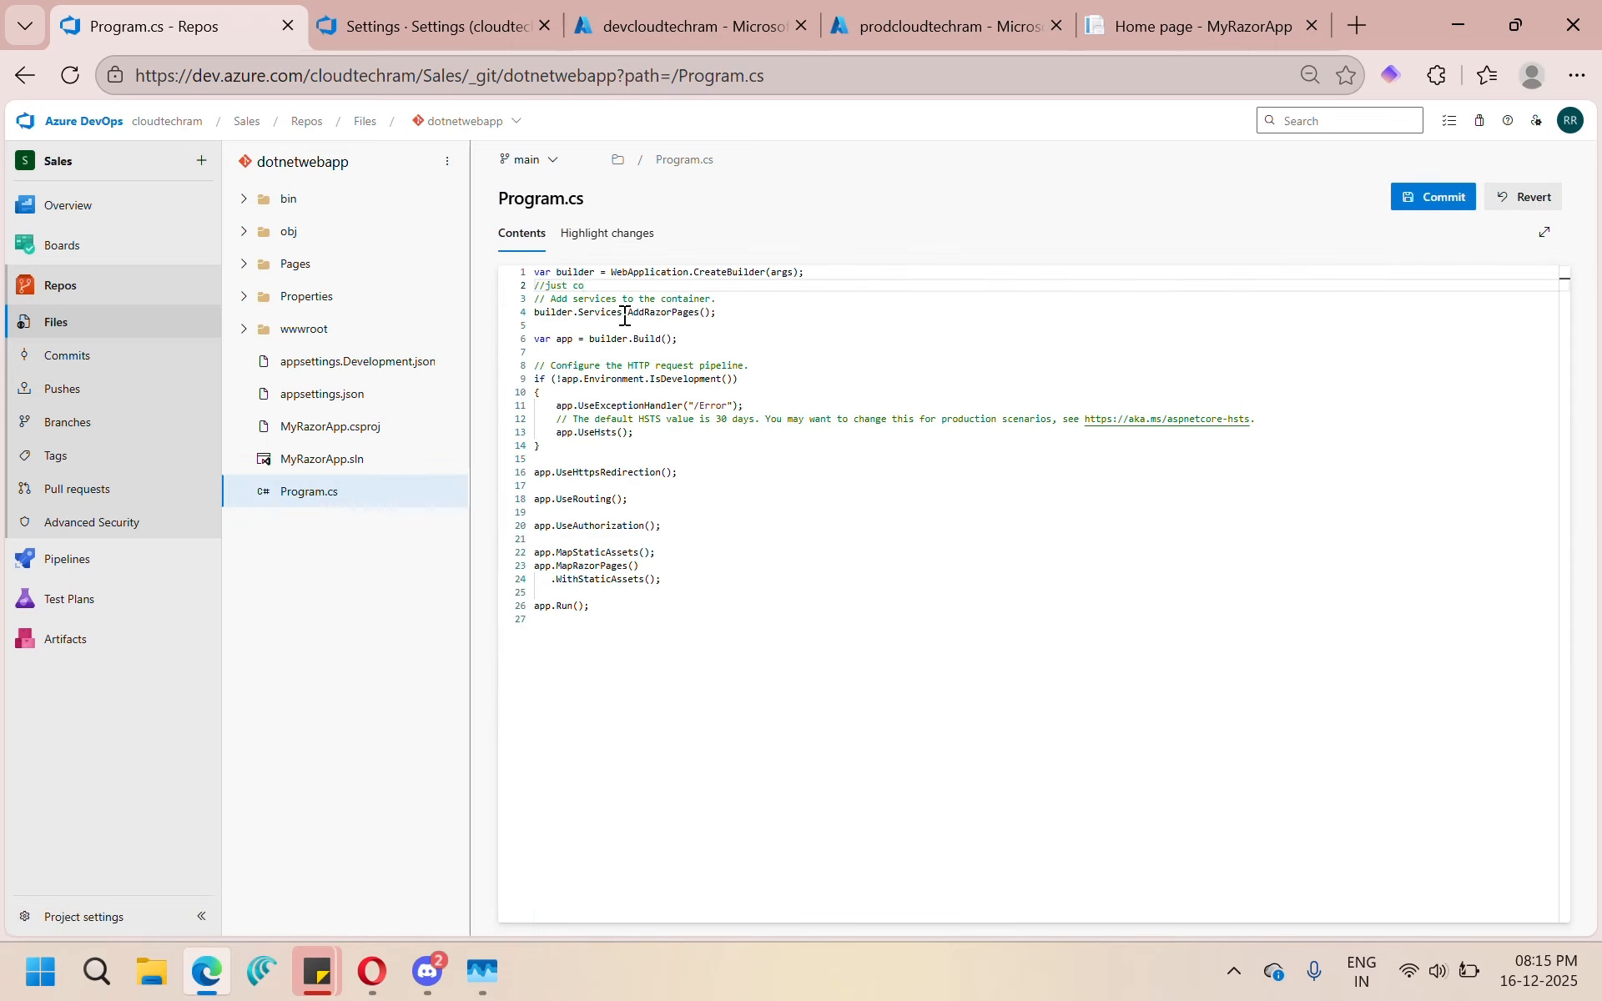
click(1432, 197)
click(1037, 662)
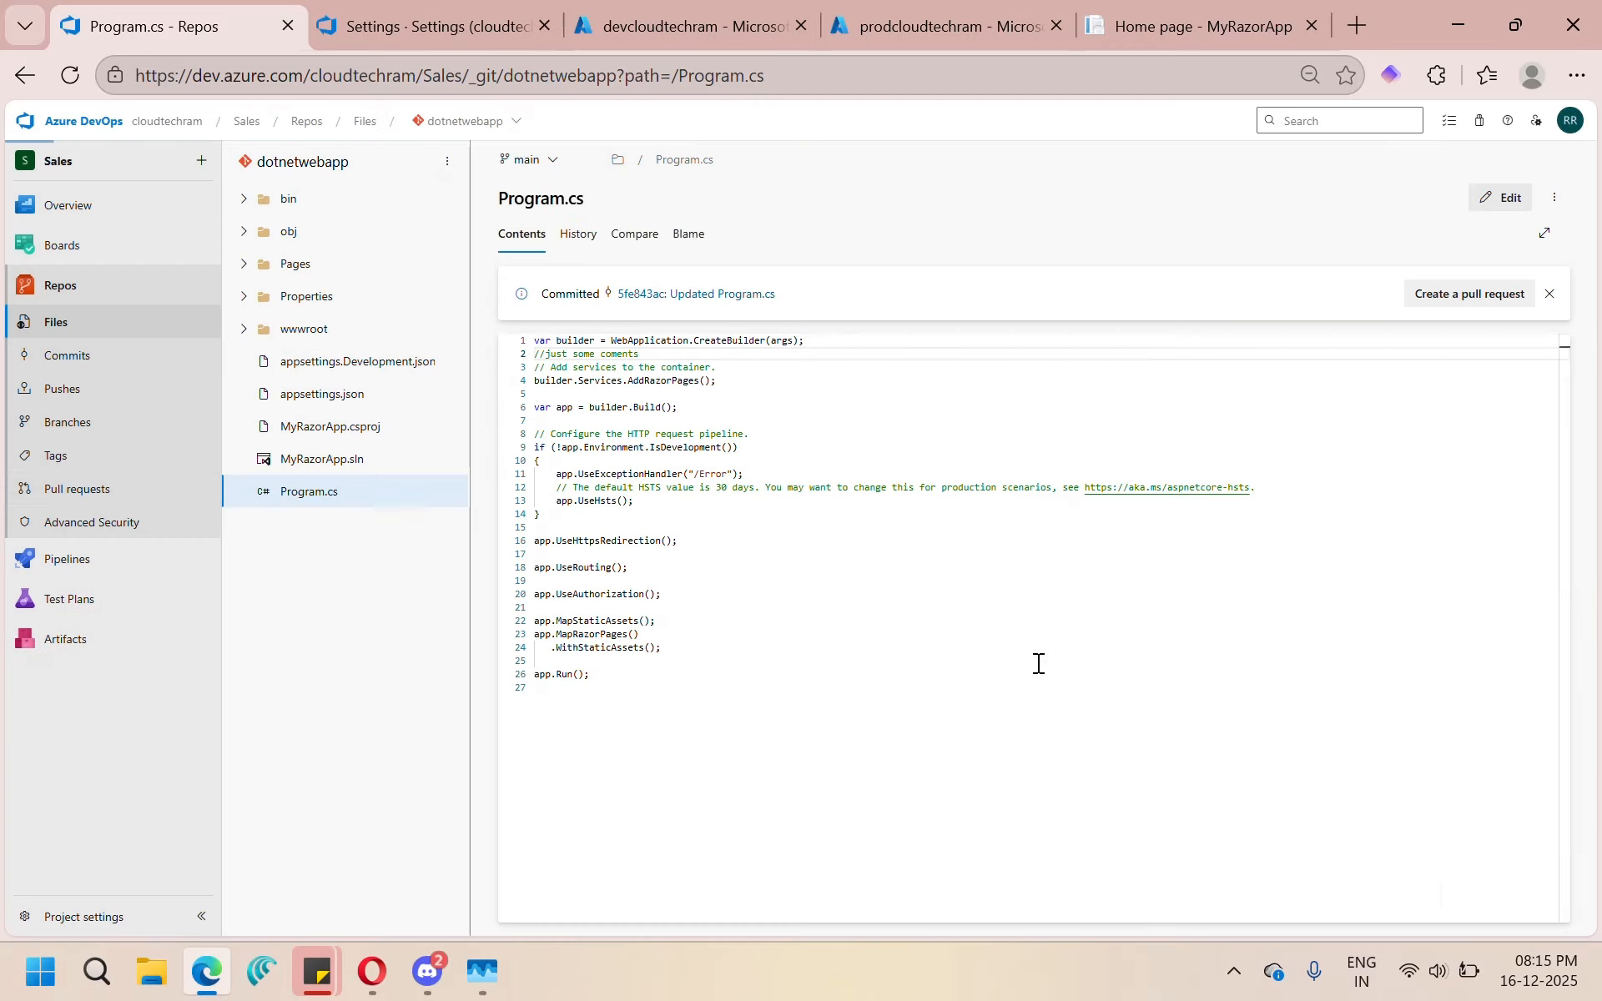
click(89, 557)
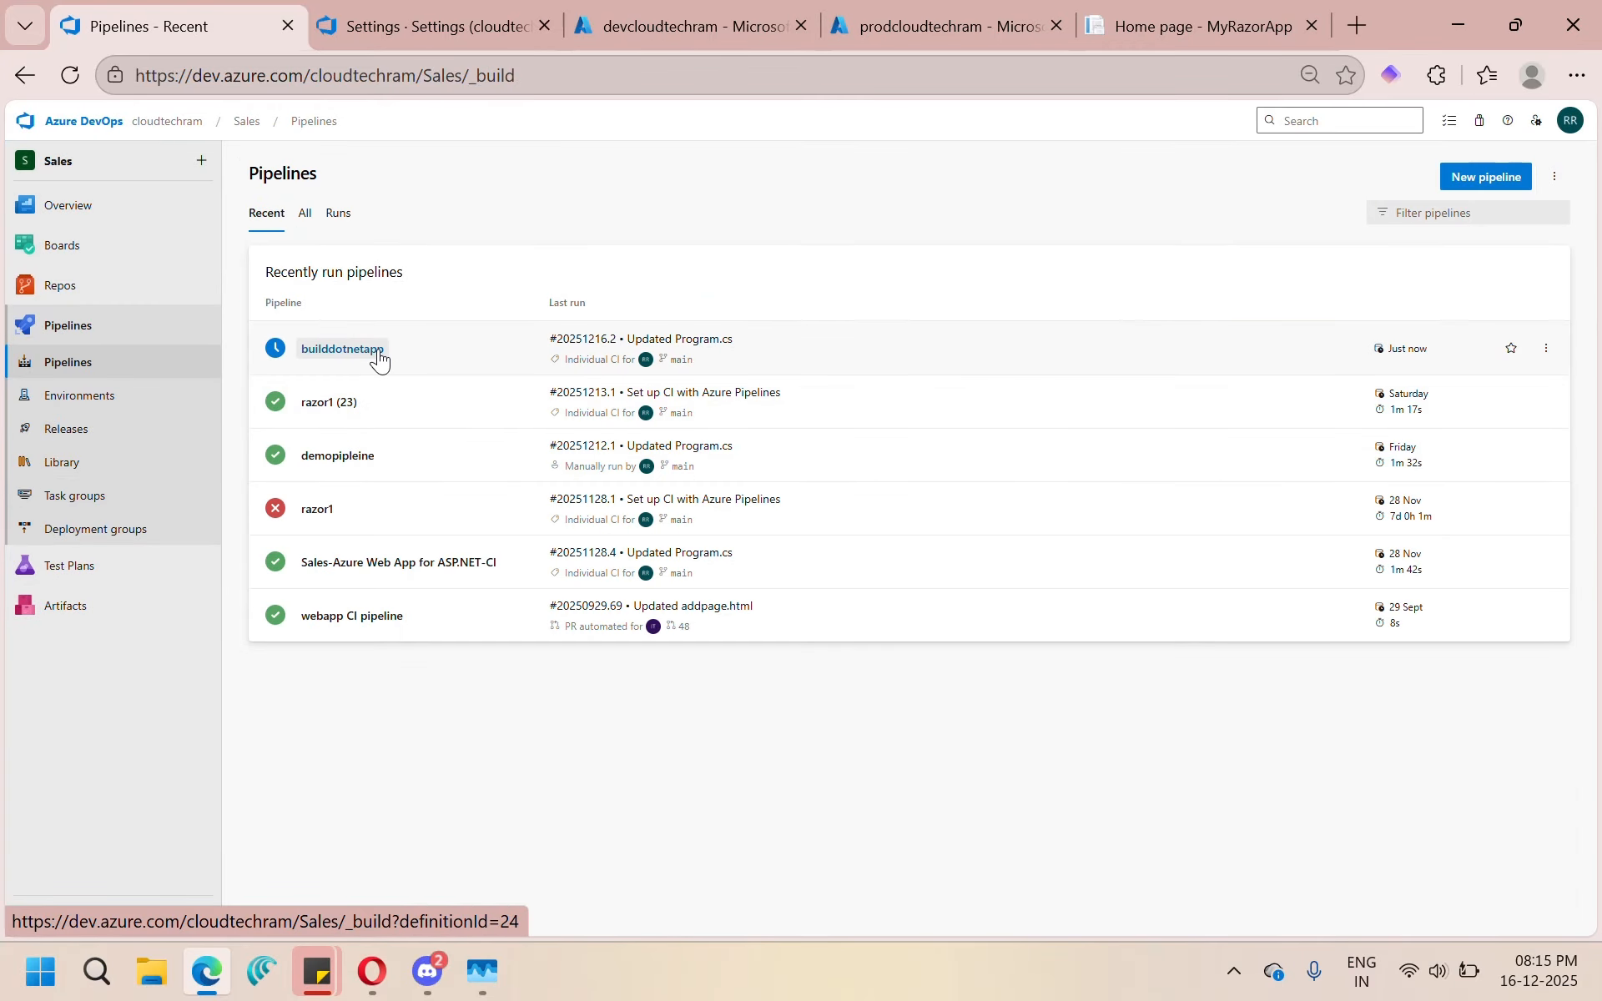
Step: Open the webapp sales release pipeline for editing and enable the continuous deployment trigger on the _builddotnetapp artifact
click(108, 432)
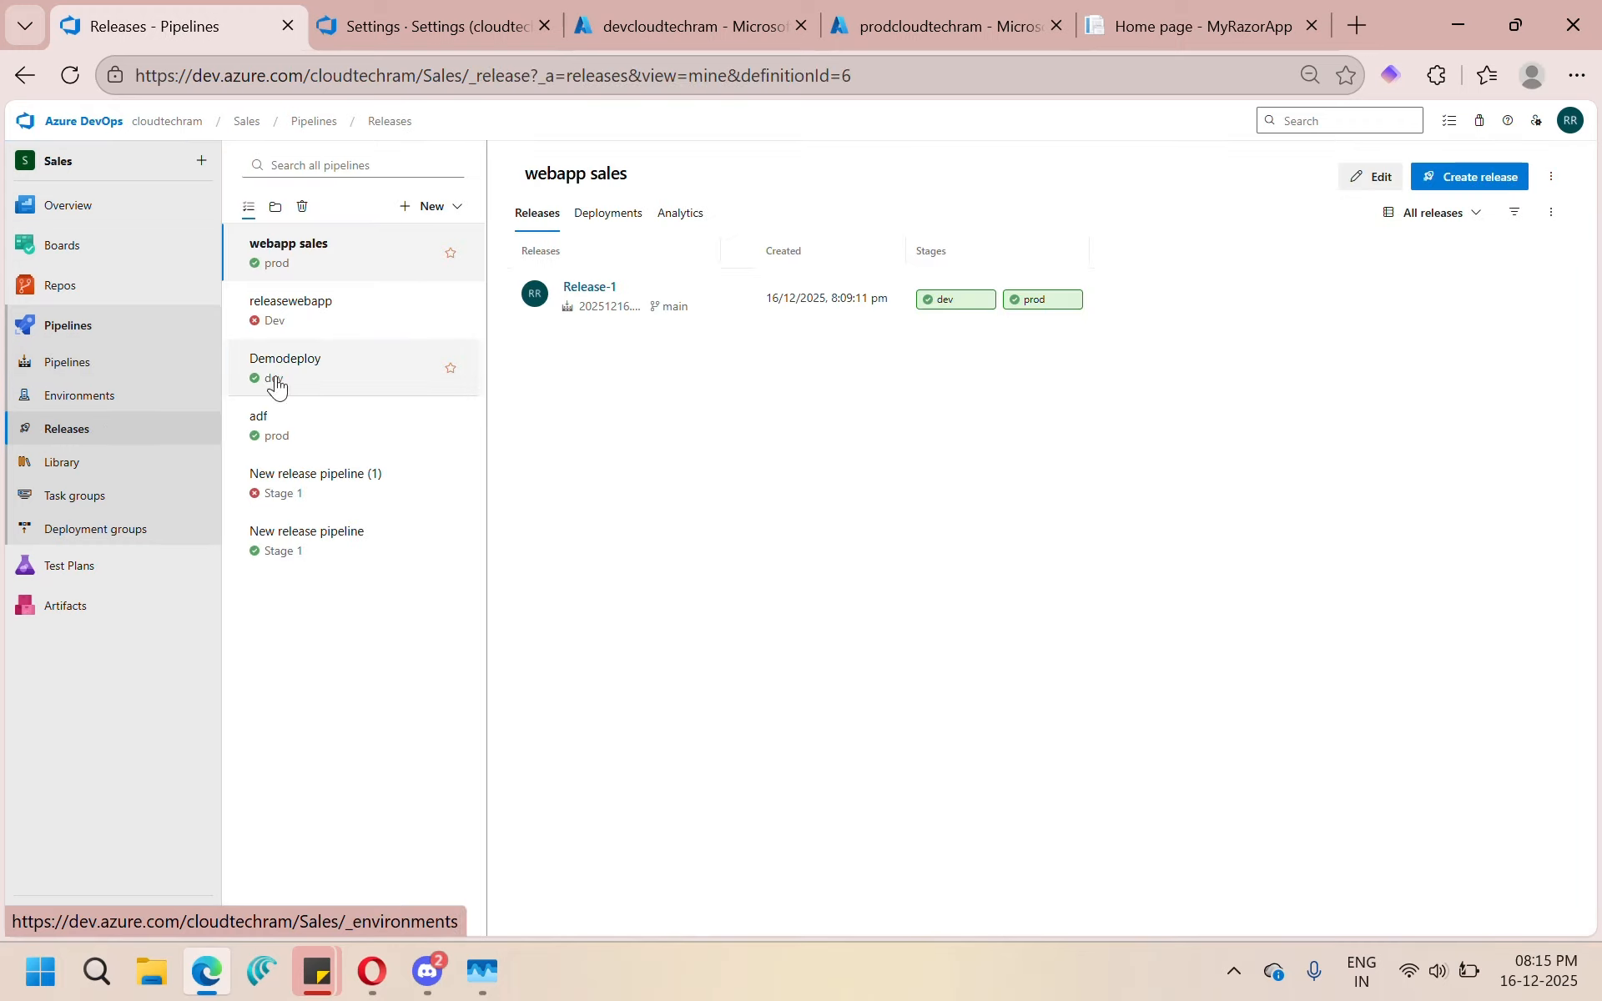
click(1373, 179)
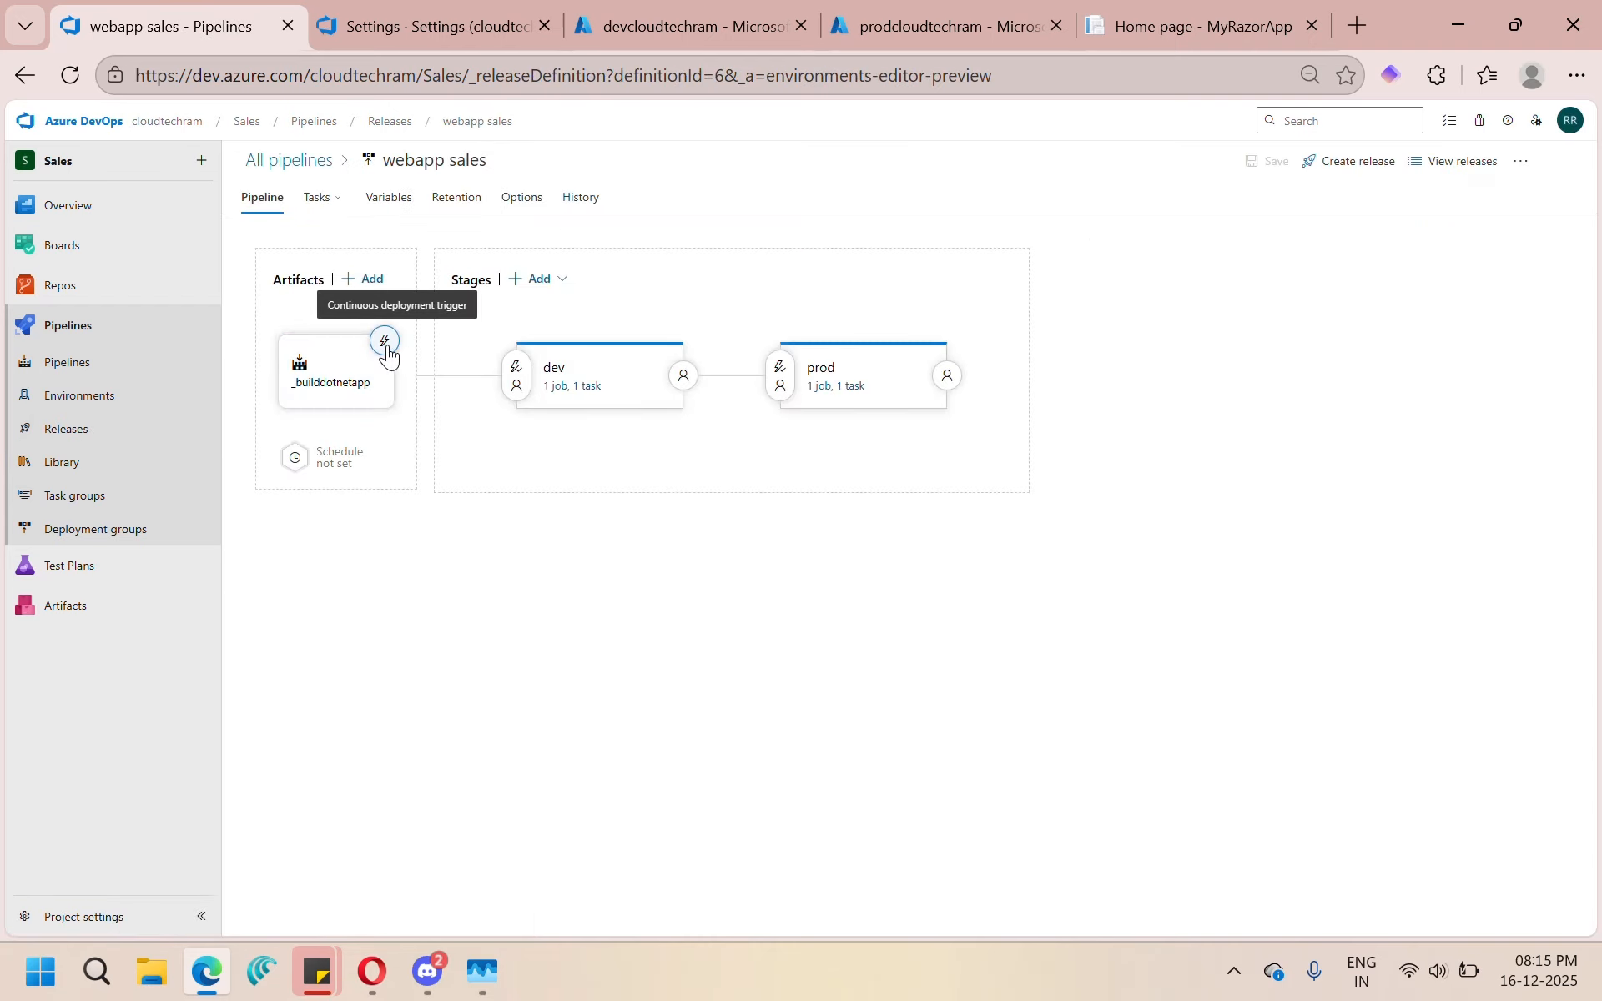
click(386, 342)
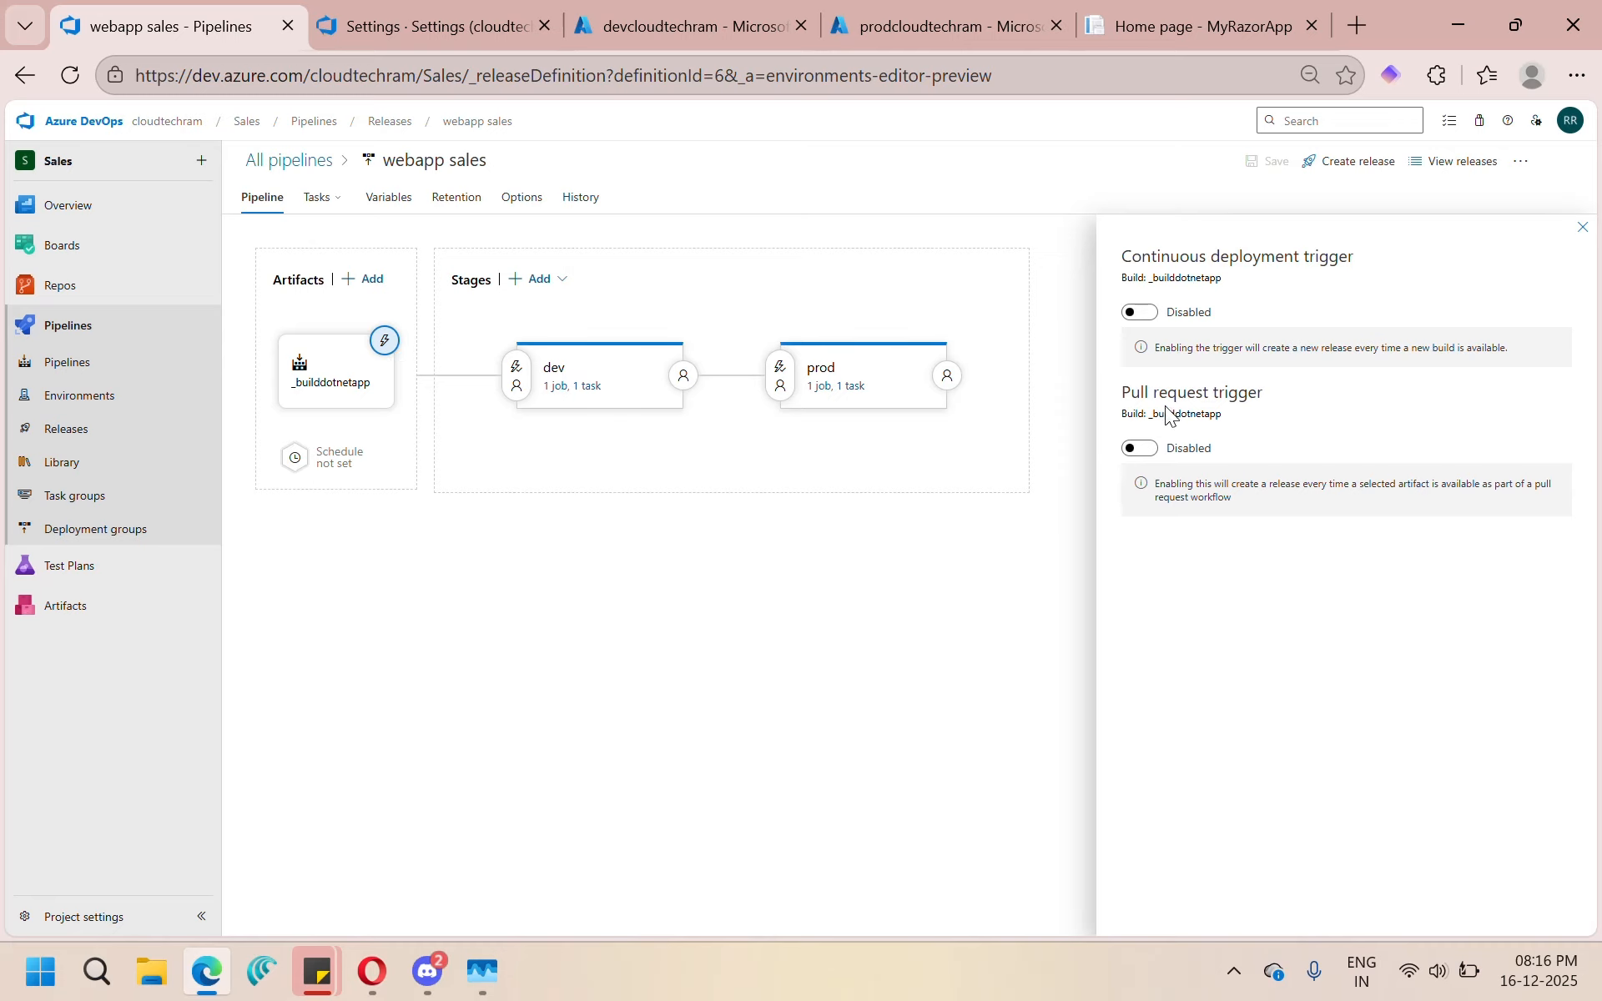
click(1141, 320)
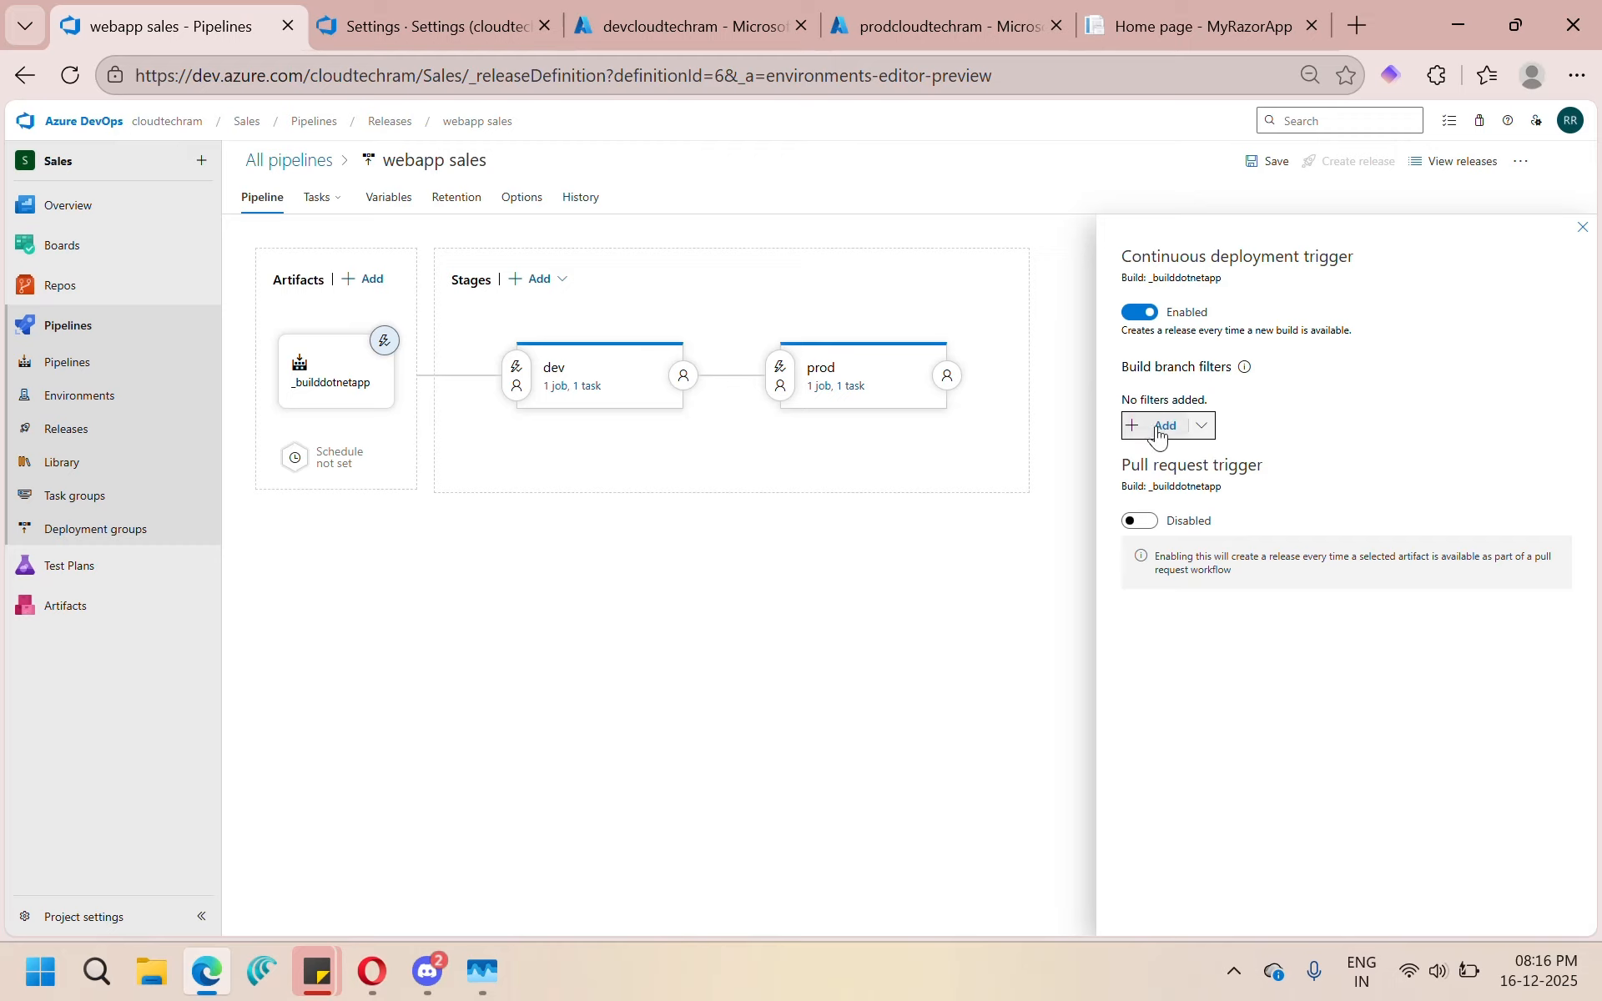
click(1583, 228)
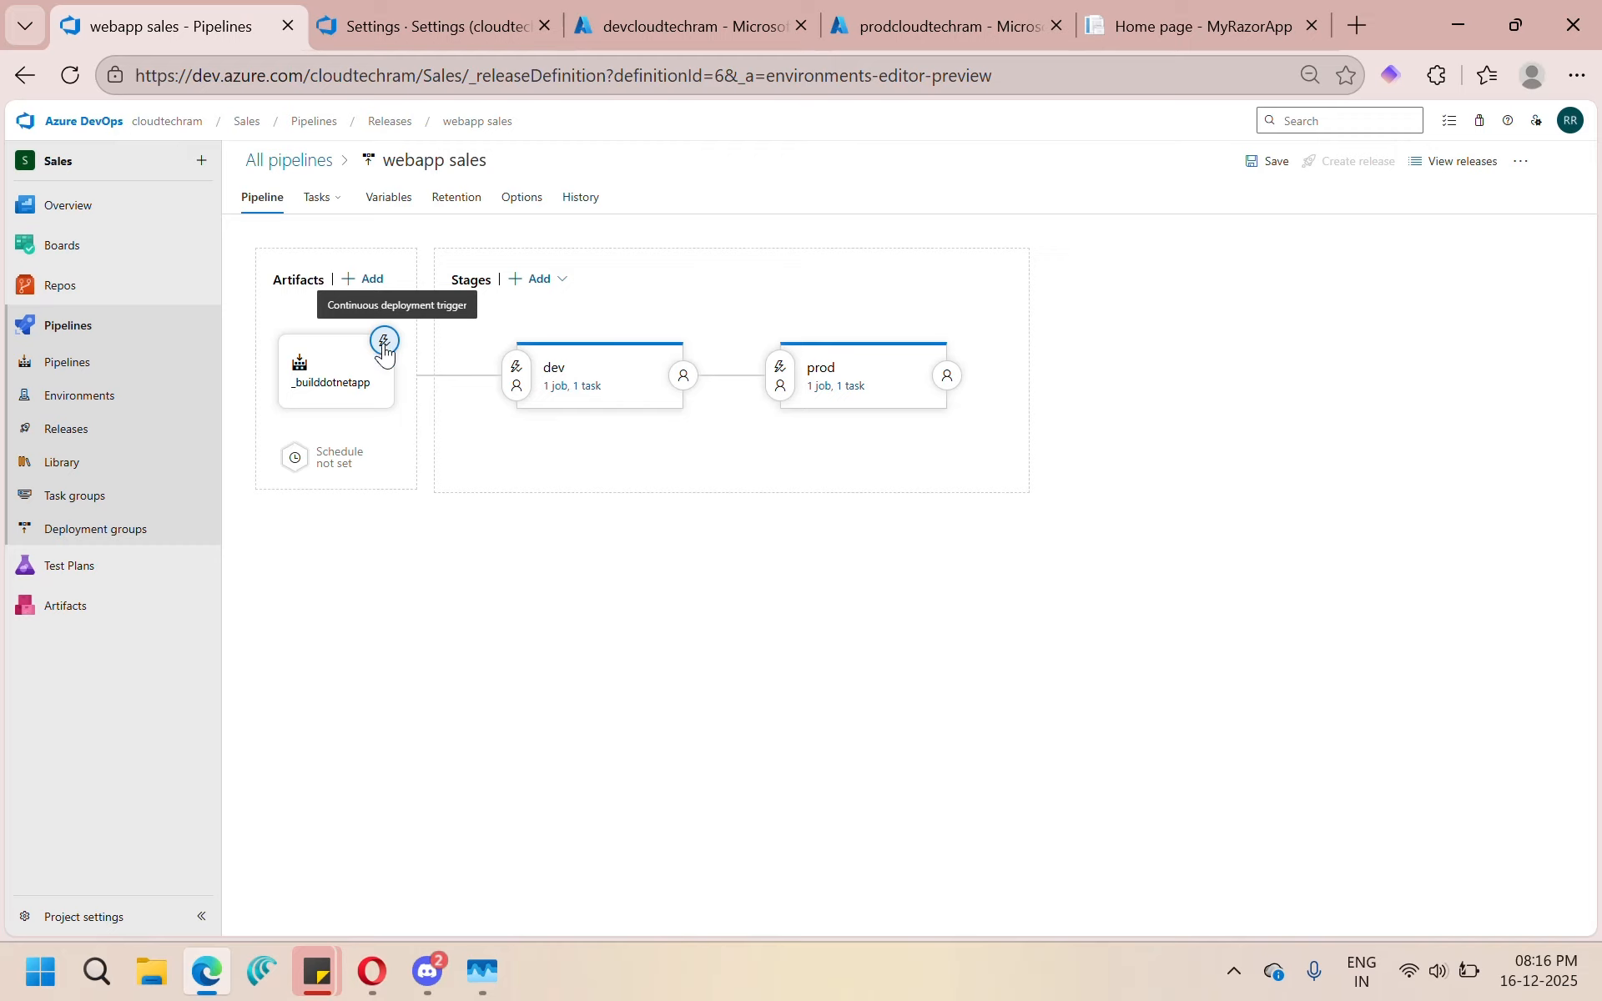
Step: Review the dev stage's pre-deployment conditions, and set the prod stage's trigger to Manual only
click(512, 380)
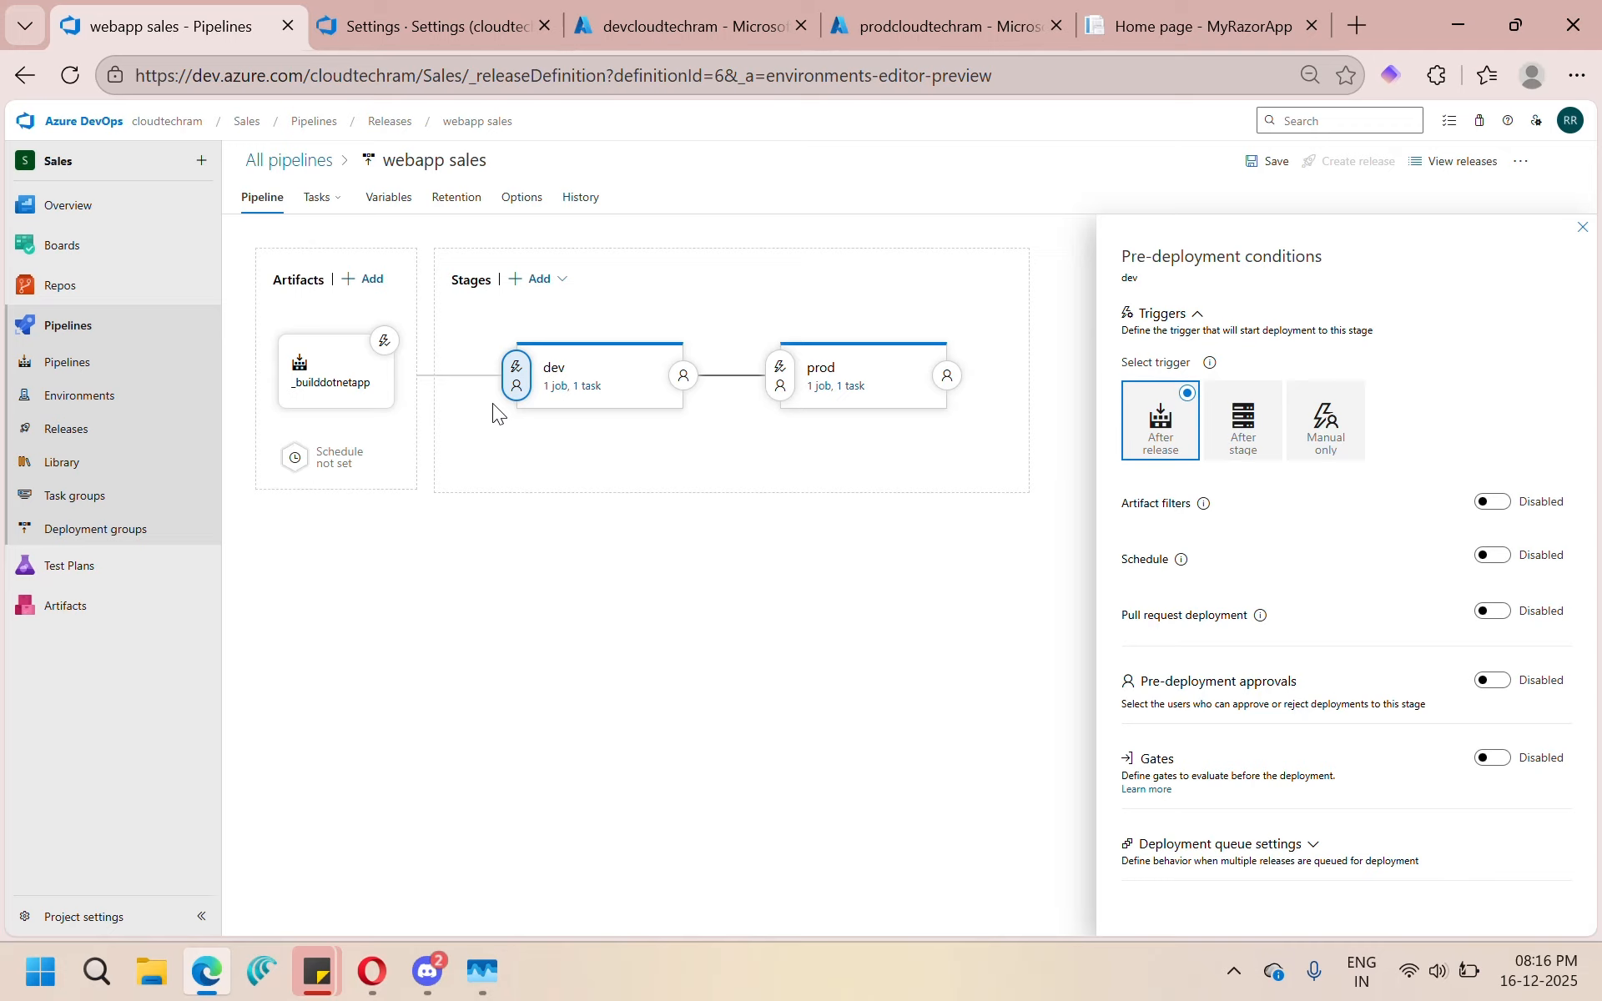
click(781, 384)
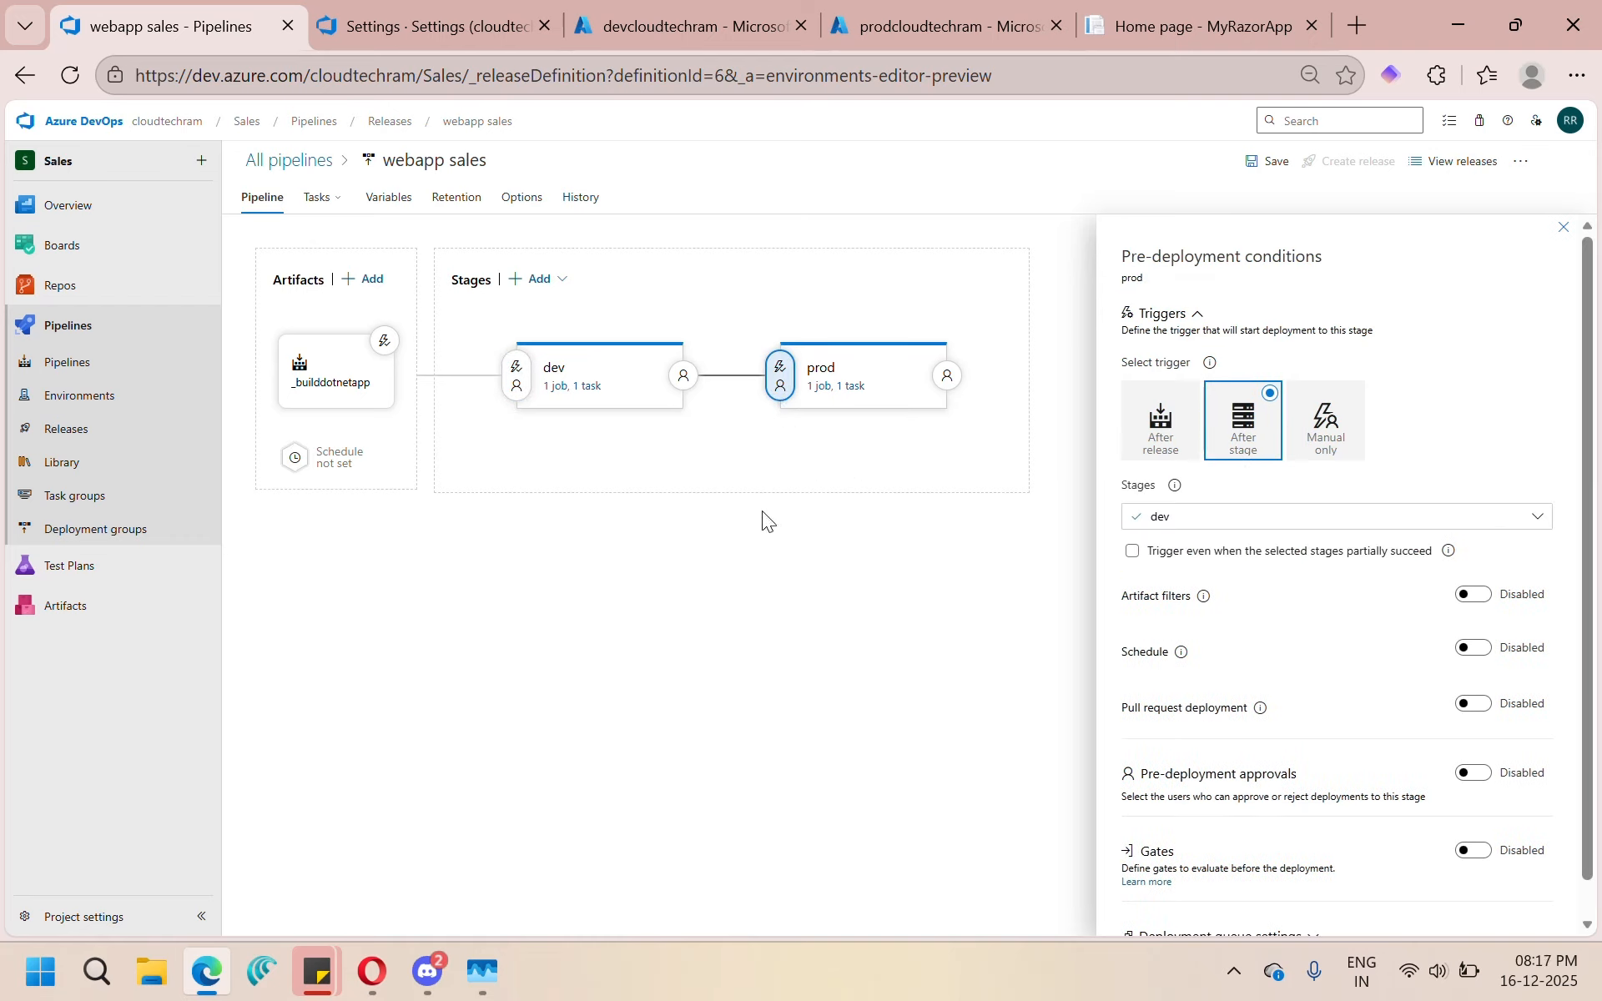
click(1335, 434)
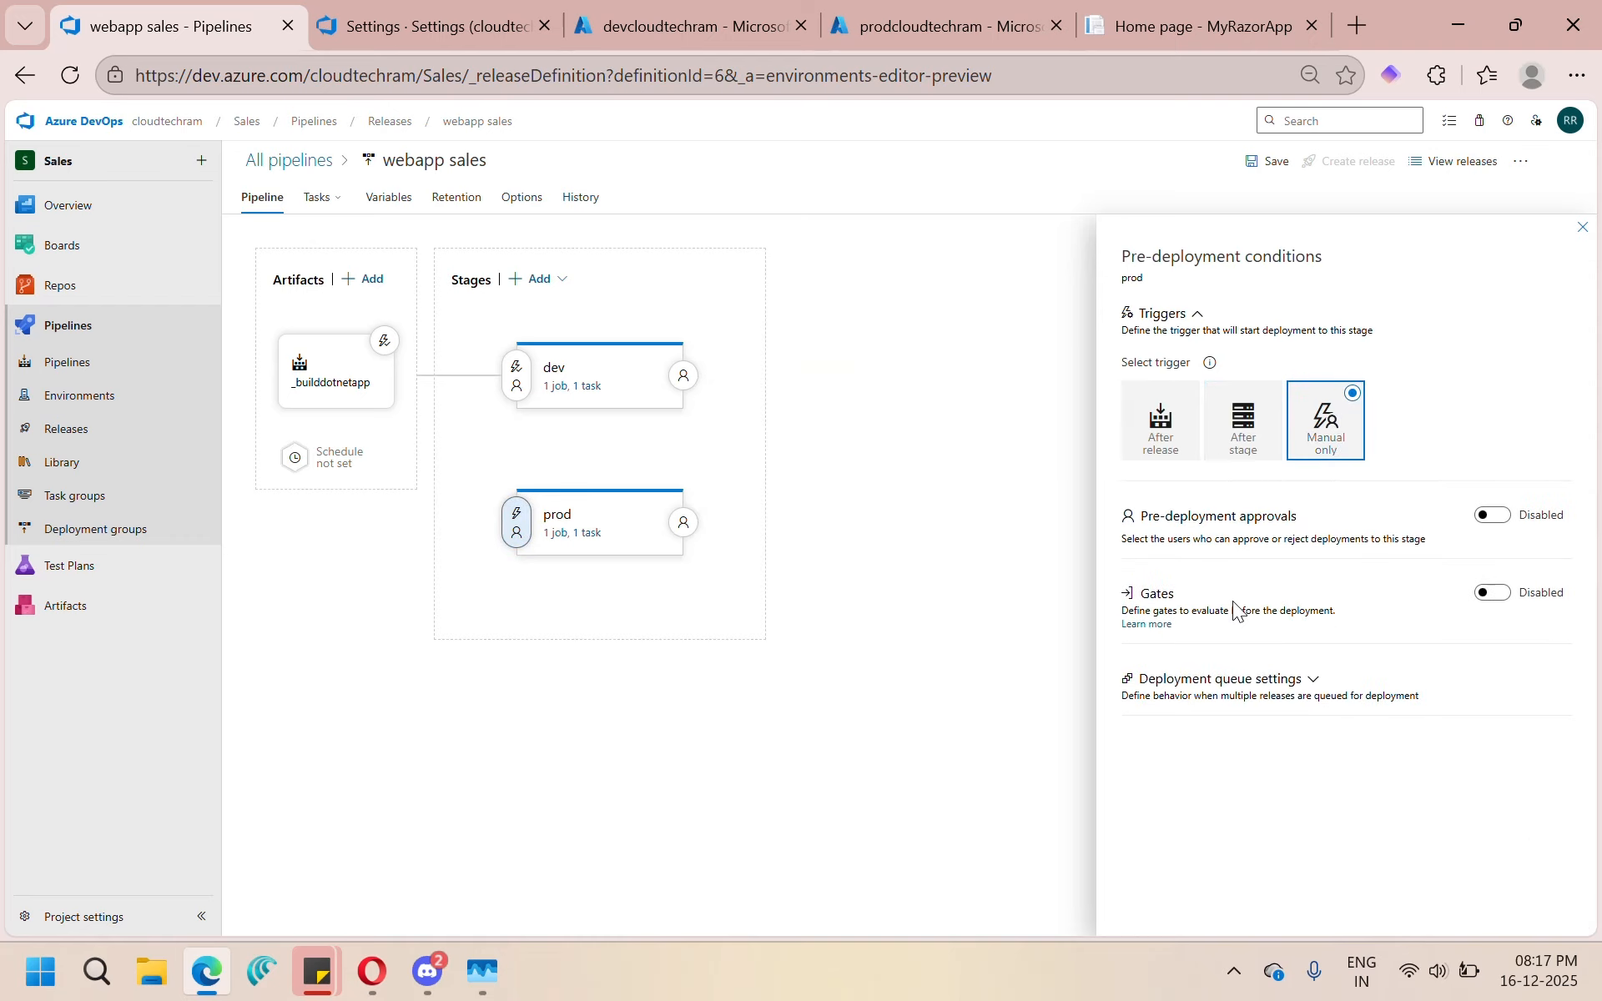
click(616, 524)
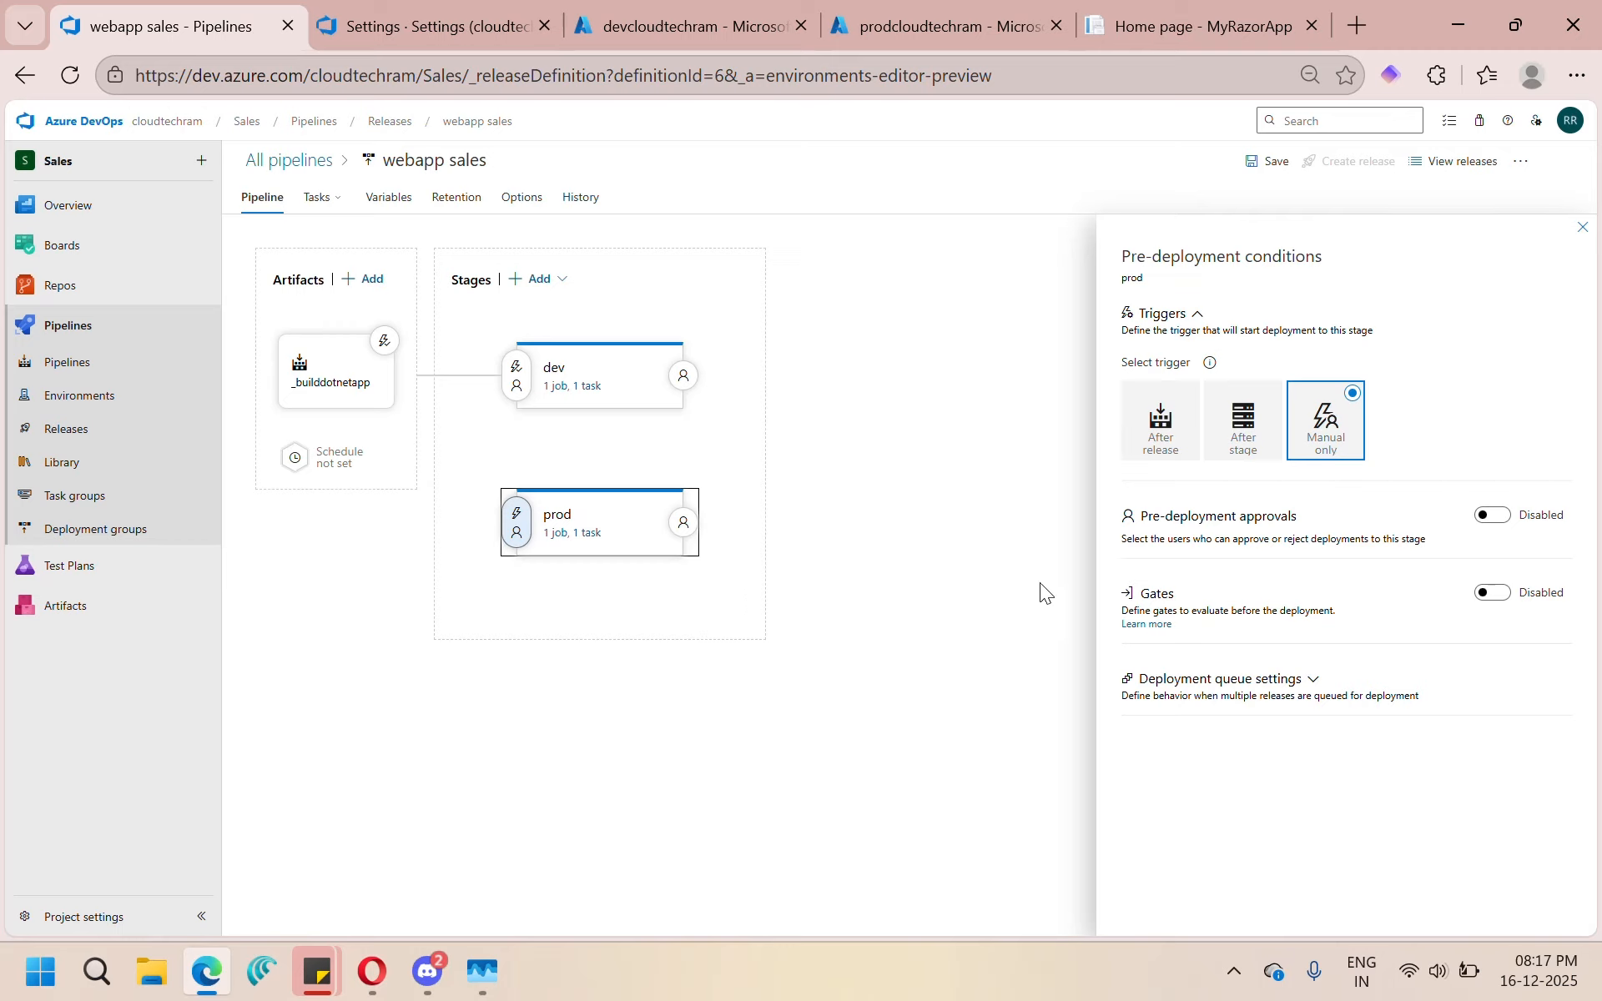
Step: Try pre-deployment approvals and the After release trigger on the prod stage, then restore its Manual only trigger
click(1493, 516)
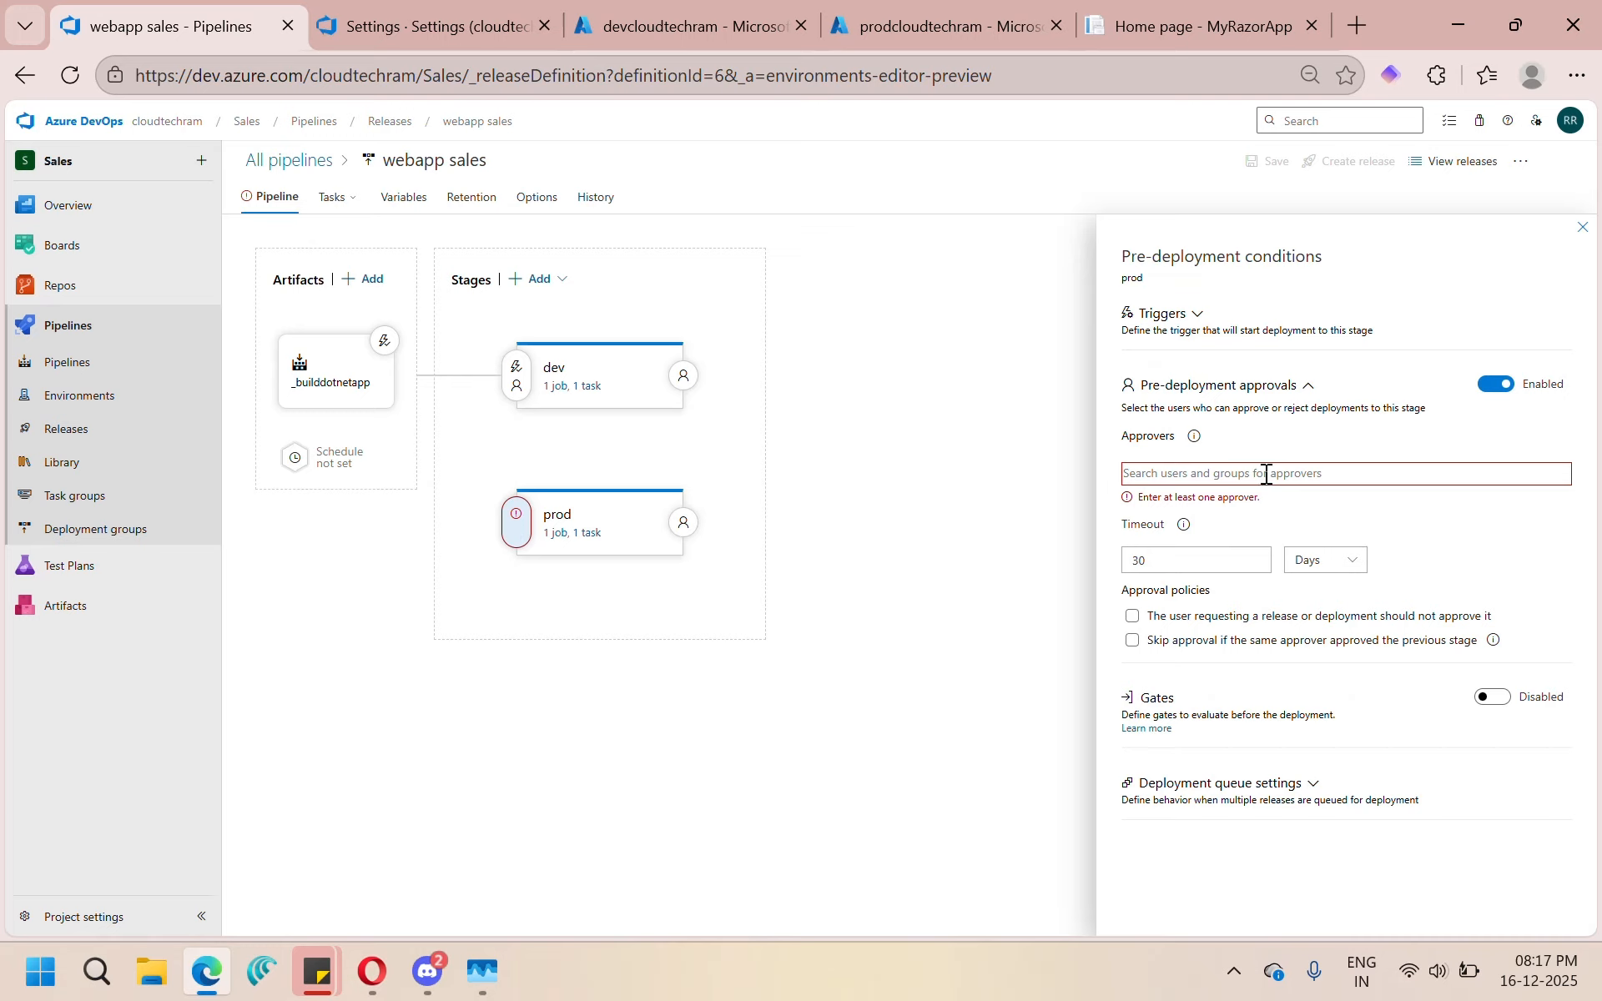
click(1273, 472)
click(1494, 384)
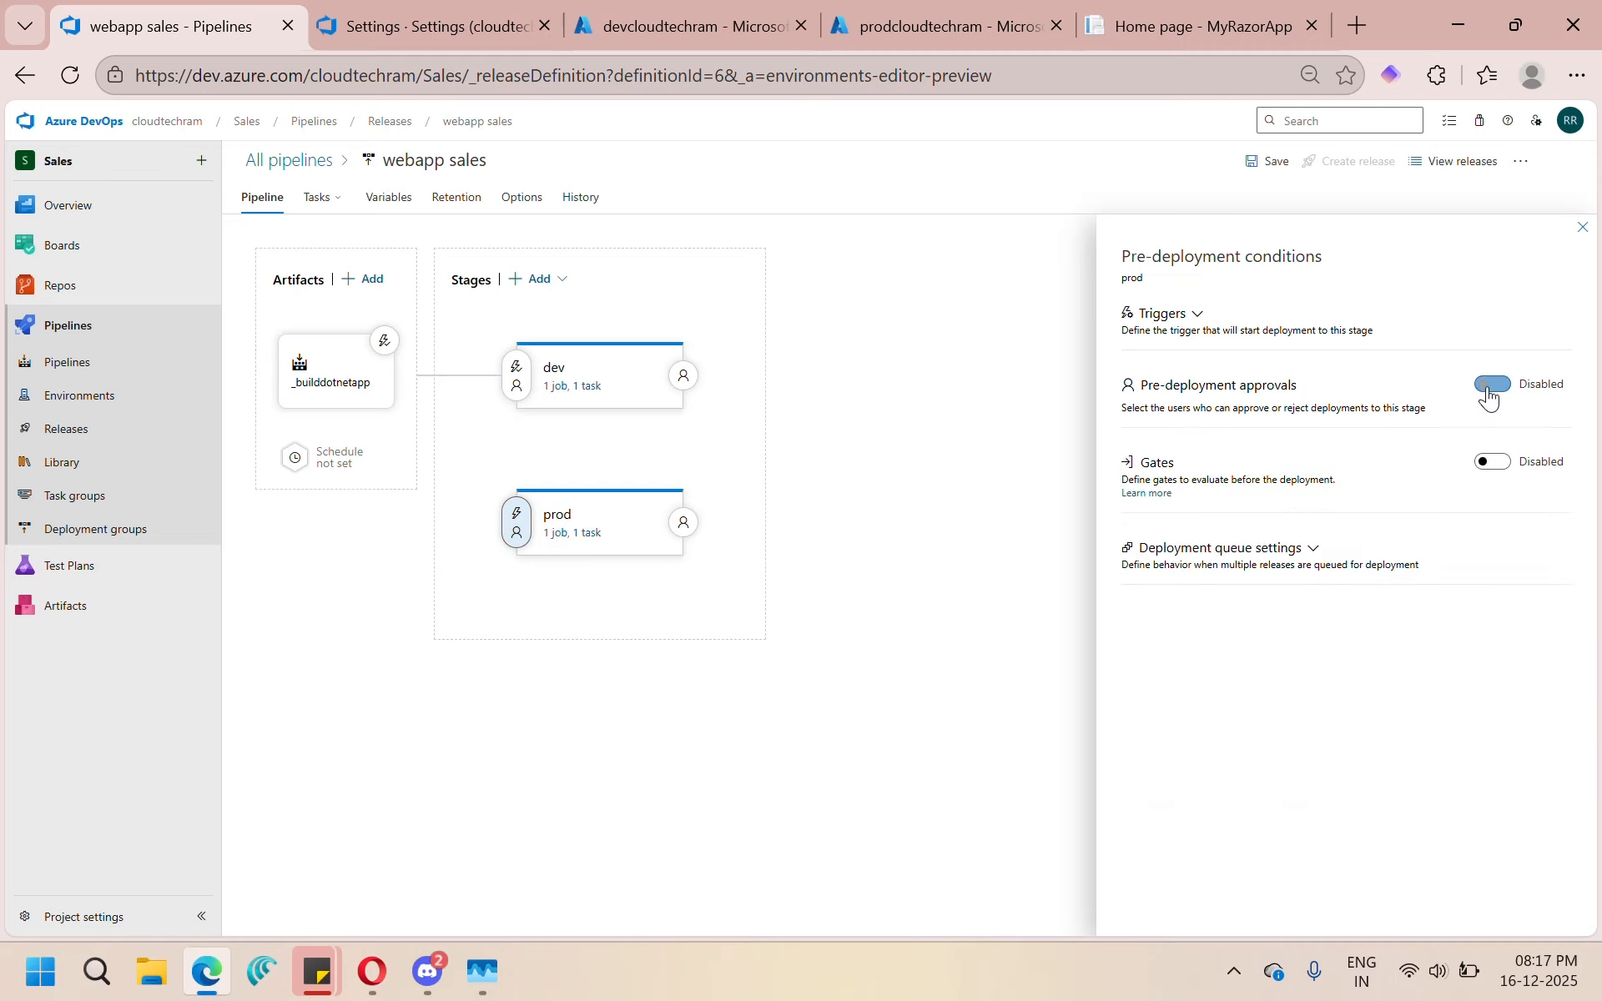
click(1158, 318)
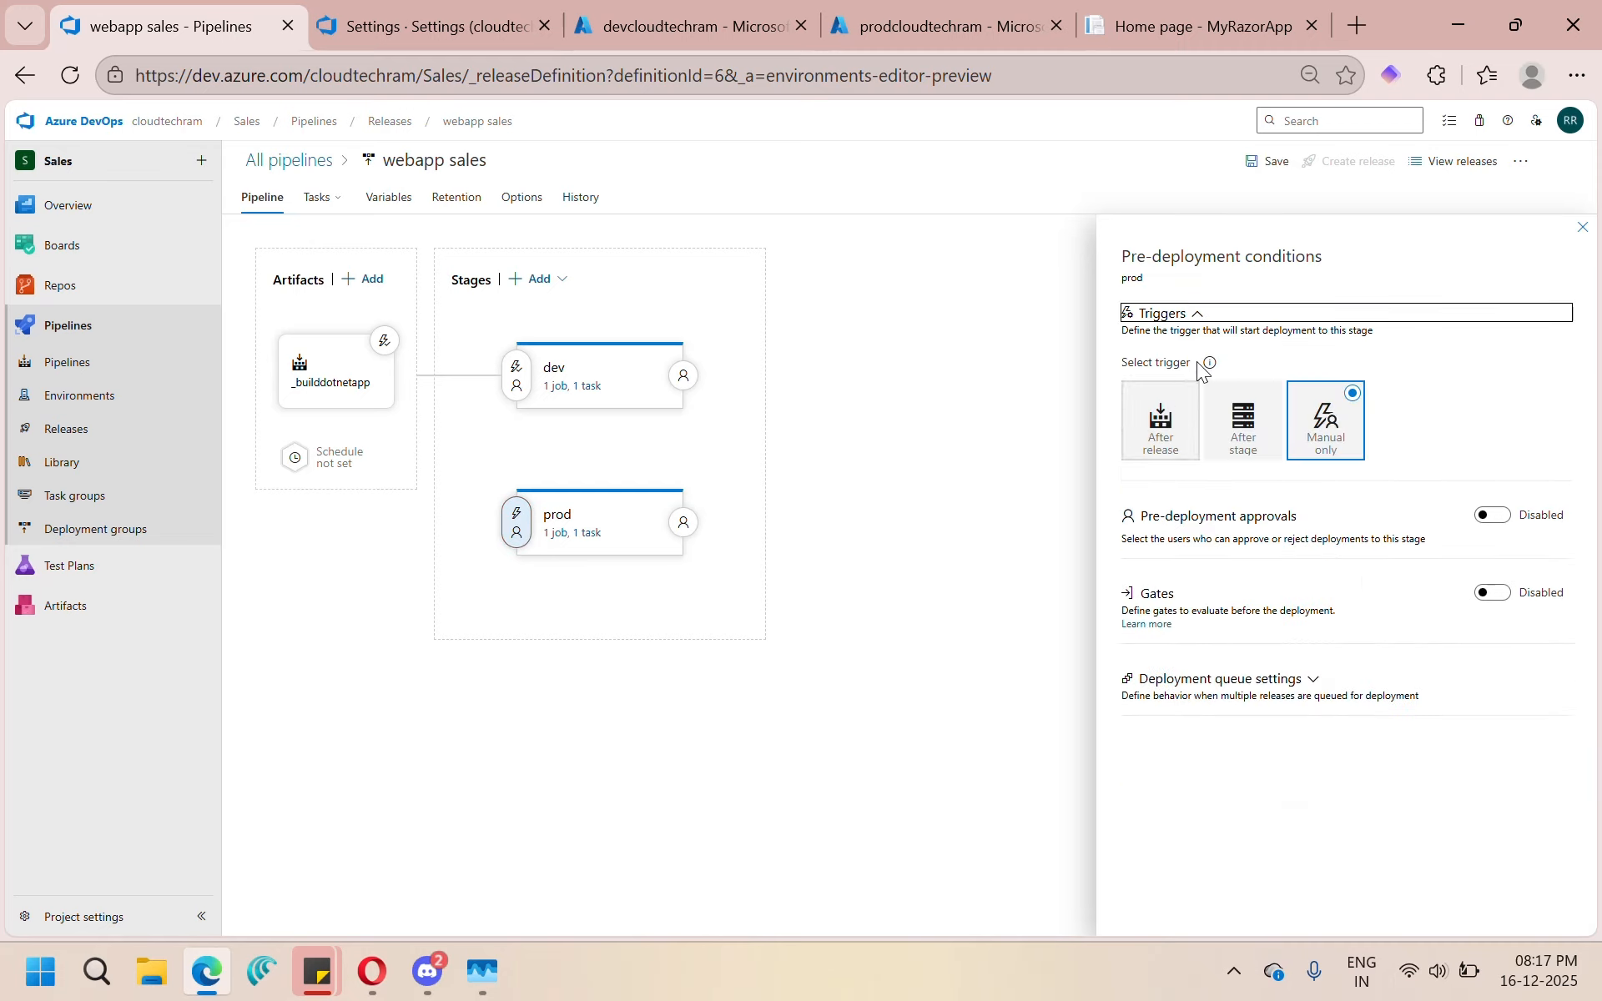
click(1171, 427)
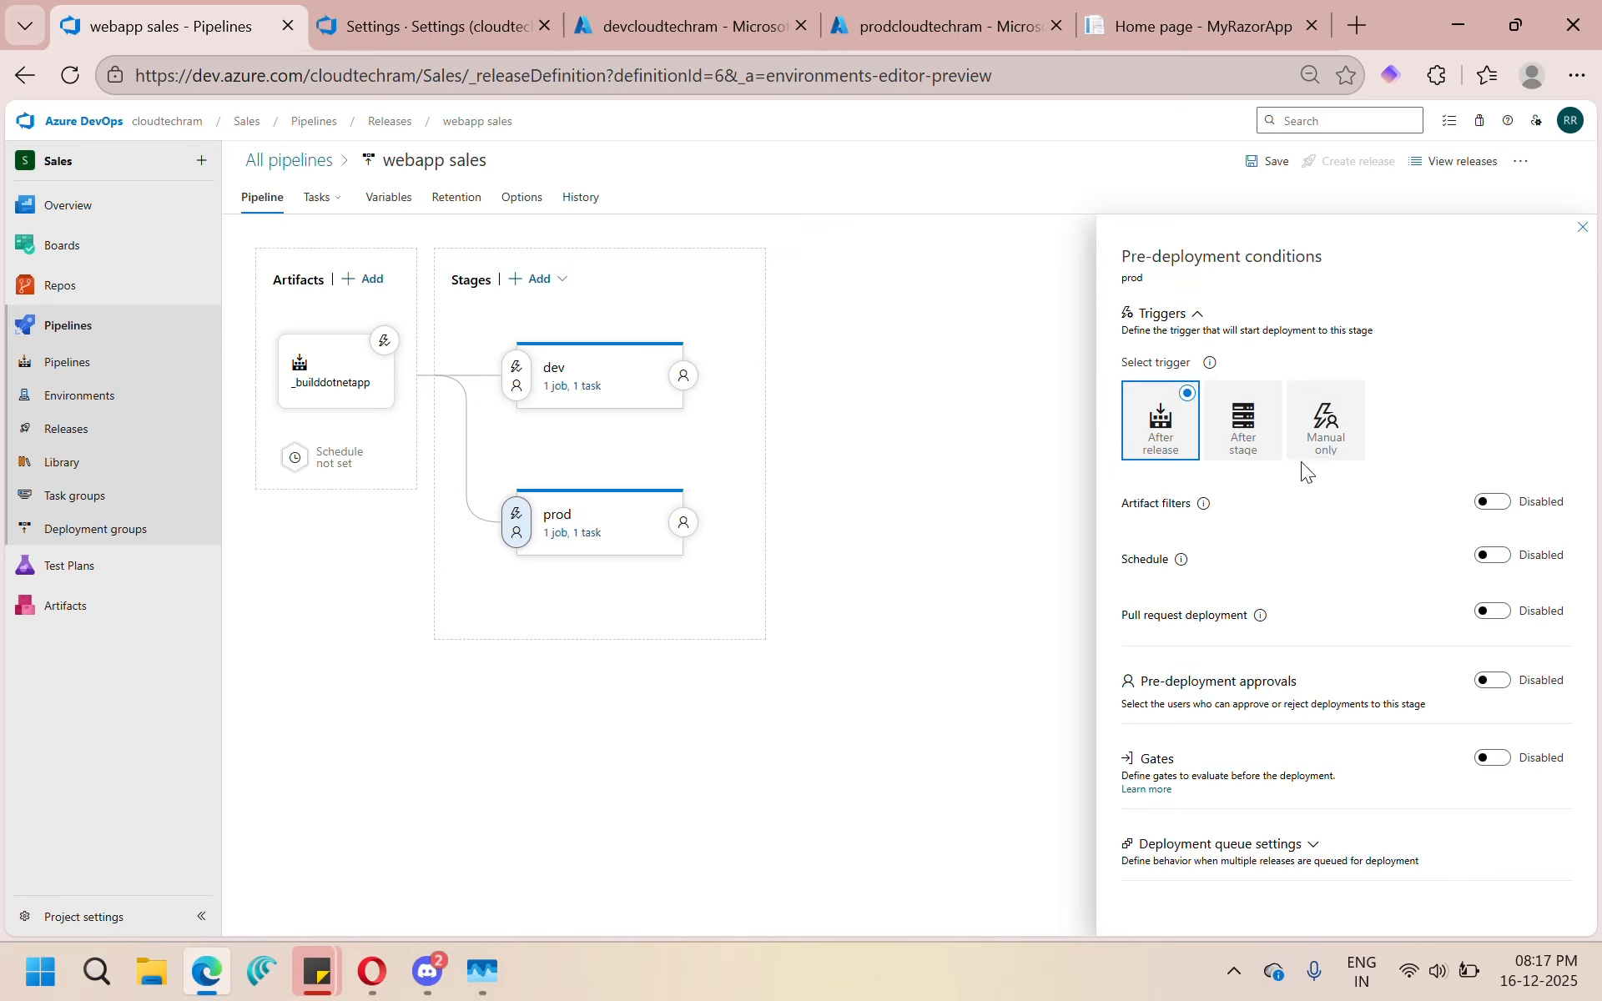
click(1331, 449)
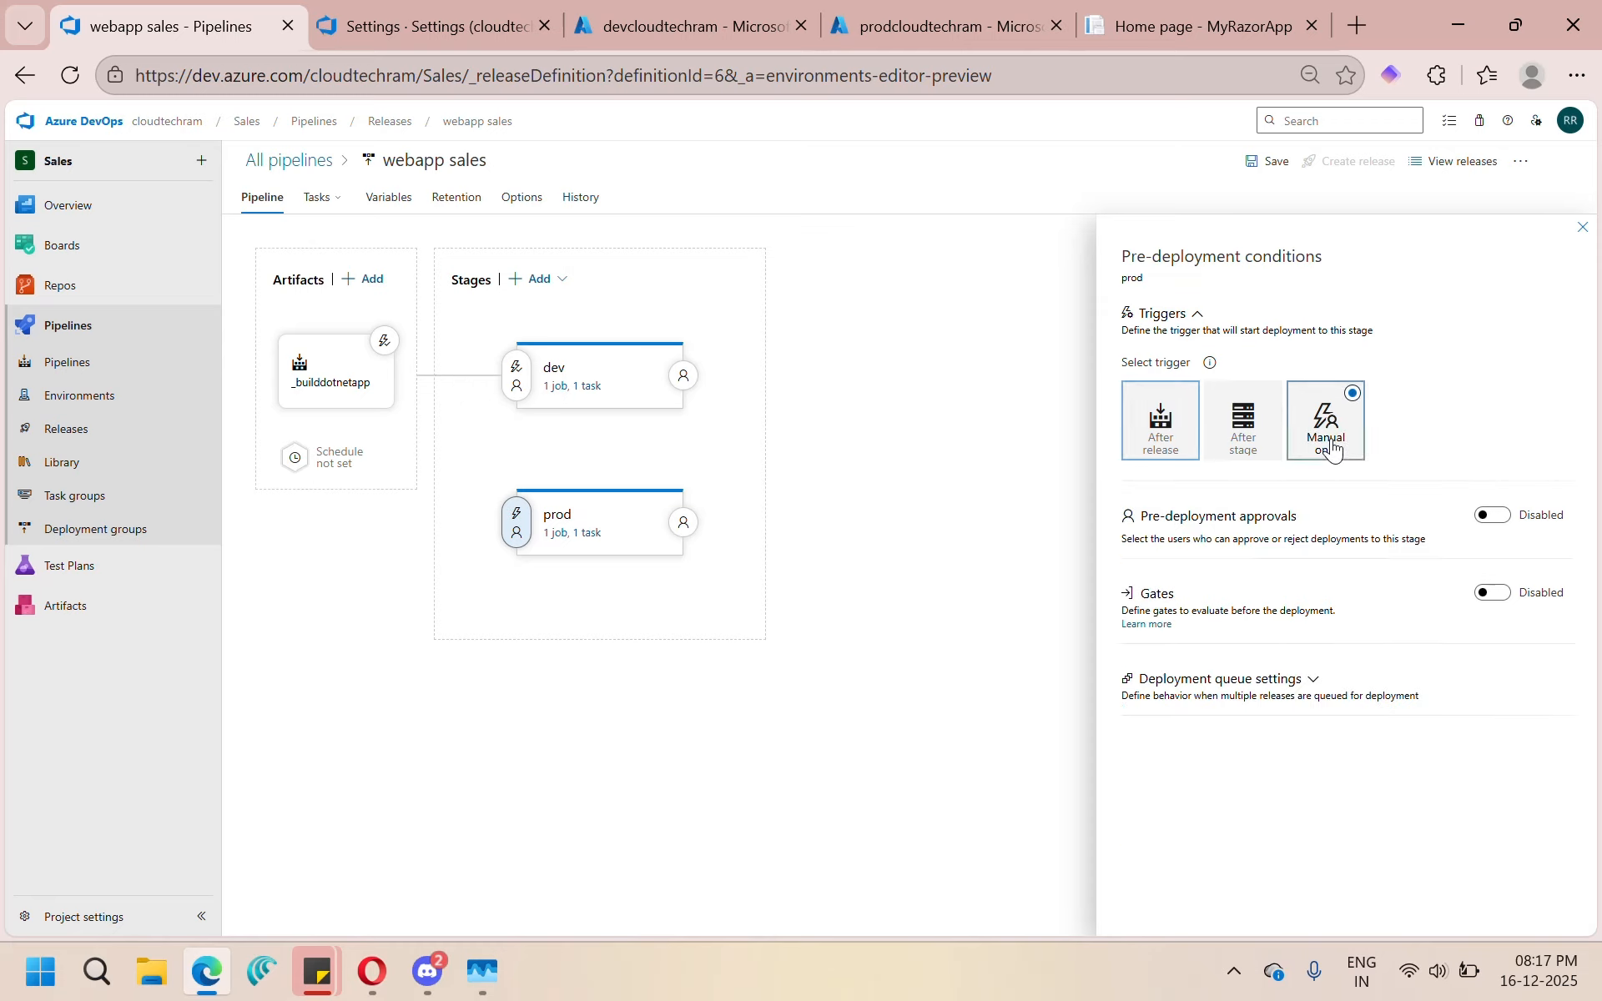
Step: Try enabling gates for the prod stage, browse the available deployment gate types, and disable gates again
click(1493, 594)
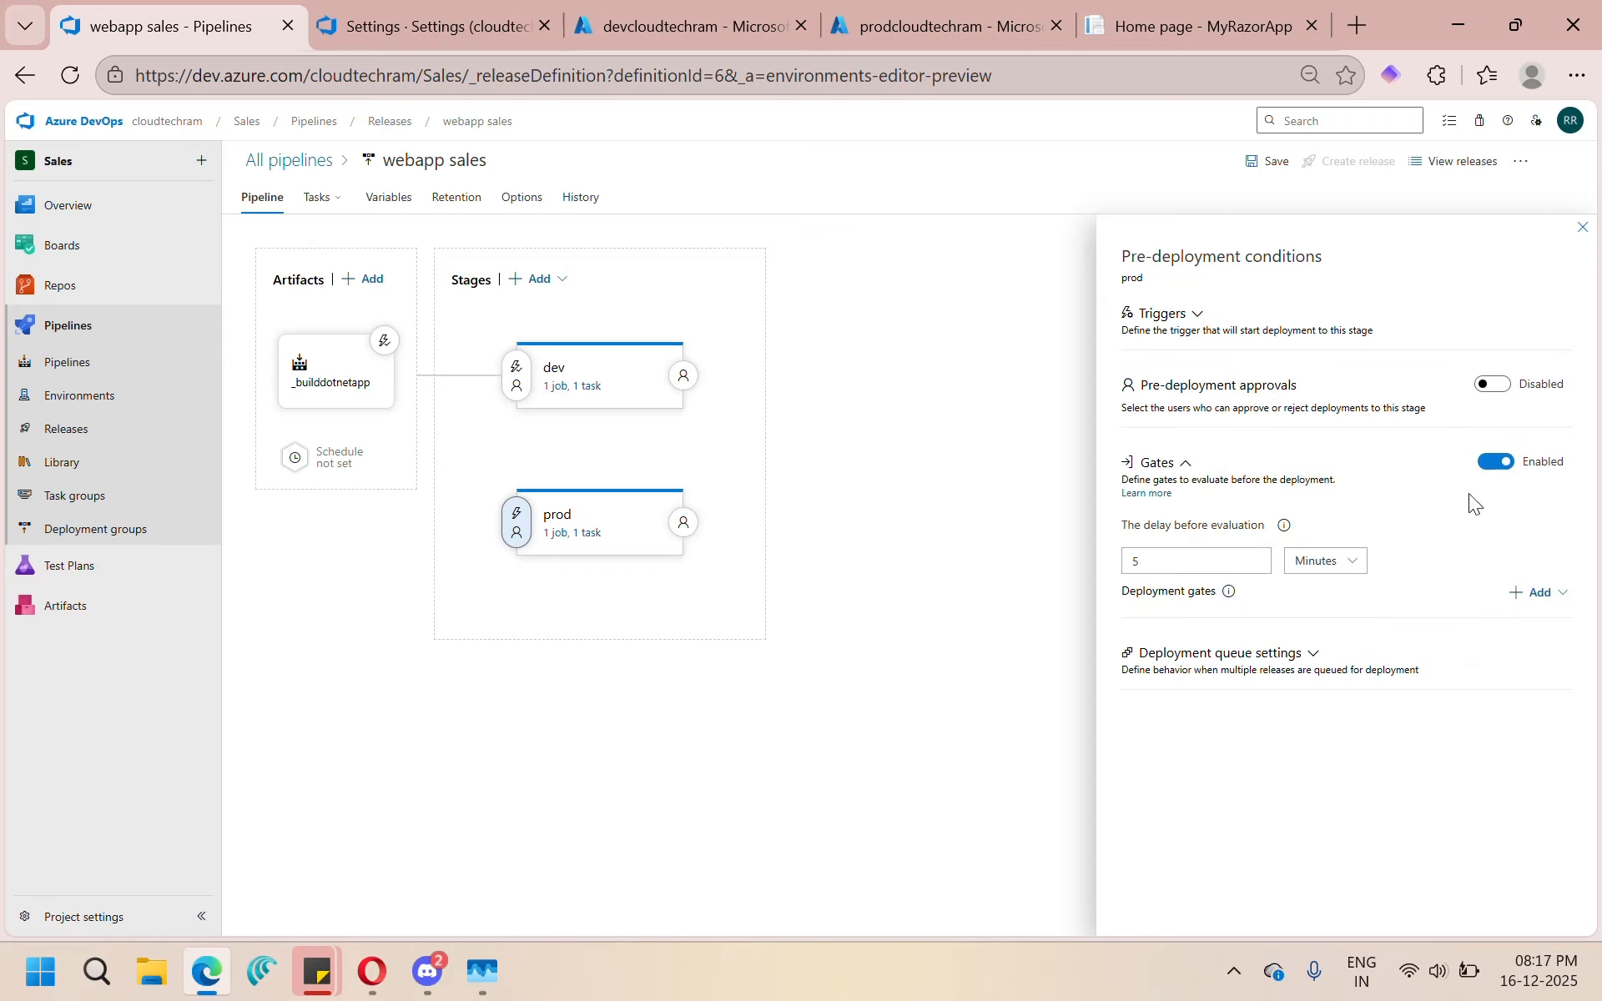
click(1499, 465)
click(1499, 464)
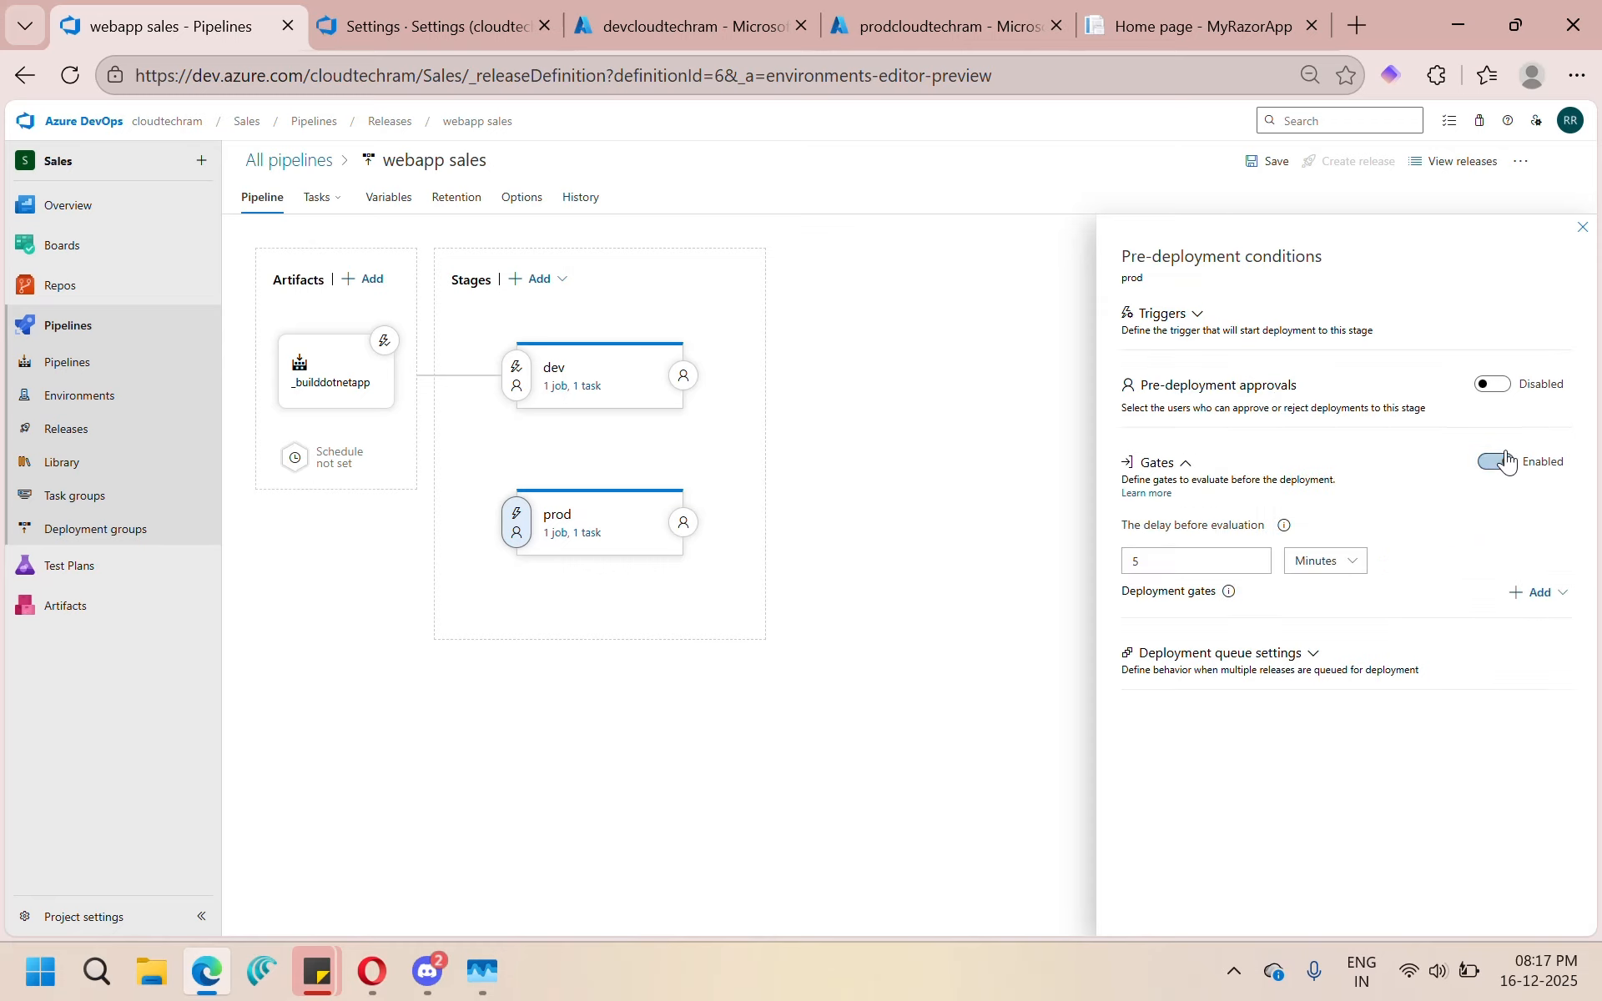
click(1526, 594)
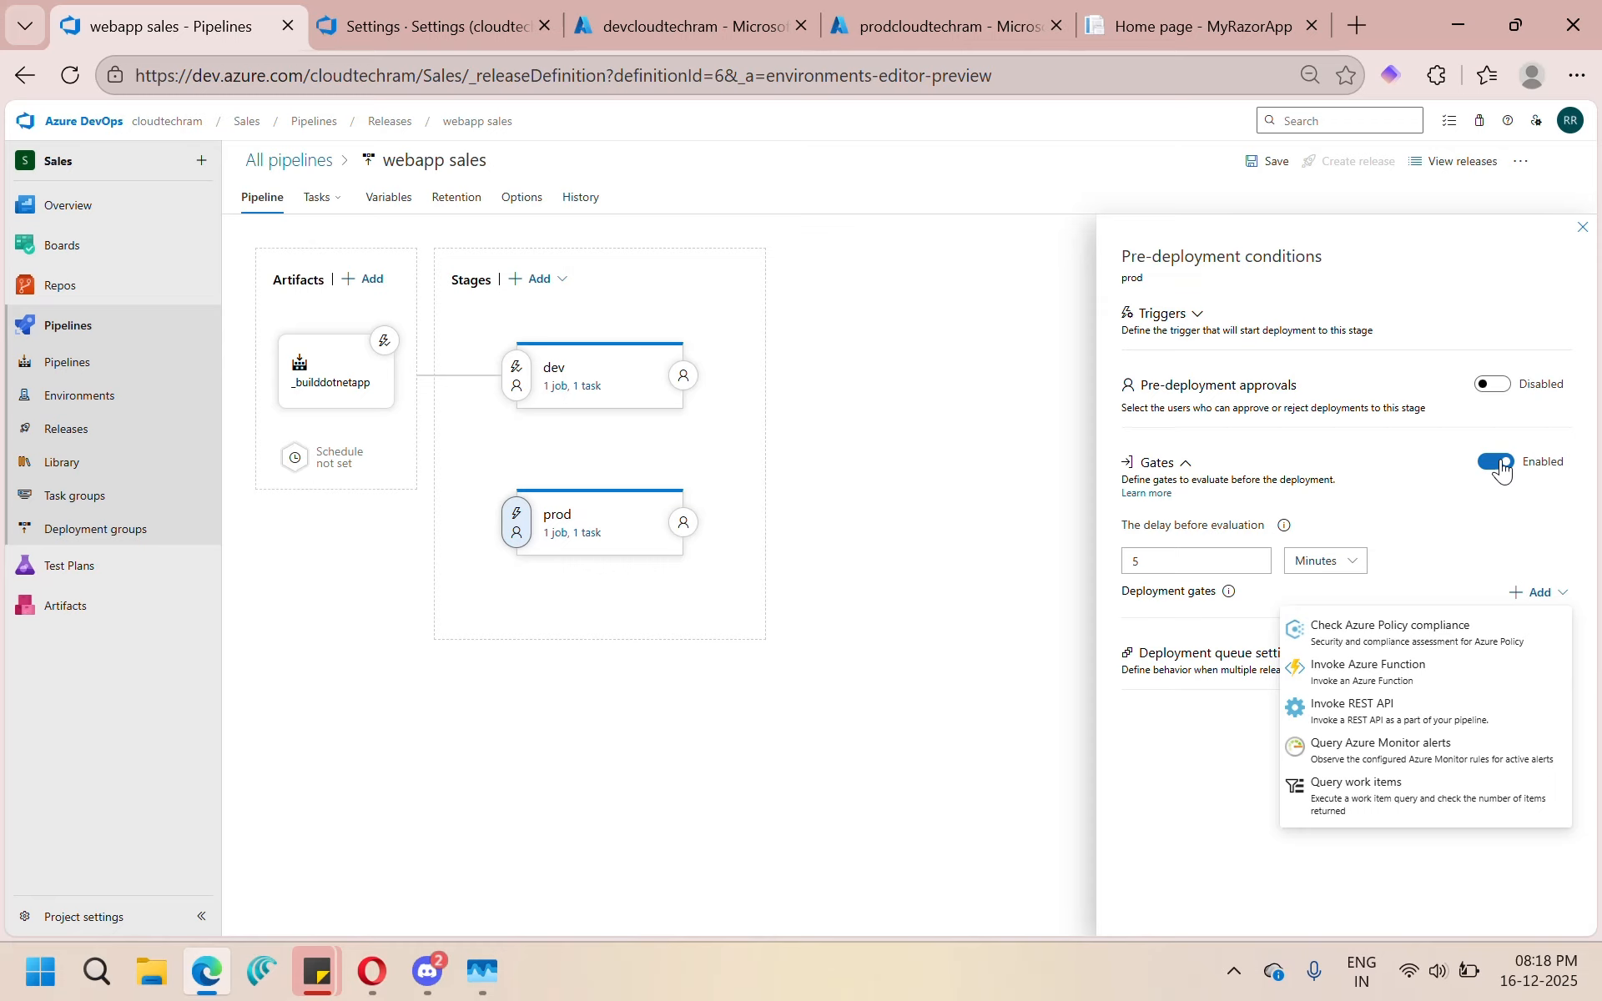
click(1495, 463)
click(1209, 314)
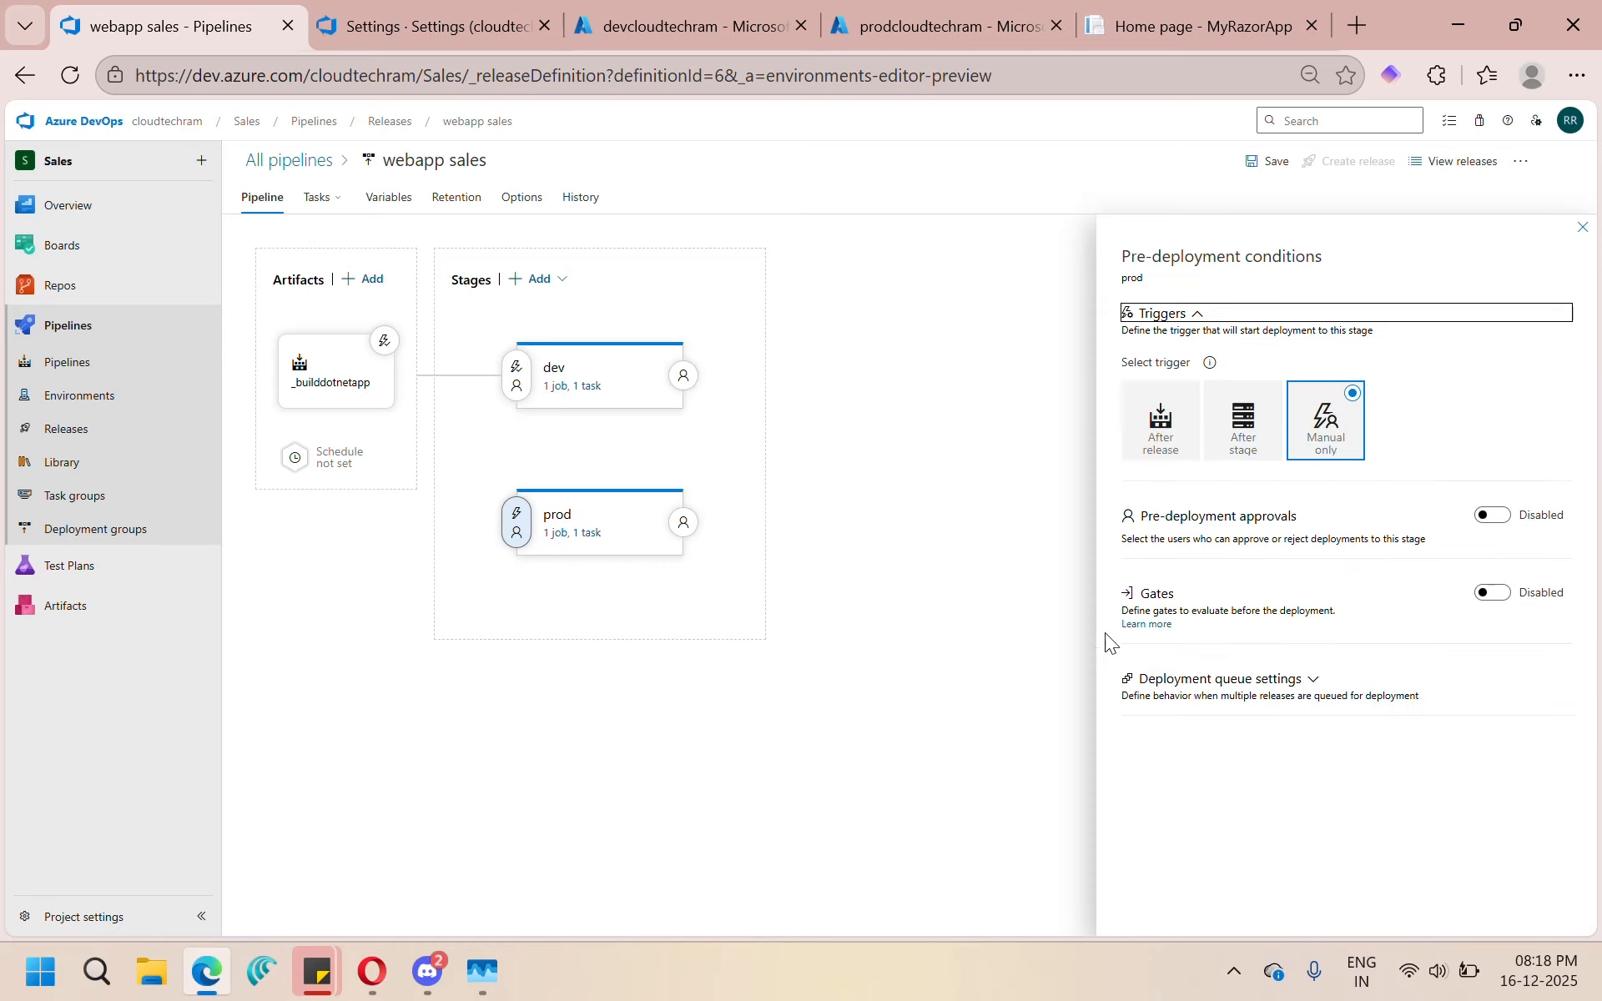
Step: Save the webapp sales release pipeline without a comment and view its releases
click(1276, 163)
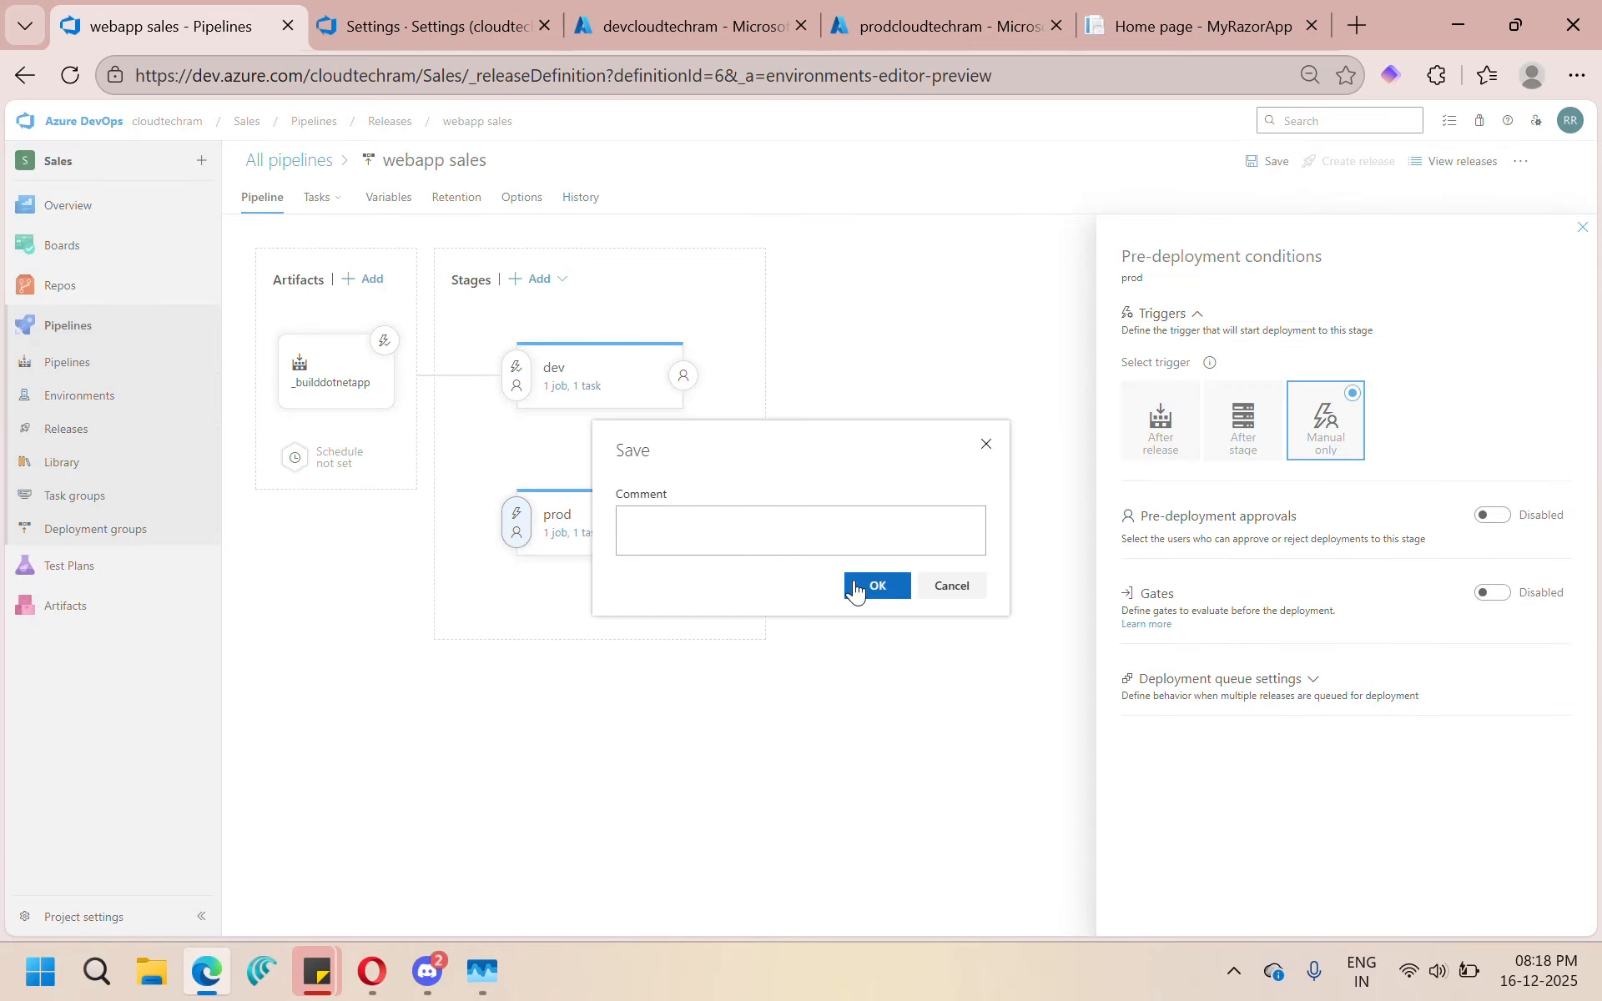
click(854, 589)
click(1462, 161)
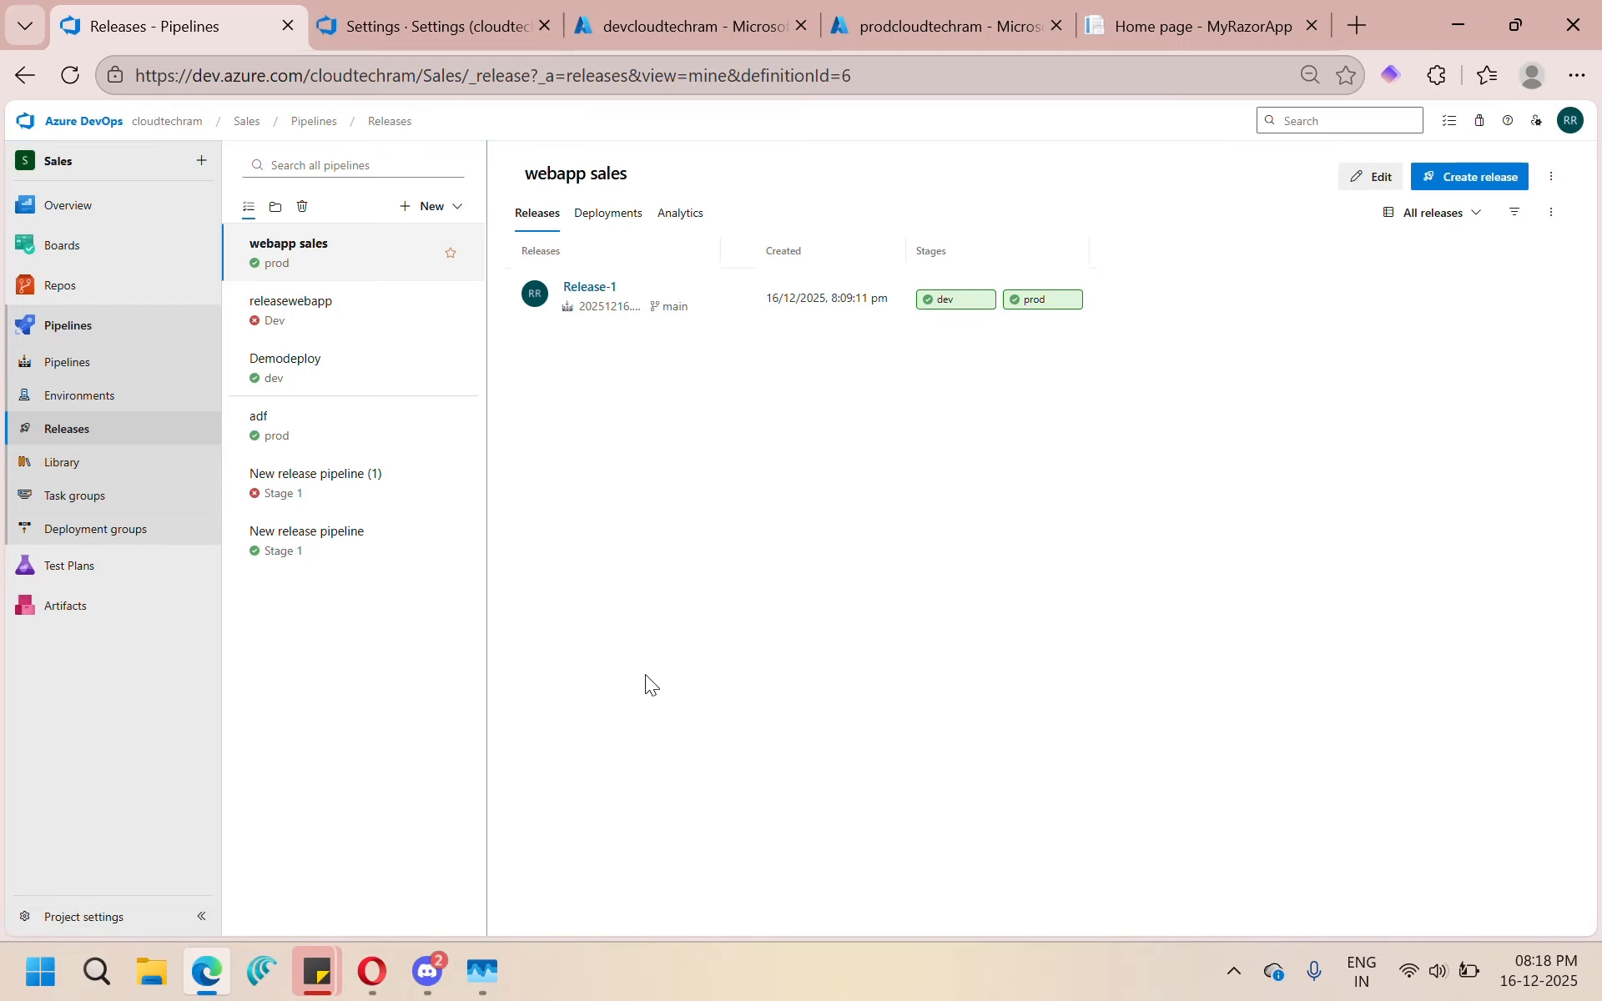
Step: Remove the "//just some coments" text from Program.cs in dotnetwebapp and commit the change to main
mouse_move(59, 288)
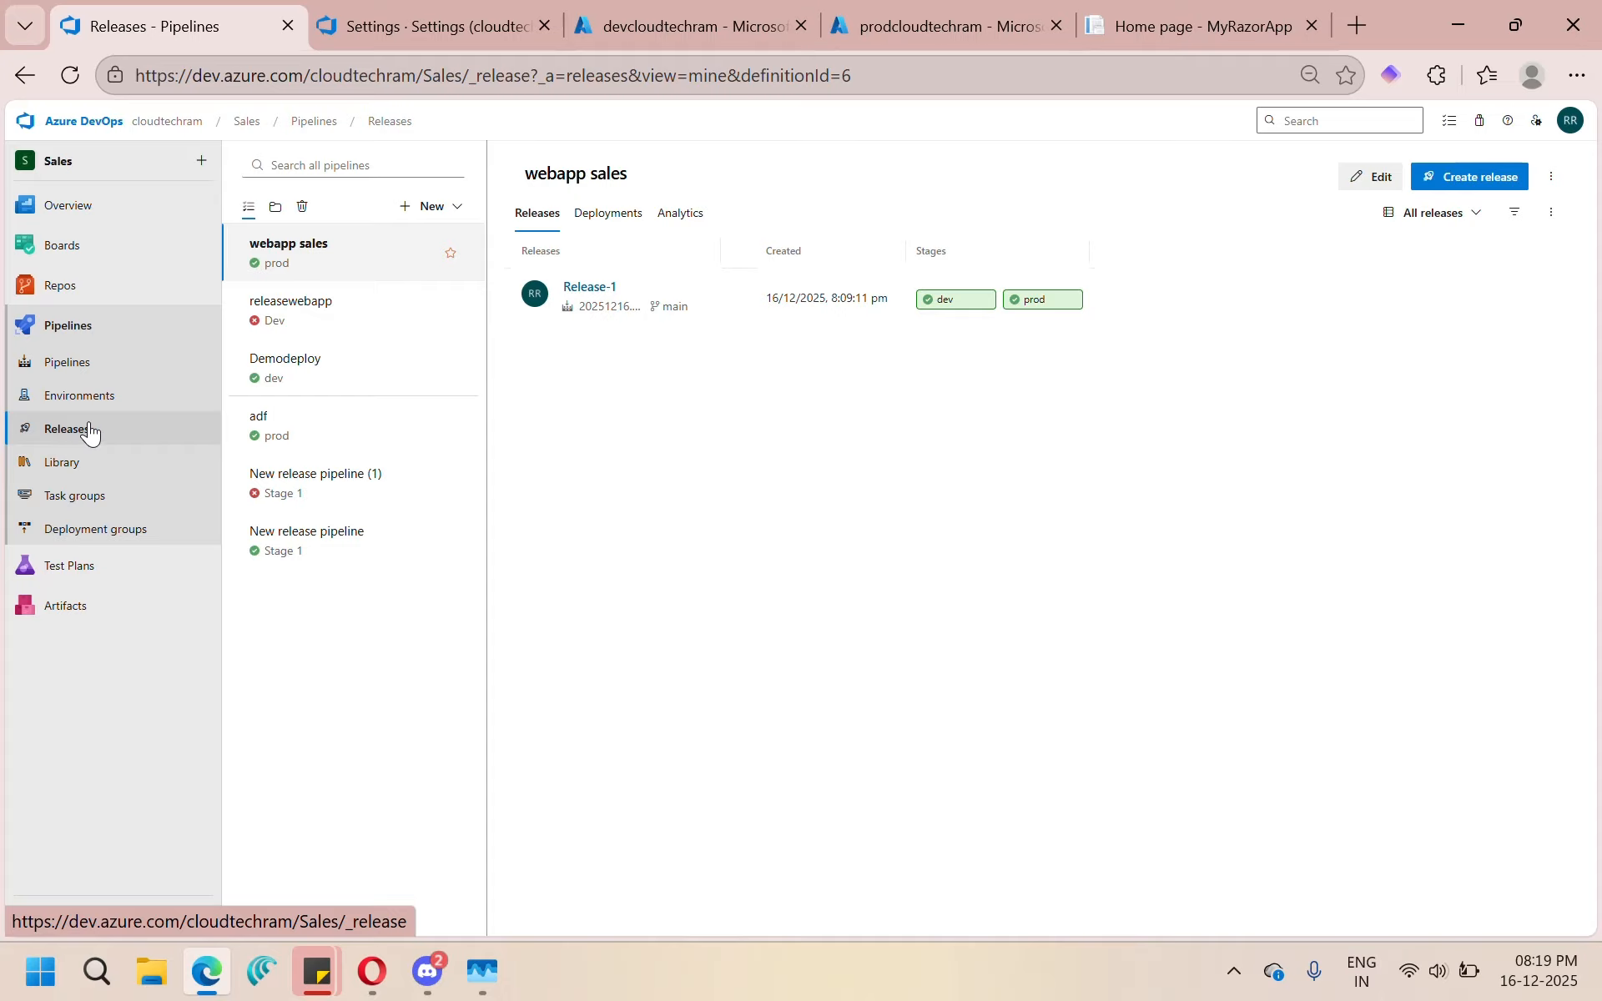
click(83, 291)
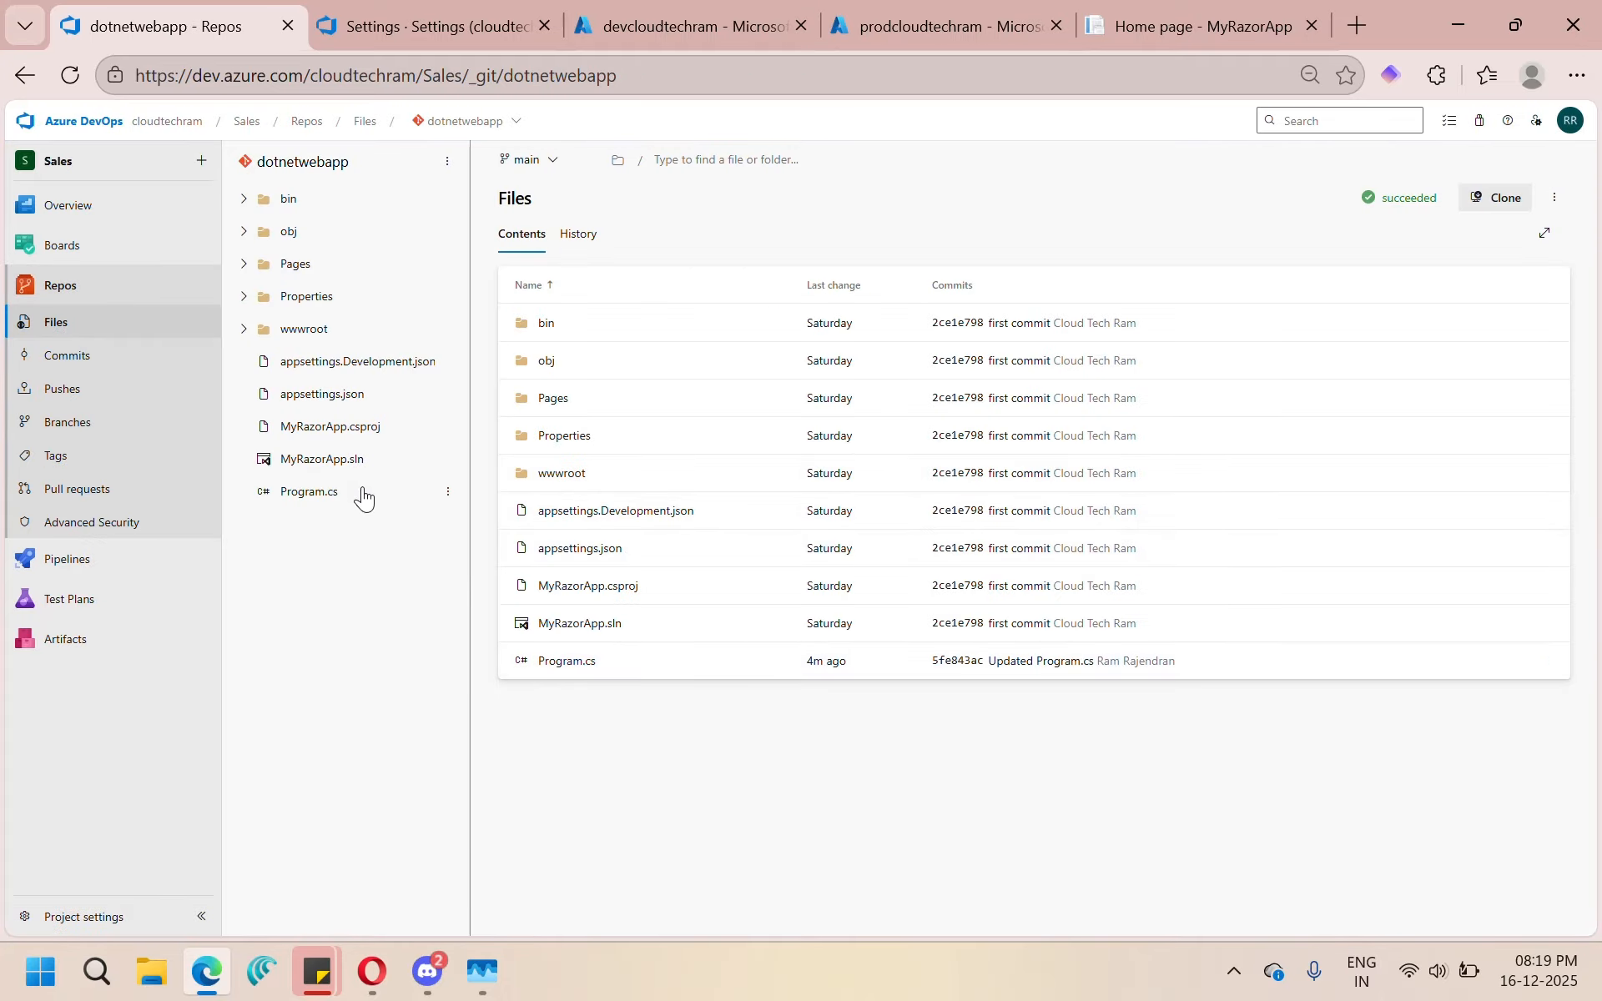
click(301, 493)
click(1500, 208)
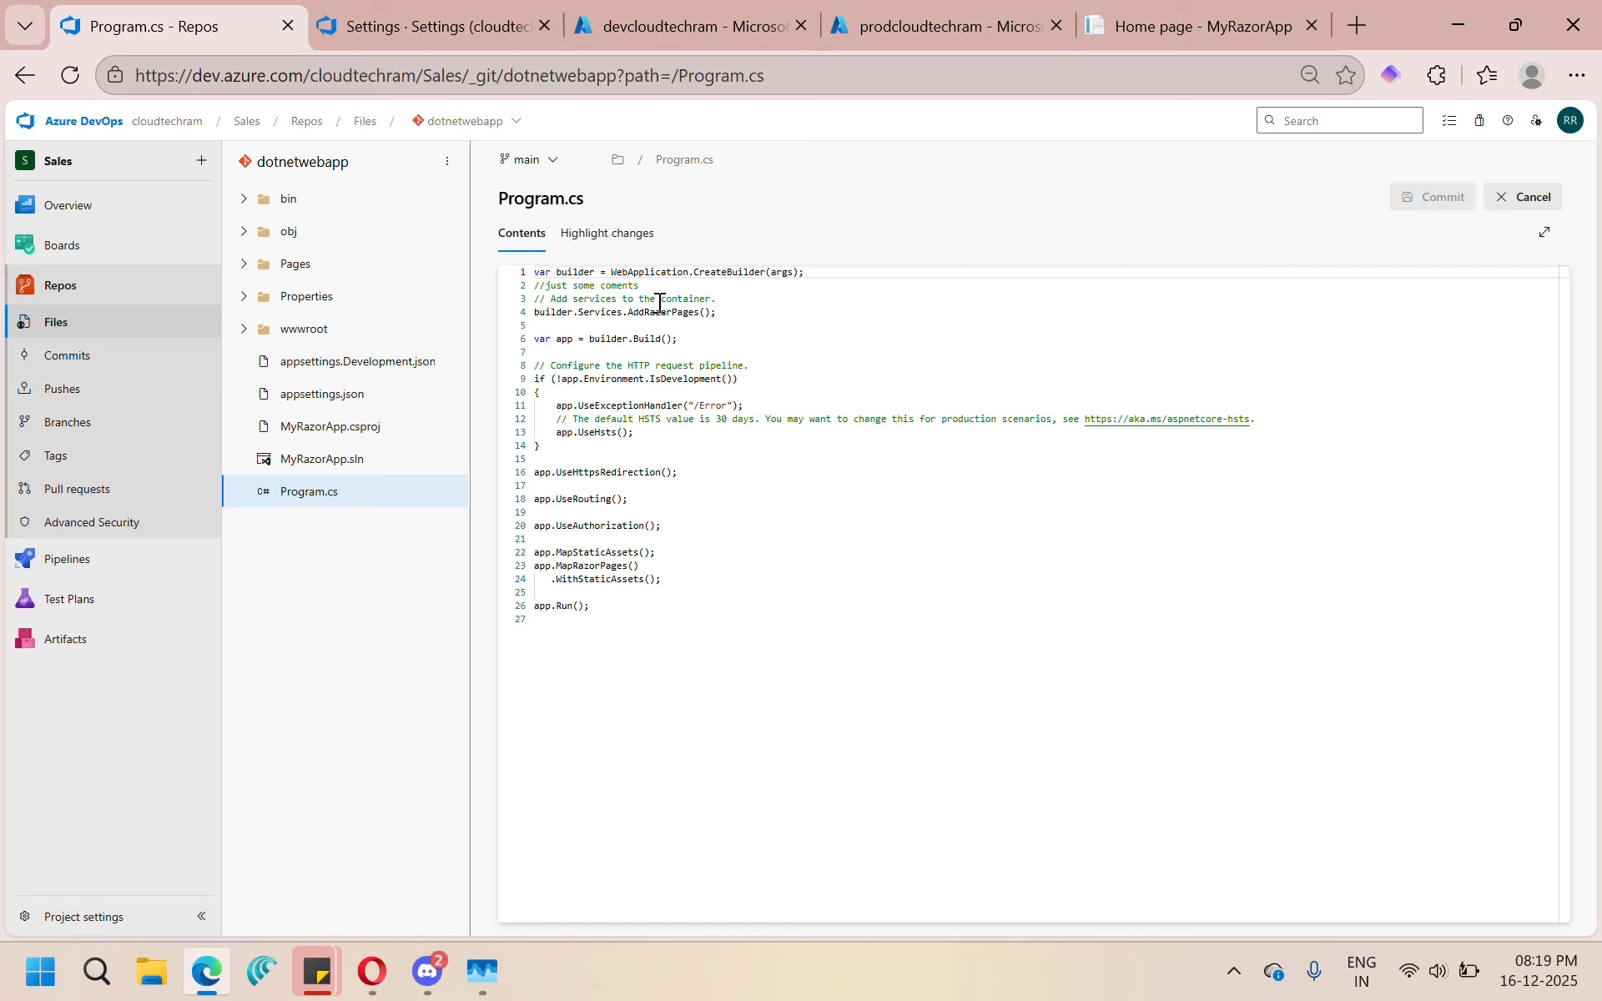
drag(647, 287, 518, 283)
key(BackSpace)
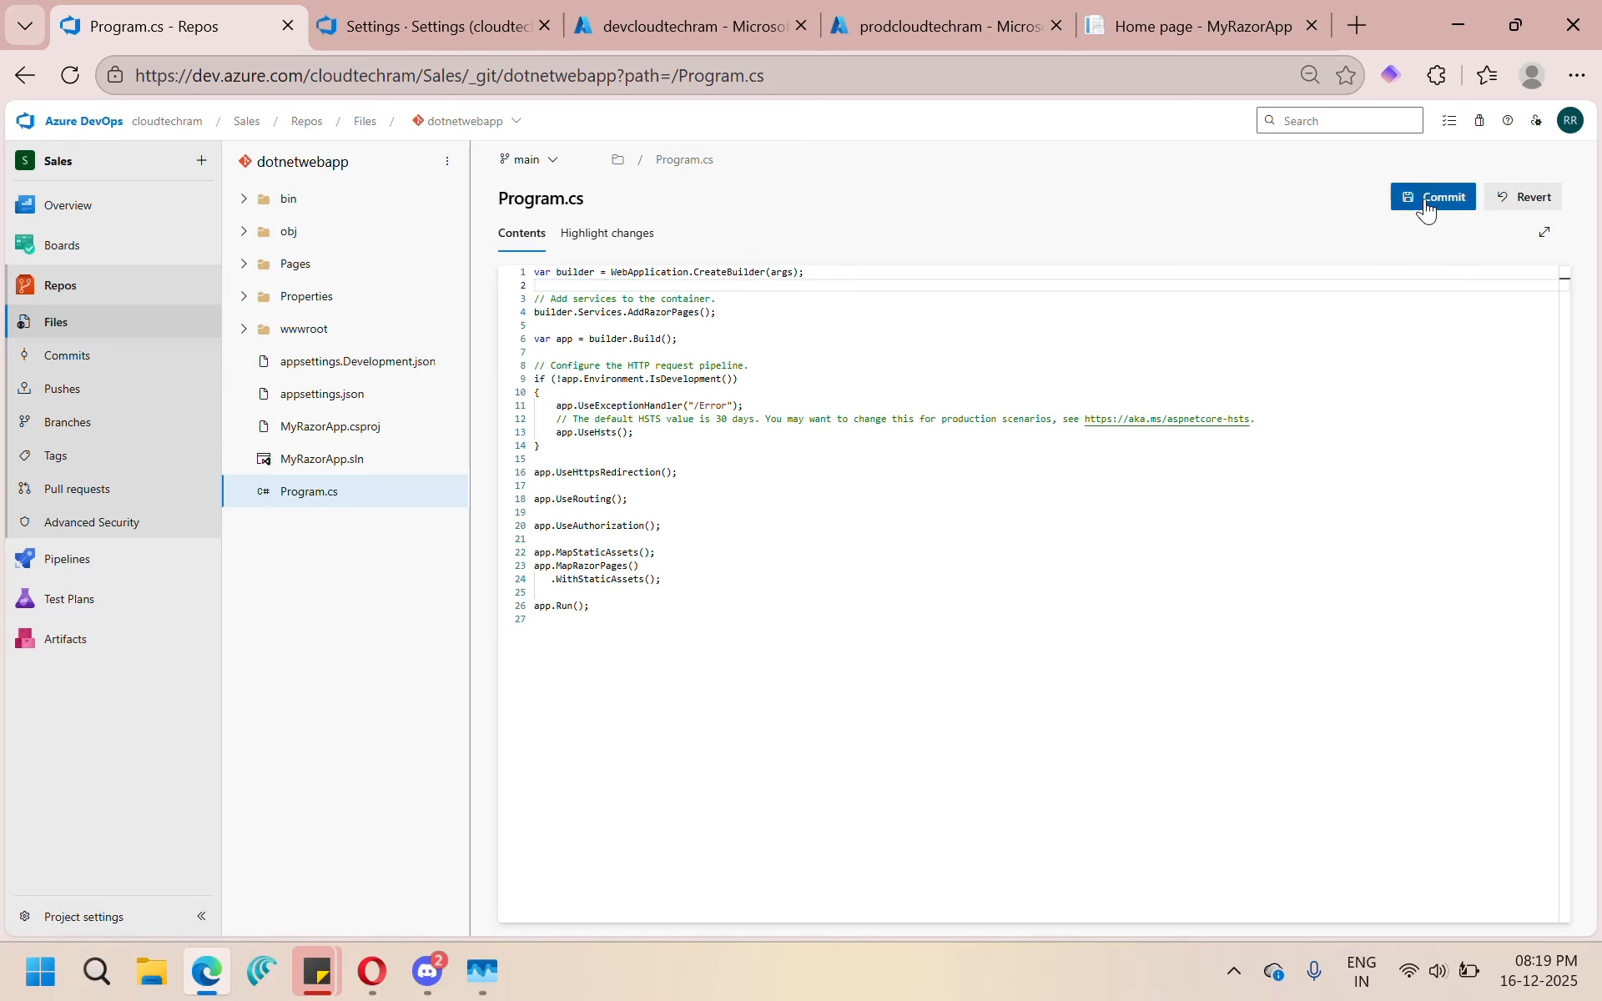
click(1429, 200)
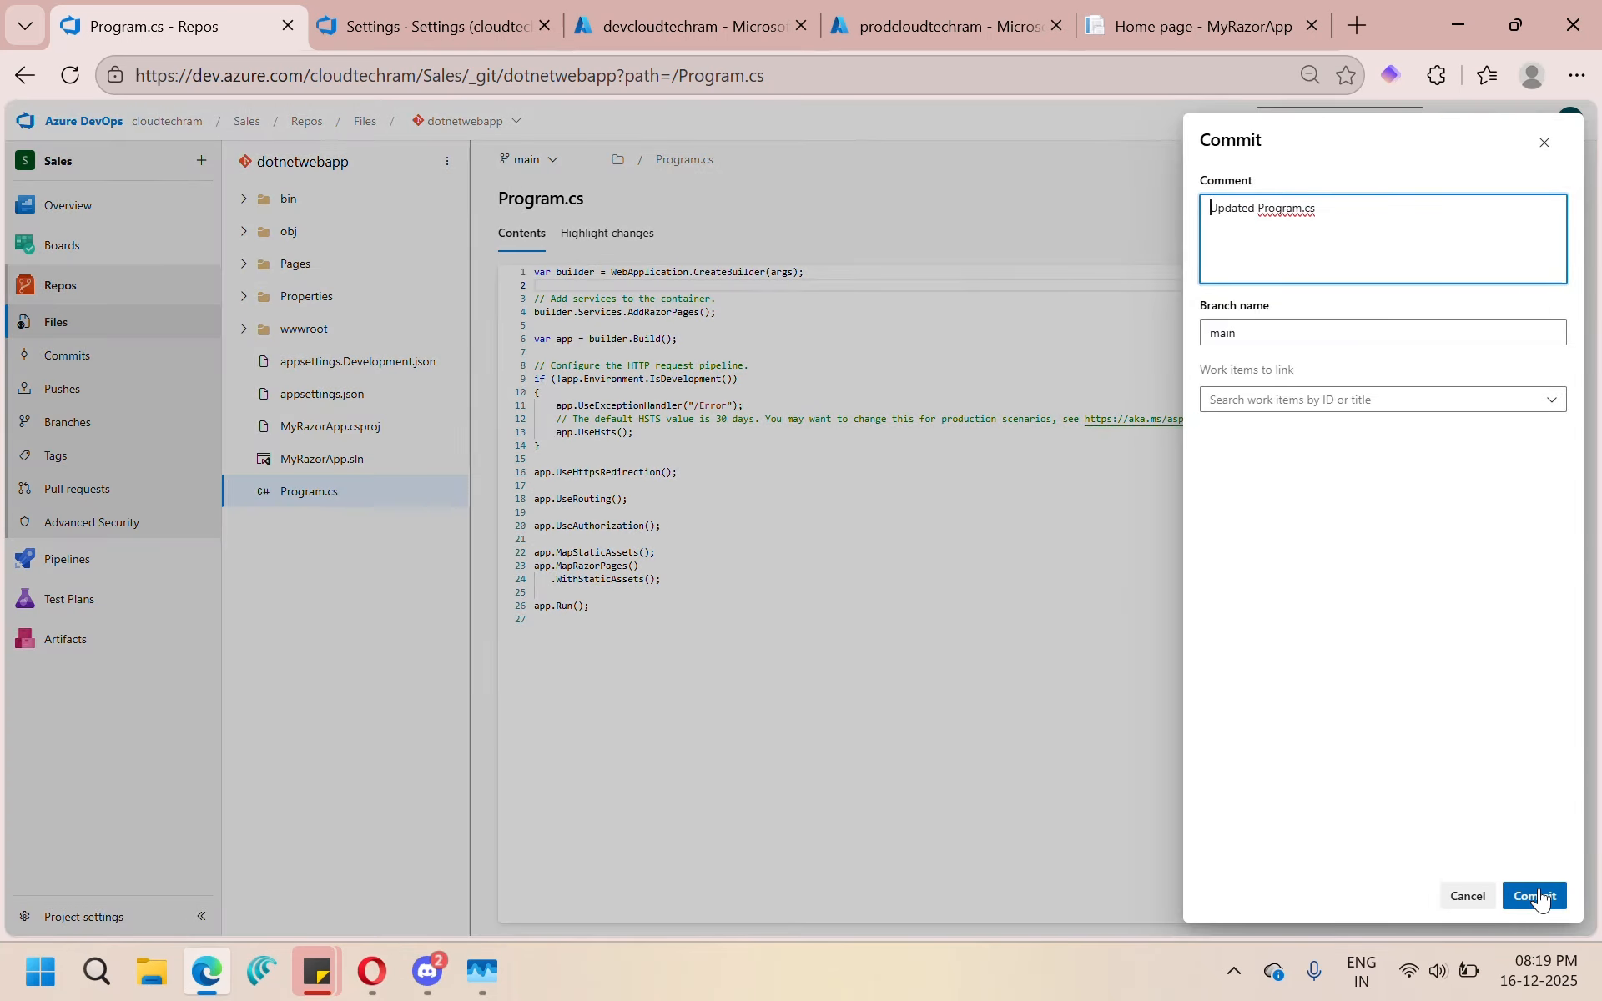
click(1538, 896)
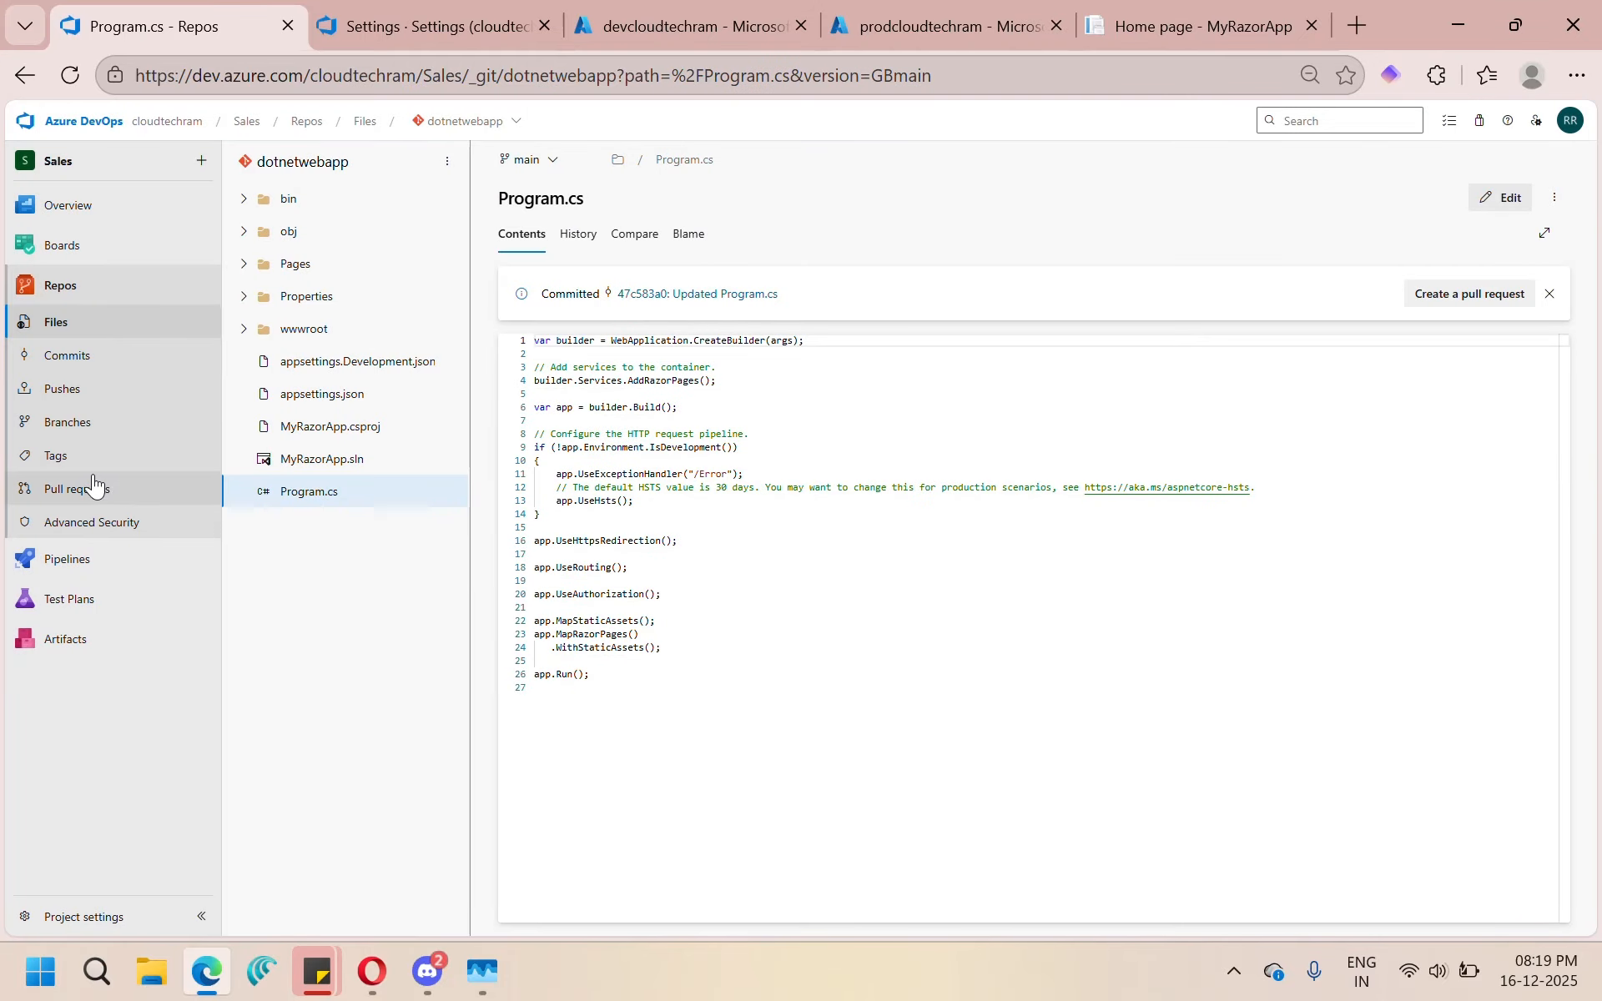
Step: Check the builddotnetapp pipeline runs, and open the newest webapp sales release, Release-2, to inspect its stages
click(75, 570)
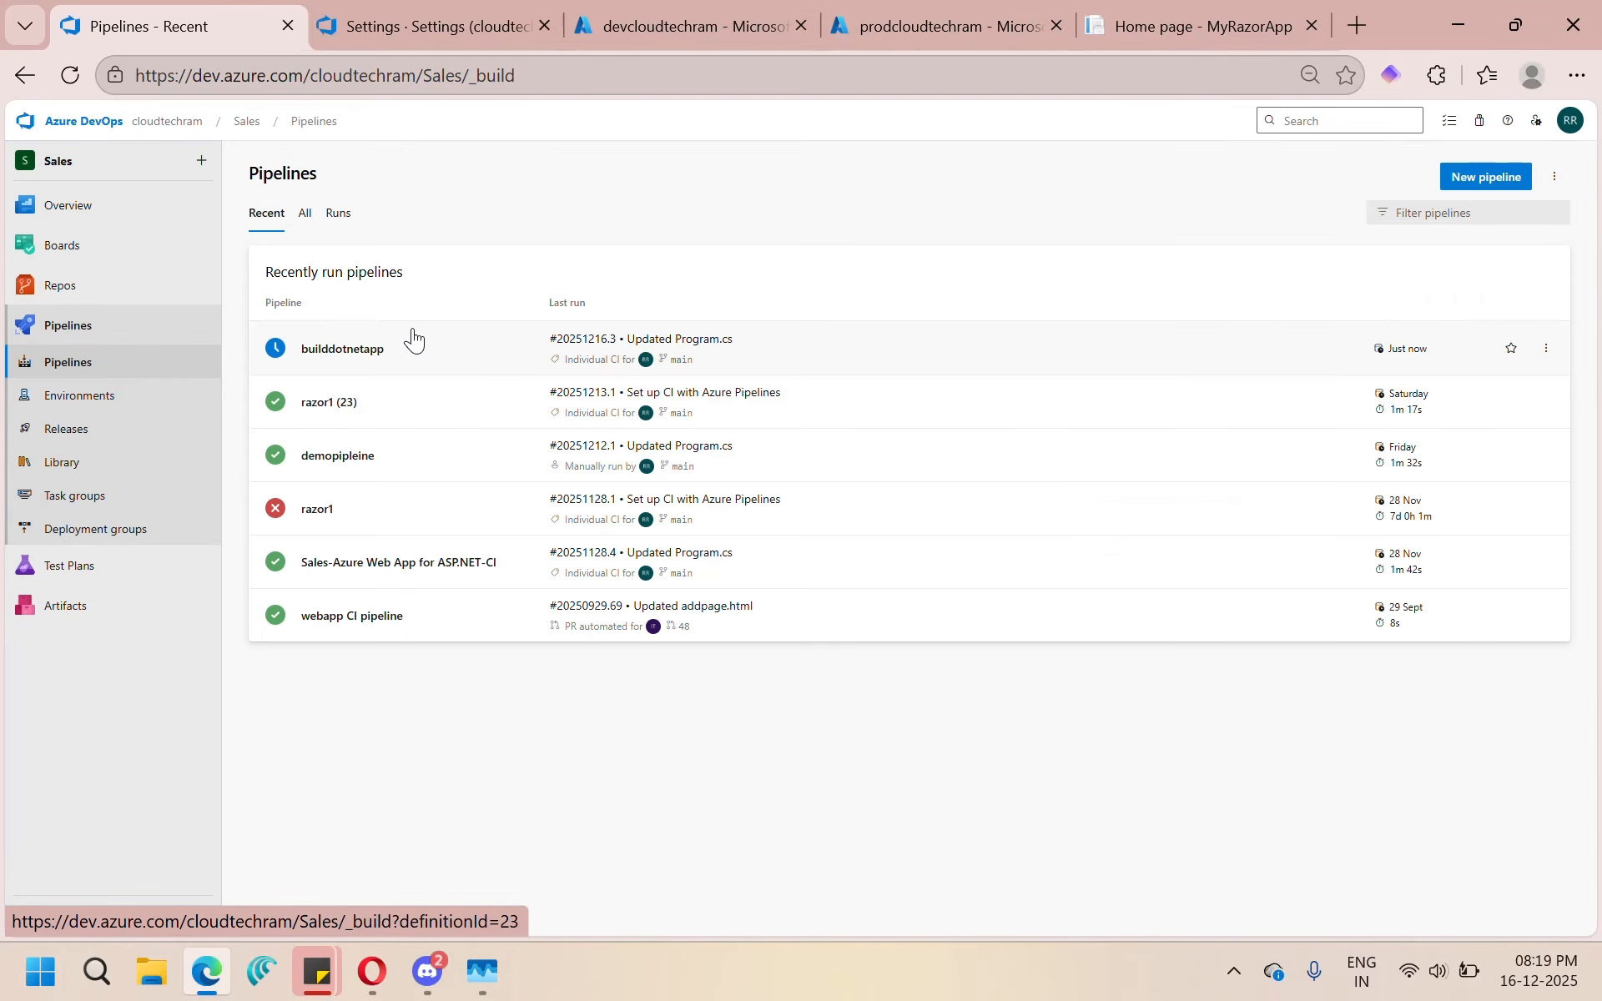
click(456, 357)
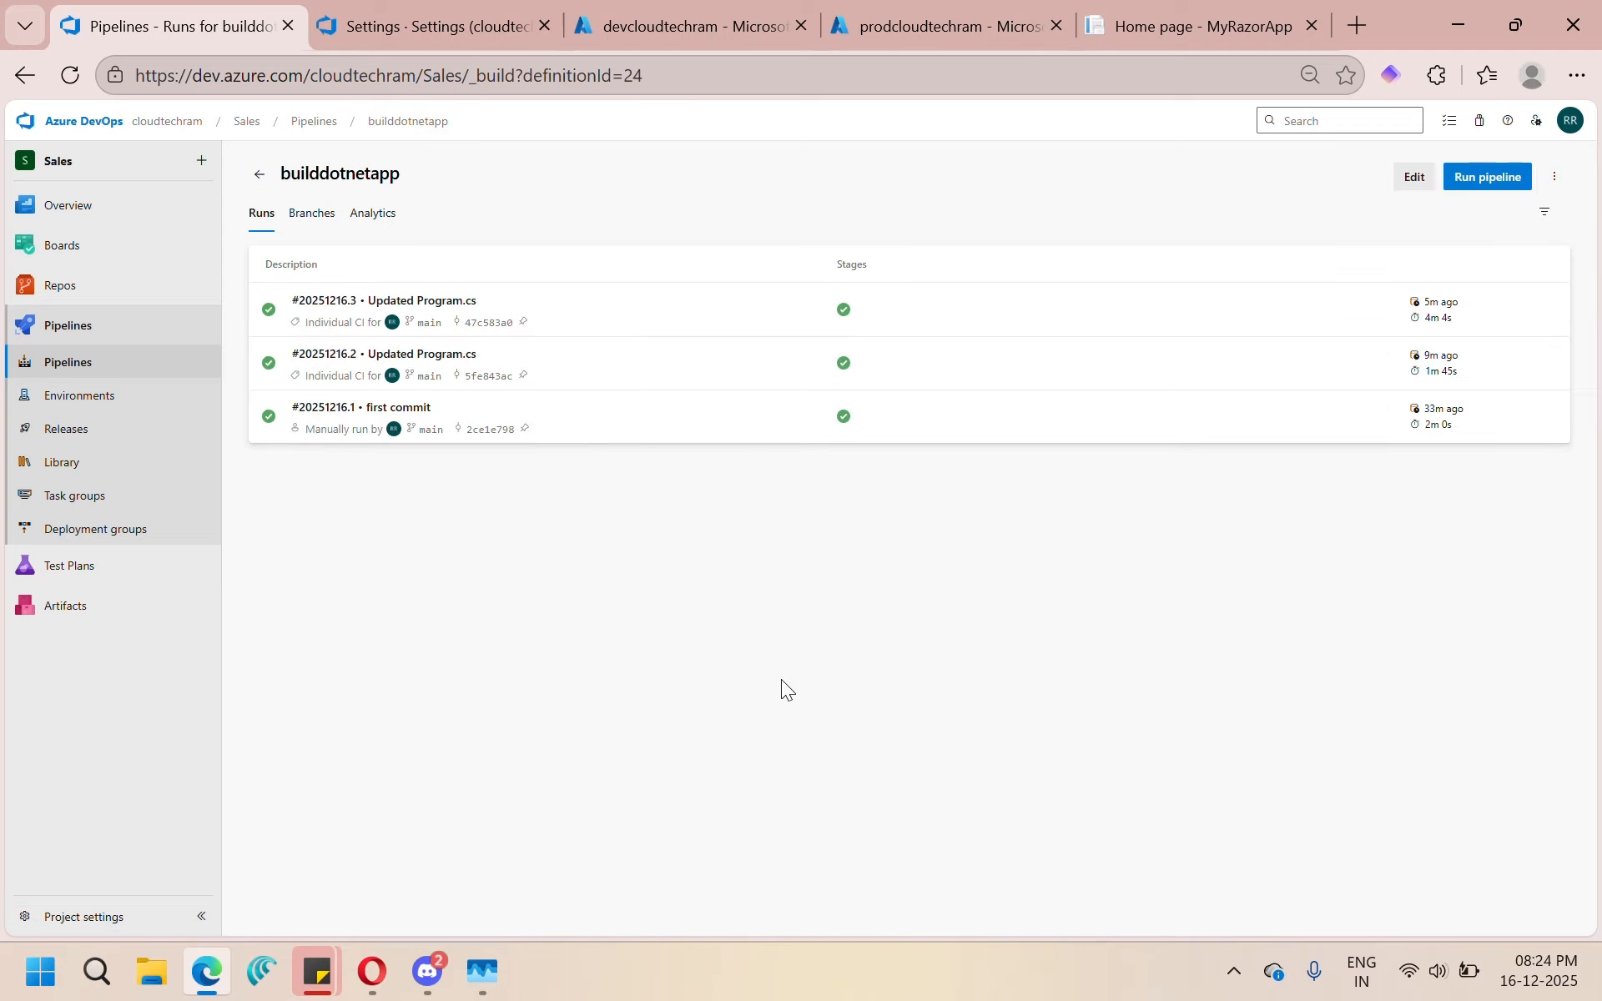
click(75, 430)
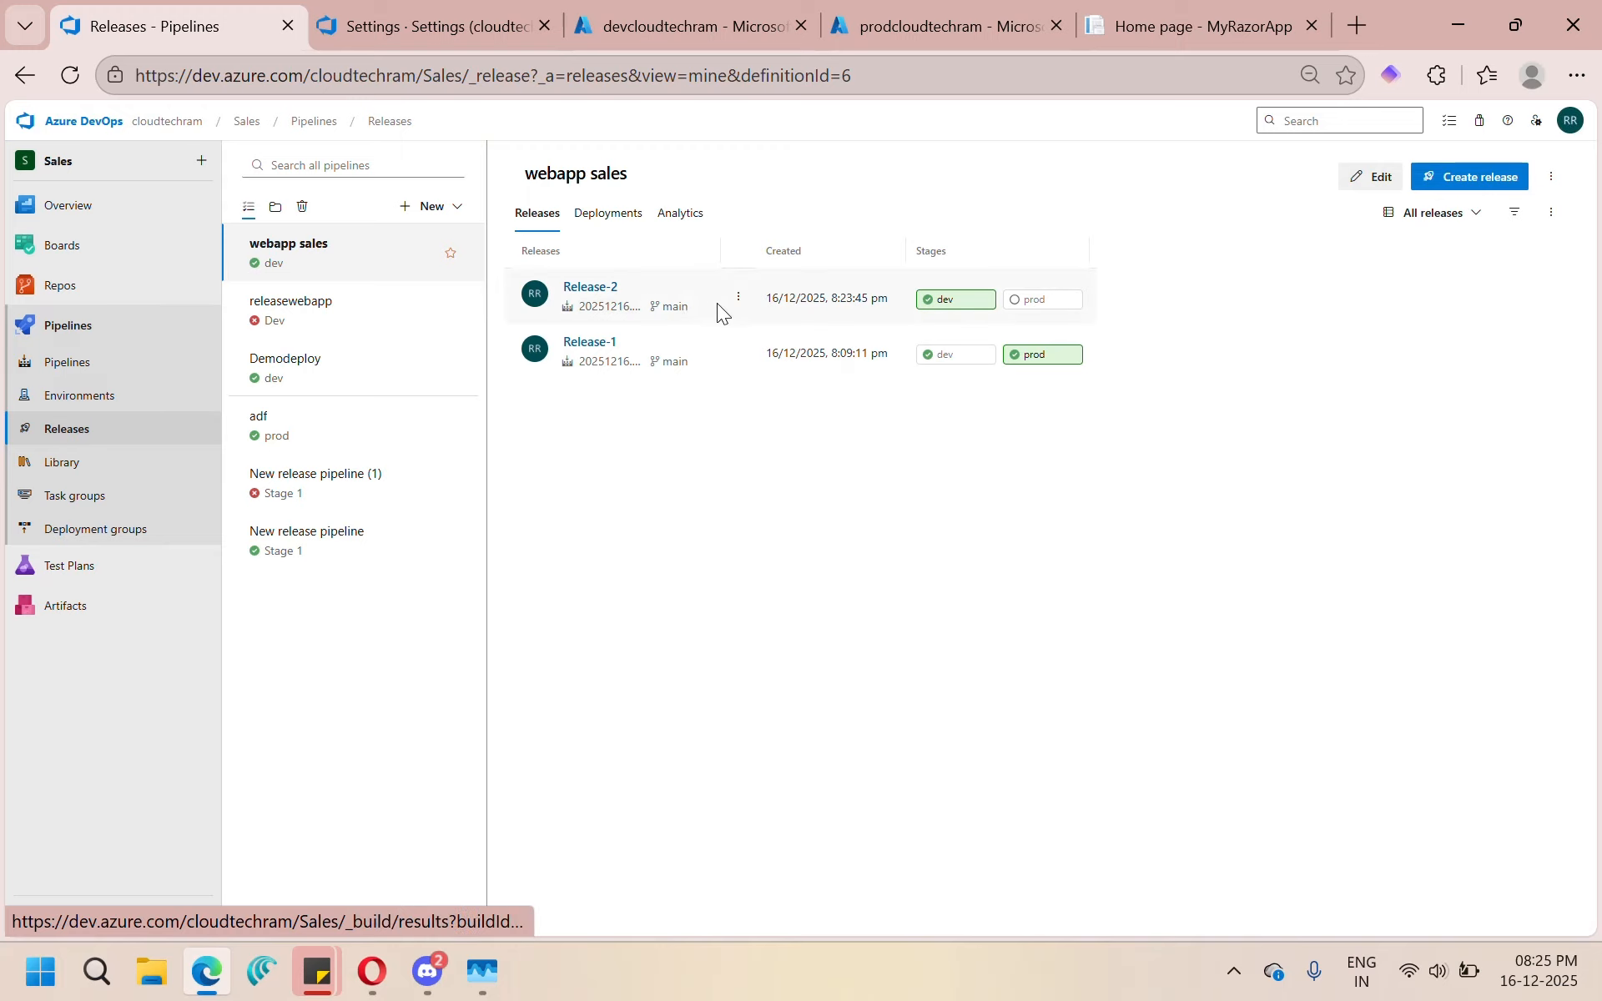
click(604, 291)
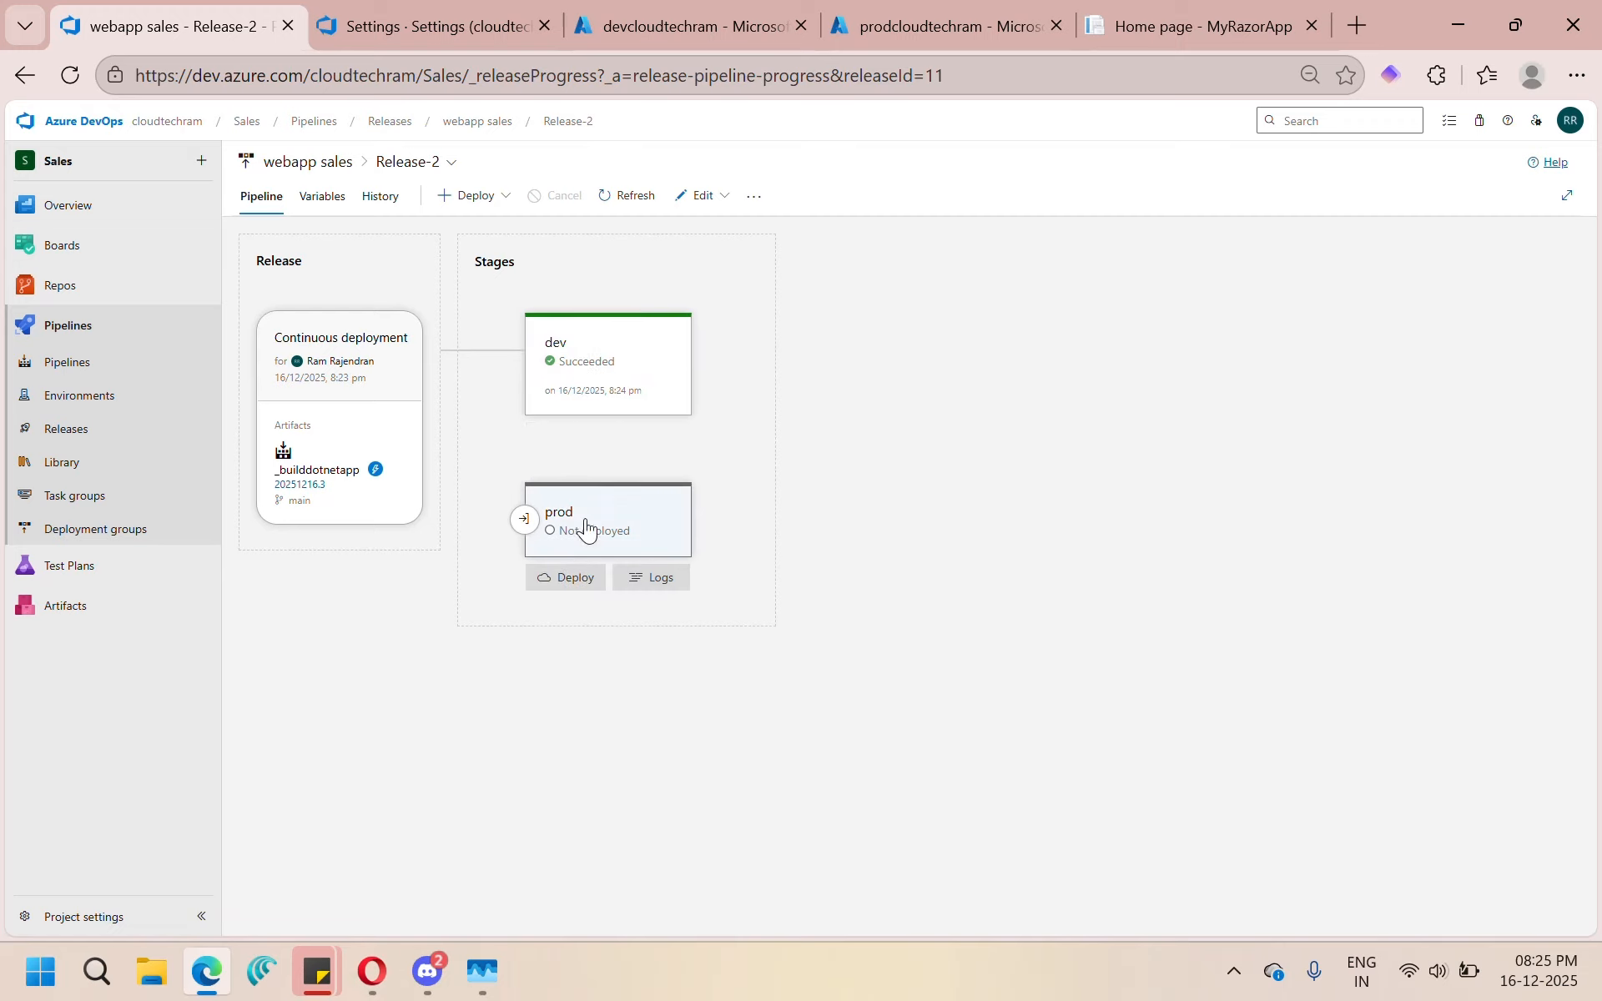
Step: Deploy Release-2 manually to the prod stage without a comment
mouse_move(568, 515)
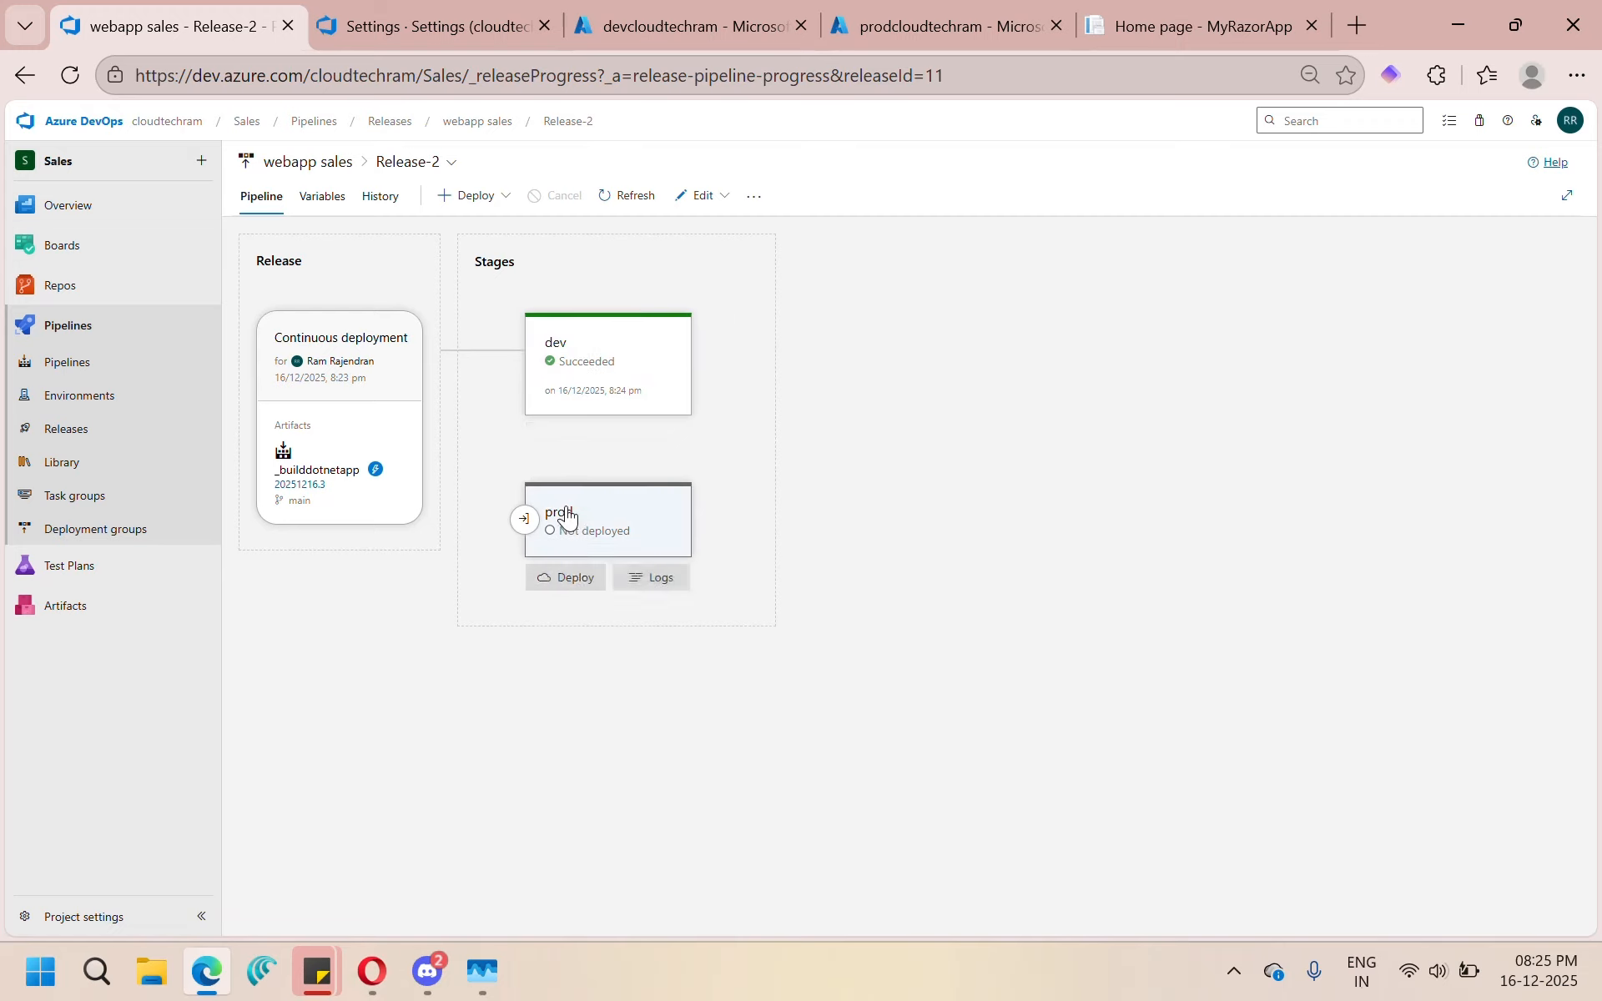
click(570, 580)
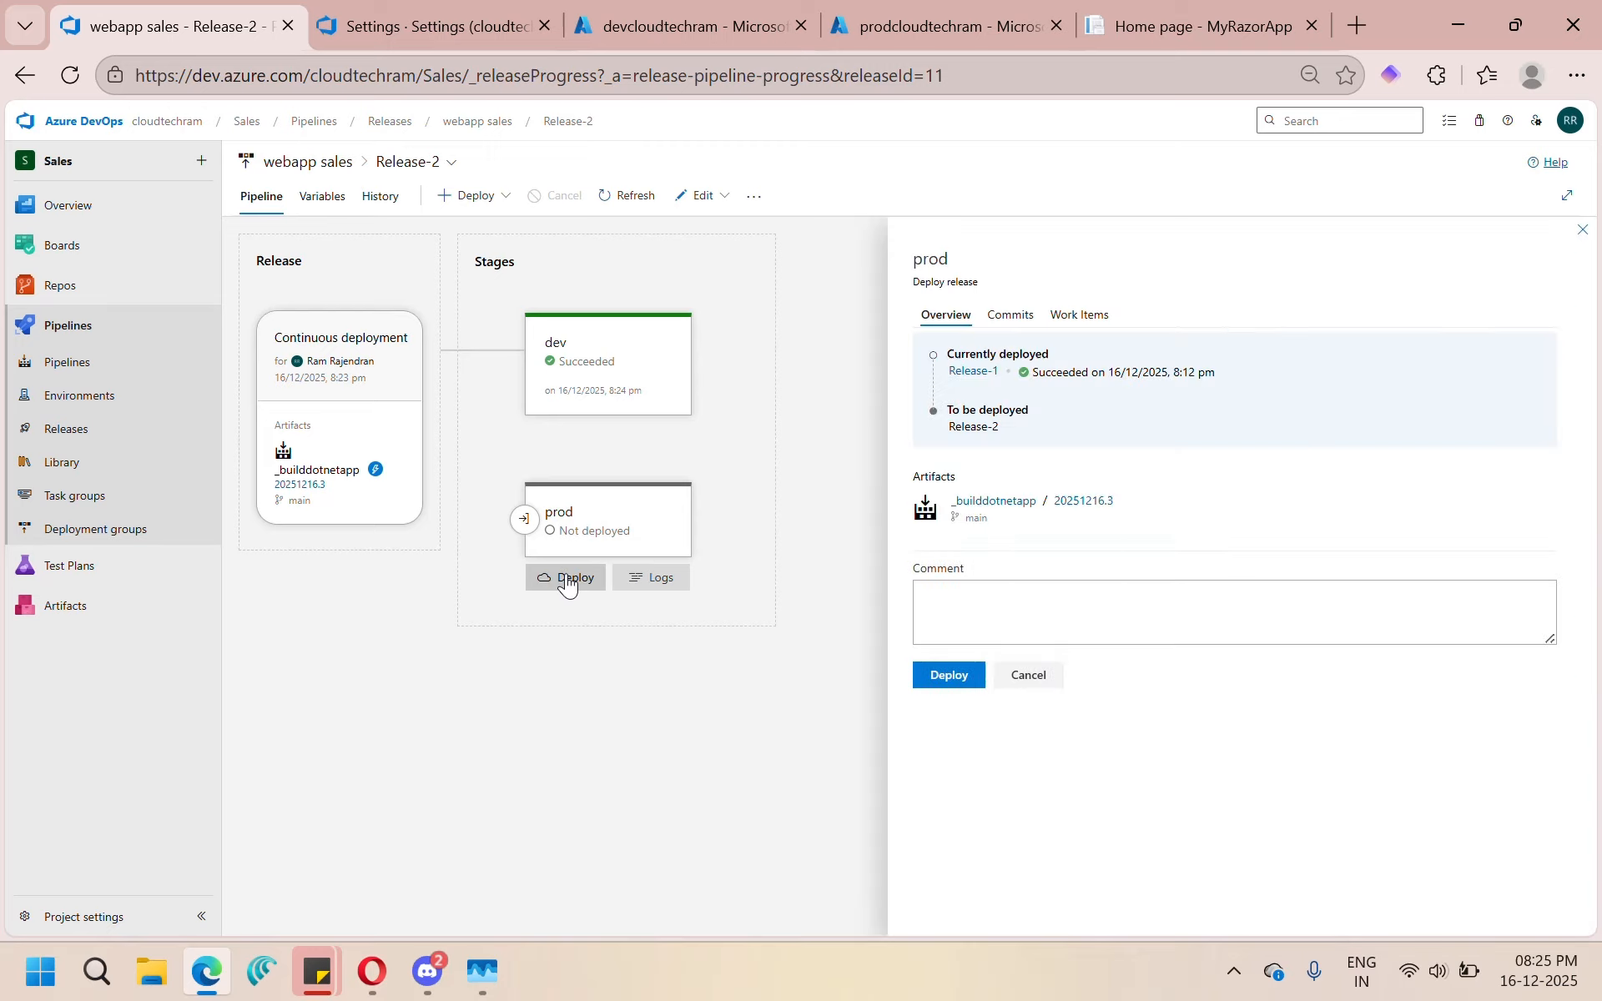
click(948, 674)
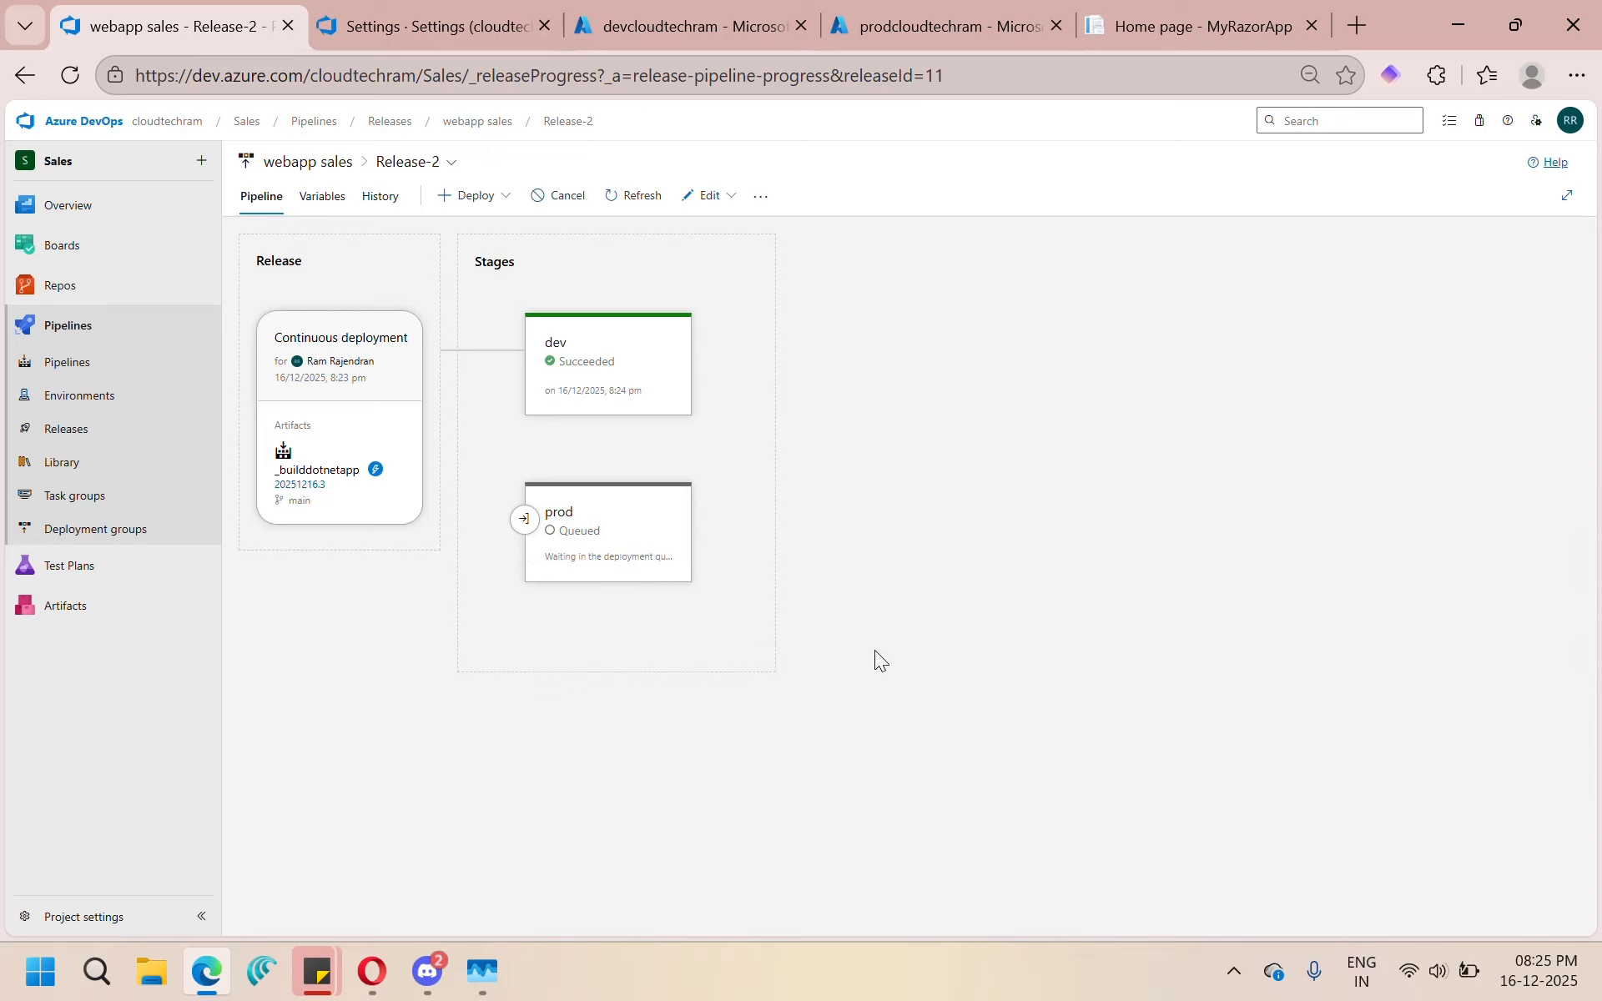